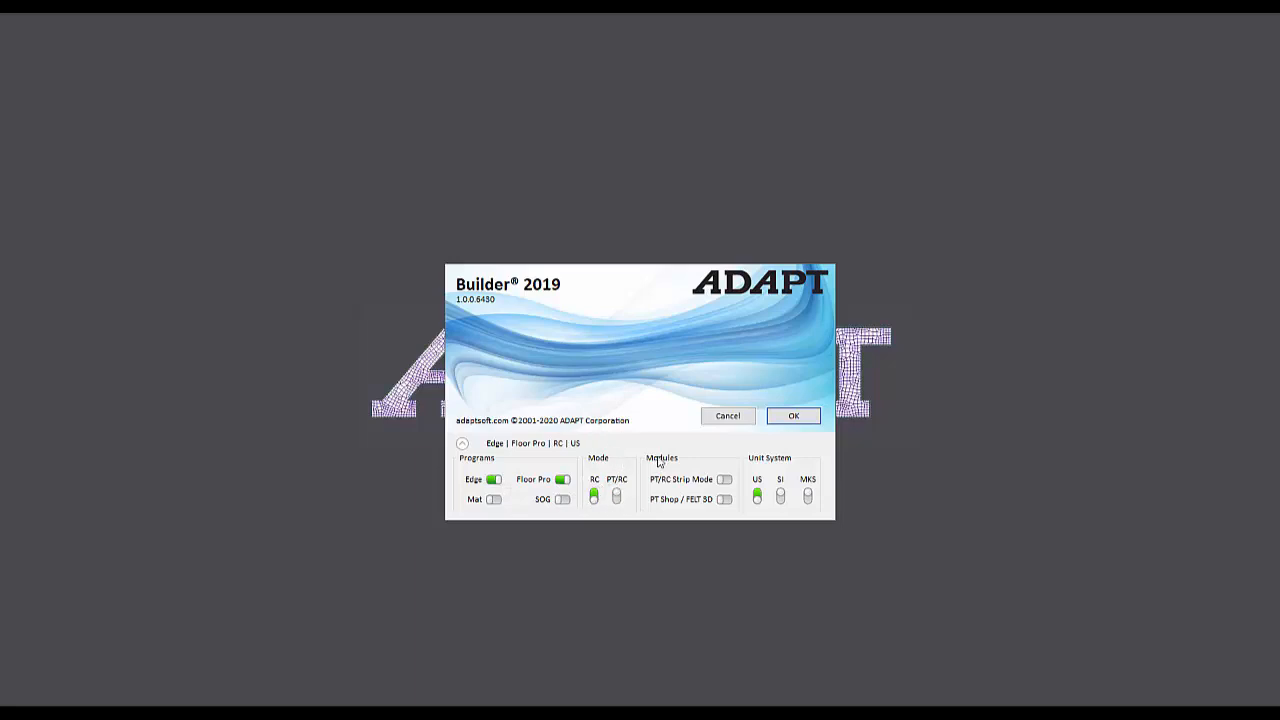
Start a session with Edge and Floor Pro in RC mode using US units
{"action": "left_click", "coordinate": [792, 416]}
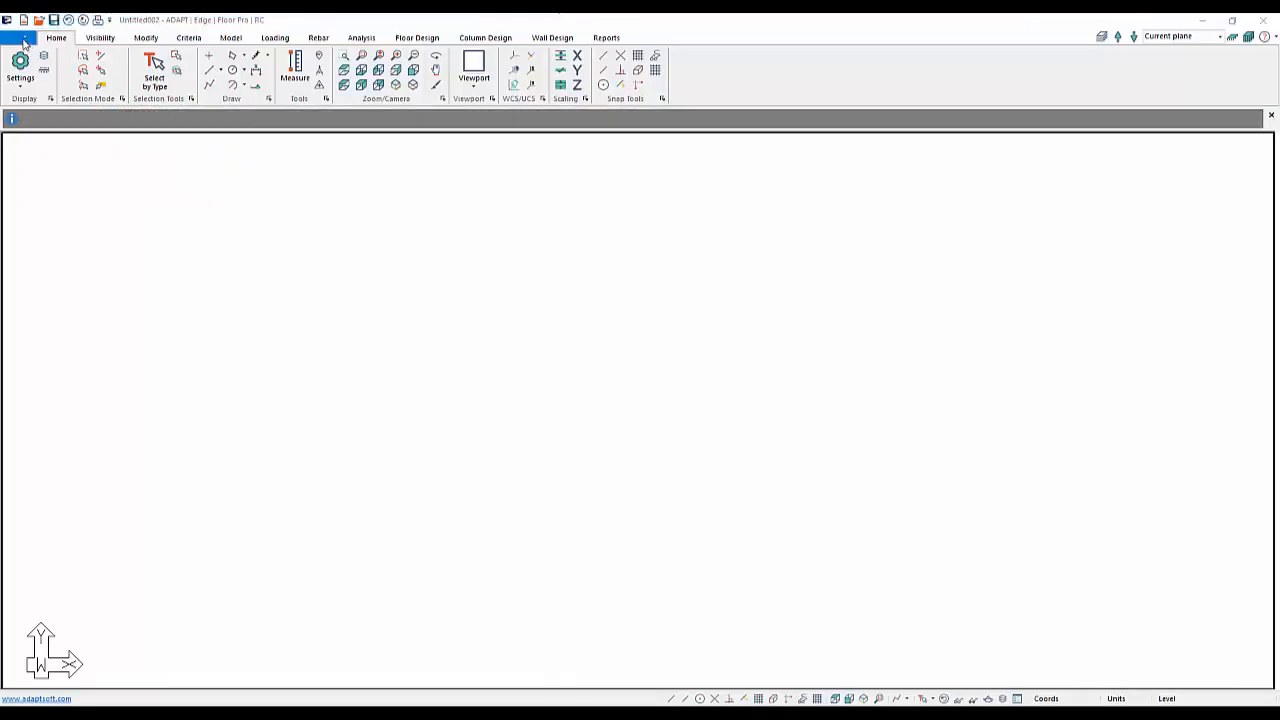
{"action": "left_click", "coordinate": [19, 38]}
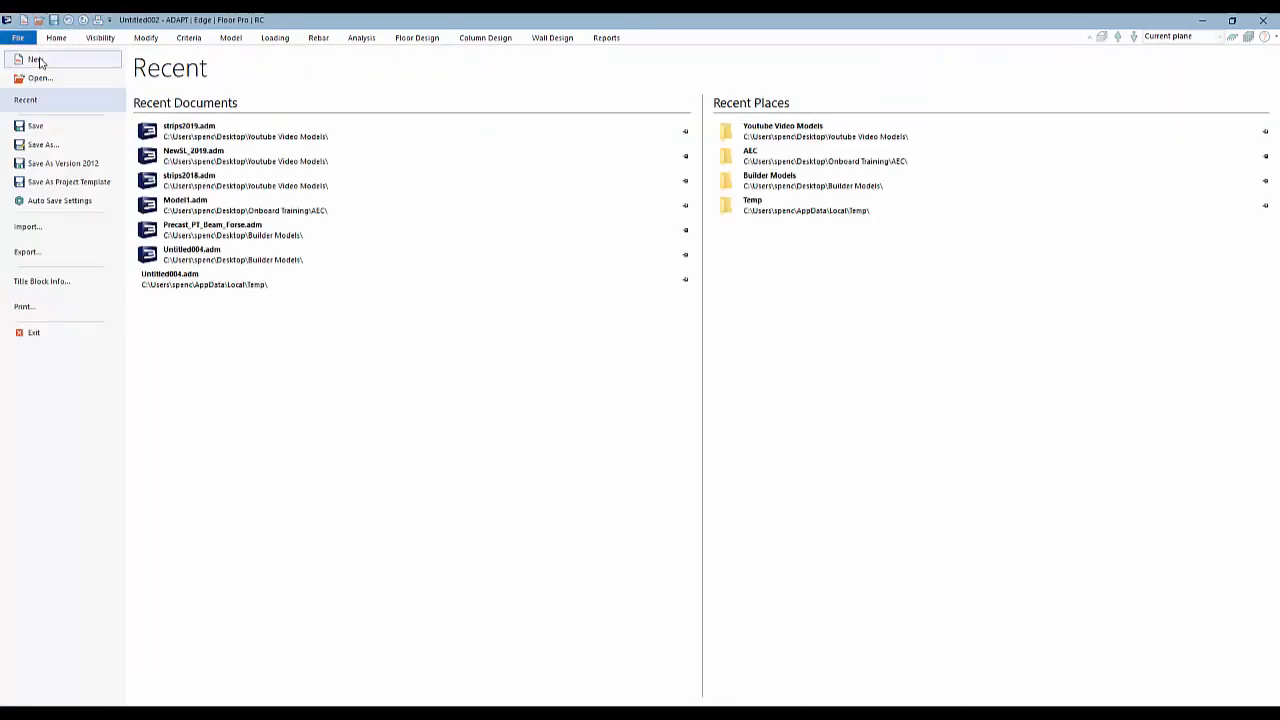
{"action": "left_click", "coordinate": [56, 38]}
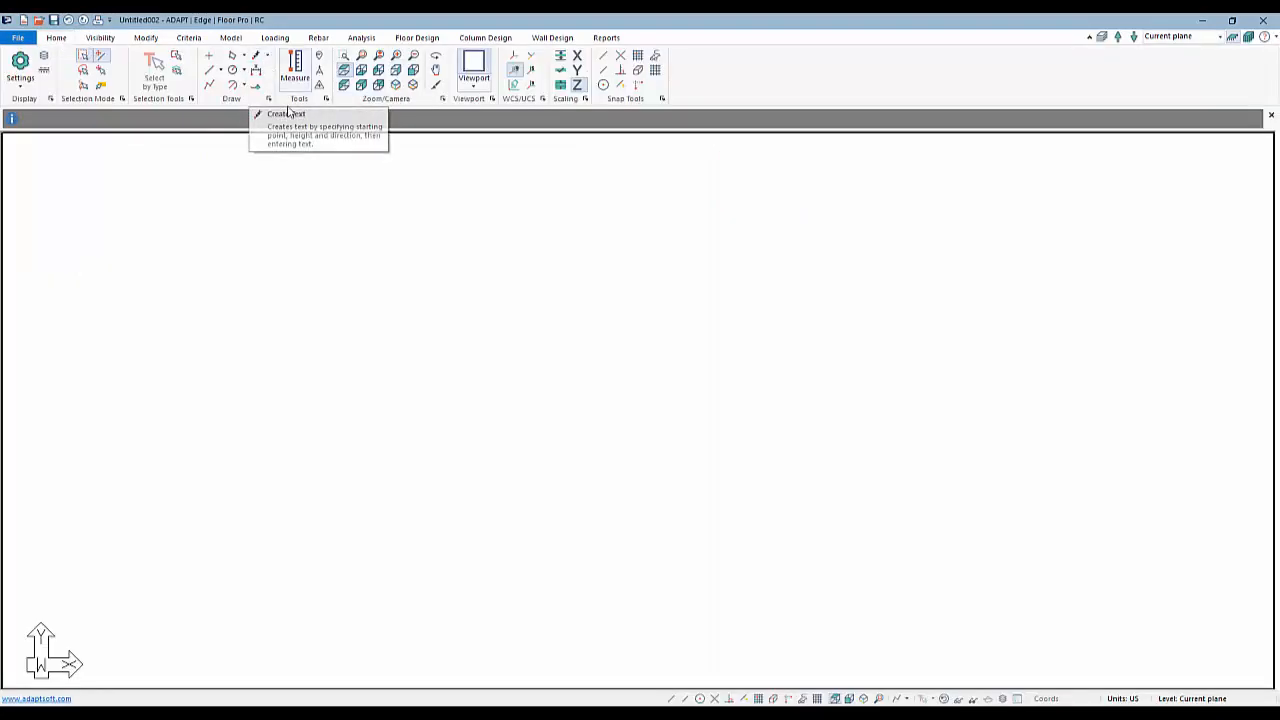
Import Levels1_3.dwg from the desktop's DWG Files folder into CAD Group 1, with calibration of the imported objects enabled
{"action": "left_click", "coordinate": [12, 38]}
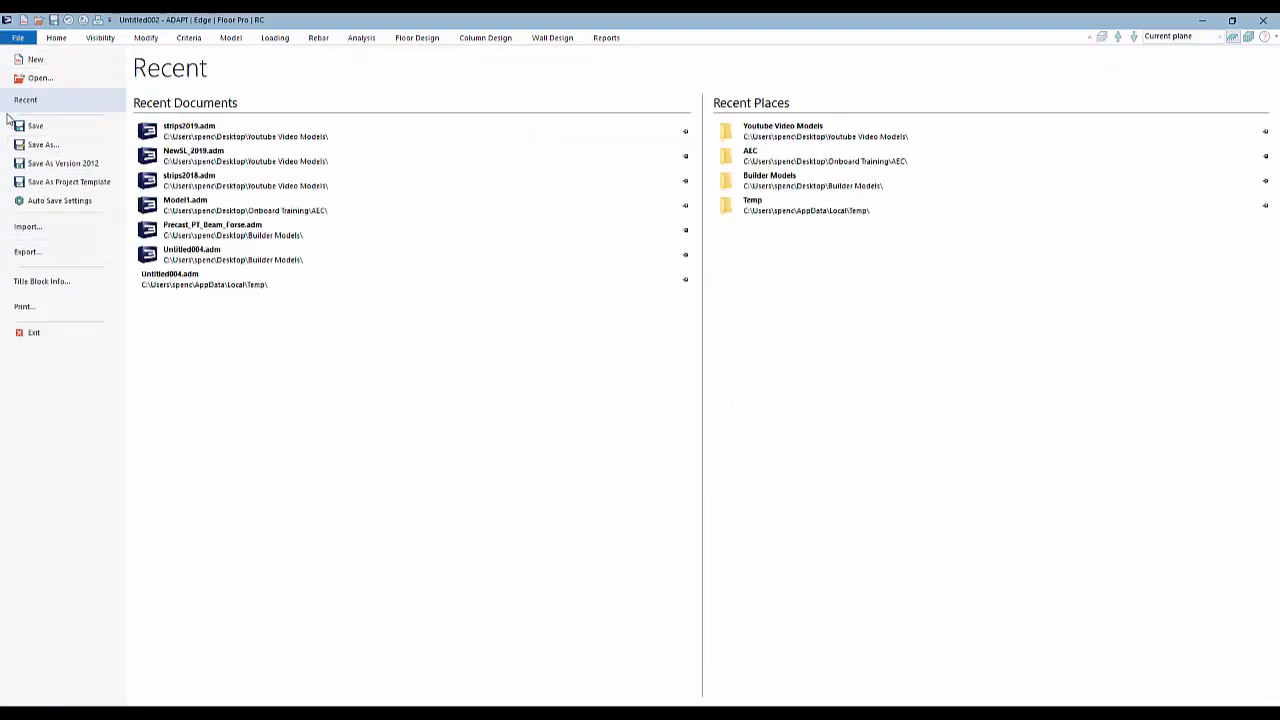
{"action": "left_click", "coordinate": [30, 228]}
{"action": "left_click", "coordinate": [157, 252]}
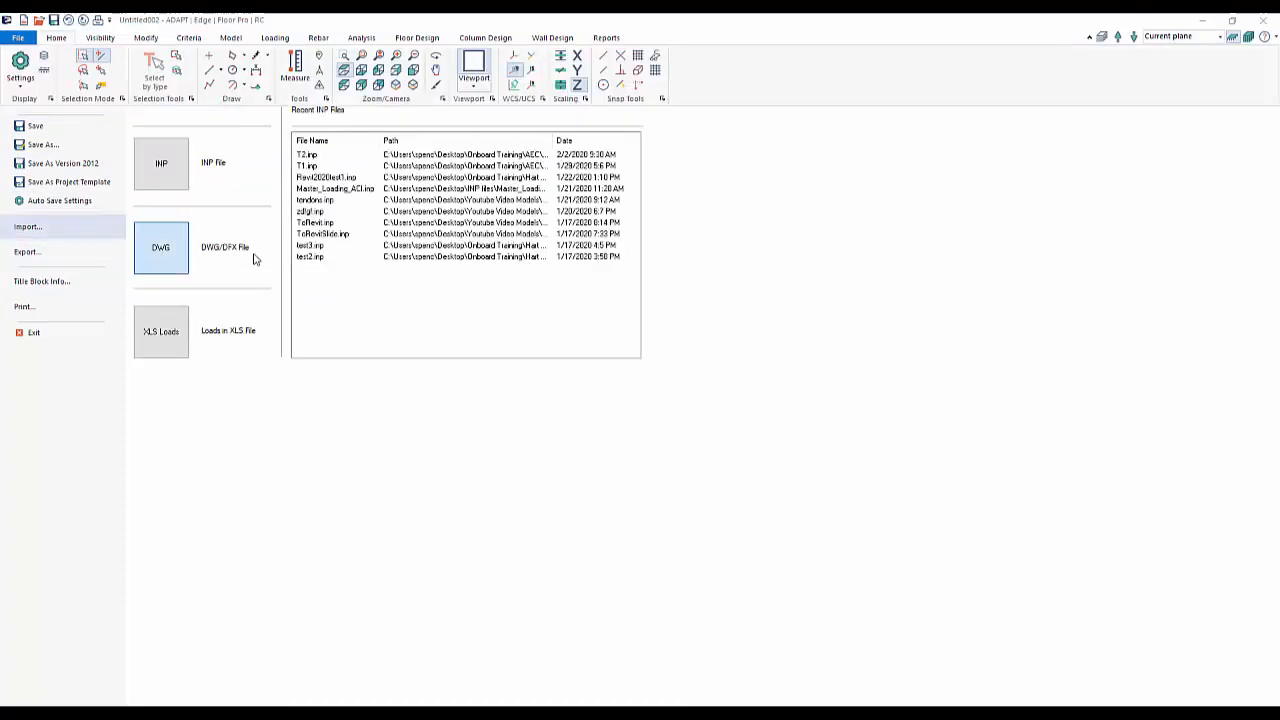
{"action": "scroll", "coordinate": [90, 168], "scroll_direction": "up", "scroll_amount": 3}
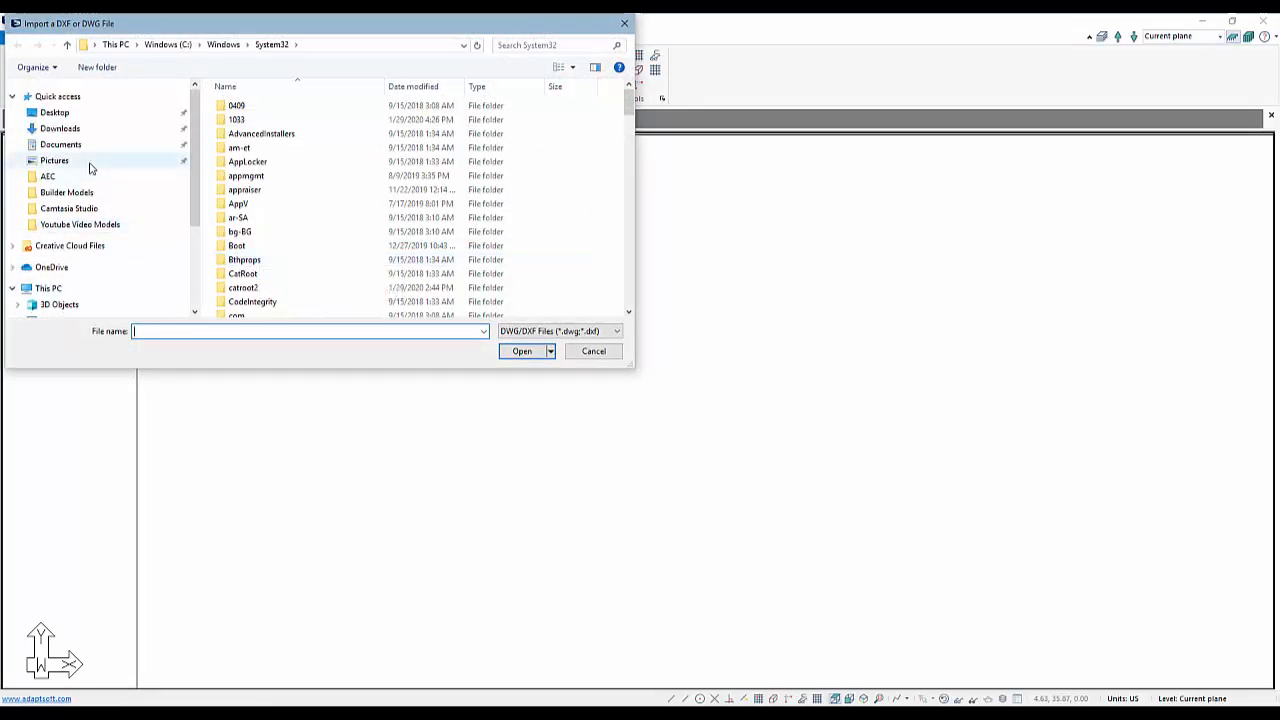
{"action": "left_click", "coordinate": [55, 113]}
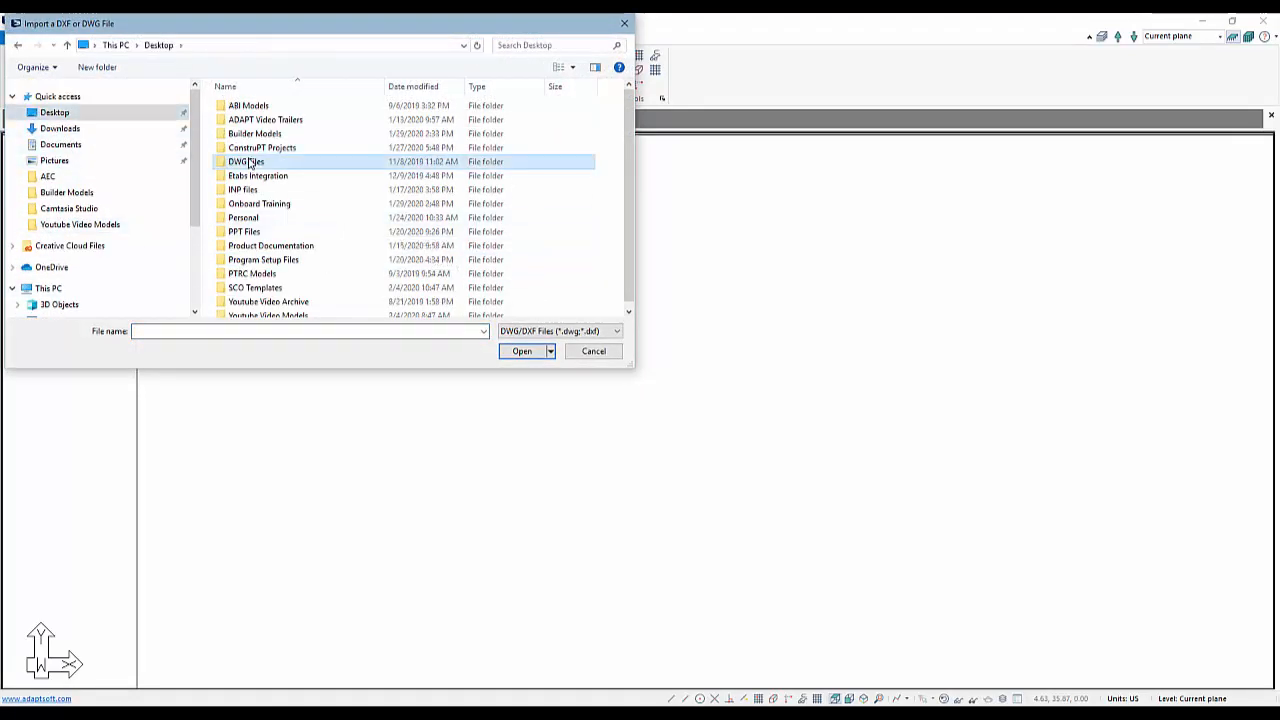
{"action": "double_click", "coordinate": [250, 162]}
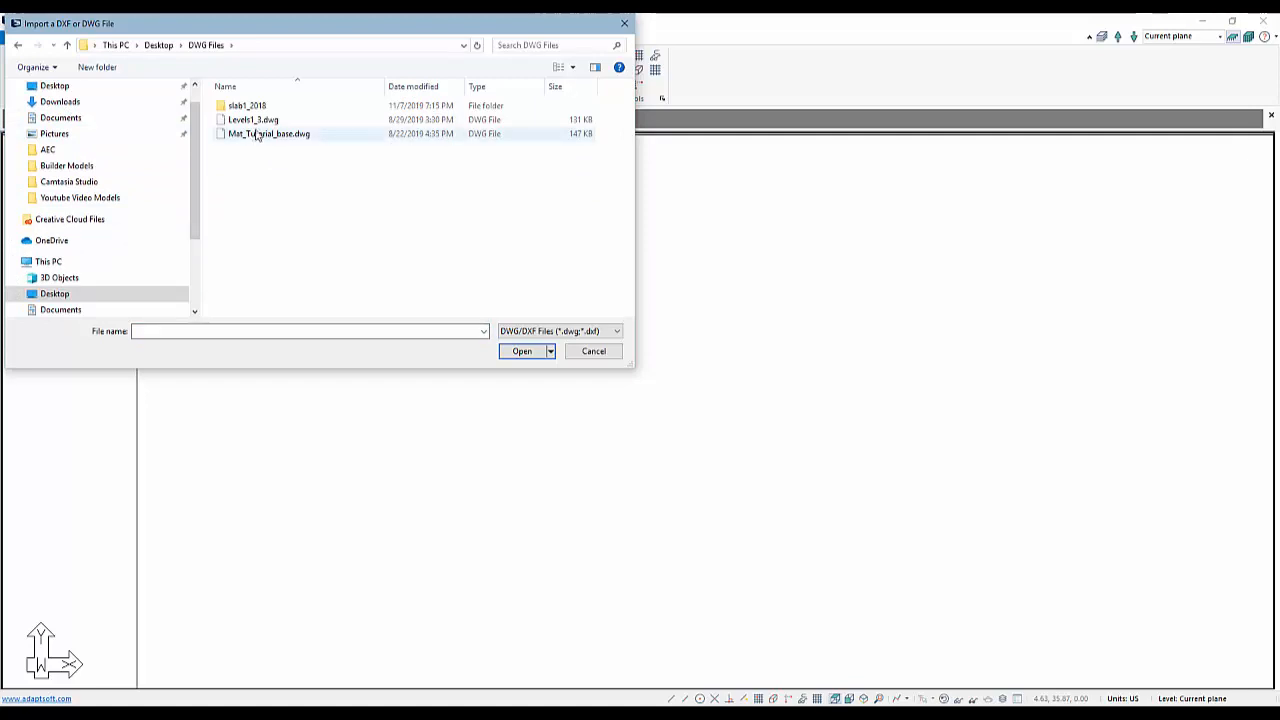
{"action": "double_click", "coordinate": [245, 120]}
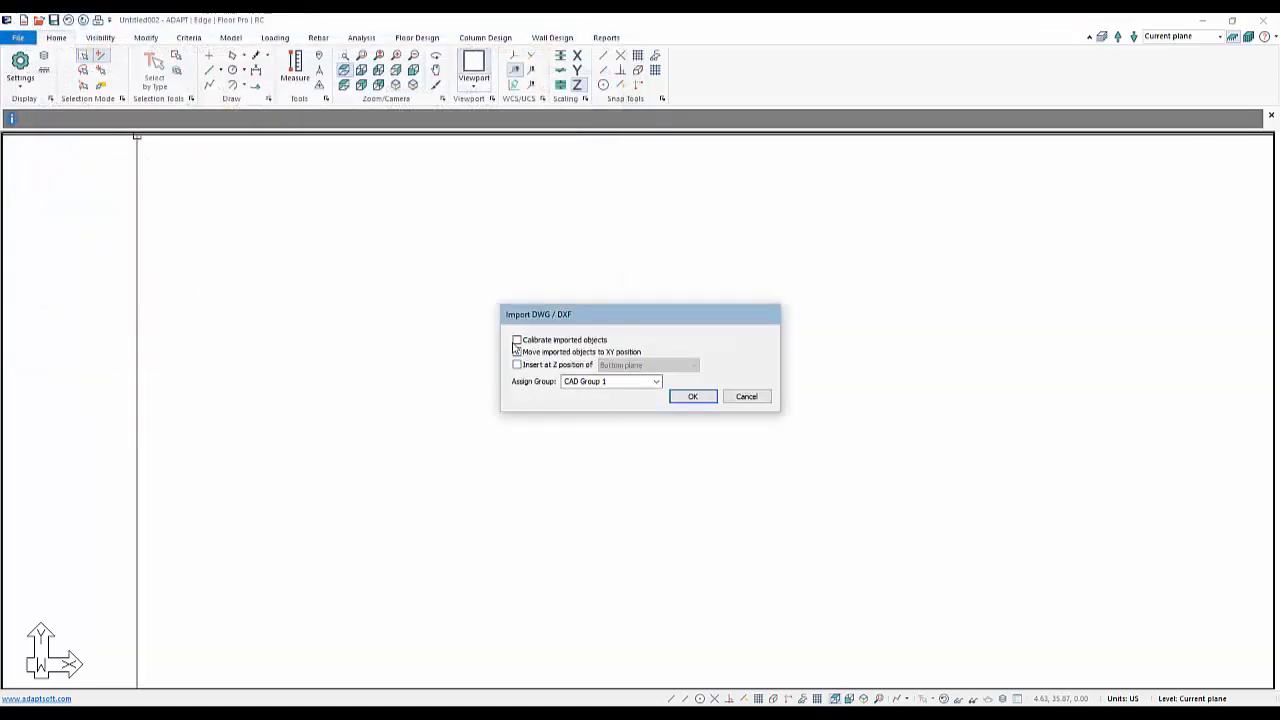
{"action": "left_click", "coordinate": [690, 397]}
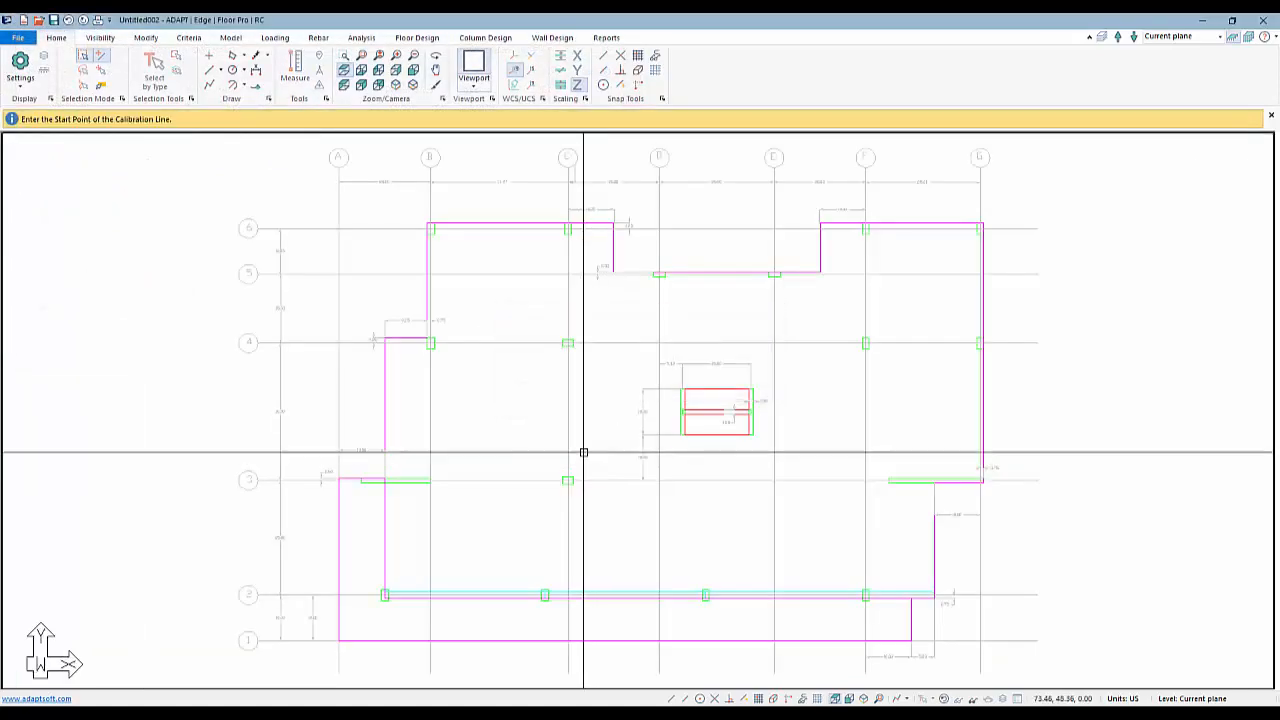
Calibrate the imported drawing with a line between gridlines A and B, setting the correct distance to 20 ft
{"action": "scroll", "coordinate": [546, 257], "scroll_direction": "up", "scroll_amount": 4}
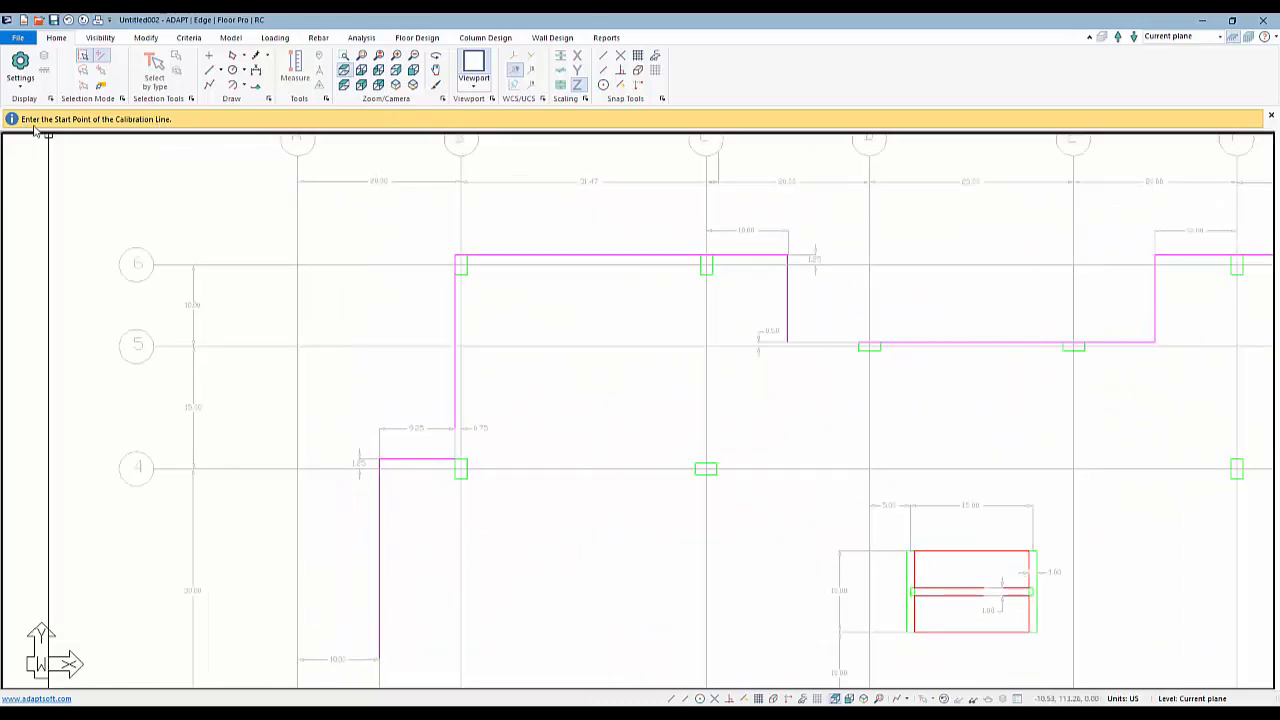
{"action": "middle_click_drag", "start_coordinate": [398, 301], "coordinate": [481, 390]}
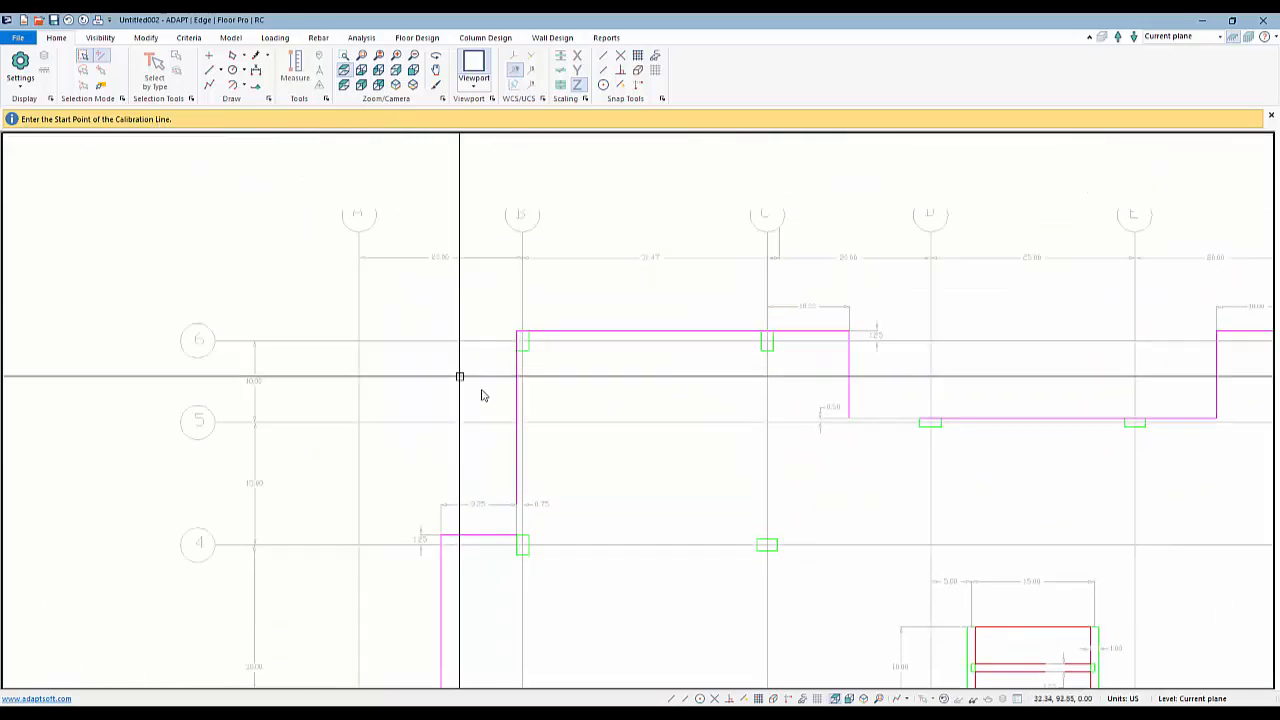
{"action": "scroll", "coordinate": [383, 223], "scroll_direction": "up", "scroll_amount": 2}
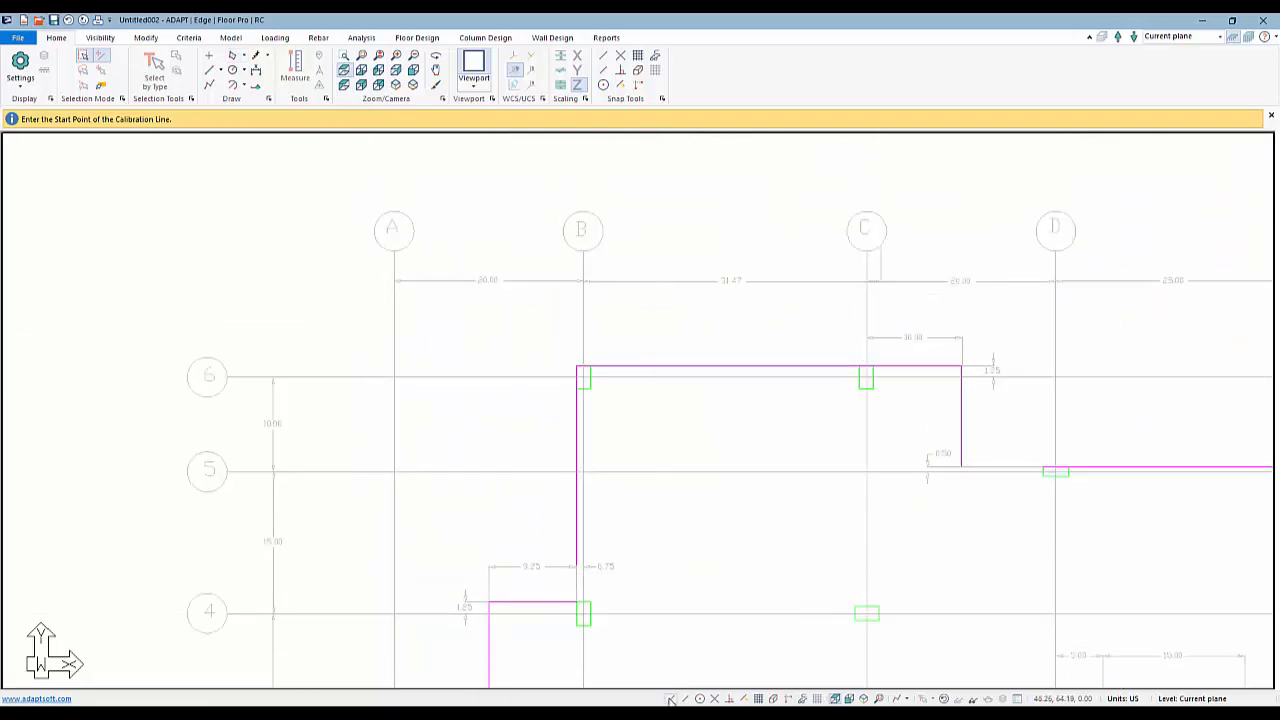
{"action": "left_click", "coordinate": [394, 281]}
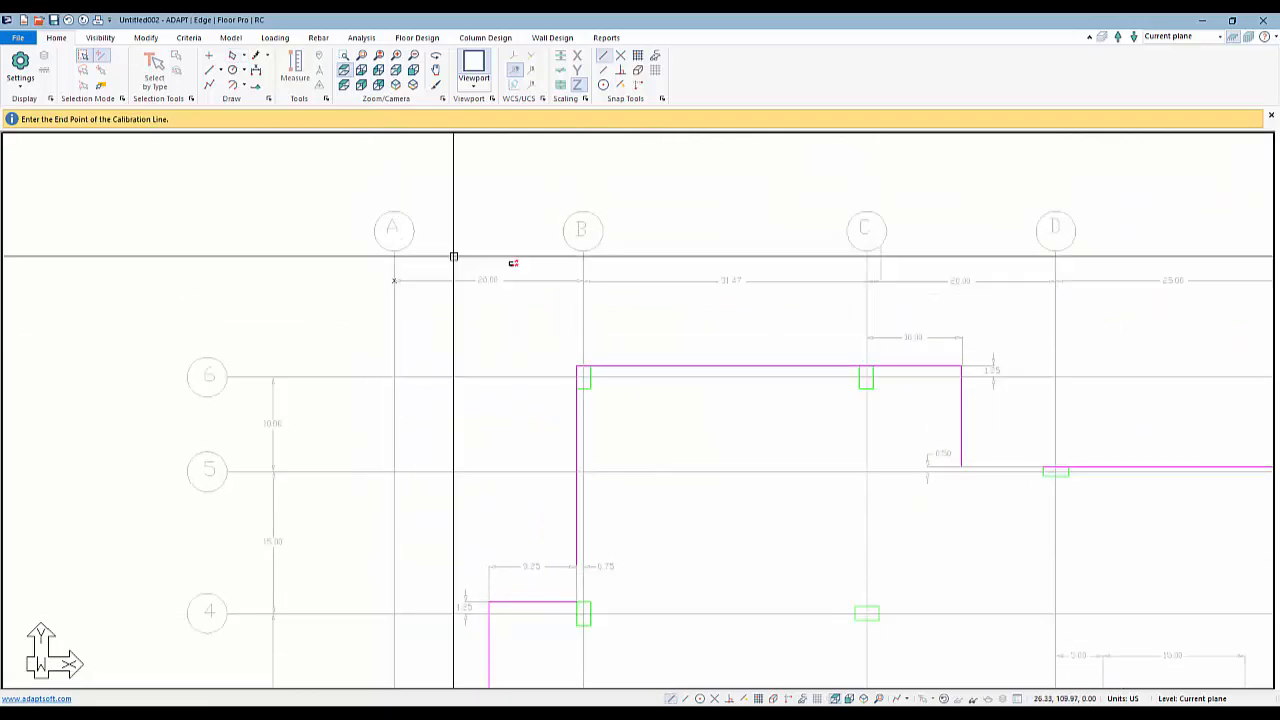
{"action": "left_click", "coordinate": [577, 282]}
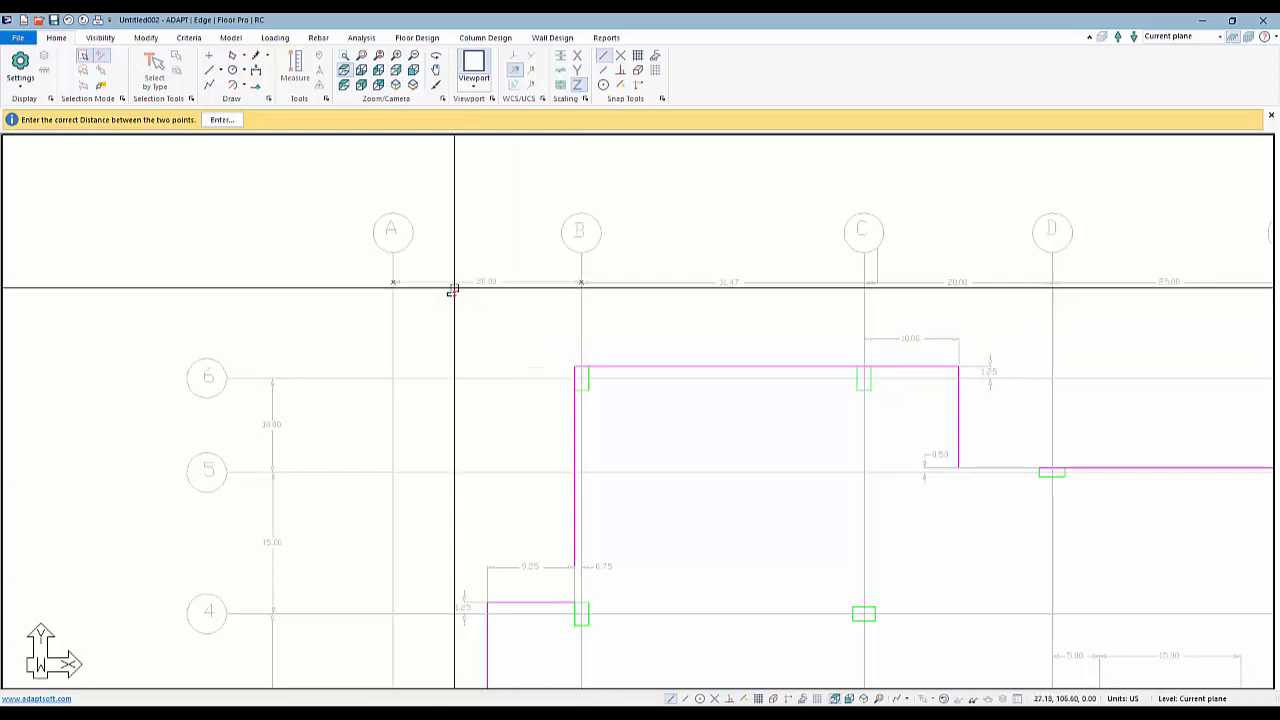
{"action": "left_click", "coordinate": [218, 119]}
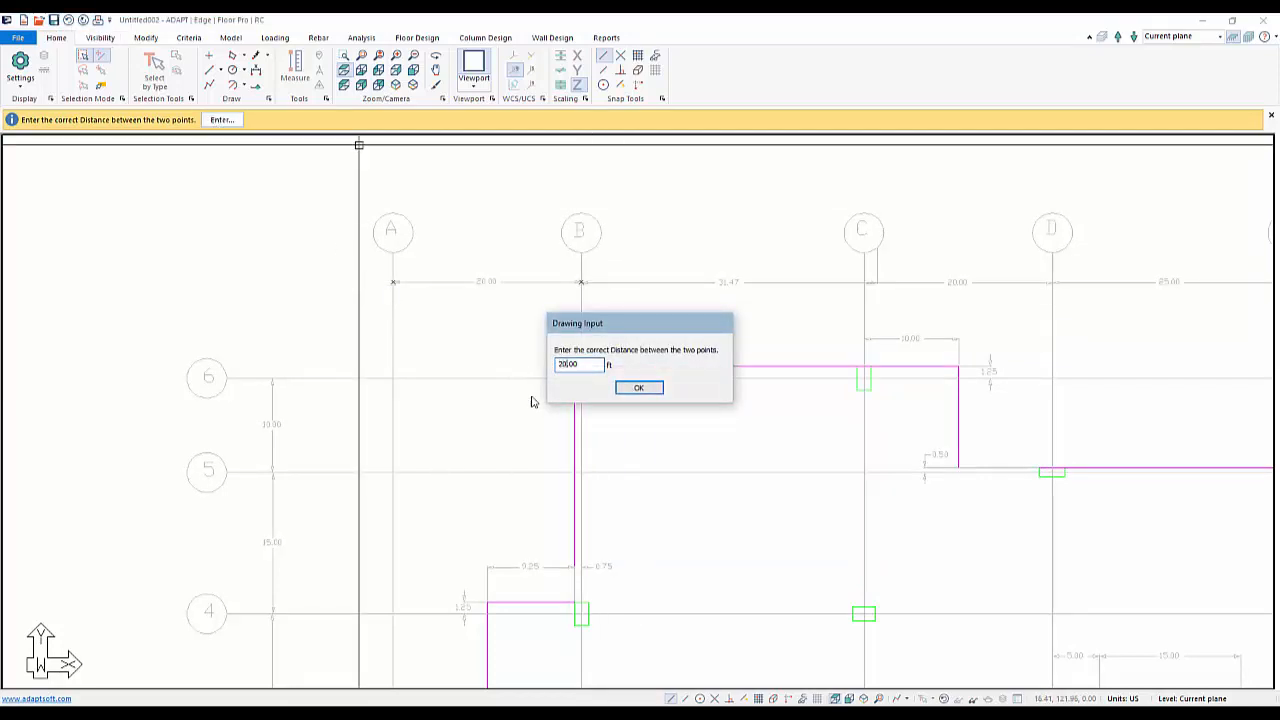
{"action": "left_click", "coordinate": [638, 388]}
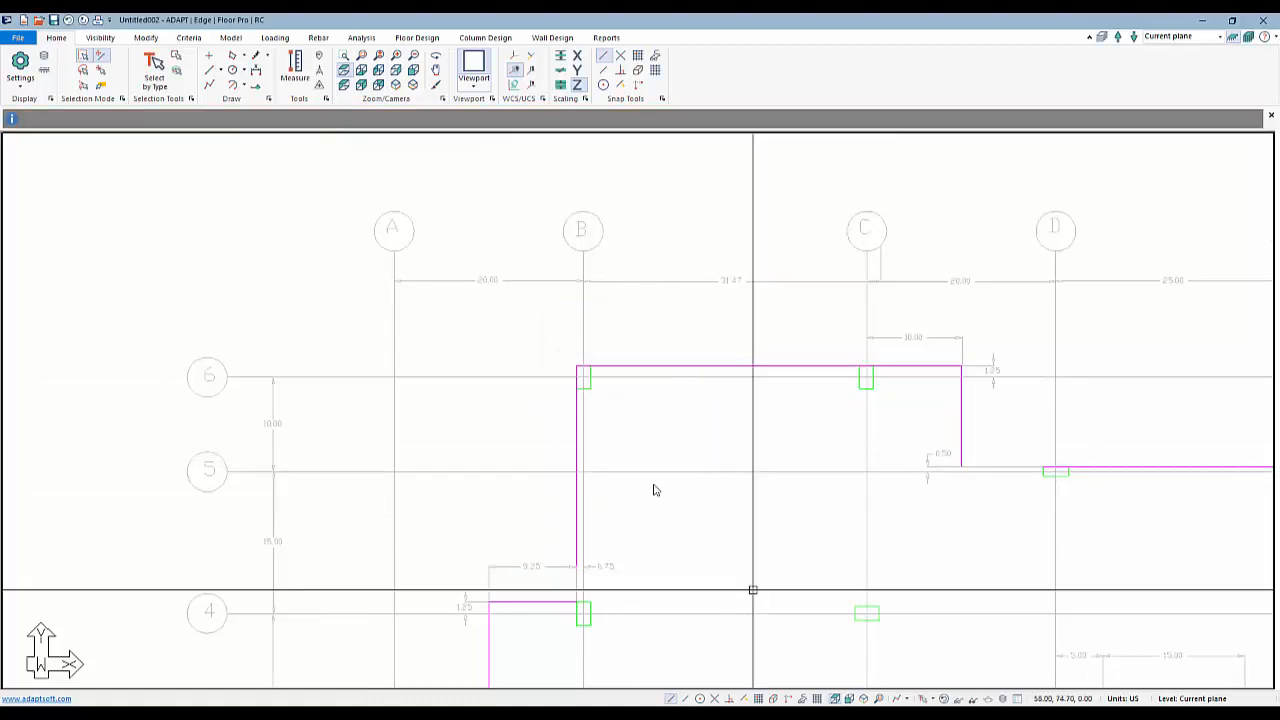
Transform the main floor outline and the adjoining L-shaped outline along gridlines A and 1 into slabs
{"action": "scroll", "coordinate": [520, 391], "scroll_direction": "down", "scroll_amount": 2}
{"action": "scroll", "coordinate": [520, 391], "scroll_direction": "down", "scroll_amount": 3}
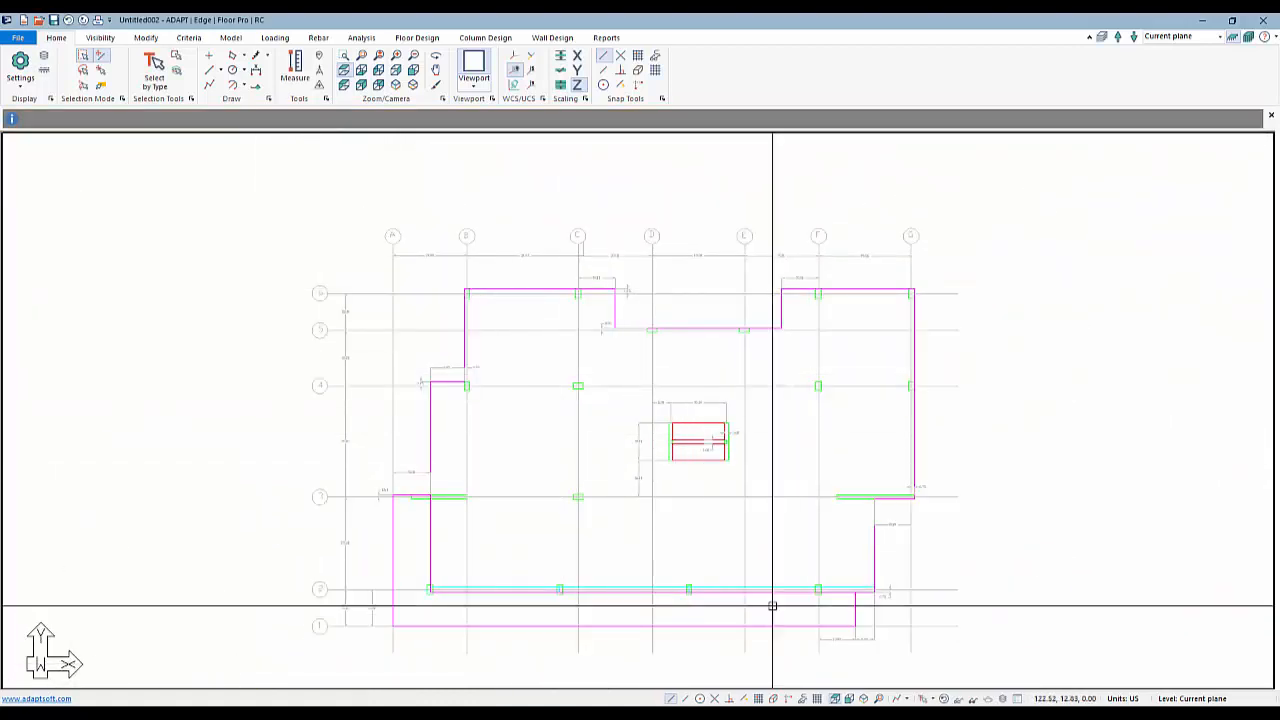
{"action": "left_click", "coordinate": [494, 290]}
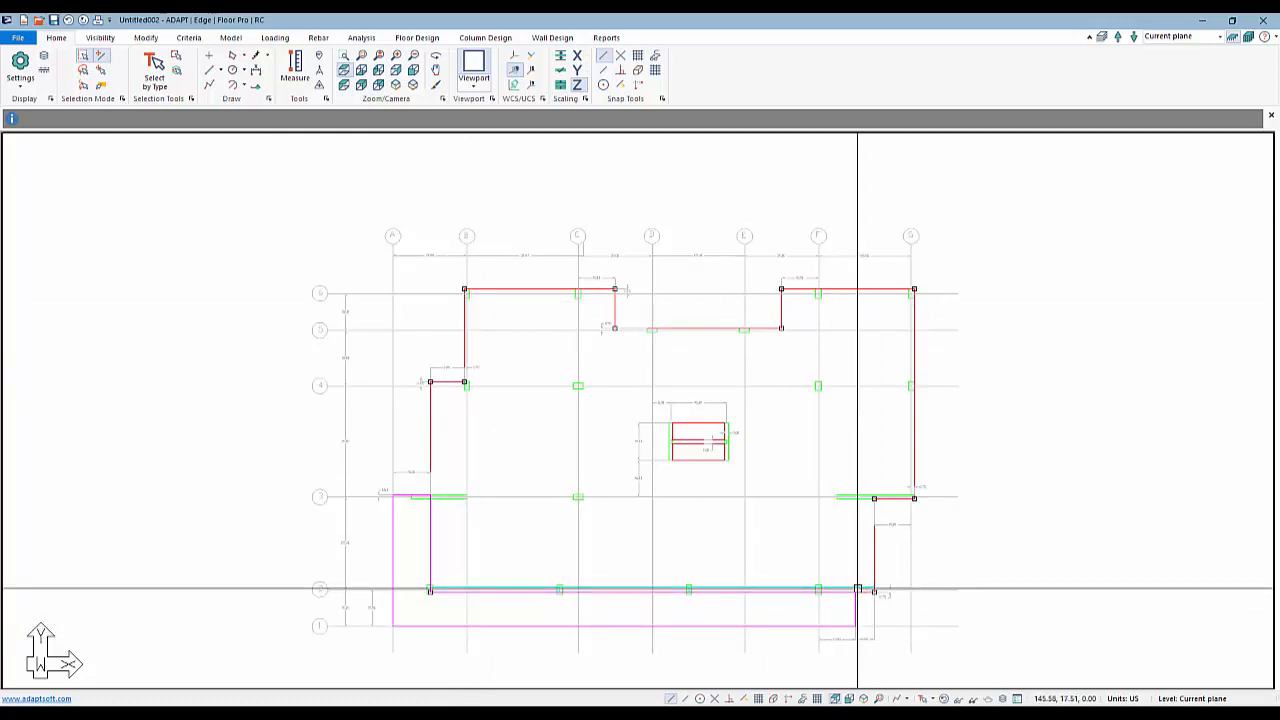
{"action": "left_click", "coordinate": [392, 527], "text": "ctrl"}
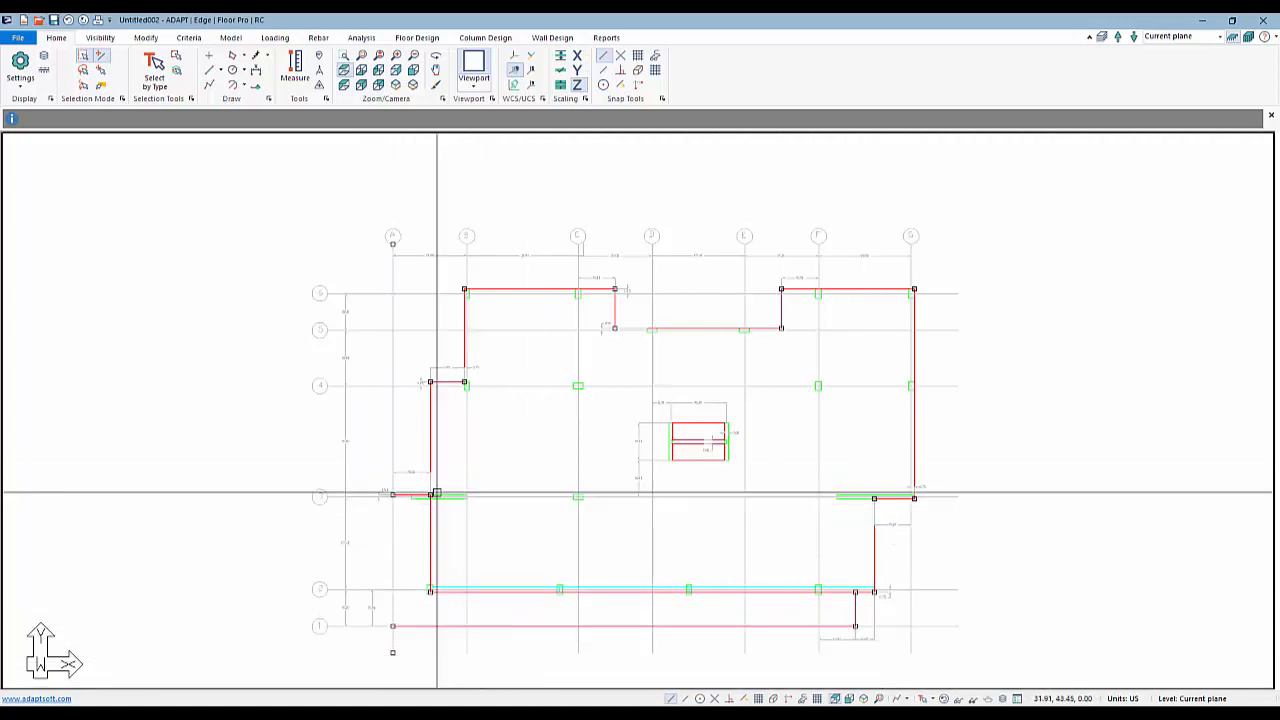
{"action": "left_click", "coordinate": [232, 38]}
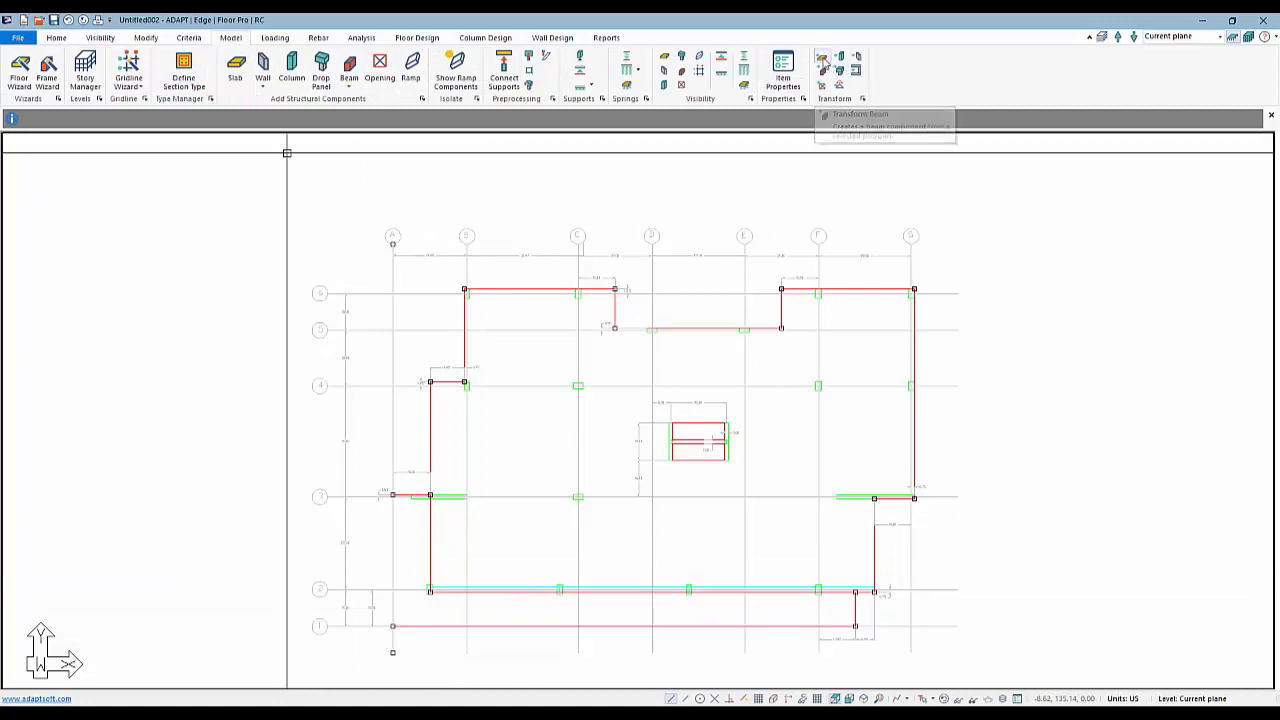
{"action": "left_click", "coordinate": [823, 62]}
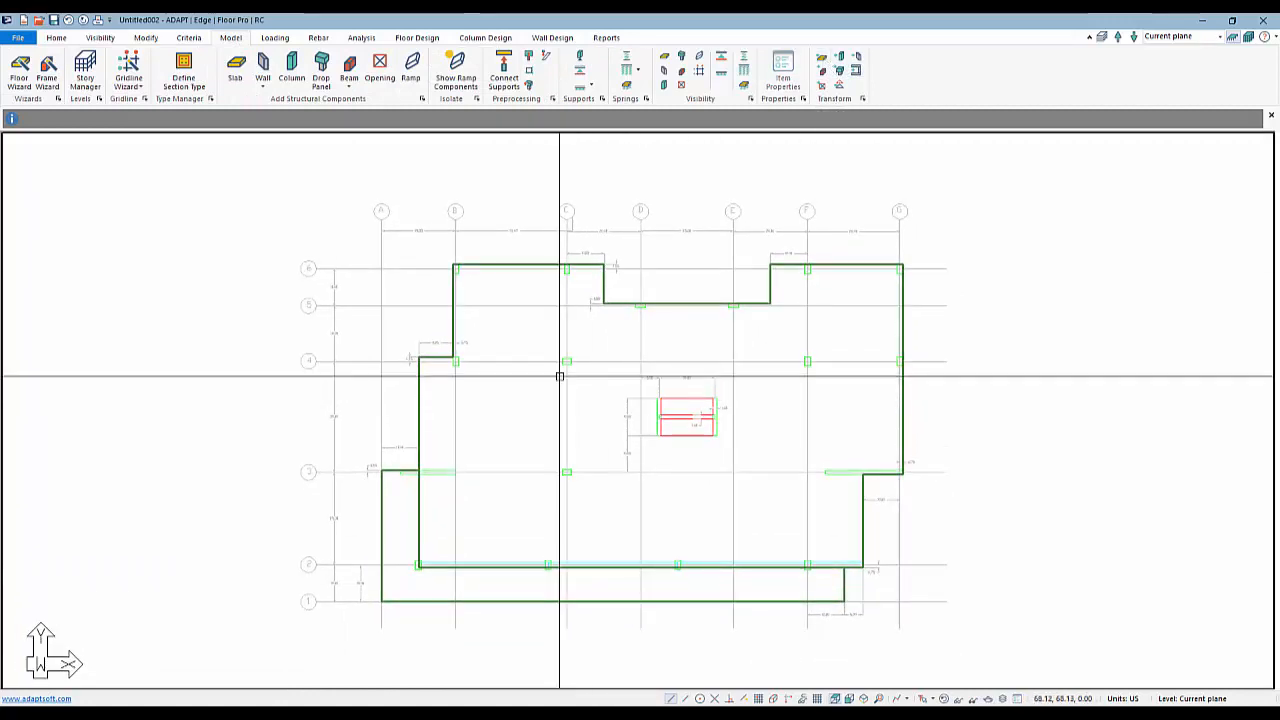
Transform the three central core wall outlines and the two wall outlines on gridline 3 into walls
{"action": "scroll", "coordinate": [552, 282], "scroll_direction": "up", "scroll_amount": 2}
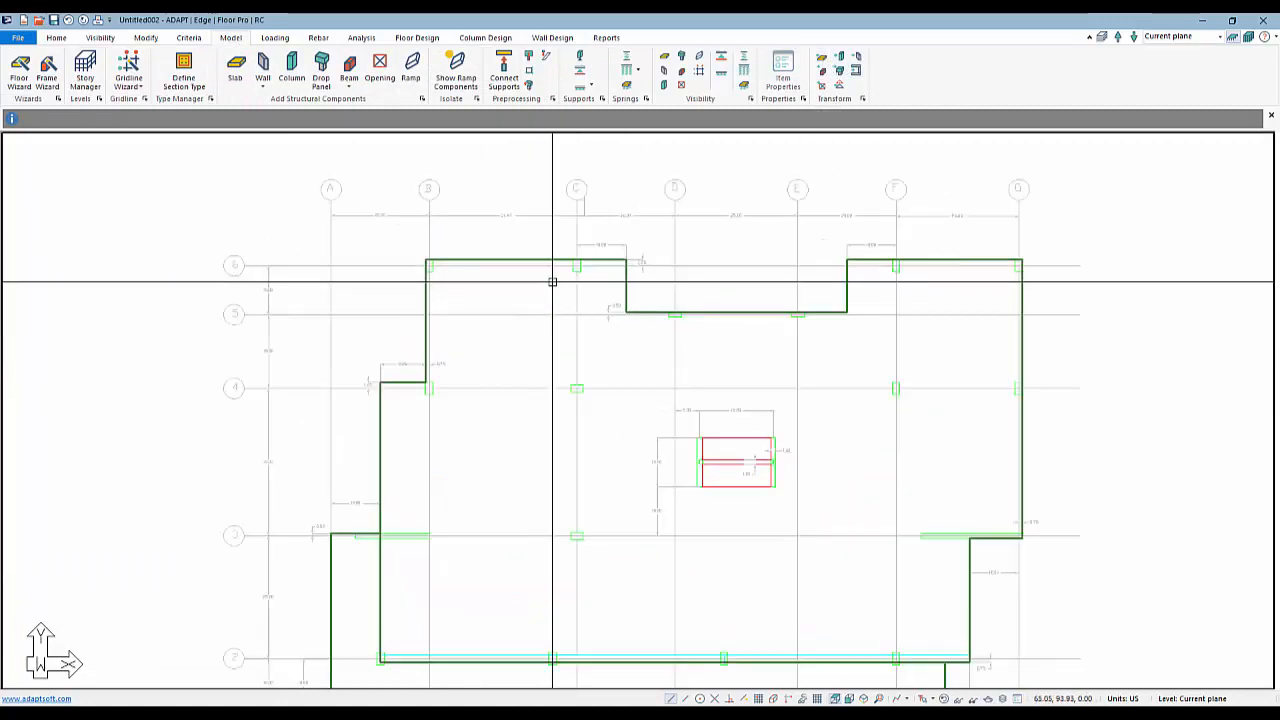
{"action": "scroll", "coordinate": [729, 523], "scroll_direction": "up", "scroll_amount": 3}
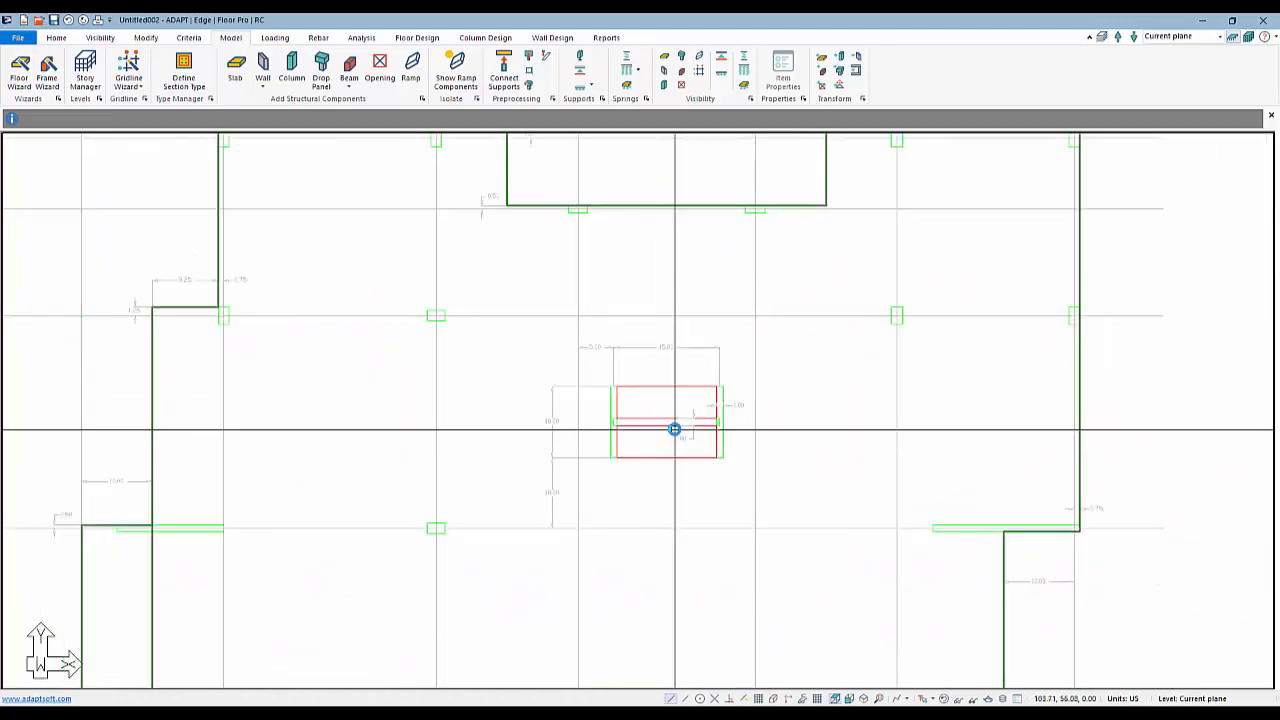
{"action": "scroll", "coordinate": [674, 429], "scroll_direction": "down", "scroll_amount": 3}
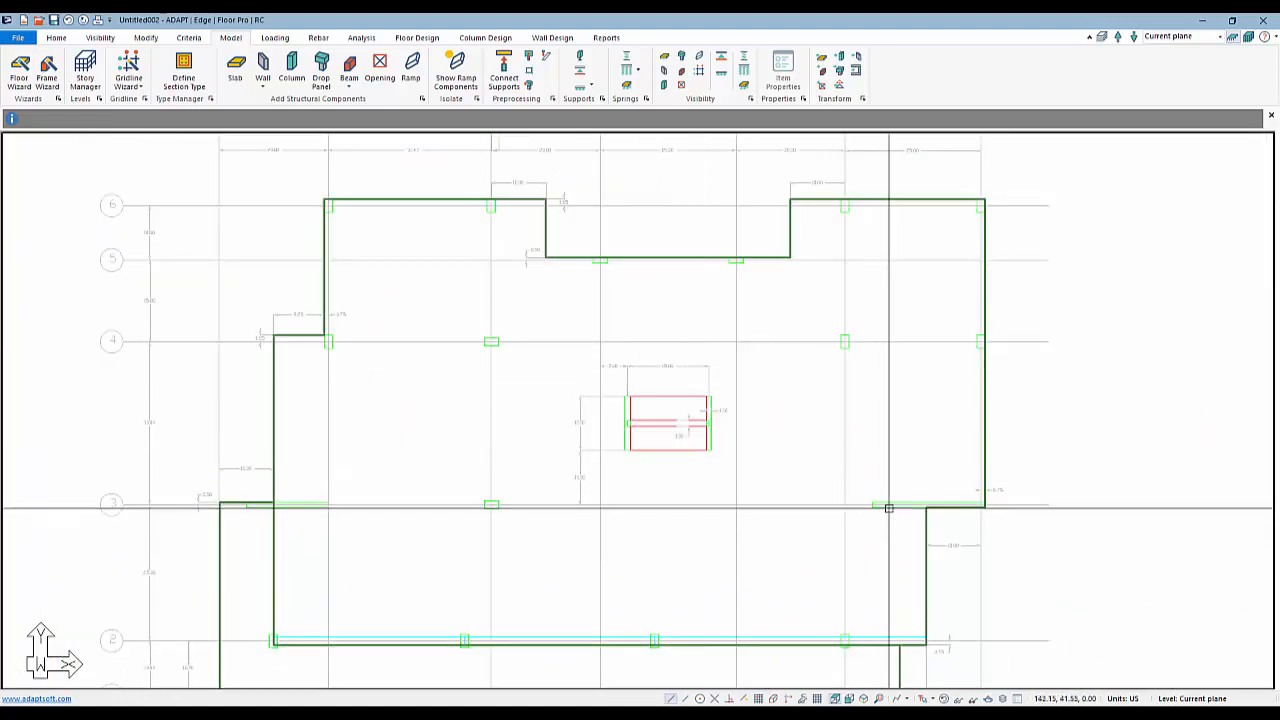
{"action": "scroll", "coordinate": [618, 429], "scroll_direction": "up", "scroll_amount": 1}
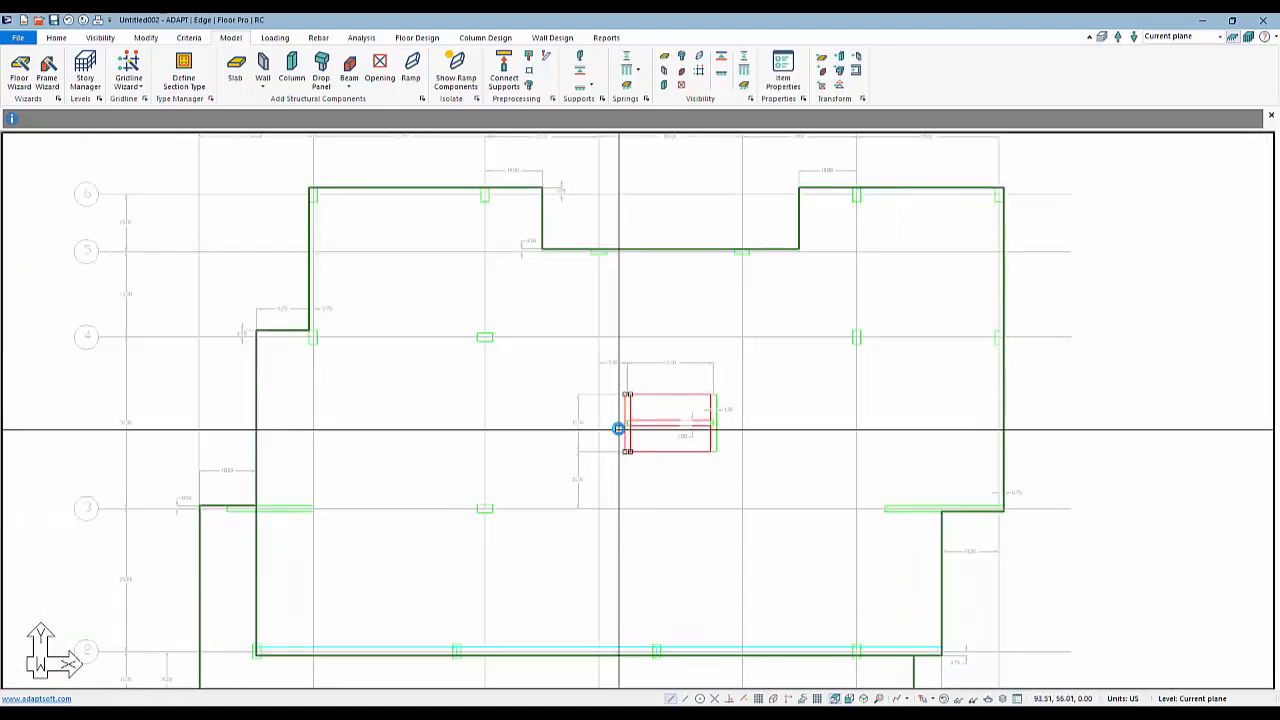
{"action": "scroll", "coordinate": [618, 429], "scroll_direction": "up", "scroll_amount": 2}
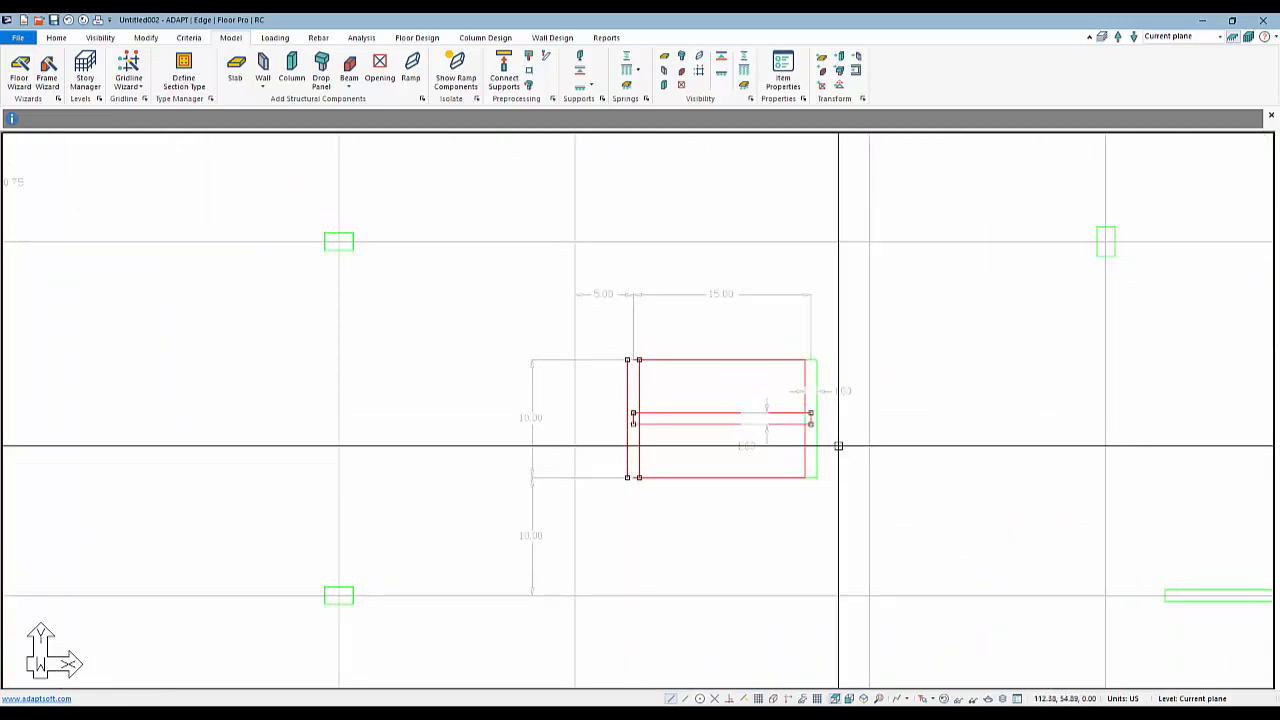
{"action": "scroll", "coordinate": [817, 451], "scroll_direction": "down", "scroll_amount": 2}
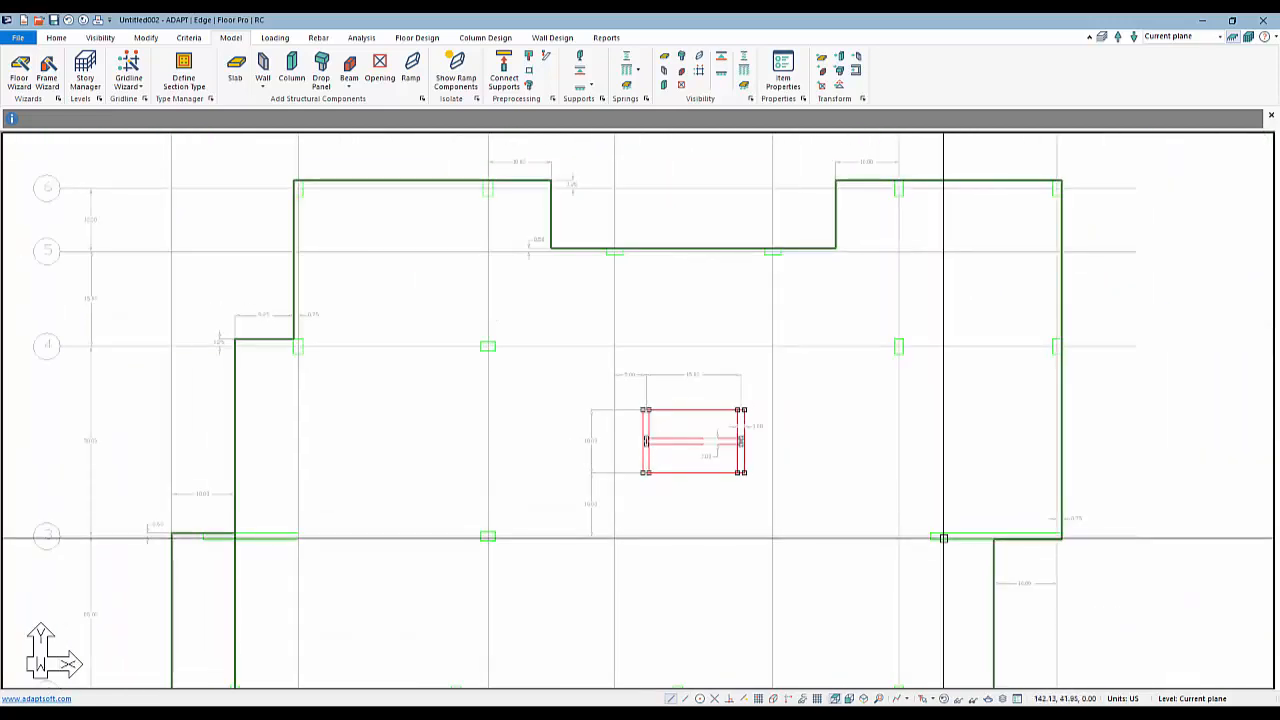
{"action": "left_click", "coordinate": [943, 540], "text": "ctrl"}
{"action": "middle_click_drag", "start_coordinate": [245, 549], "coordinate": [302, 396]}
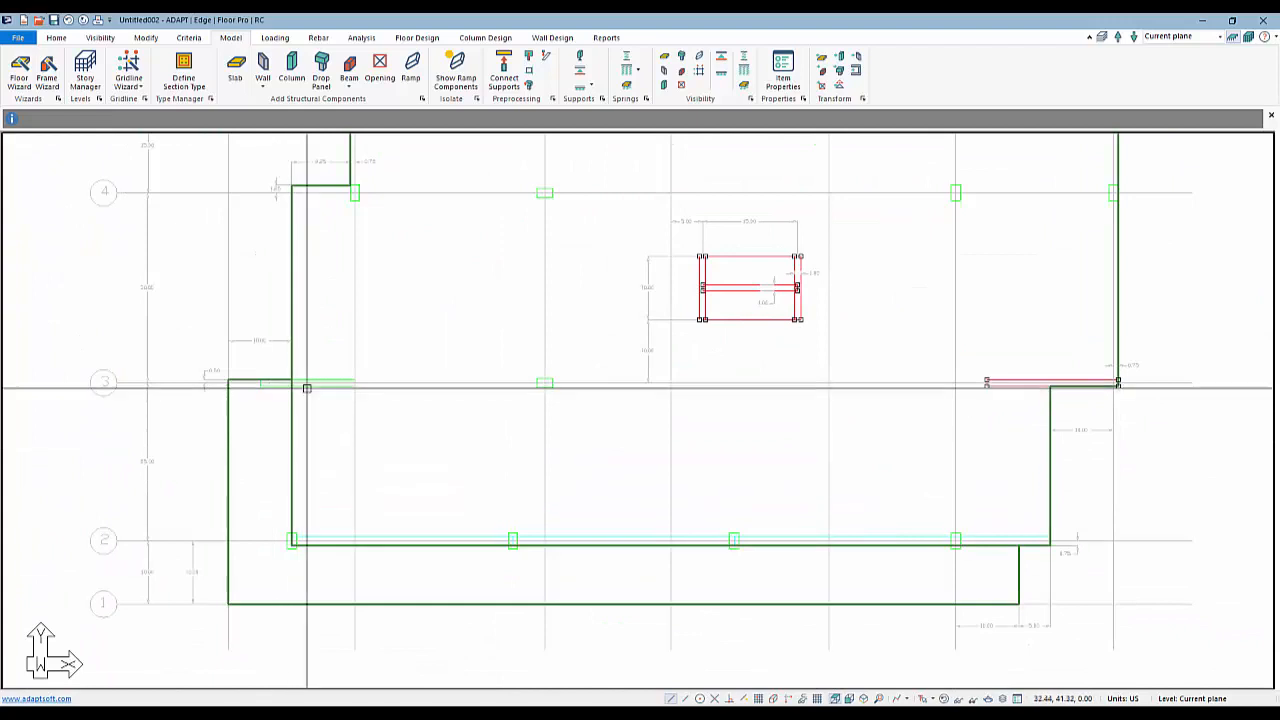
{"action": "left_click", "coordinate": [302, 384], "text": "ctrl"}
{"action": "scroll", "coordinate": [597, 600], "scroll_direction": "down", "scroll_amount": 3}
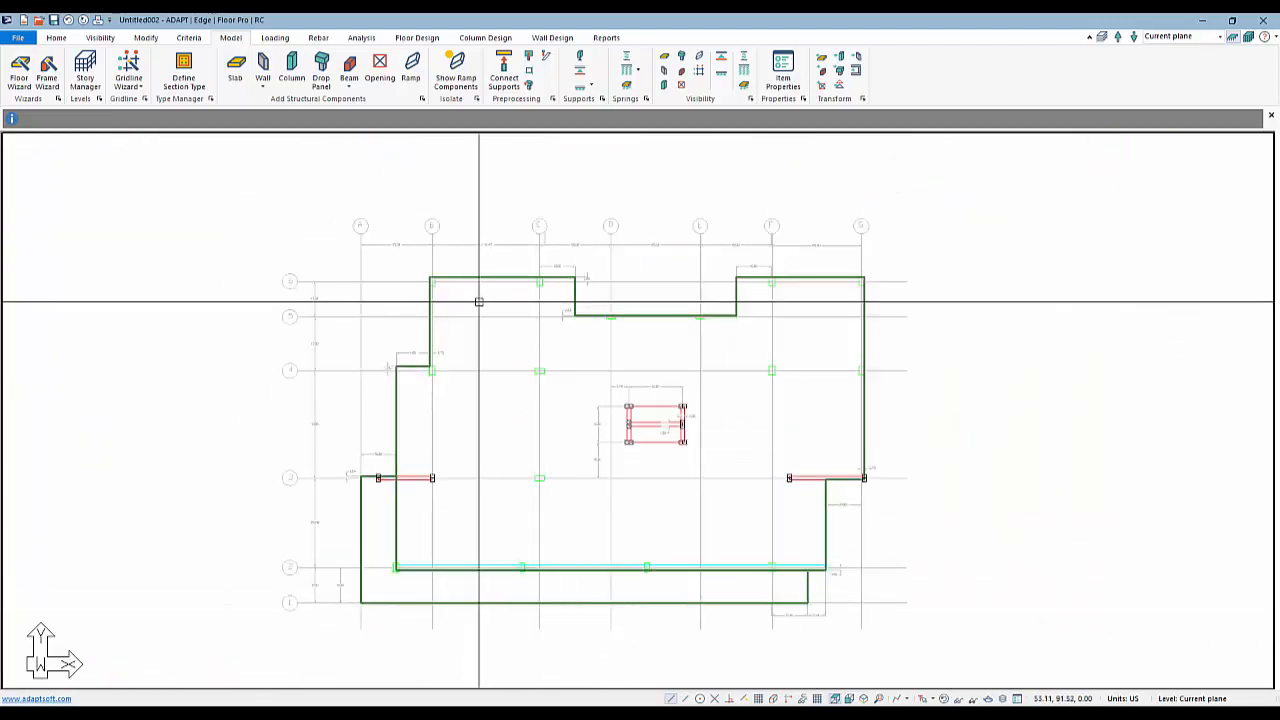
{"action": "scroll", "coordinate": [478, 310], "scroll_direction": "up", "scroll_amount": 1}
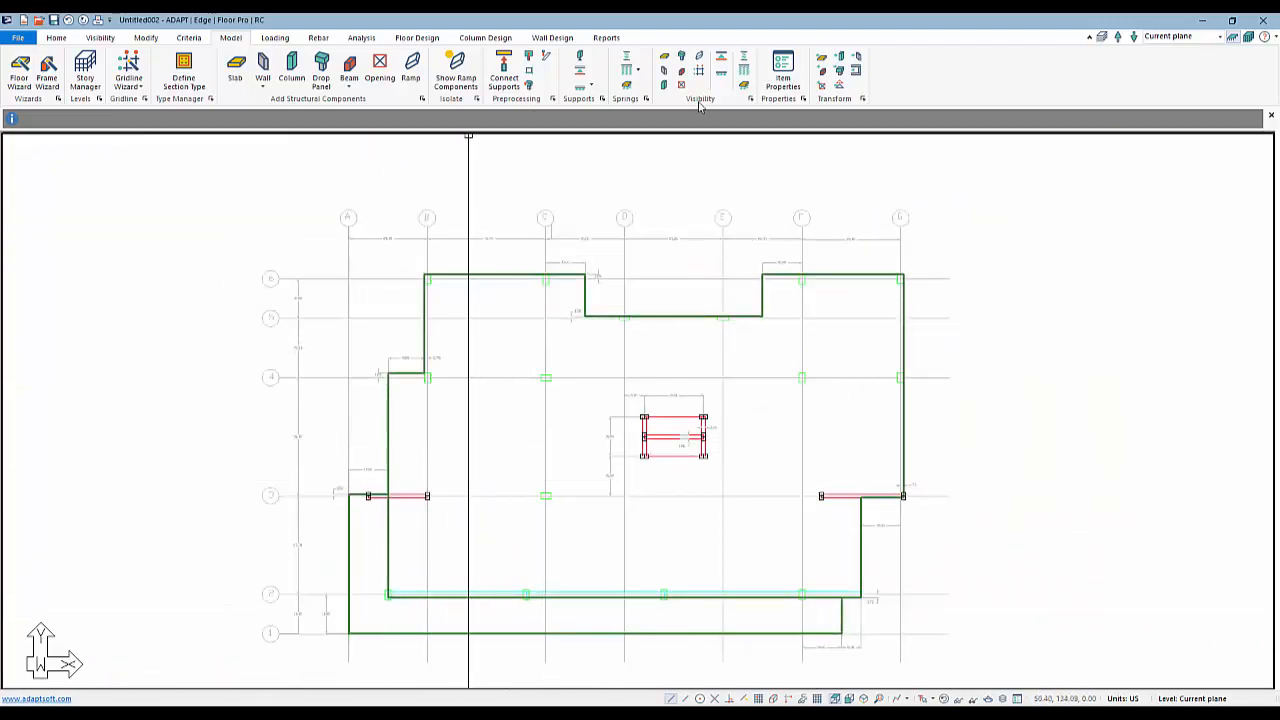
{"action": "left_click", "coordinate": [857, 63]}
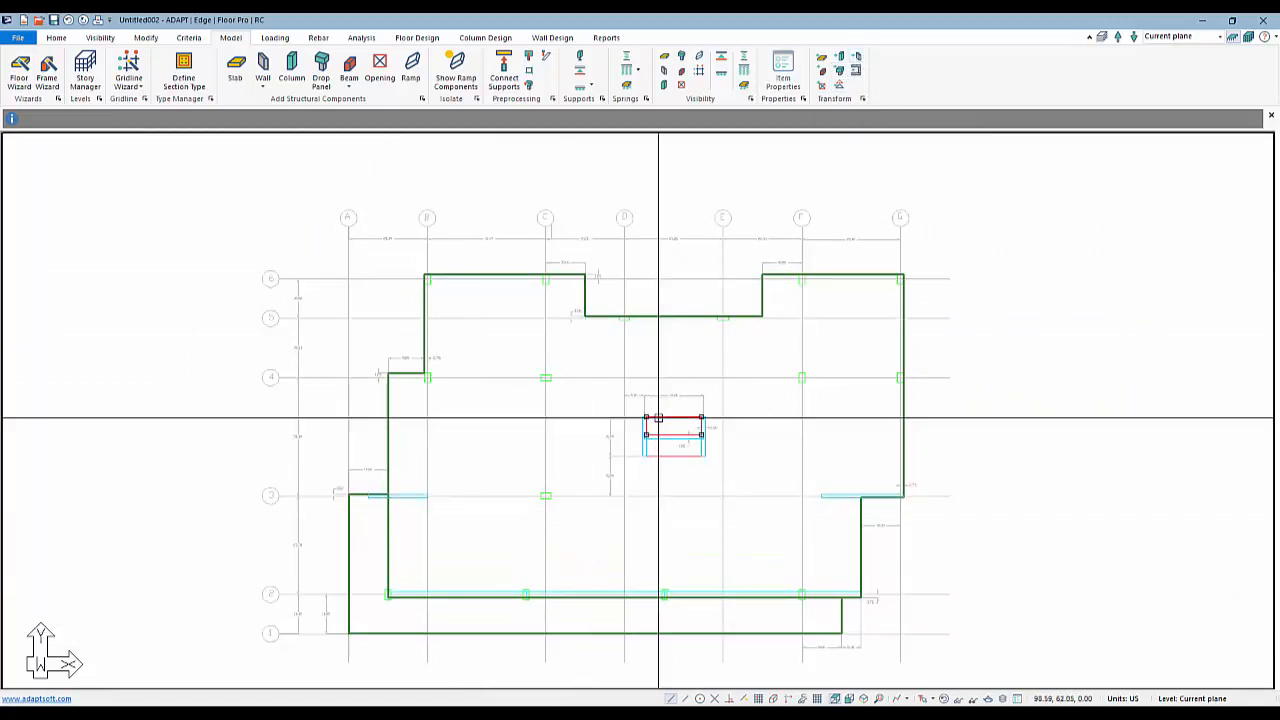
Transform the two red rectangles inside the central core into slab openings
{"action": "left_click", "coordinate": [658, 457], "text": "ctrl"}
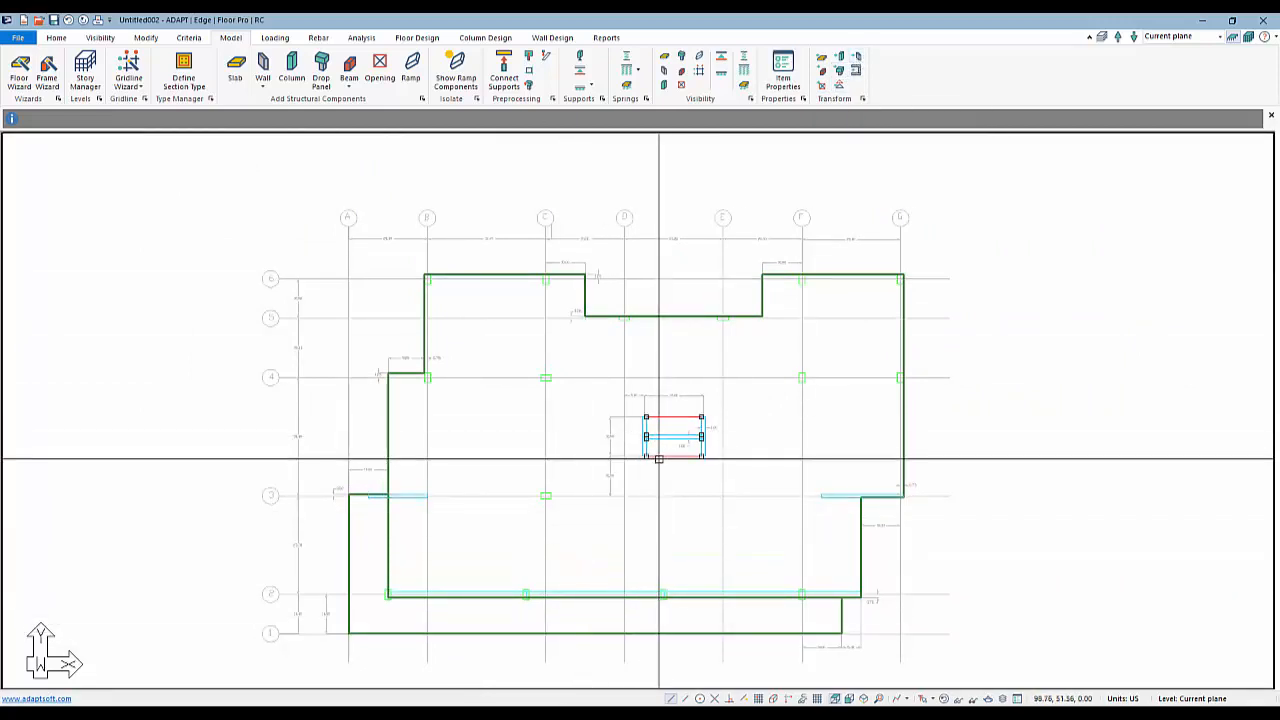
{"action": "left_click", "coordinate": [825, 88]}
Transform the four beam outlines along gridline 2 into beams
{"action": "scroll", "coordinate": [786, 594], "scroll_direction": "up", "scroll_amount": 1}
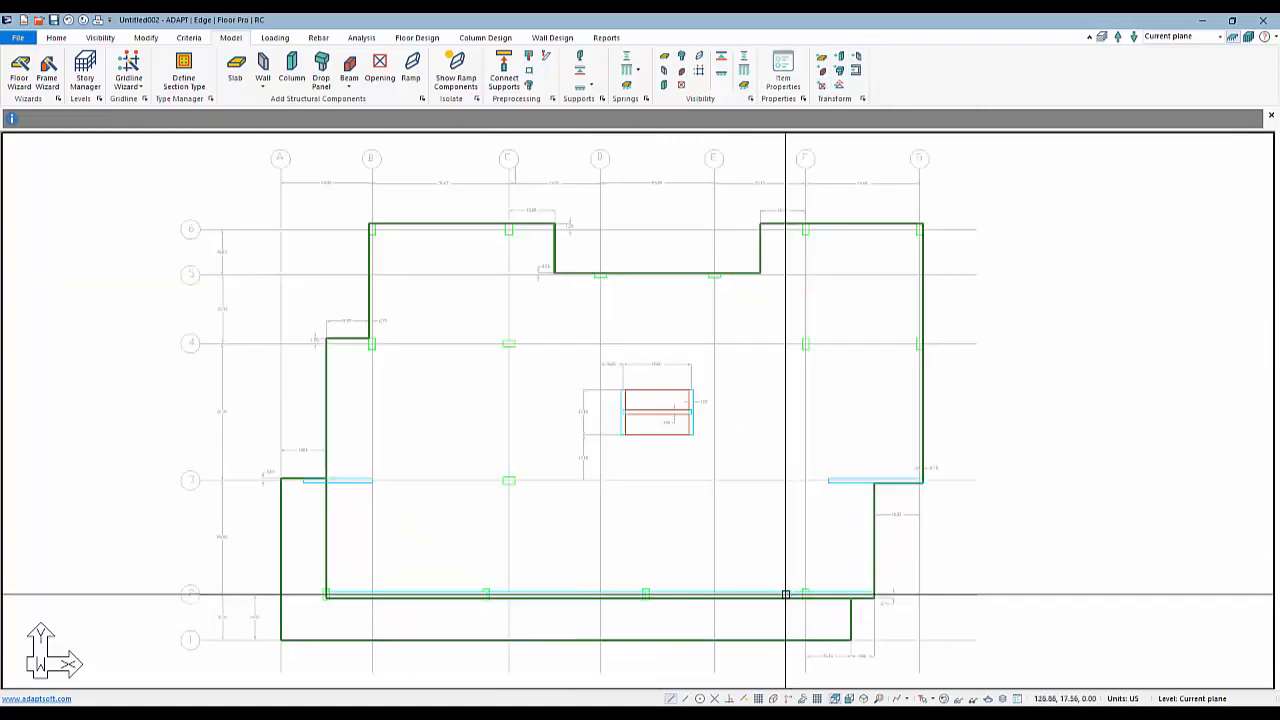
{"action": "scroll", "coordinate": [786, 594], "scroll_direction": "up", "scroll_amount": 1}
{"action": "left_click", "coordinate": [838, 589]}
{"action": "left_click", "coordinate": [789, 590], "text": "ctrl"}
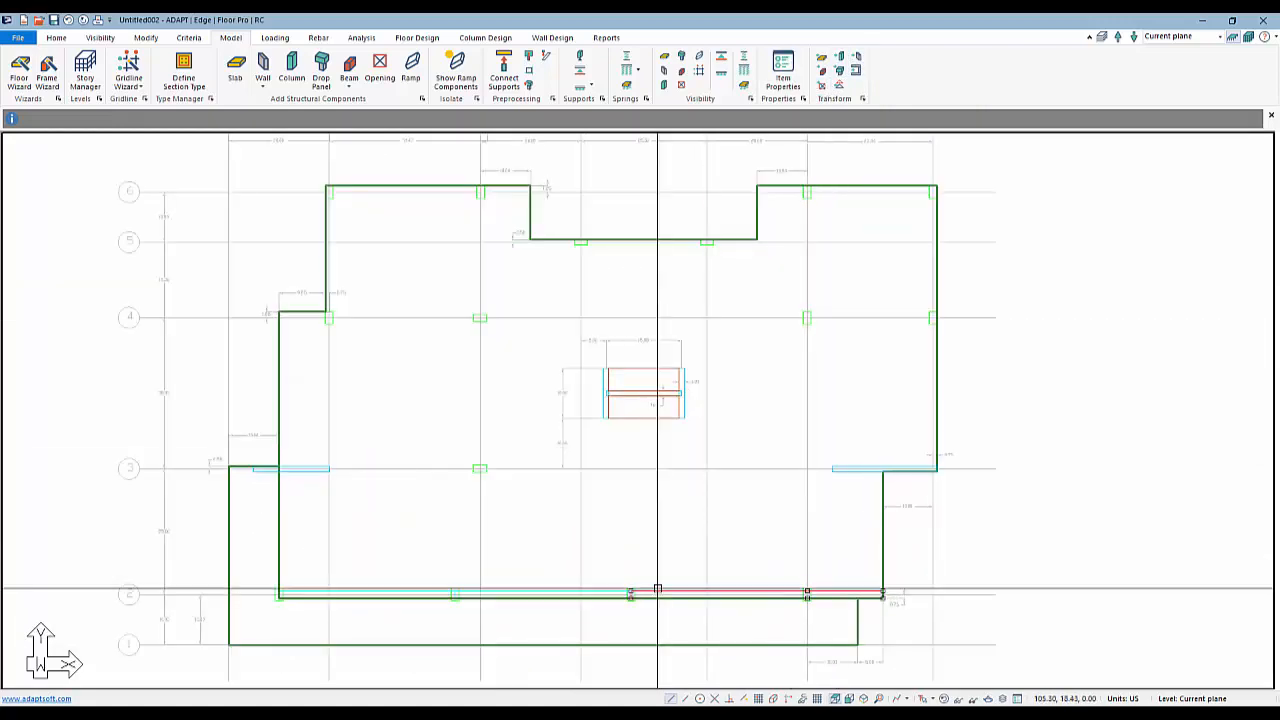
{"action": "left_click", "coordinate": [606, 590], "text": "ctrl"}
{"action": "left_click", "coordinate": [408, 590], "text": "ctrl"}
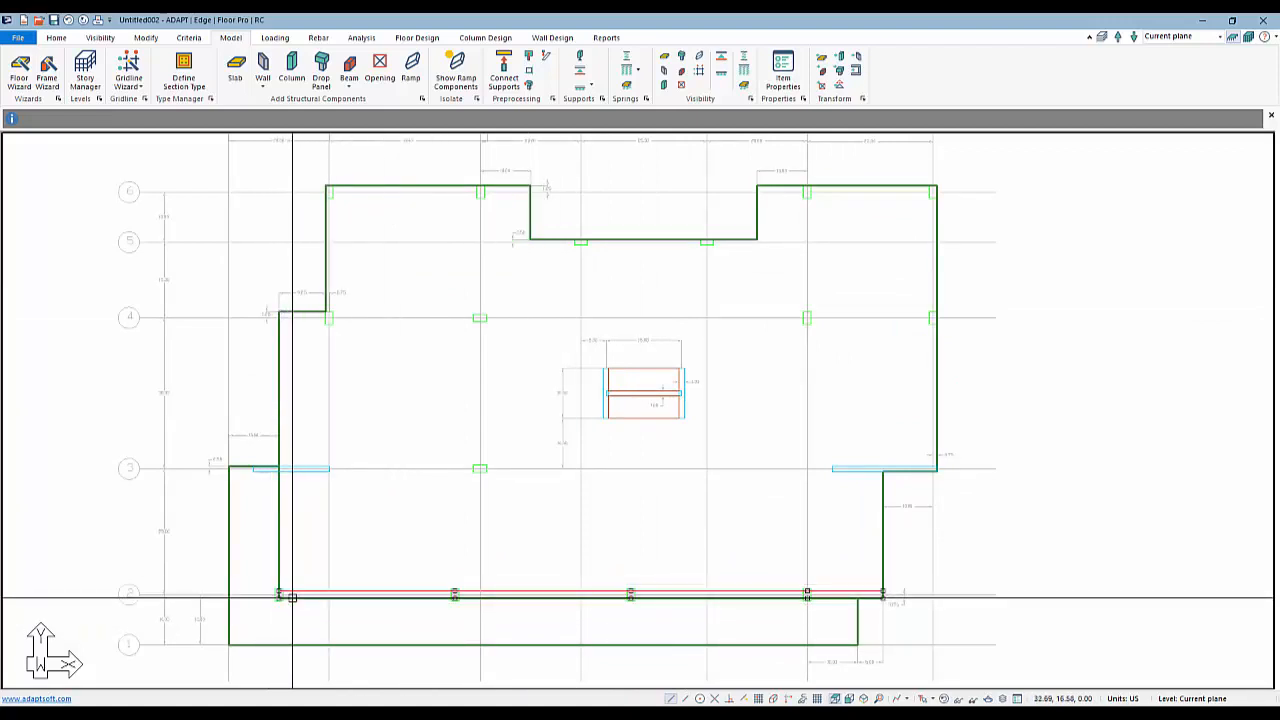
{"action": "left_click", "coordinate": [824, 73]}
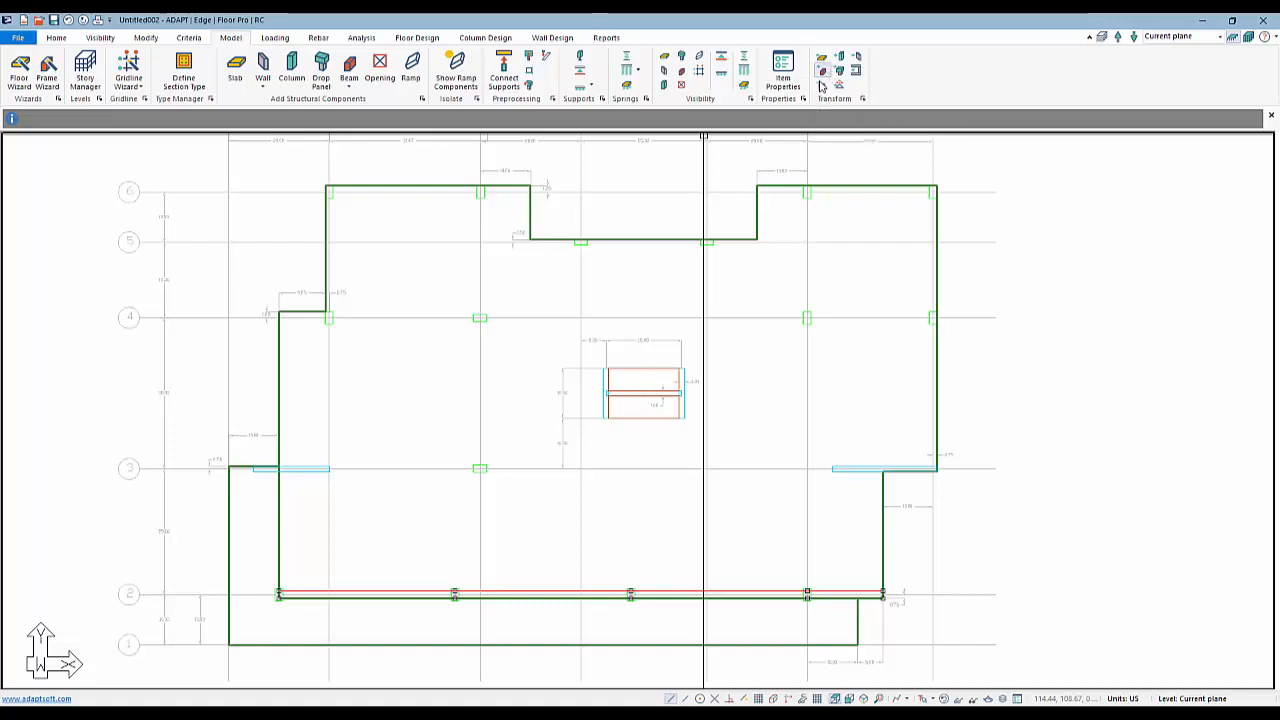
Inspect the properties of the leftmost outline on gridline 2 and the width and depth of the beam made from it
{"action": "middle_click_drag", "start_coordinate": [517, 543], "coordinate": [544, 480]}
{"action": "scroll", "coordinate": [447, 540], "scroll_direction": "up", "scroll_amount": 3}
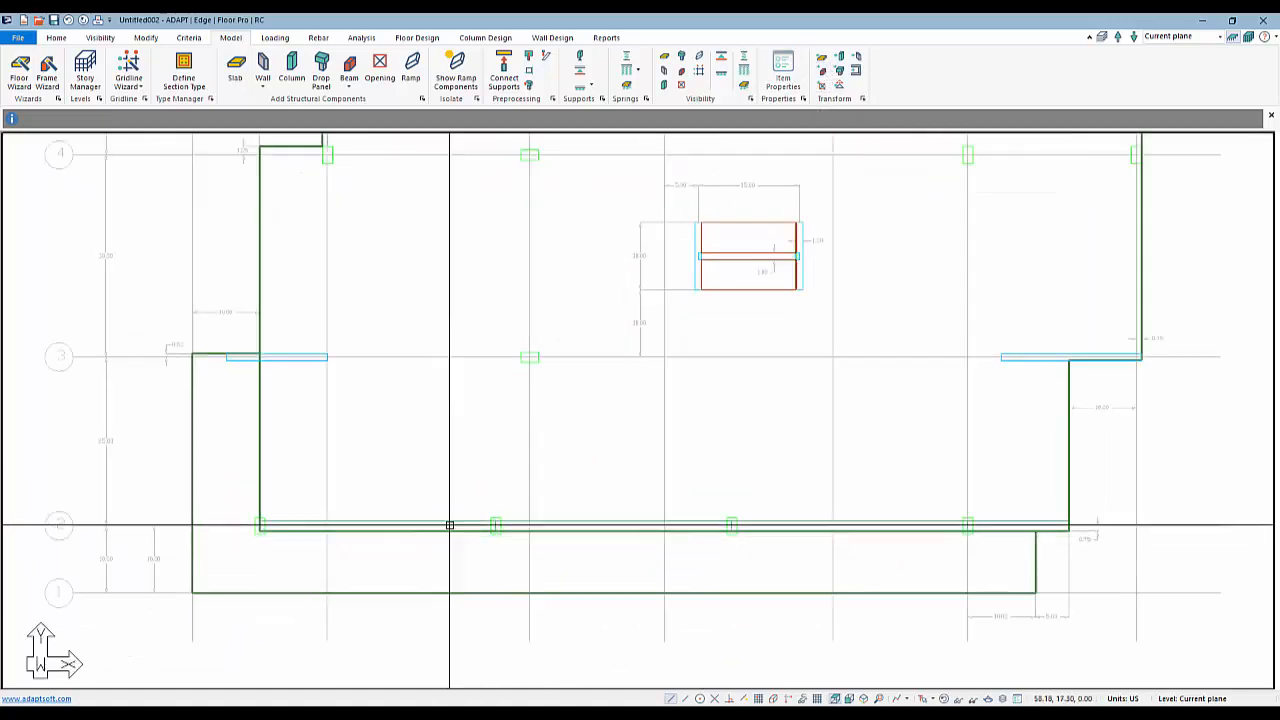
{"action": "left_click", "coordinate": [451, 520]}
{"action": "left_click", "coordinate": [783, 68]}
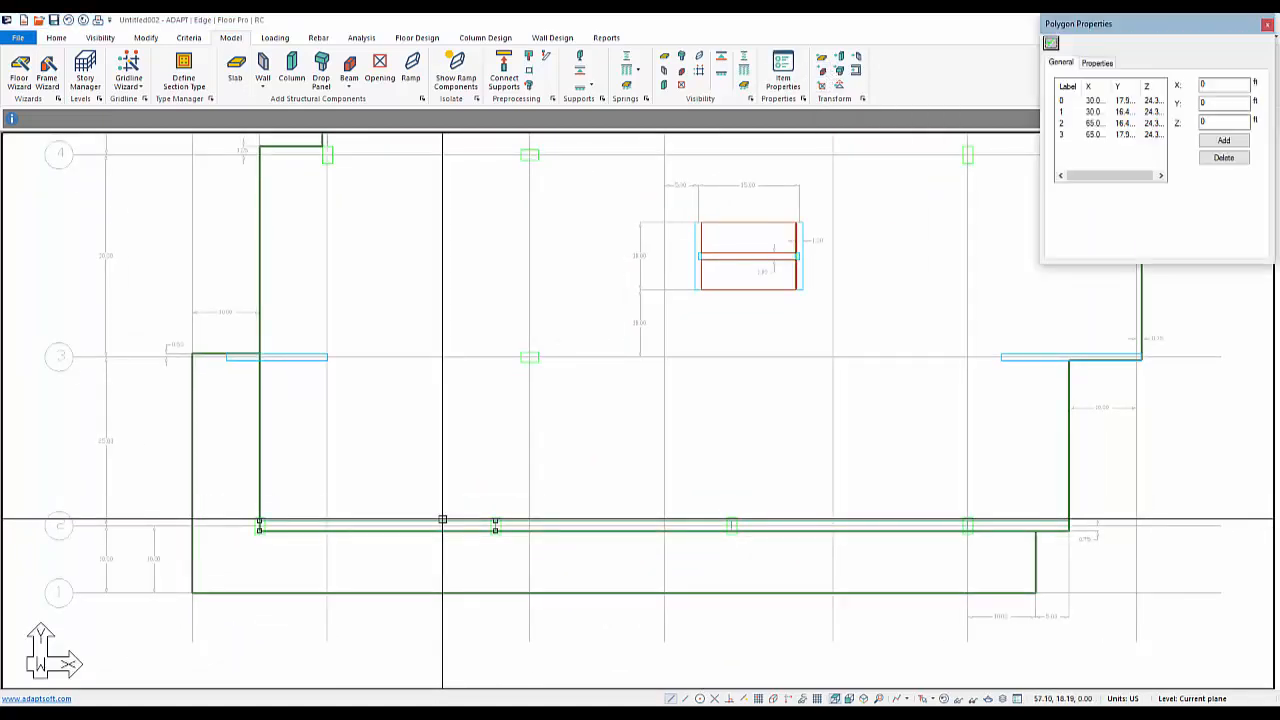
{"action": "key", "text": "Escape"}
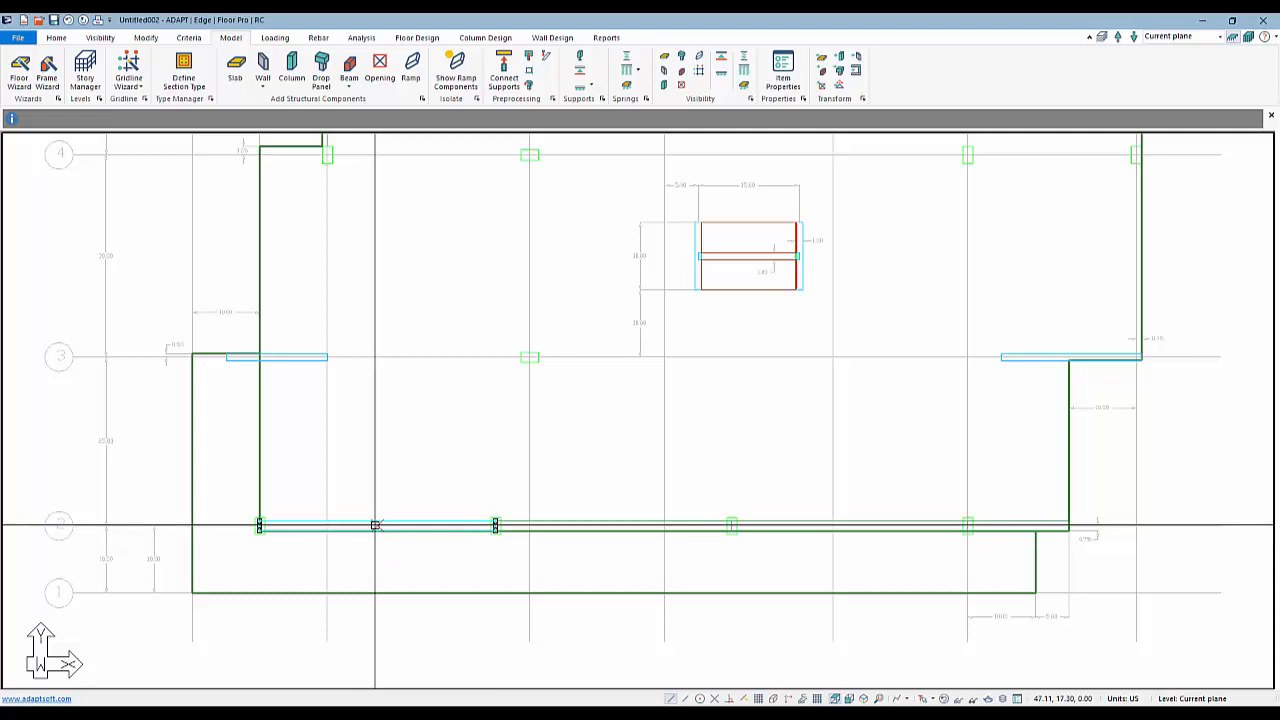
{"action": "left_click", "coordinate": [788, 78]}
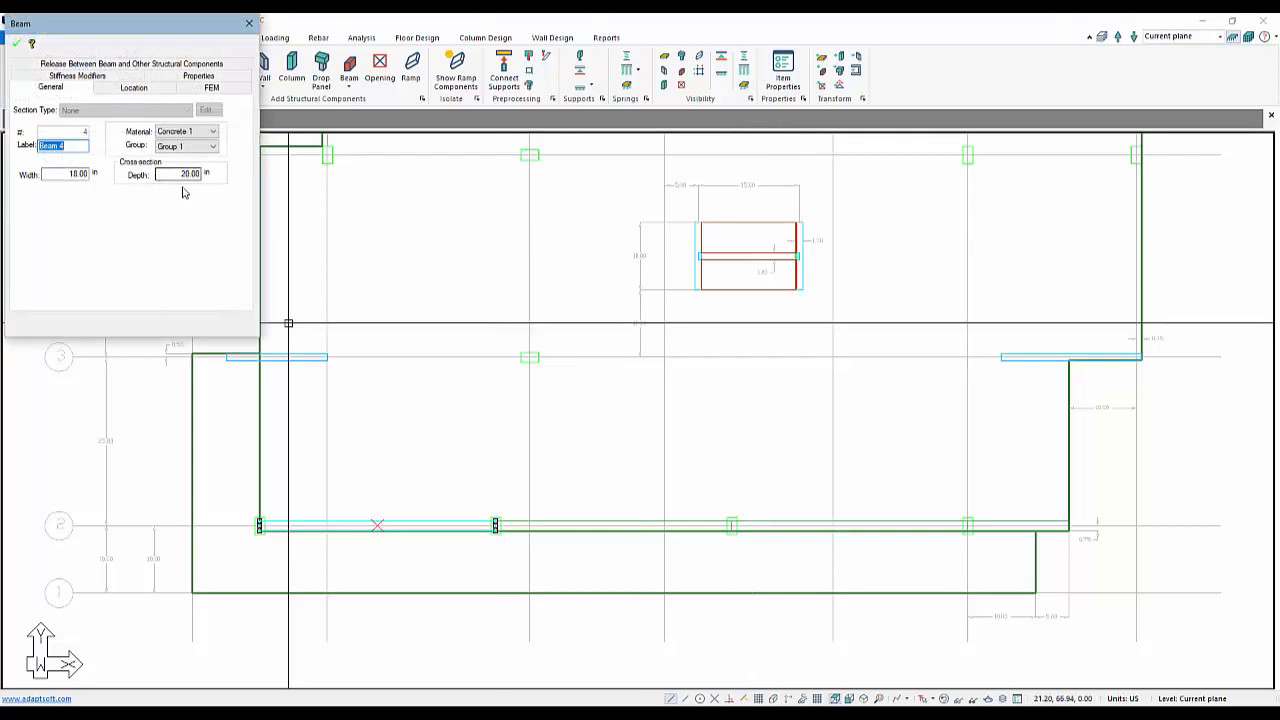
{"action": "key", "text": "Escape"}
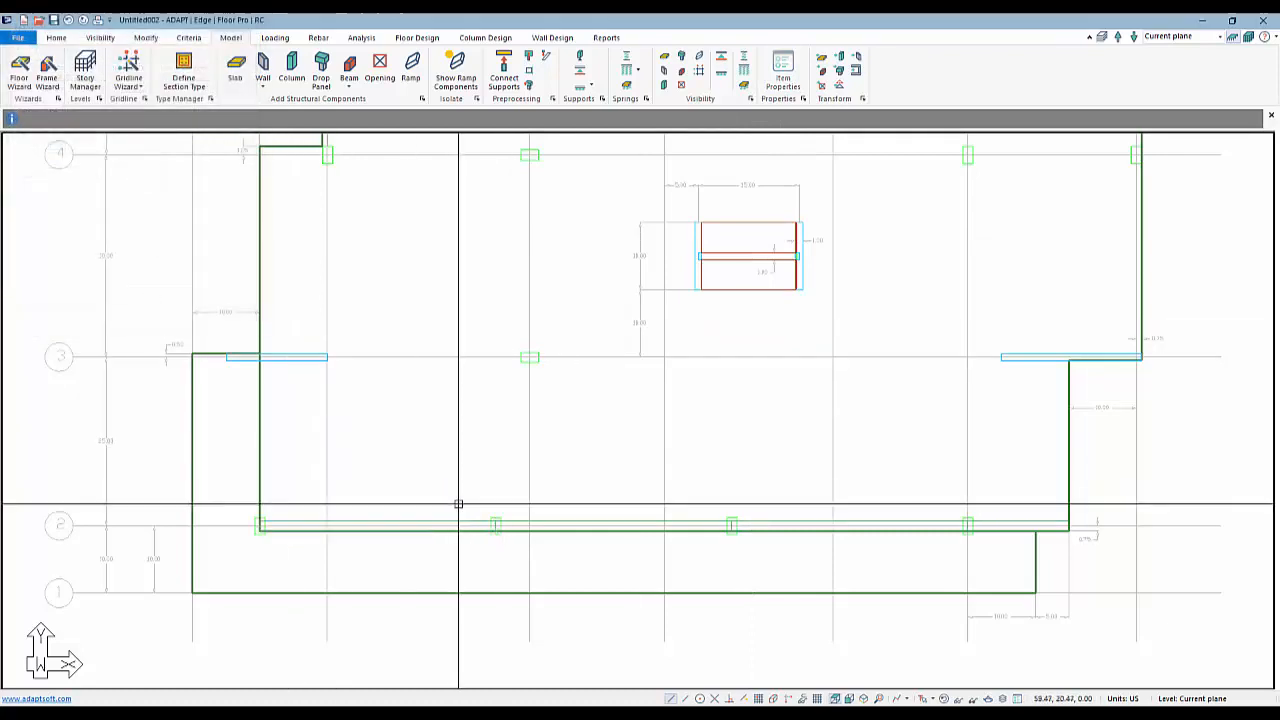
{"action": "scroll", "coordinate": [483, 657], "scroll_direction": "down", "scroll_amount": 3}
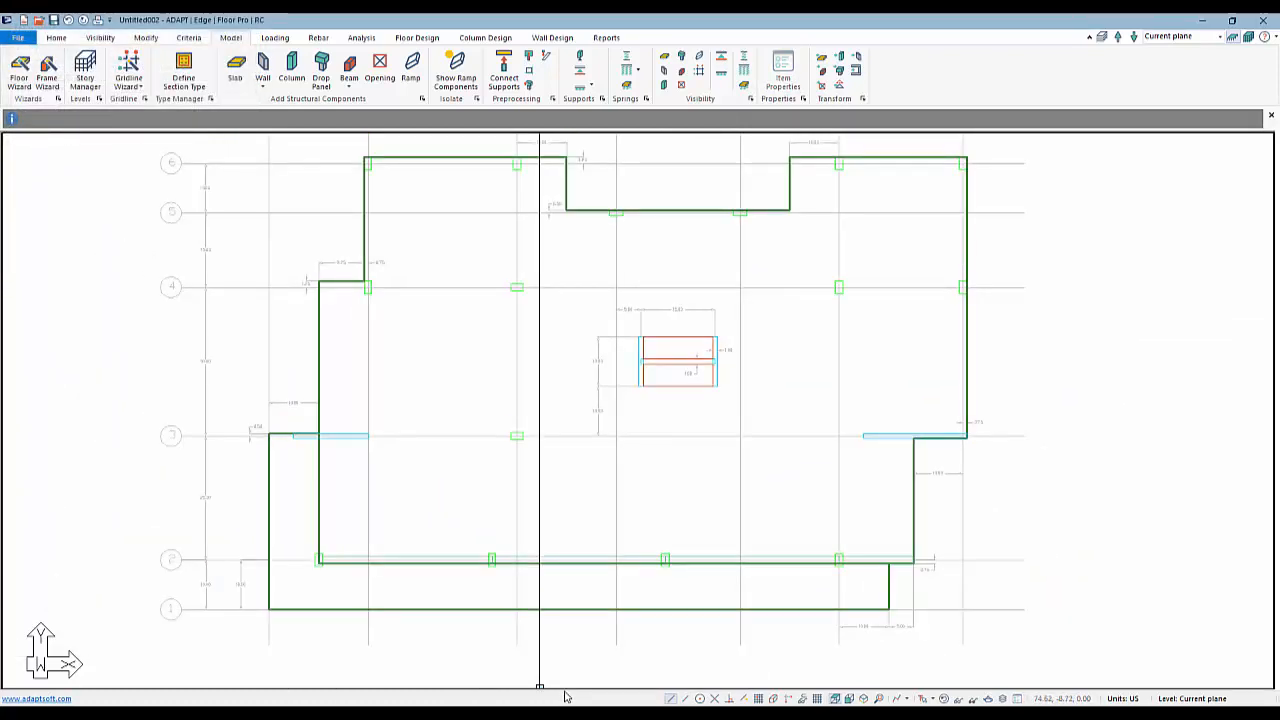
{"action": "scroll", "coordinate": [385, 592], "scroll_direction": "down", "scroll_amount": 2}
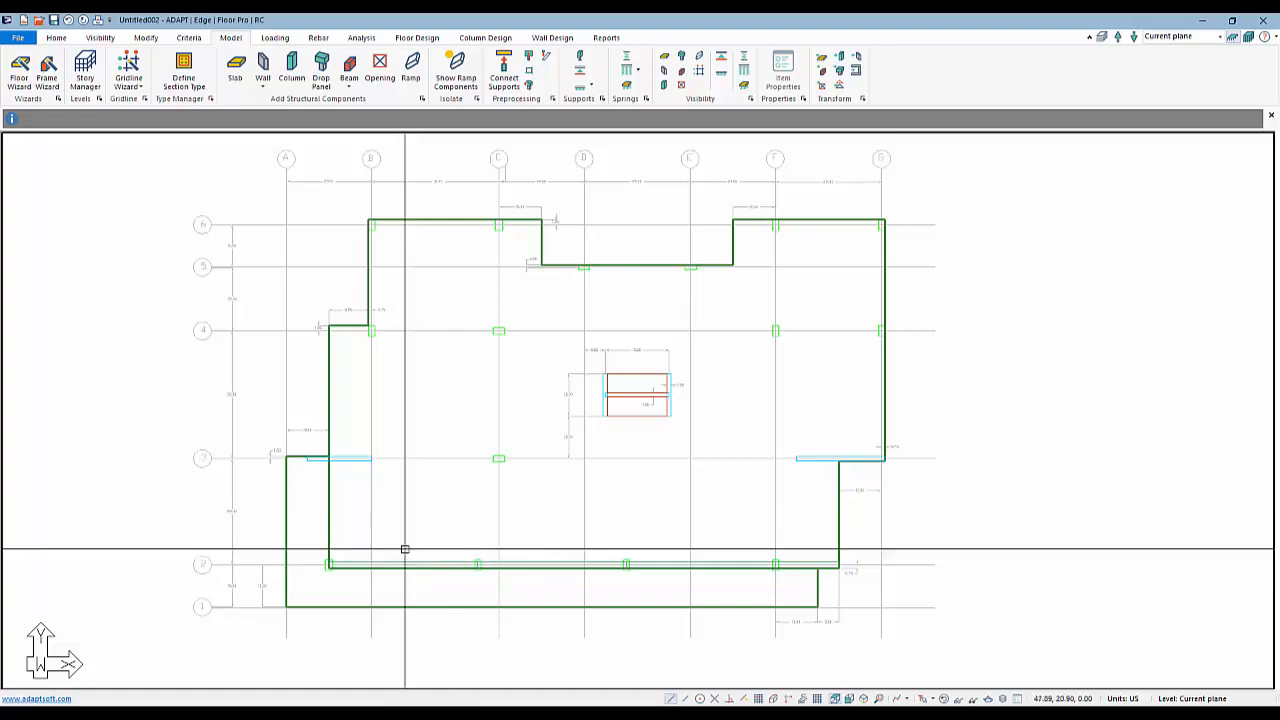
Check which layer the column outline at gridlines C and 4 is assigned to
{"action": "scroll", "coordinate": [499, 331], "scroll_direction": "up", "scroll_amount": 2}
{"action": "scroll", "coordinate": [499, 331], "scroll_direction": "up", "scroll_amount": 1}
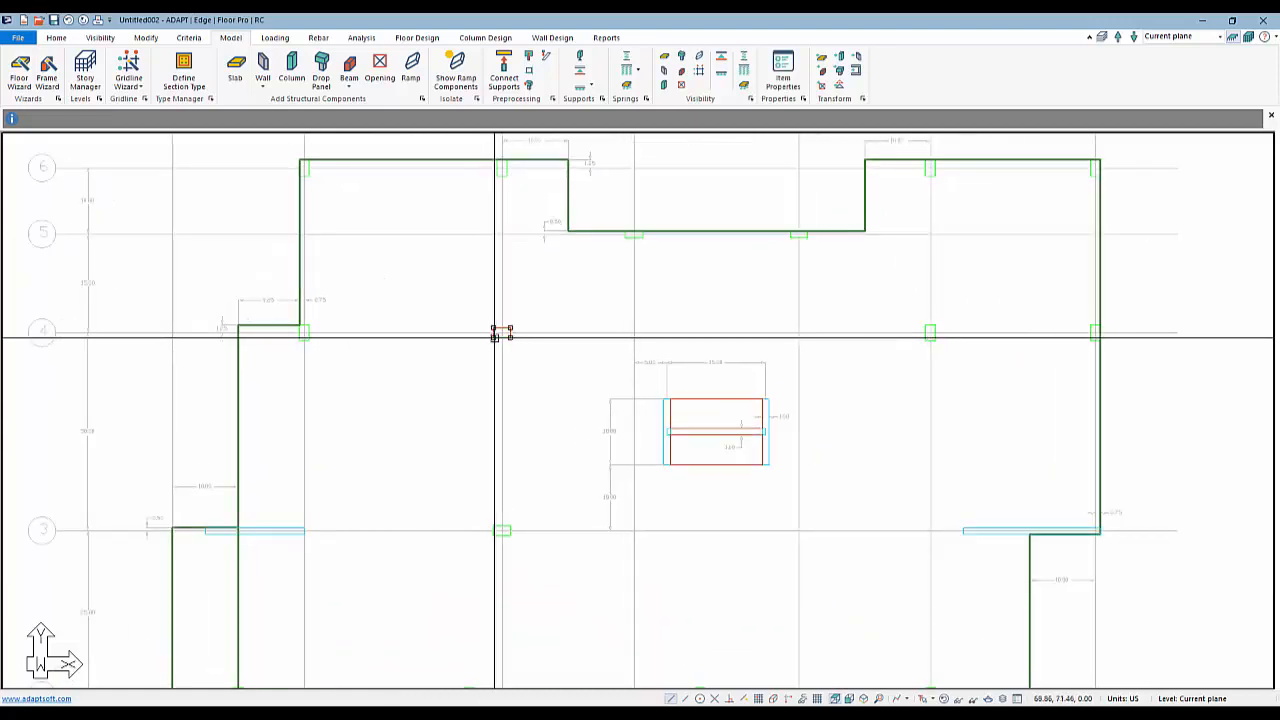
{"action": "left_click", "coordinate": [301, 327], "text": "ctrl"}
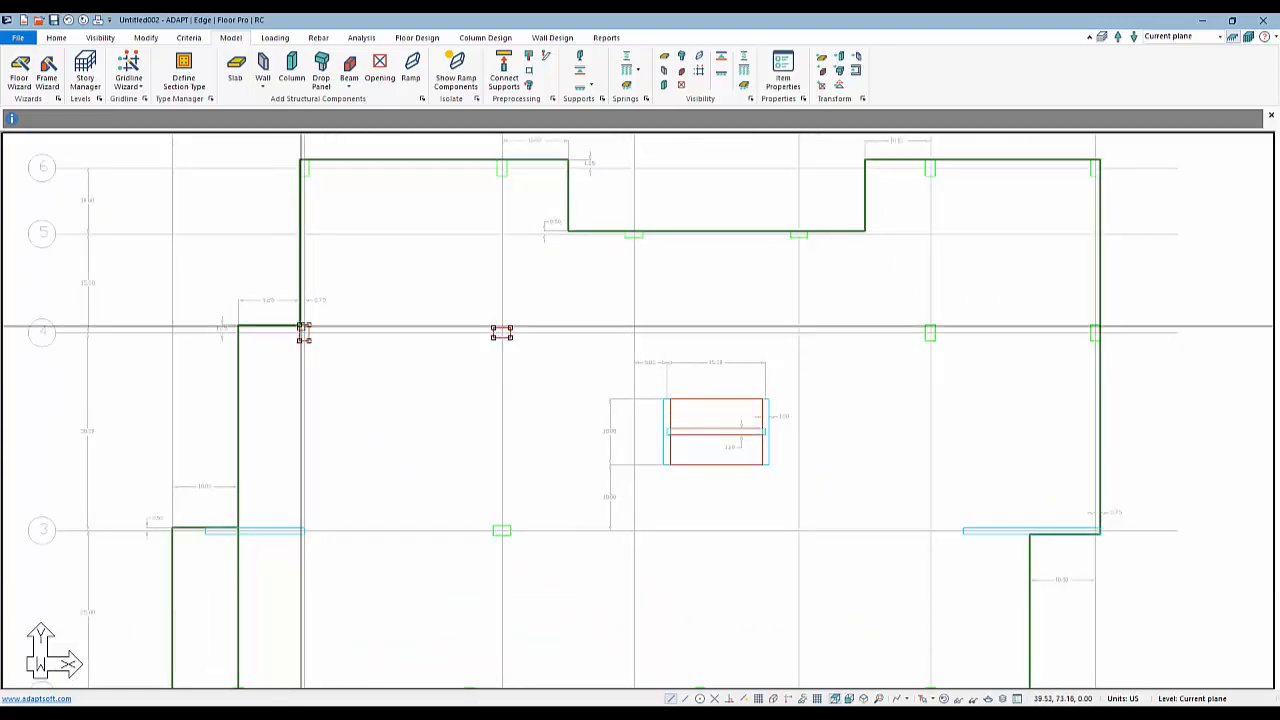
{"action": "key", "text": "Escape"}
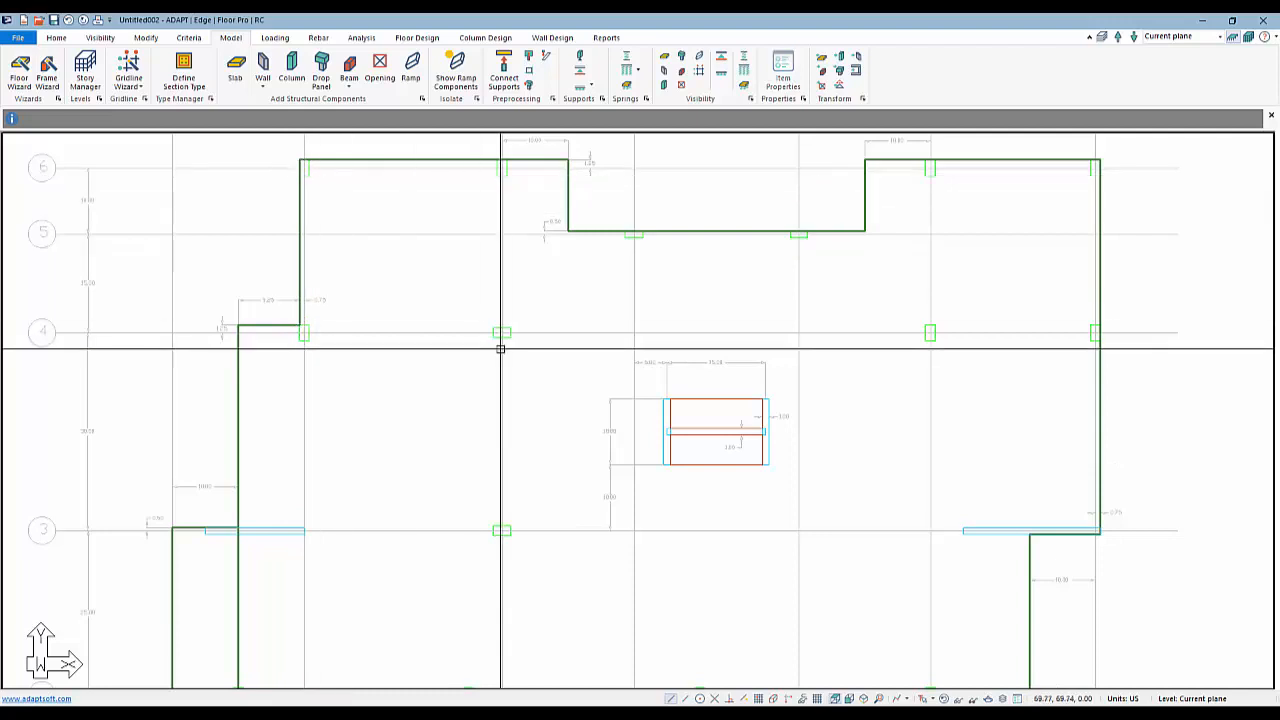
{"action": "double_click", "coordinate": [501, 333]}
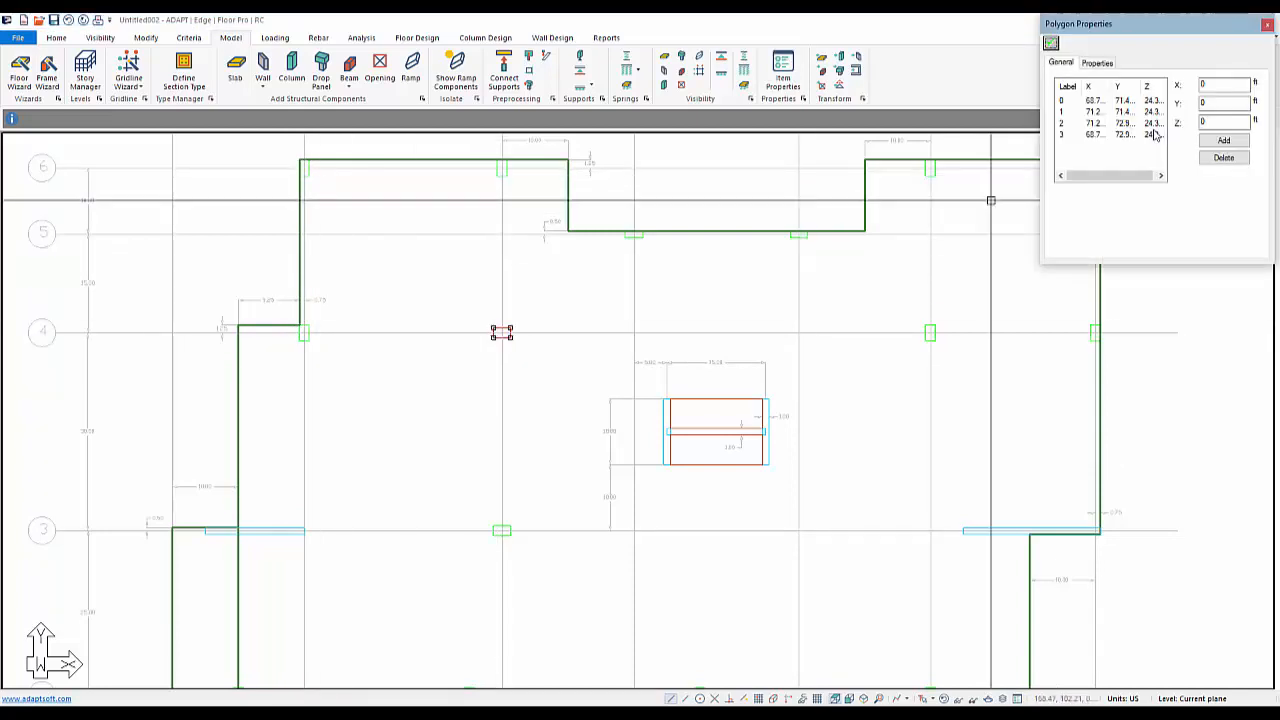
{"action": "left_click", "coordinate": [1097, 63]}
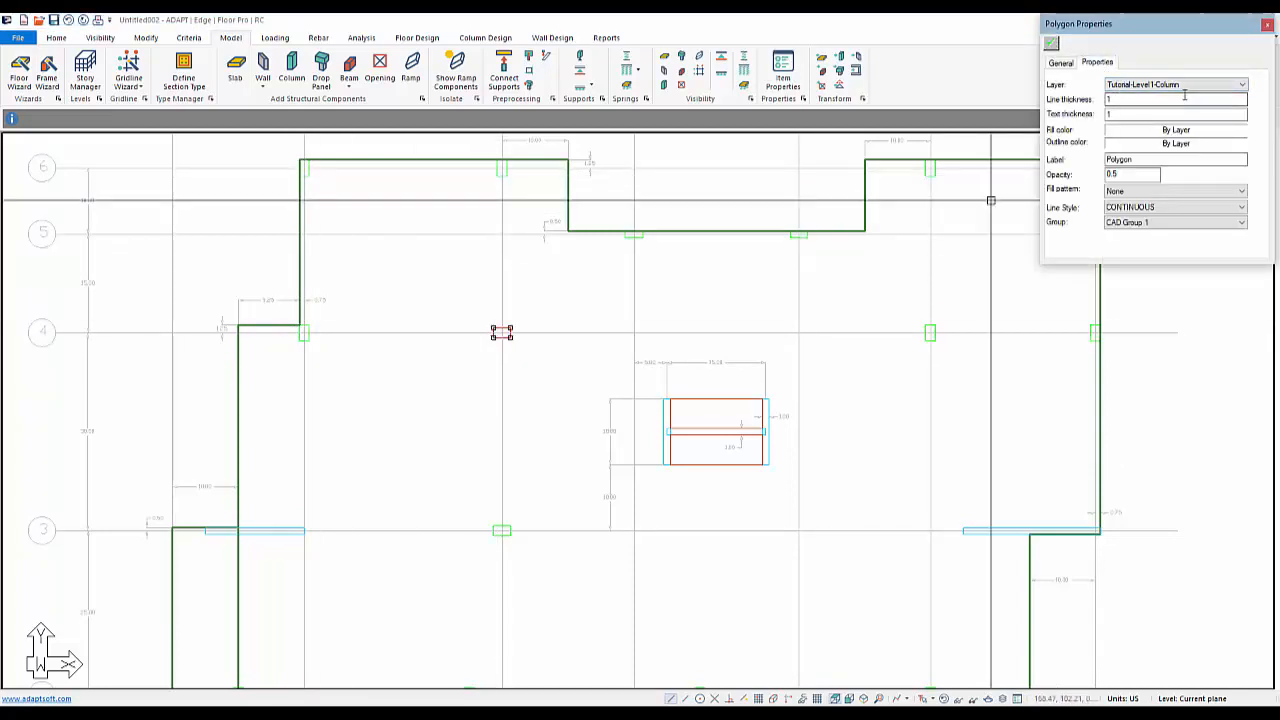
{"action": "left_click", "coordinate": [1266, 24]}
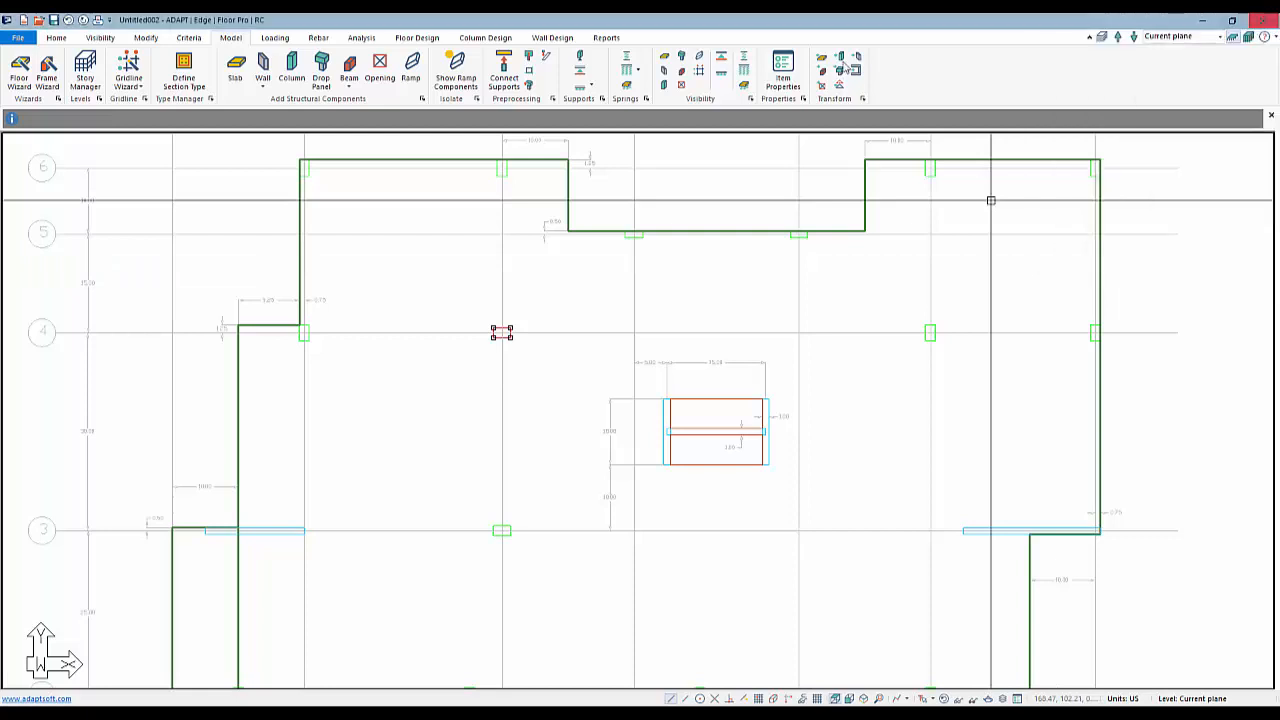
Turn off all layers except Tutorial-Level1-Column so that only the column outlines are displayed
{"action": "left_click", "coordinate": [57, 38]}
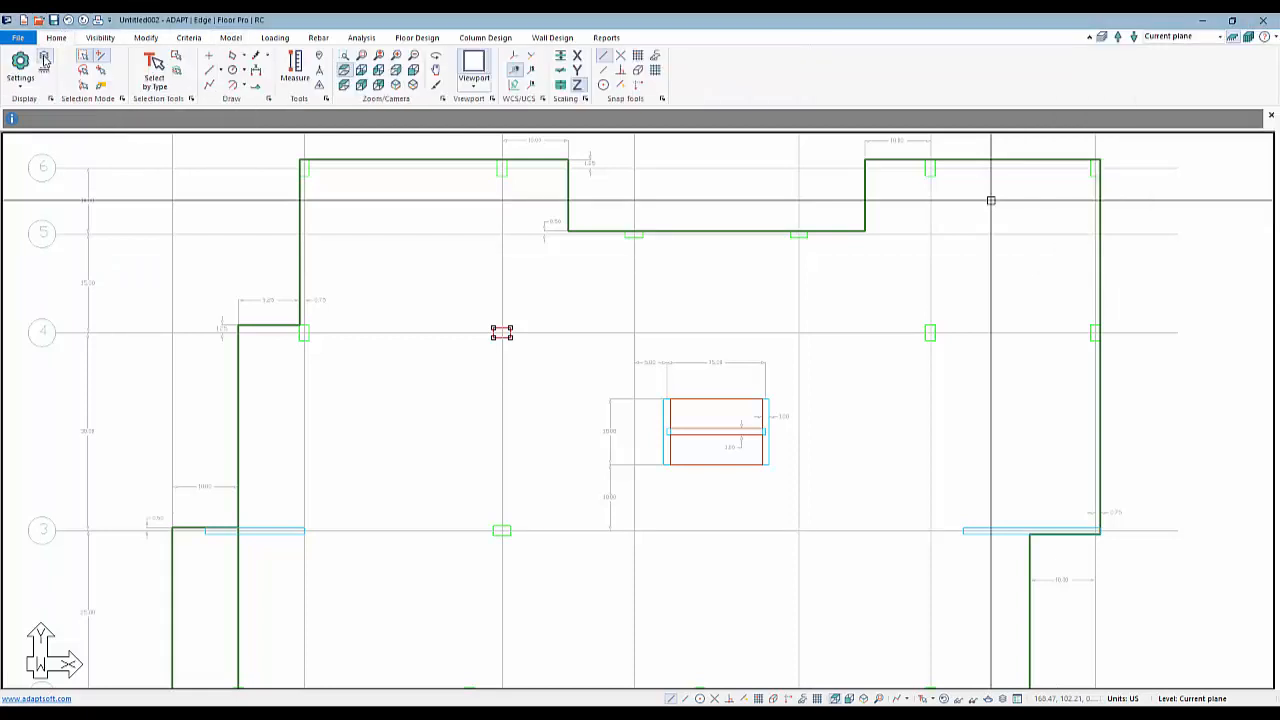
{"action": "left_click", "coordinate": [44, 60]}
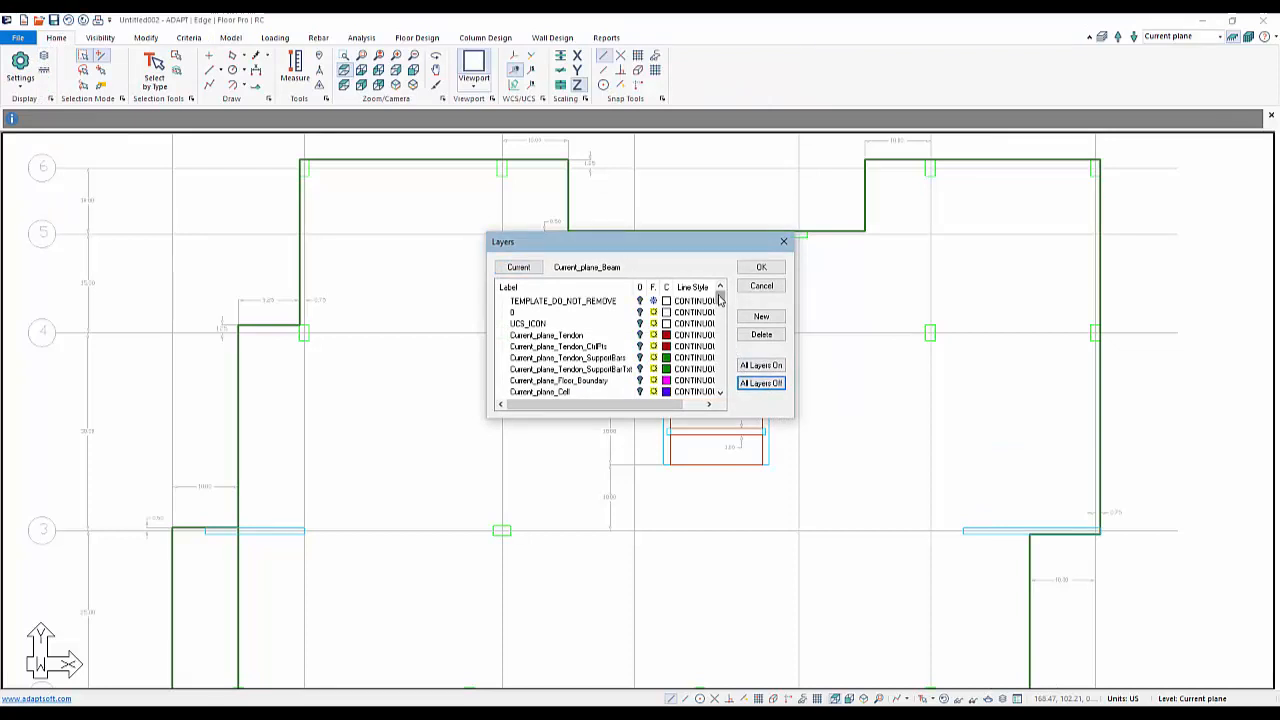
{"action": "left_click_drag", "start_coordinate": [720, 323], "coordinate": [719, 370]}
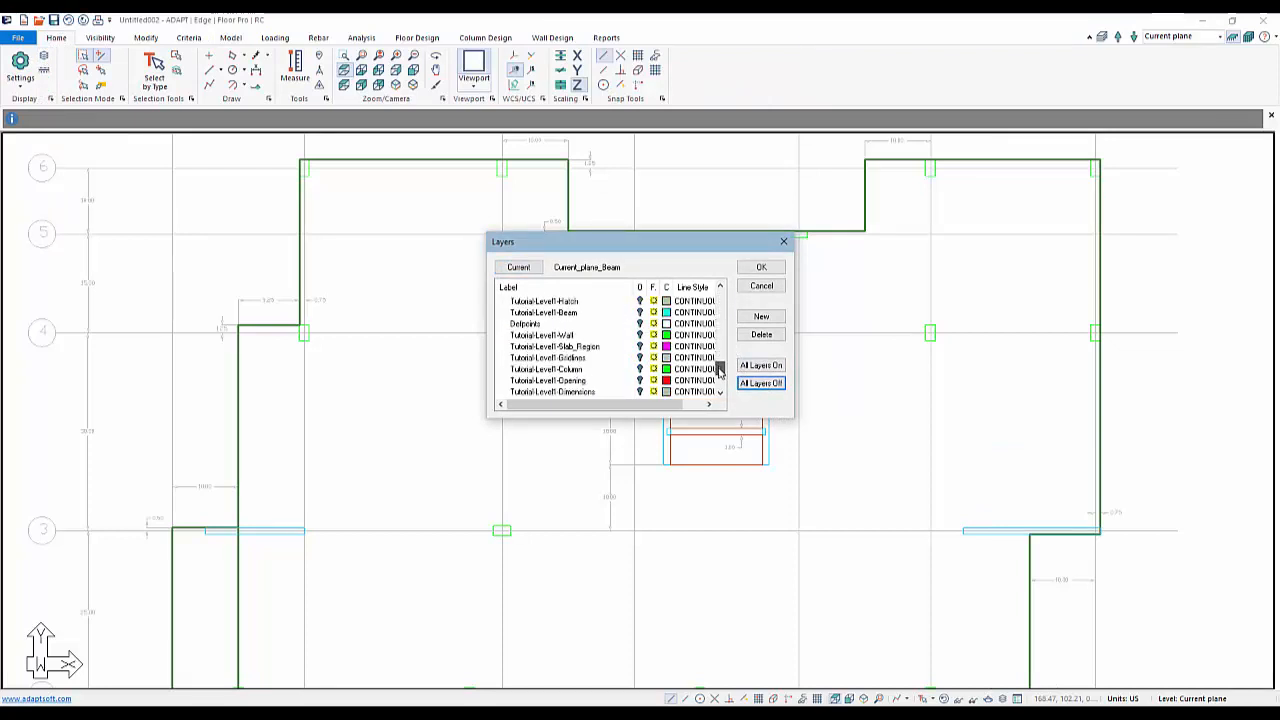
{"action": "left_click", "coordinate": [763, 287]}
Select all the column outlines together and transform them into columns
{"action": "scroll", "coordinate": [695, 345], "scroll_direction": "down", "scroll_amount": 4}
{"action": "left_click_drag", "start_coordinate": [974, 535], "coordinate": [419, 253]}
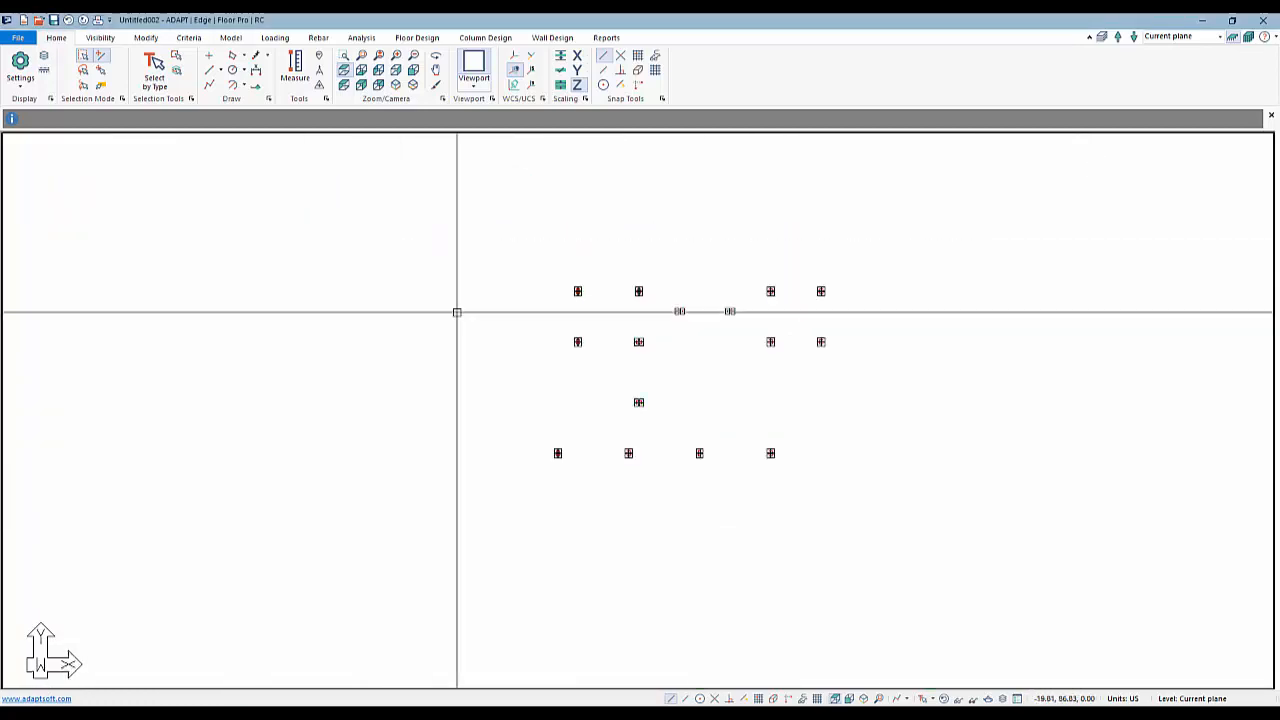
{"action": "left_click", "coordinate": [231, 37]}
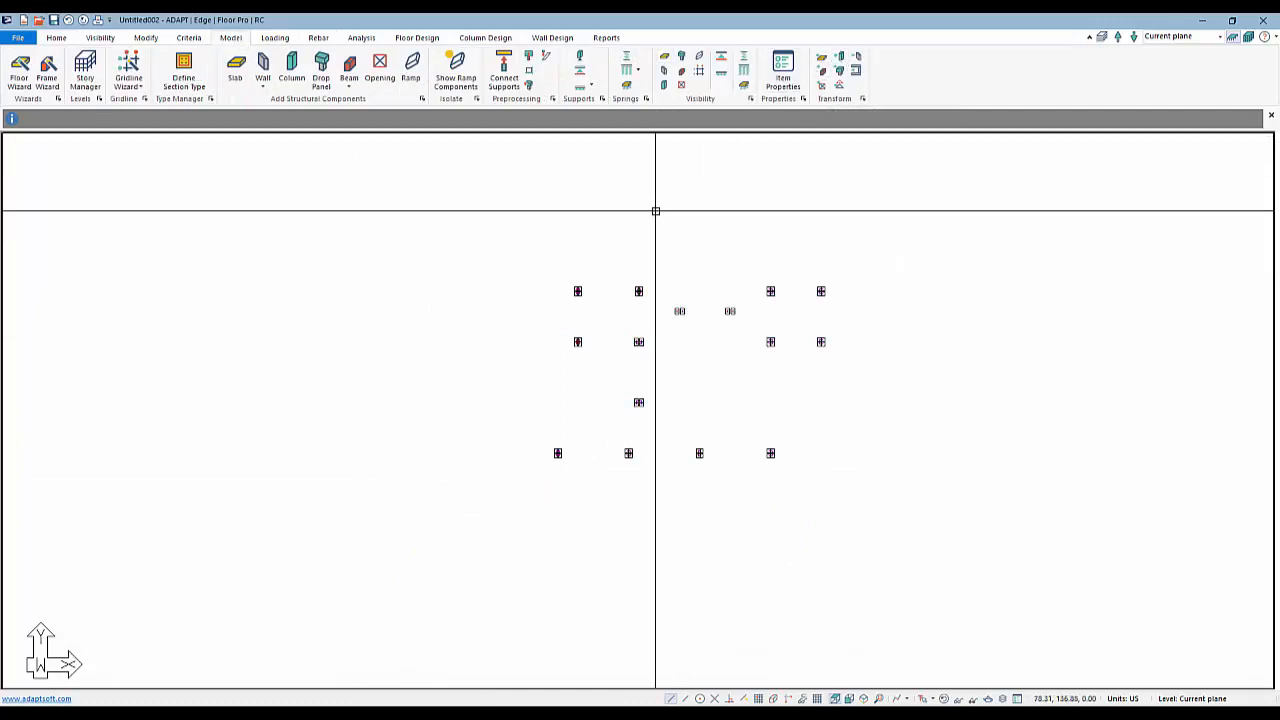
{"action": "key", "text": "Escape"}
{"action": "middle_click_drag", "start_coordinate": [677, 278], "coordinate": [591, 318]}
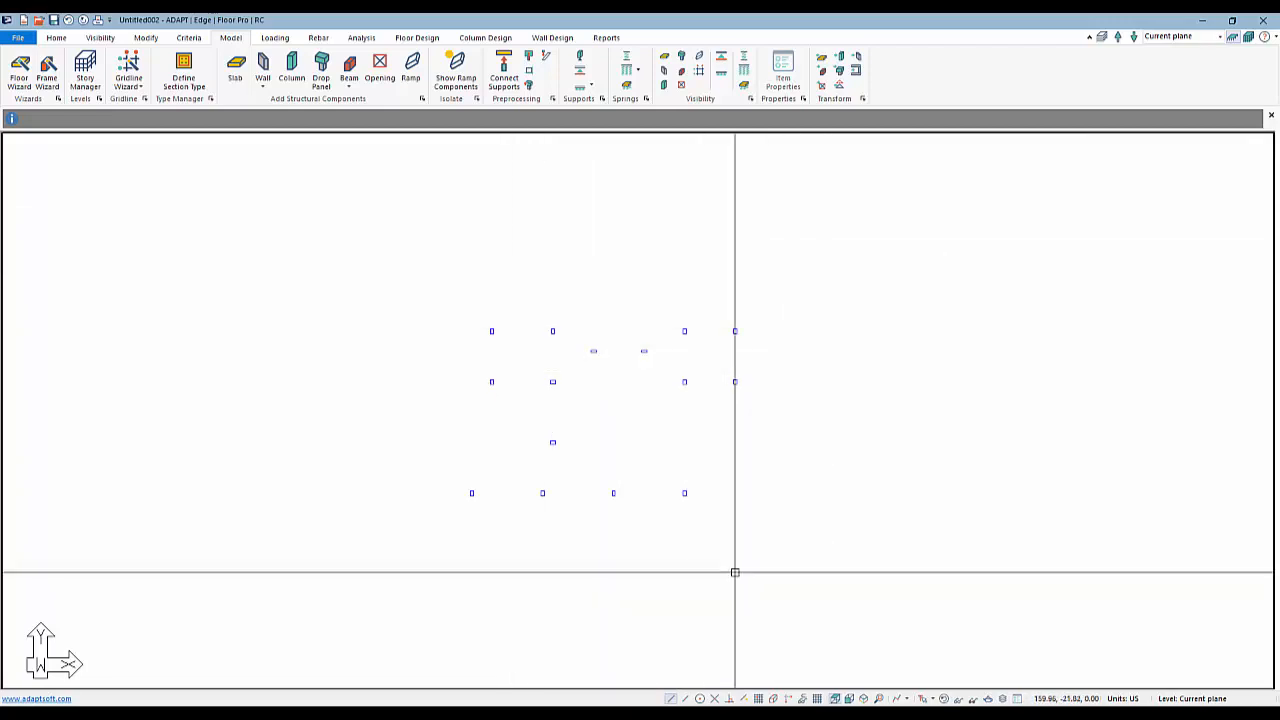
Turn on the display of slab regions, columns, walls, beams, drop caps/panels and openings in the view settings
{"action": "left_click", "coordinate": [100, 38]}
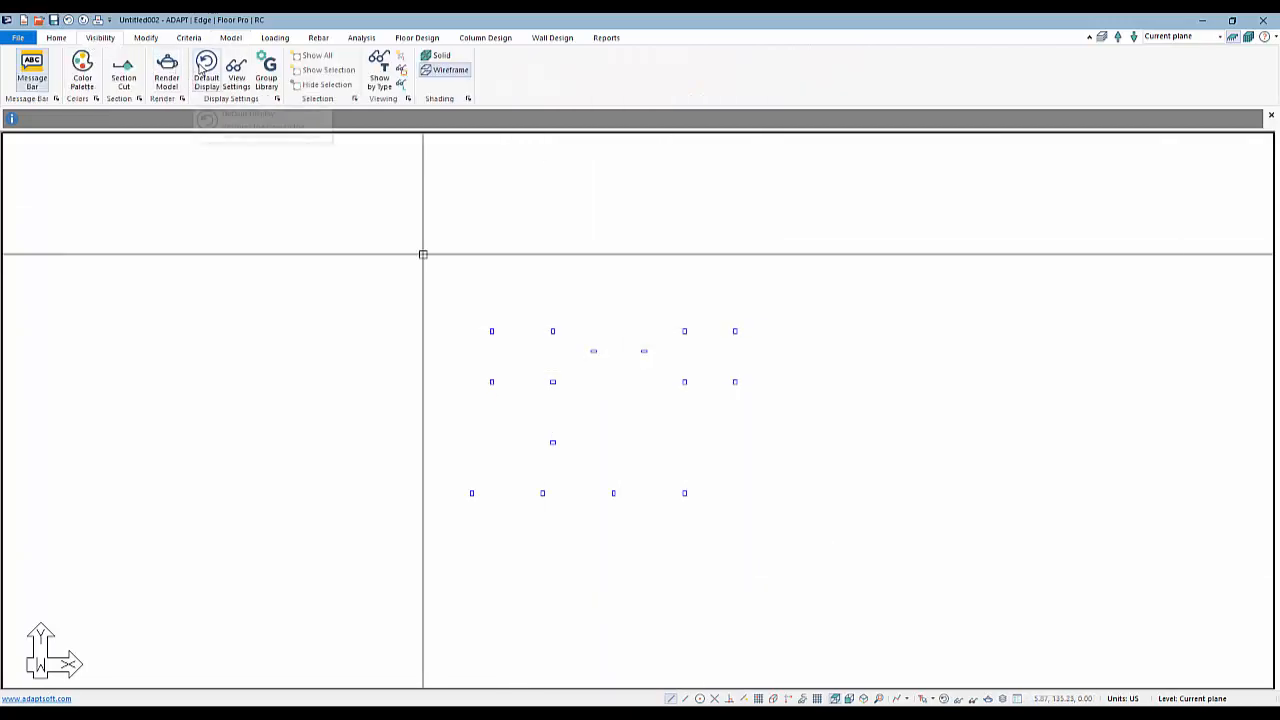
{"action": "left_click", "coordinate": [237, 72]}
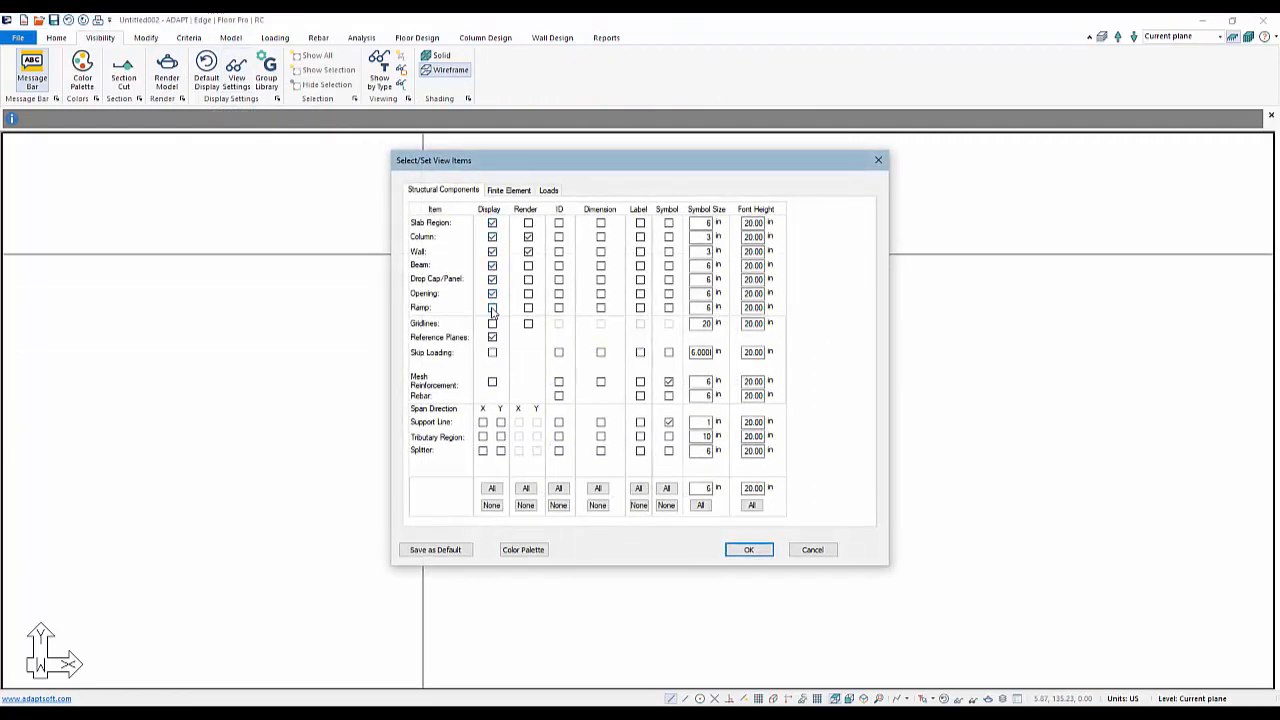
{"action": "left_click", "coordinate": [747, 551]}
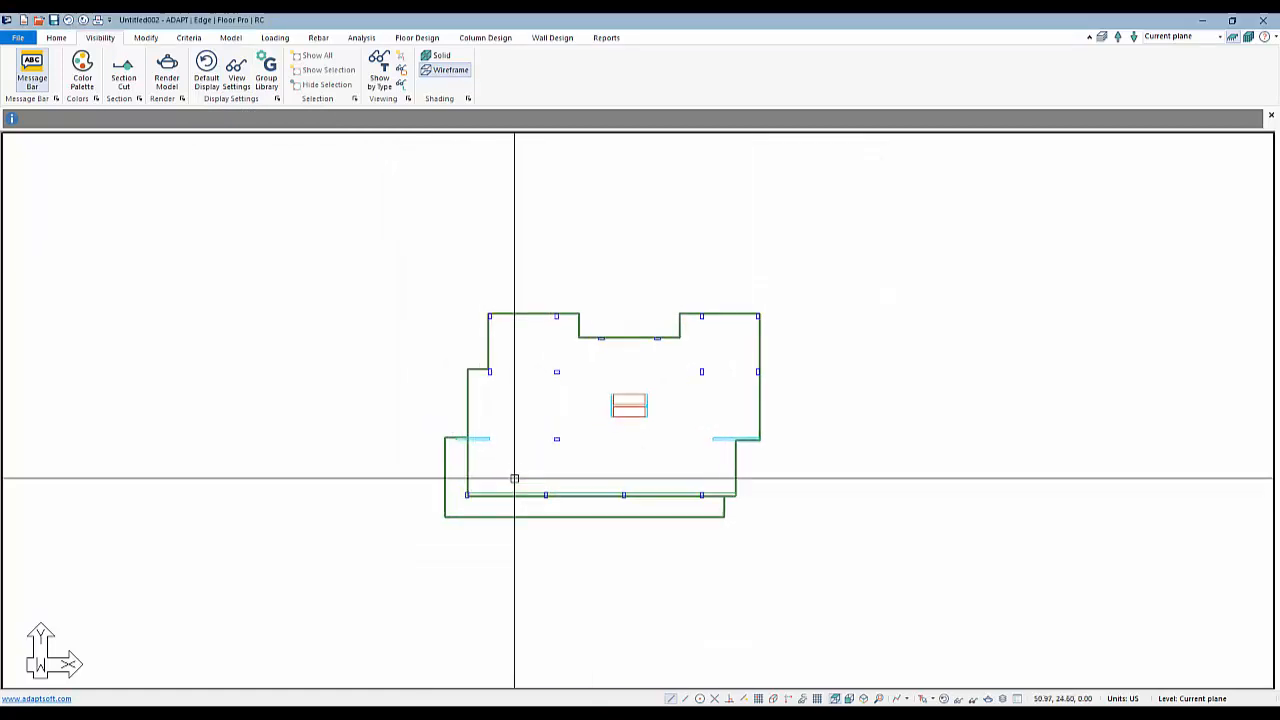
Hide the slab regions and show them again
{"action": "left_click", "coordinate": [230, 38]}
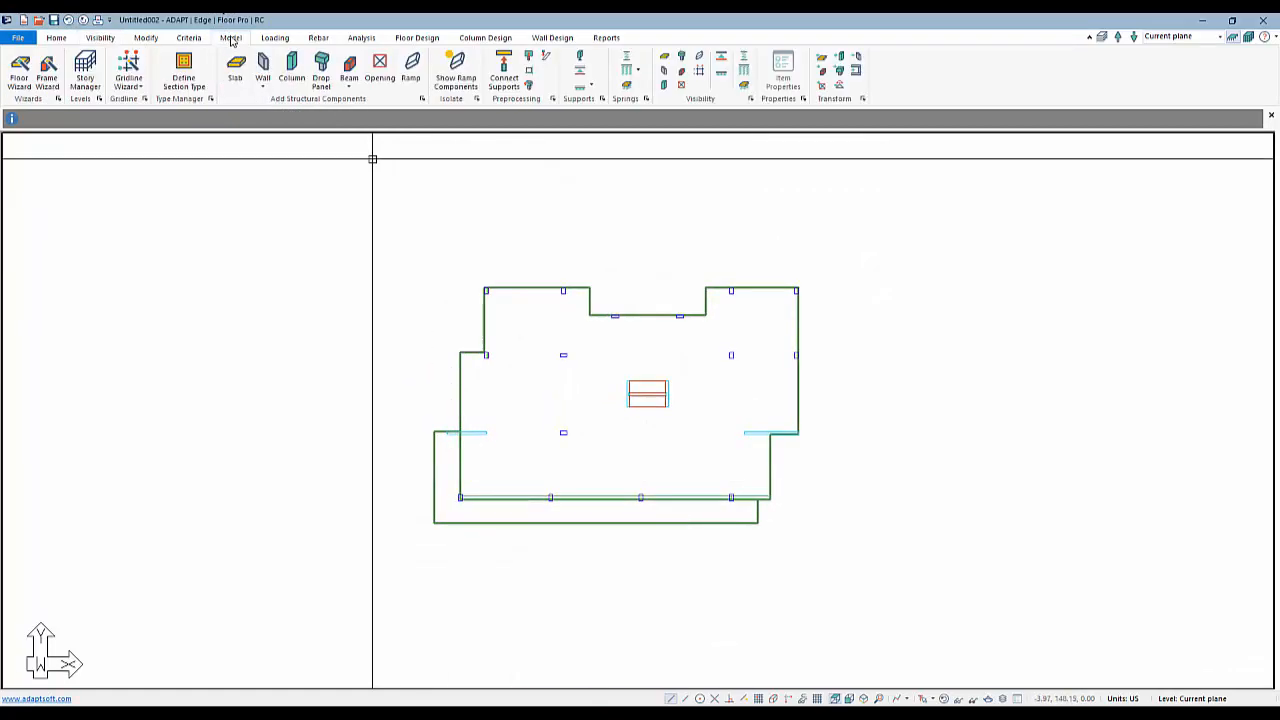
{"action": "left_click", "coordinate": [666, 57]}
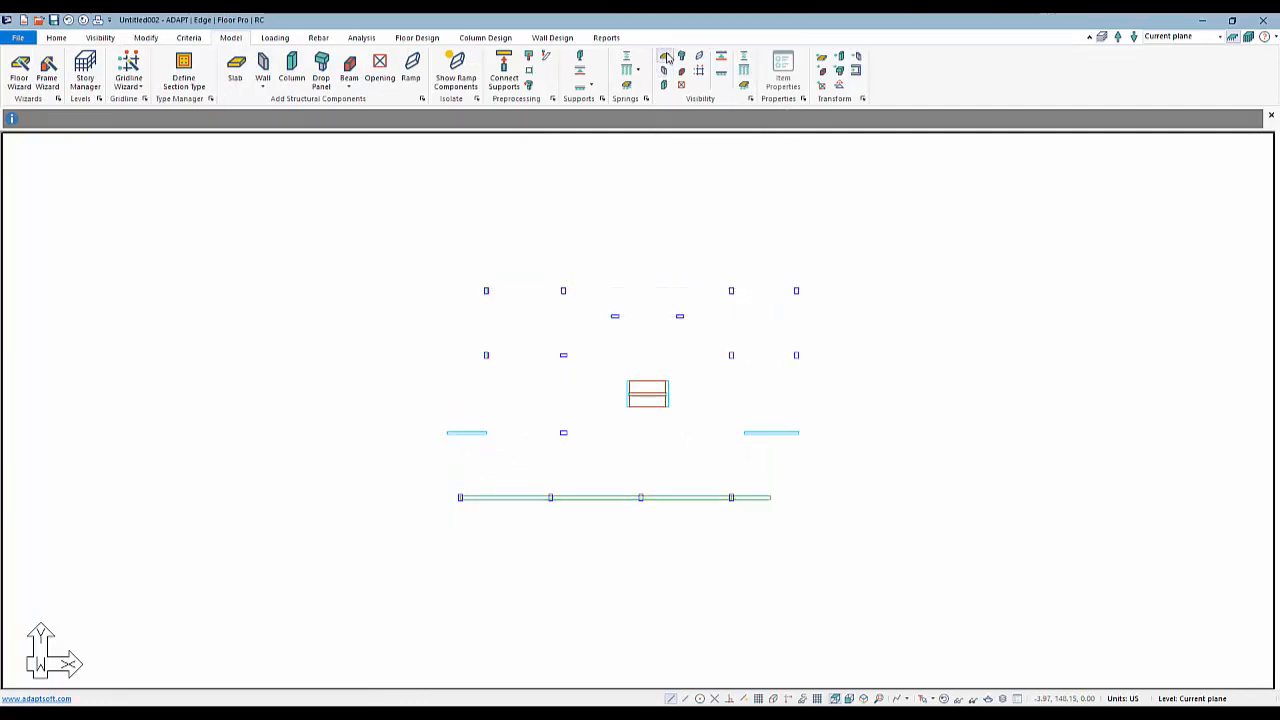
{"action": "left_click", "coordinate": [667, 57]}
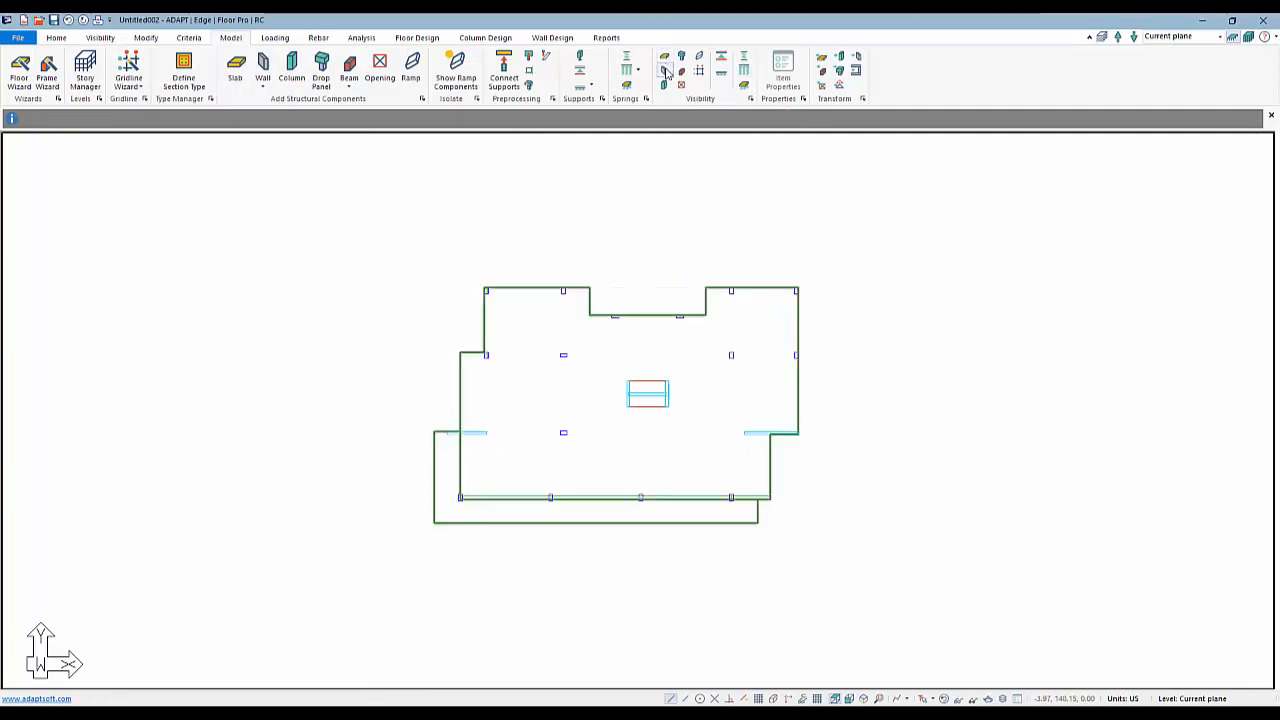
Switch to the front elevation view and check the vertex coordinates of one green column outline above the top plane
{"action": "scroll", "coordinate": [605, 400], "scroll_direction": "down", "scroll_amount": 1}
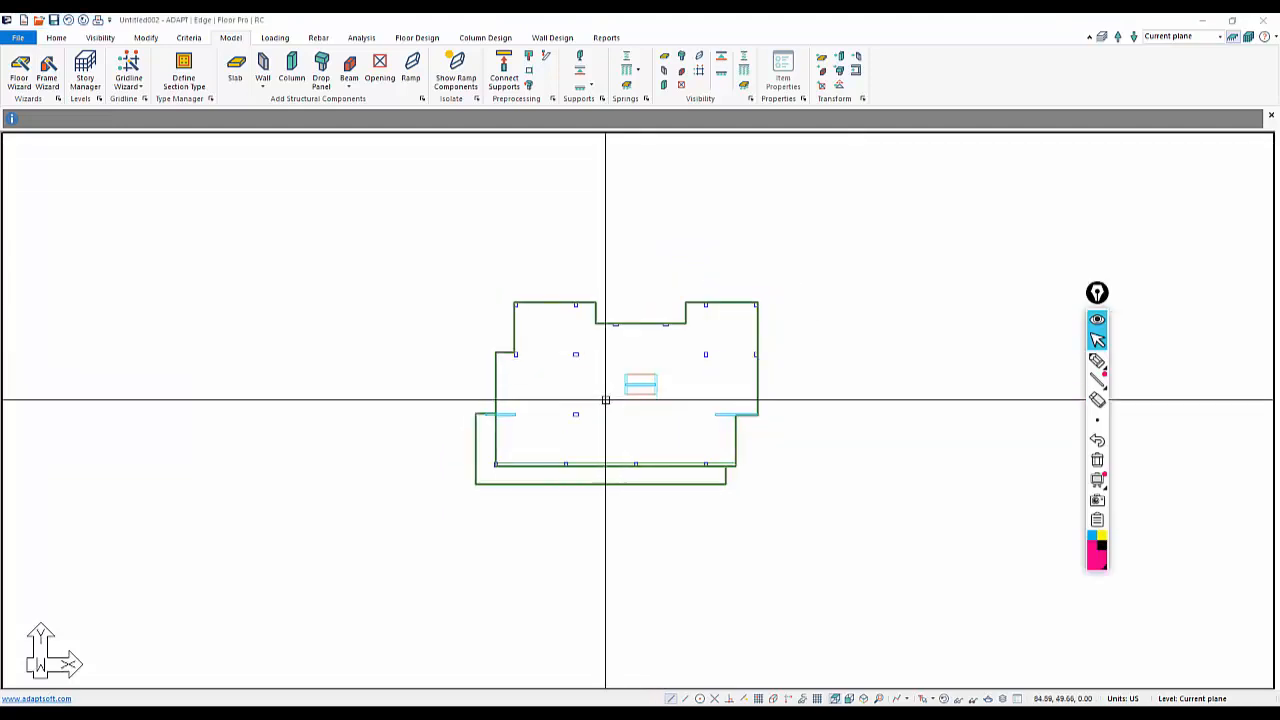
{"action": "left_click", "coordinate": [849, 698]}
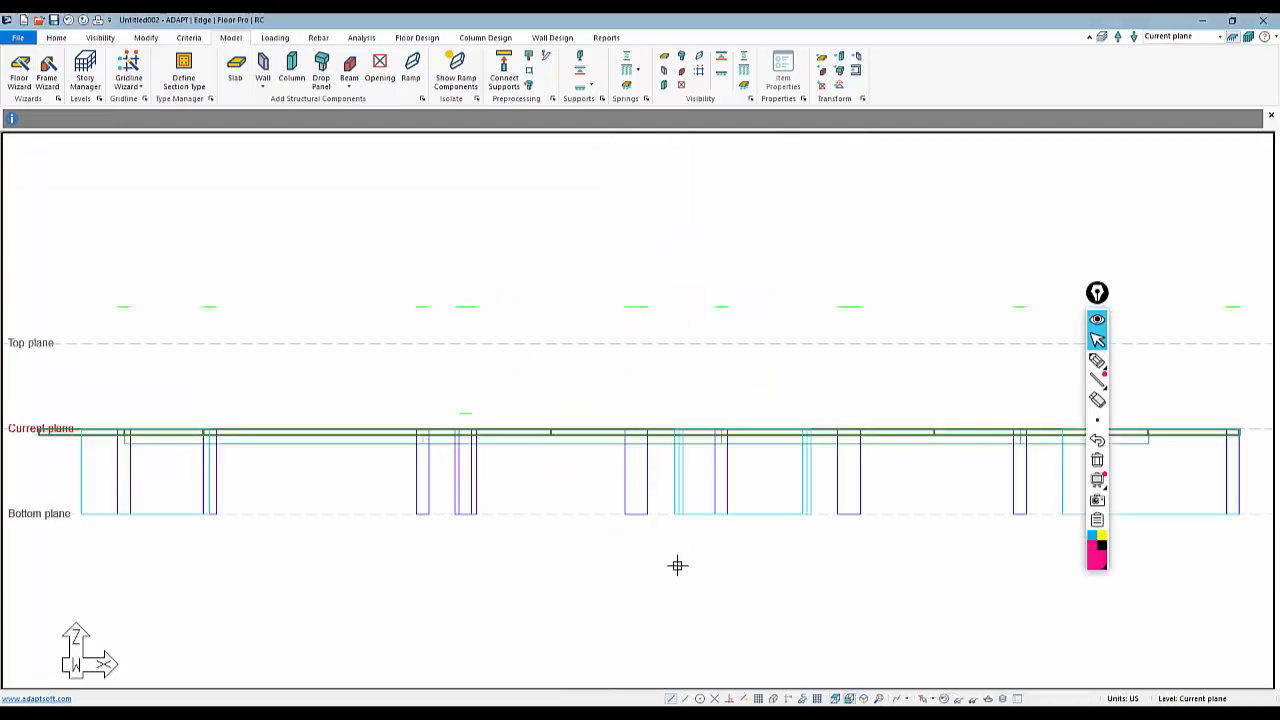
{"action": "scroll", "coordinate": [500, 323], "scroll_direction": "down", "scroll_amount": 3}
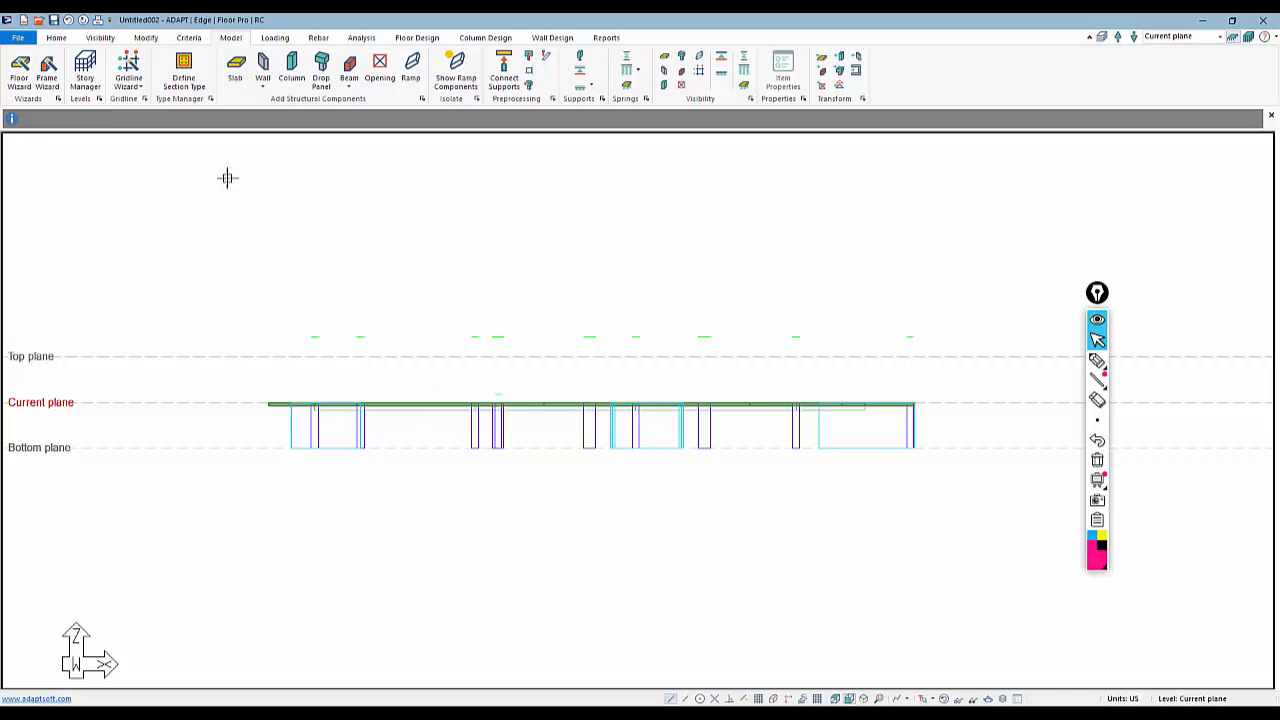
{"action": "left_click", "coordinate": [56, 37]}
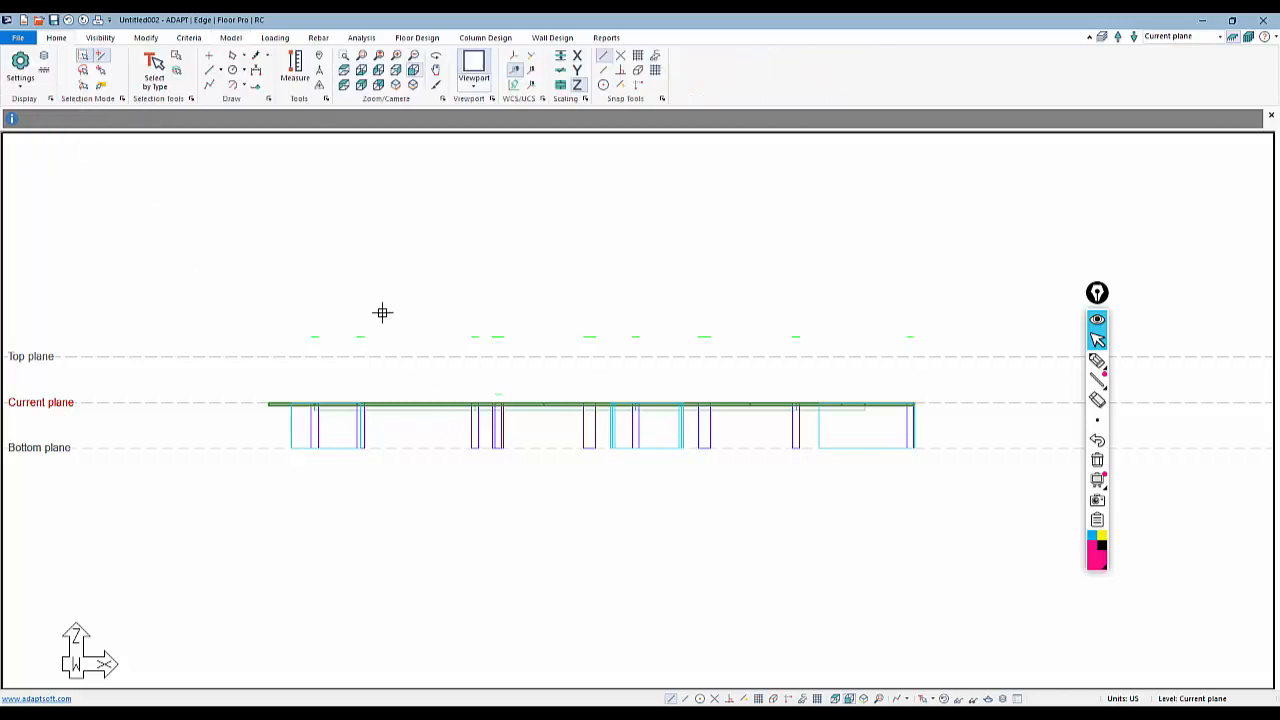
{"action": "double_click", "coordinate": [476, 337]}
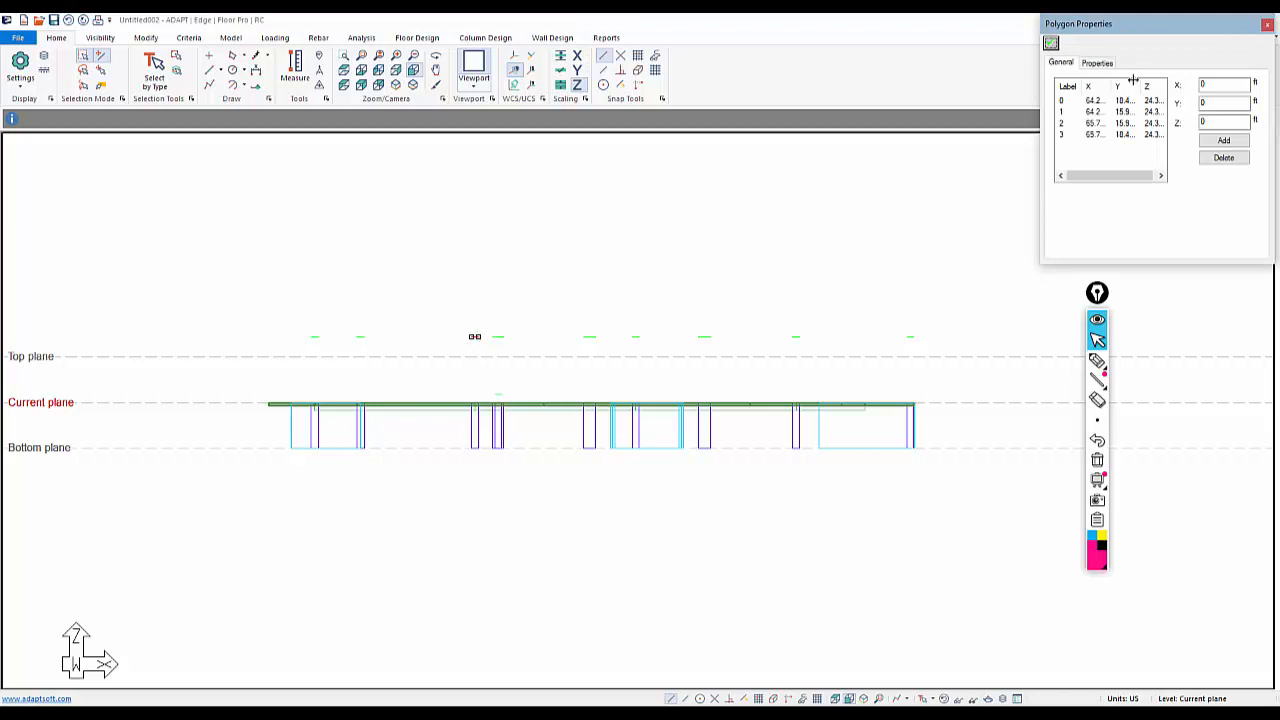
{"action": "key", "text": "Escape"}
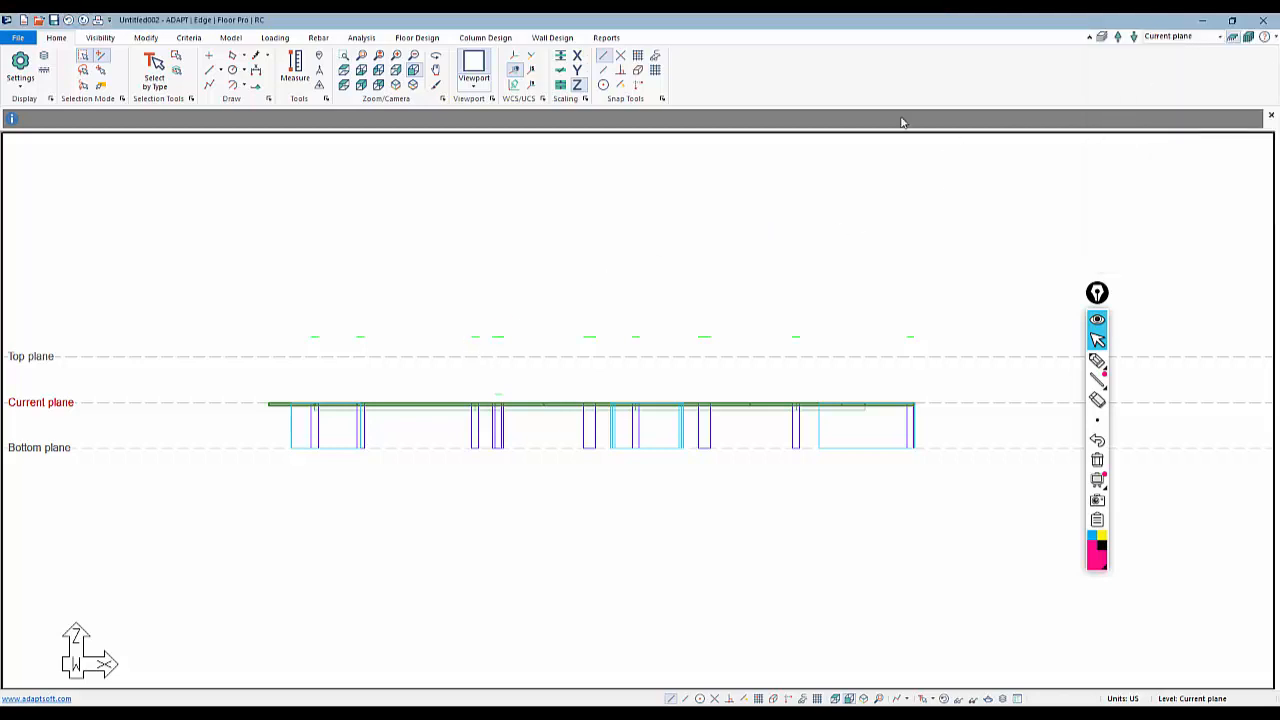
Turn off the display of CAD Group 1 in the group library
{"action": "left_click", "coordinate": [98, 37]}
{"action": "left_click", "coordinate": [266, 70]}
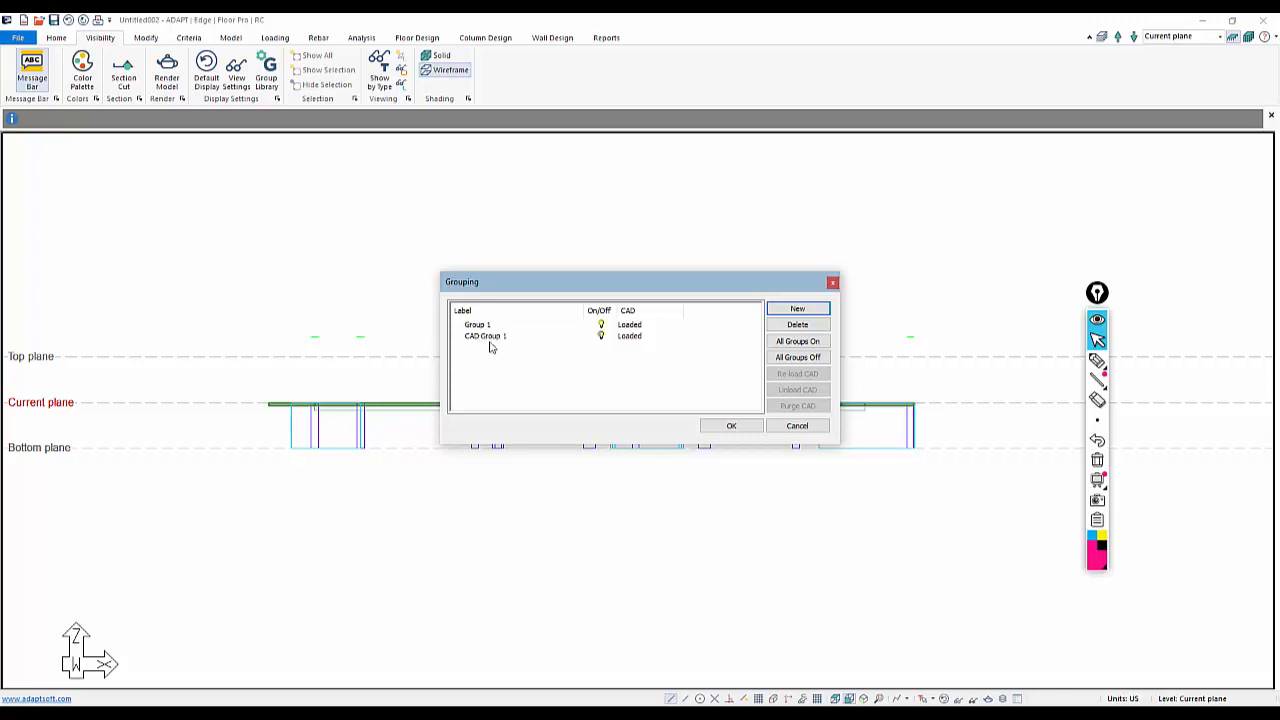
{"action": "left_click", "coordinate": [601, 339]}
{"action": "left_click", "coordinate": [710, 430]}
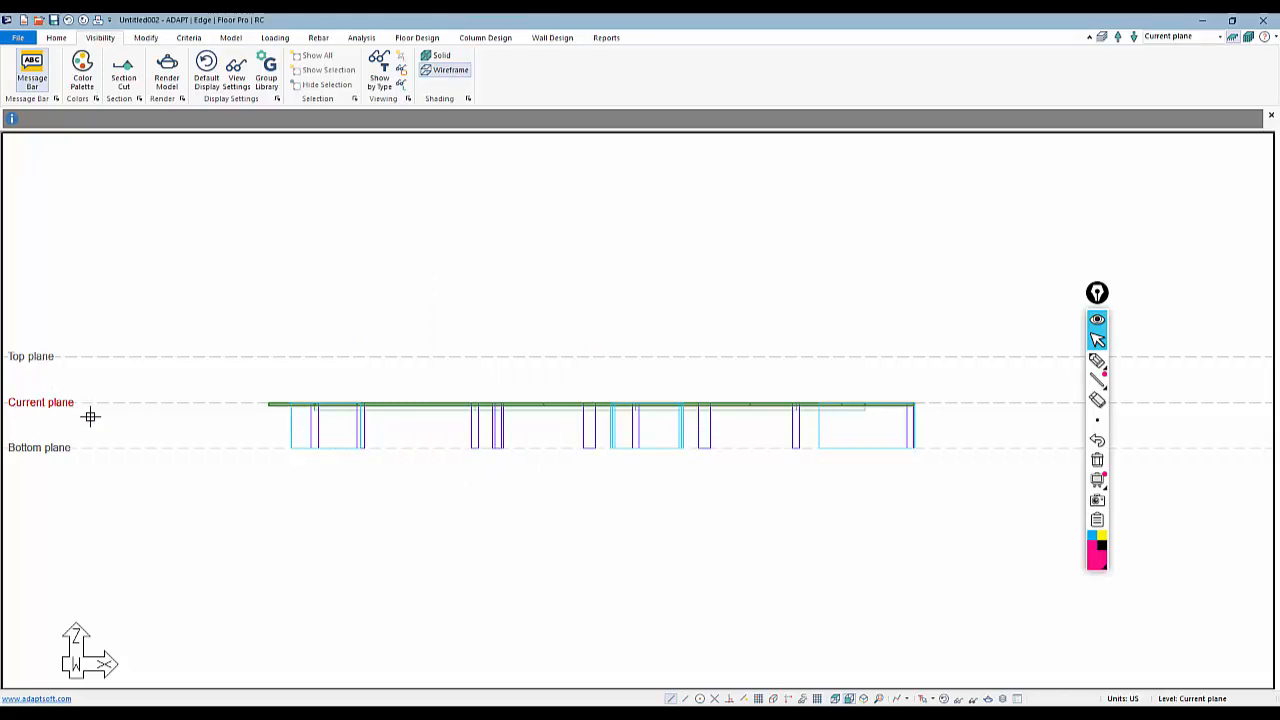
Open the Story Manager and enter a trial height of 12 ft for the top plane
{"action": "middle_click_drag", "start_coordinate": [382, 347], "coordinate": [414, 421]}
{"action": "scroll", "coordinate": [414, 421], "scroll_direction": "down", "scroll_amount": 2}
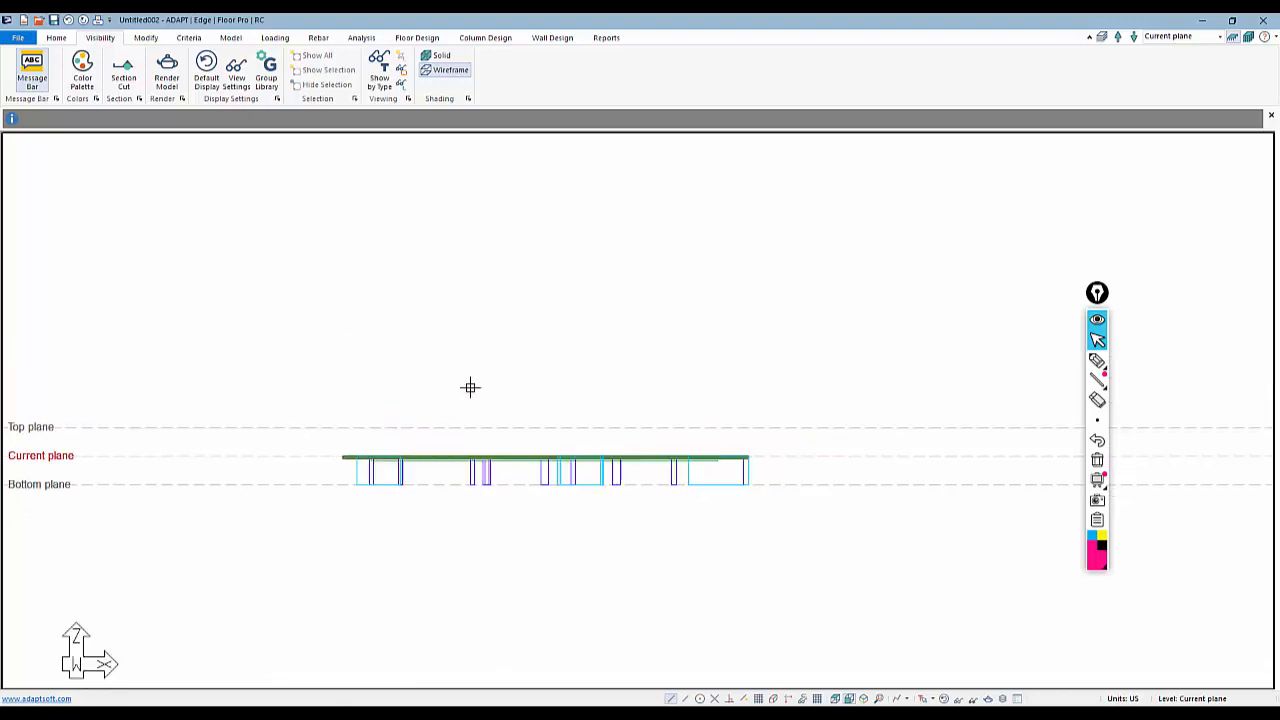
{"action": "left_click", "coordinate": [230, 37]}
{"action": "left_click", "coordinate": [85, 75]}
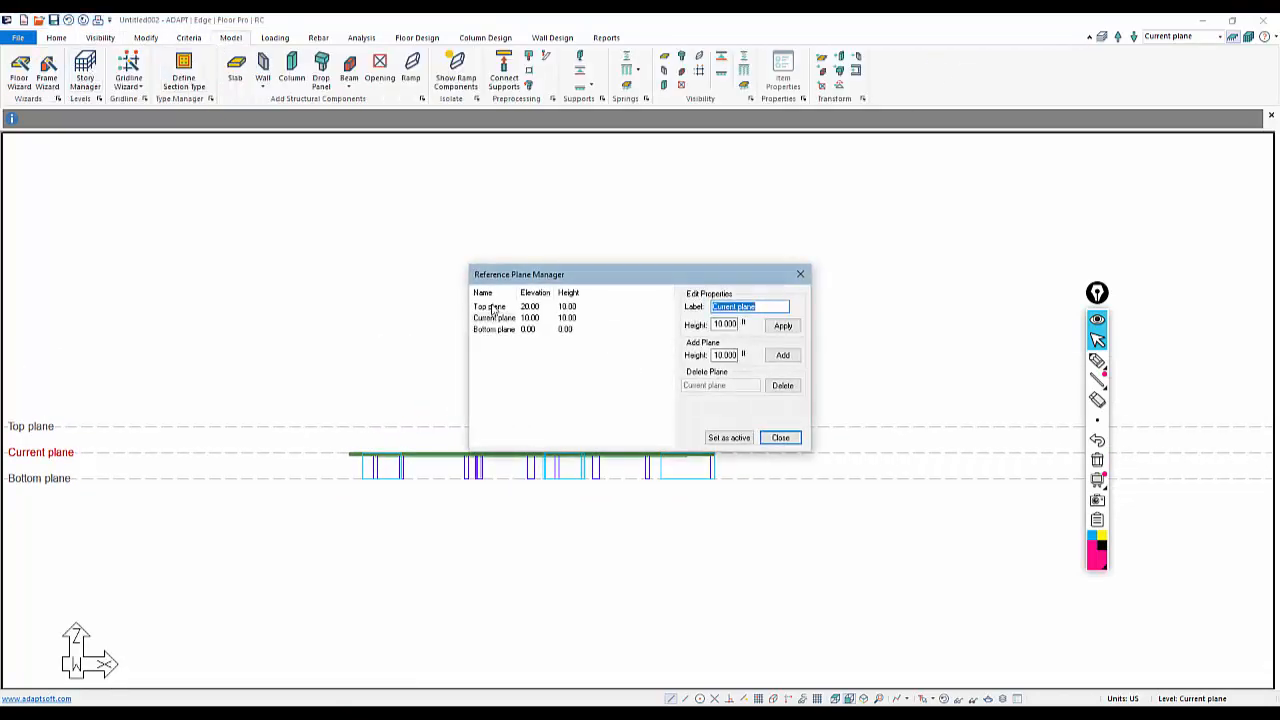
{"action": "left_click", "coordinate": [492, 308]}
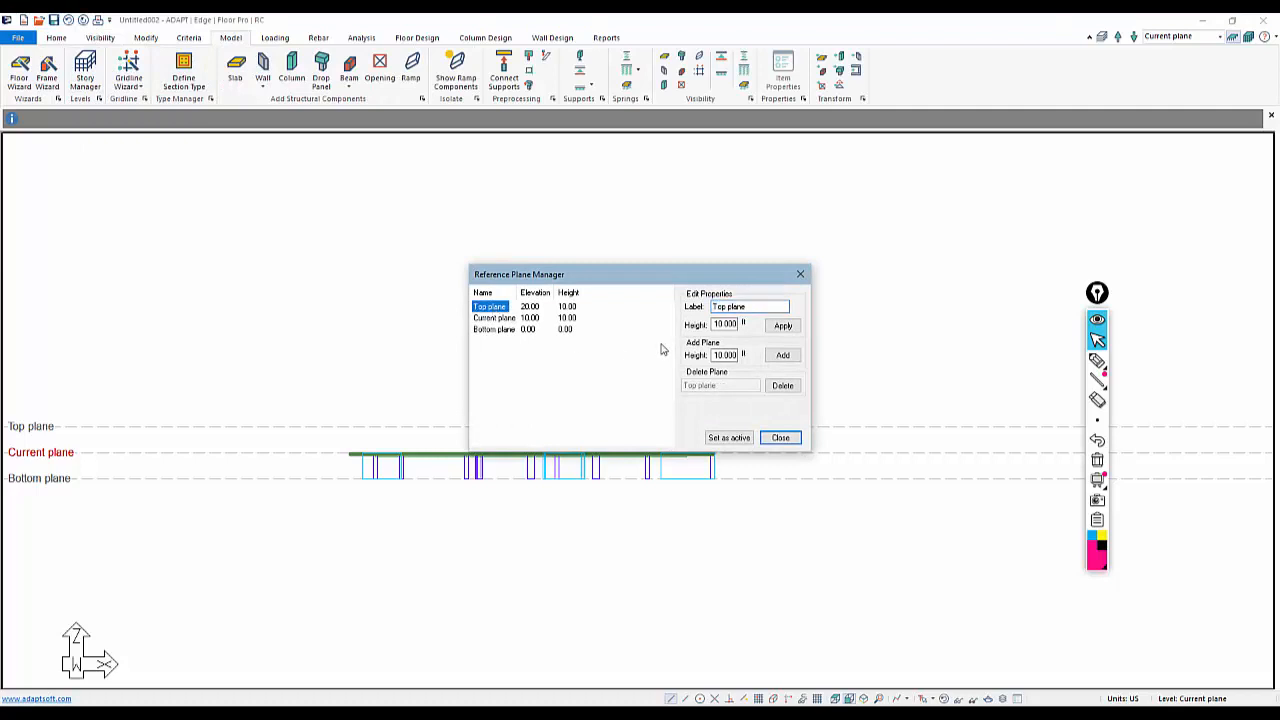
{"action": "double_click", "coordinate": [738, 325]}
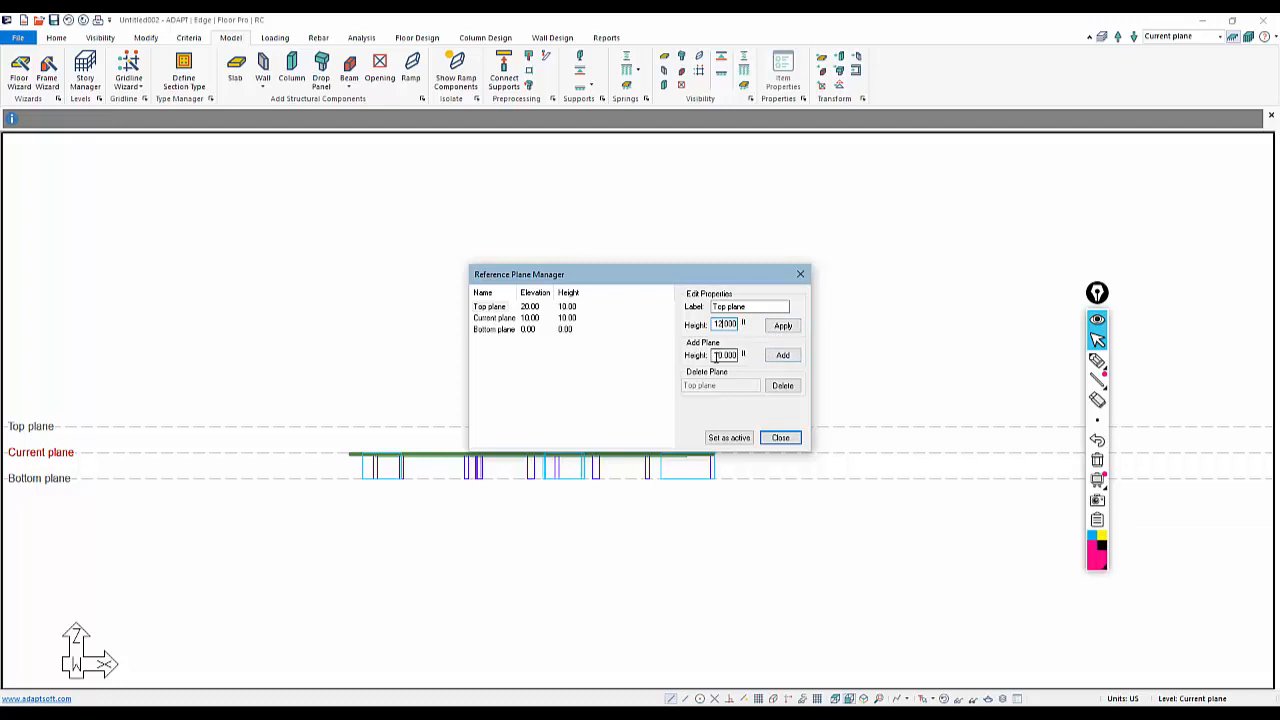
Add 17 reference planes above the top plane, each 10 ft high, and close the plane manager
{"action": "left_click_drag", "start_coordinate": [714, 356], "coordinate": [767, 359]}
{"action": "left_click", "coordinate": [790, 356]}
{"action": "left_click", "coordinate": [790, 356]}
{"action": "left_click", "coordinate": [790, 356]}
{"action": "left_click", "coordinate": [790, 356]}
{"action": "left_click", "coordinate": [790, 356]}
{"action": "left_click", "coordinate": [790, 356]}
{"action": "left_click", "coordinate": [790, 356]}
{"action": "double_click", "coordinate": [790, 356]}
{"action": "left_click", "coordinate": [790, 356]}
{"action": "left_click", "coordinate": [790, 356]}
{"action": "left_click", "coordinate": [790, 356]}
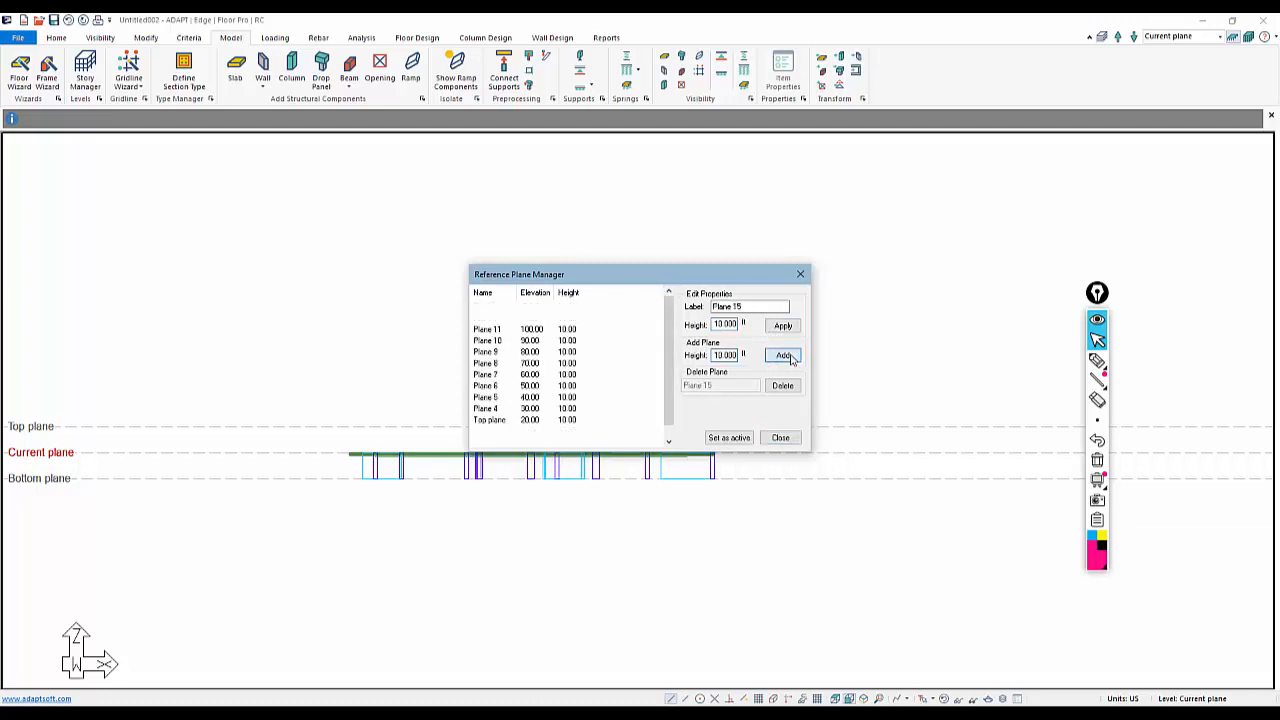
{"action": "left_click", "coordinate": [790, 356]}
{"action": "left_click", "coordinate": [790, 356]}
{"action": "left_click", "coordinate": [790, 356]}
{"action": "left_click", "coordinate": [790, 356]}
{"action": "left_click", "coordinate": [790, 356]}
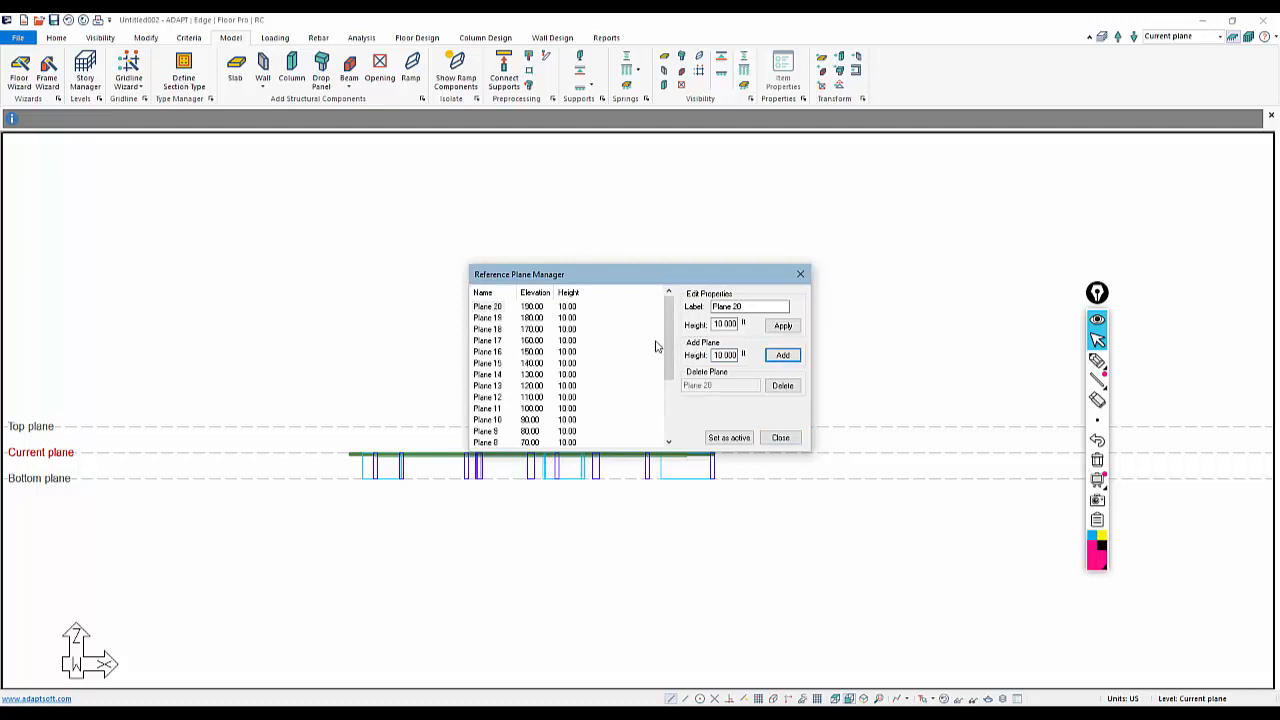
{"action": "scroll", "coordinate": [669, 337], "scroll_direction": "down", "scroll_amount": 3}
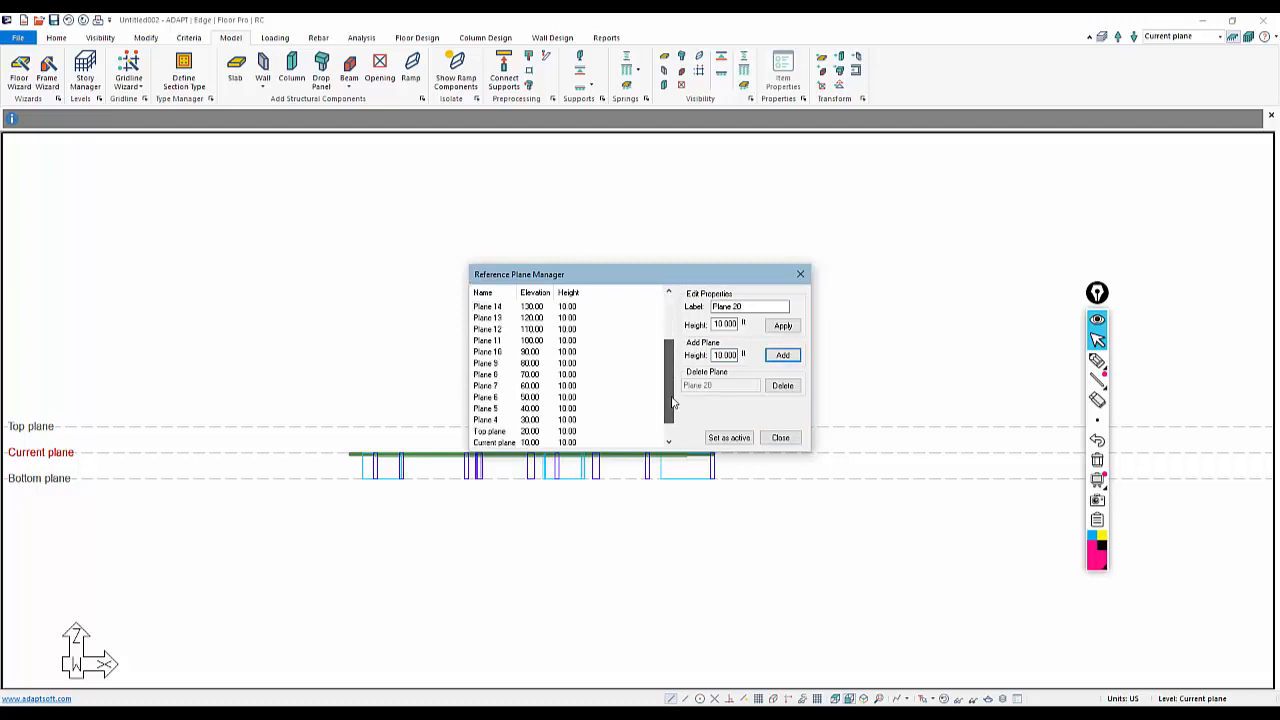
{"action": "left_click", "coordinate": [781, 439]}
{"action": "left_click_drag", "start_coordinate": [777, 509], "coordinate": [290, 414]}
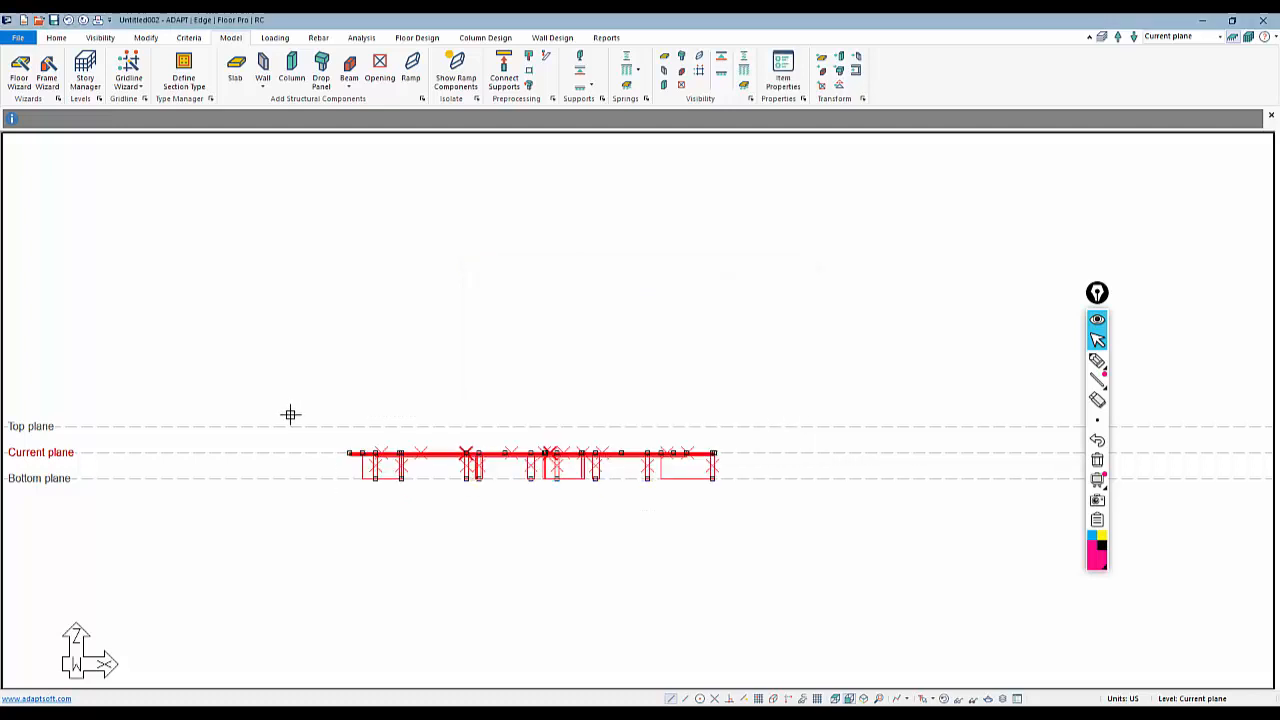
{"action": "left_click_drag", "start_coordinate": [402, 466], "coordinate": [463, 466]}
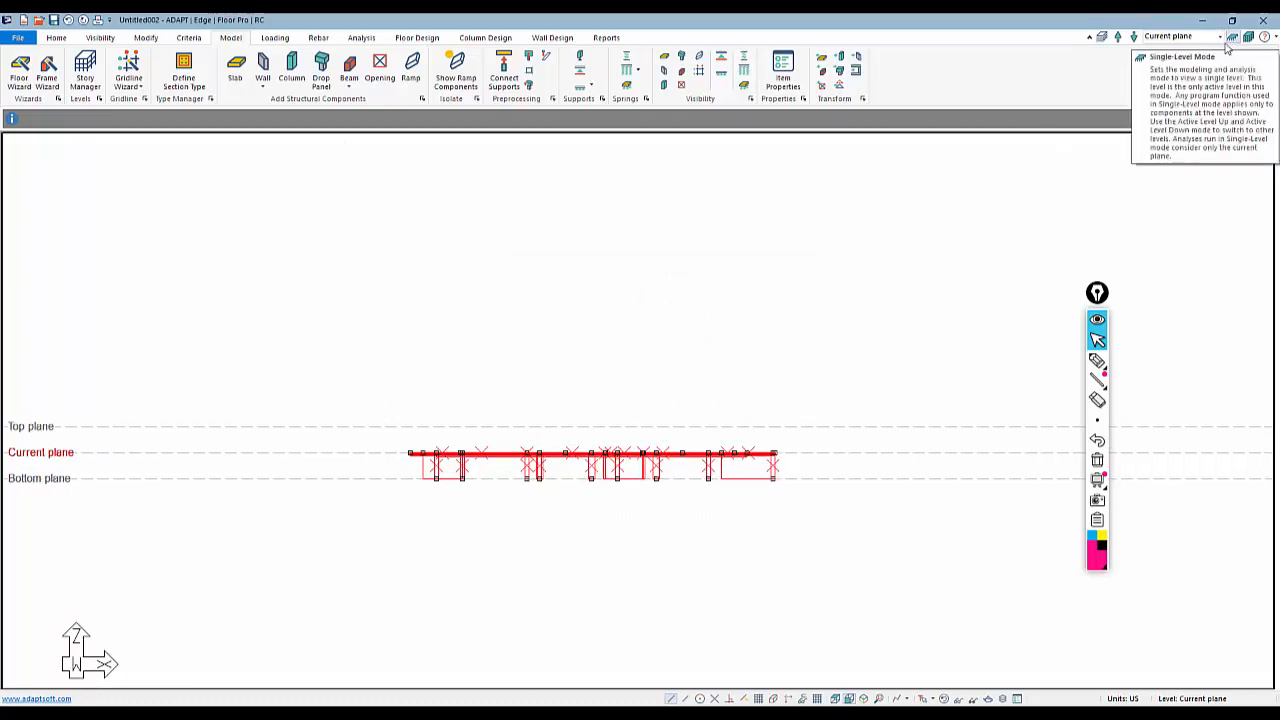
{"action": "key", "text": "Escape"}
Switch from single-level to multi-level mode to display all the reference planes
{"action": "scroll", "coordinate": [595, 525], "scroll_direction": "down", "scroll_amount": 3}
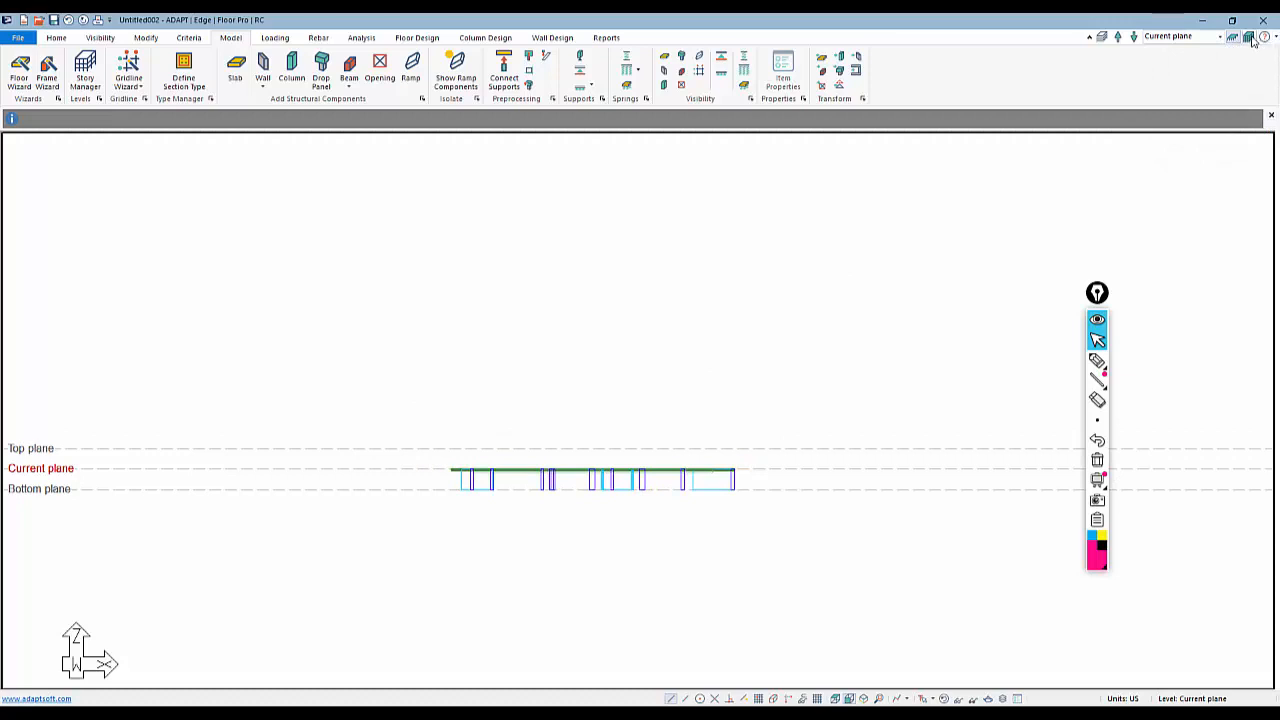
{"action": "left_click", "coordinate": [1253, 40]}
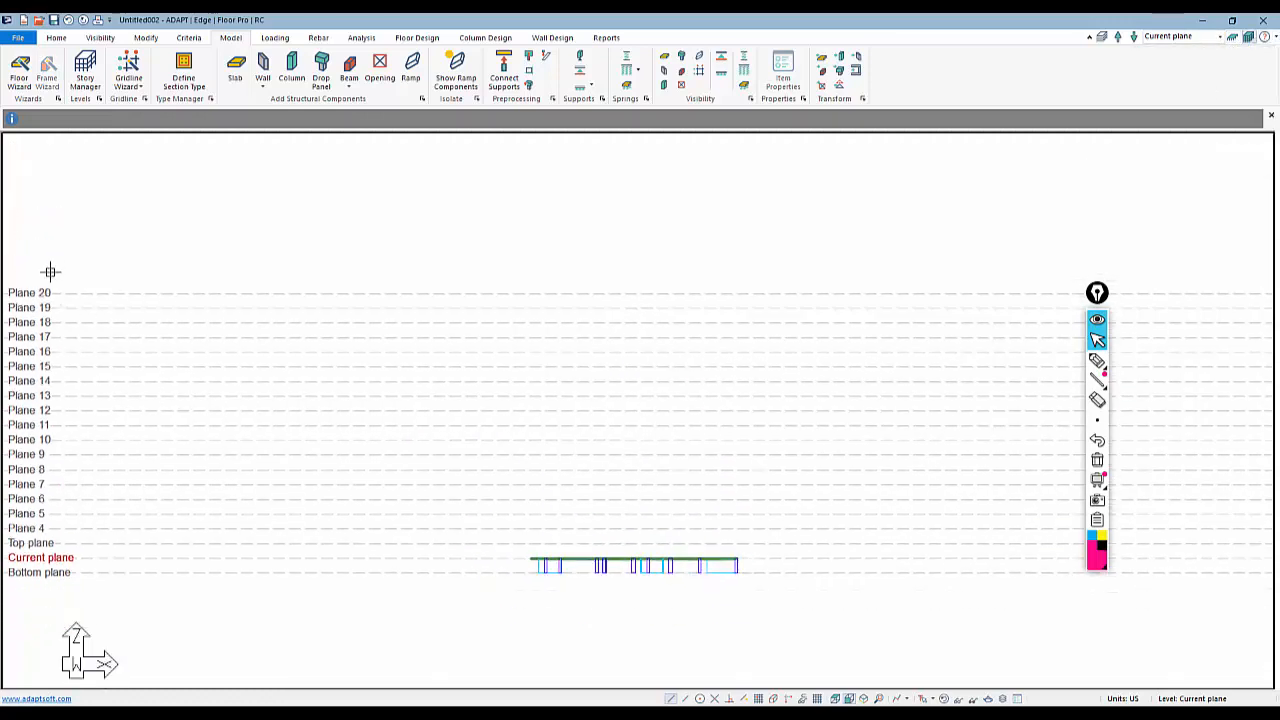
{"action": "middle_click_drag", "start_coordinate": [698, 628], "coordinate": [703, 486]}
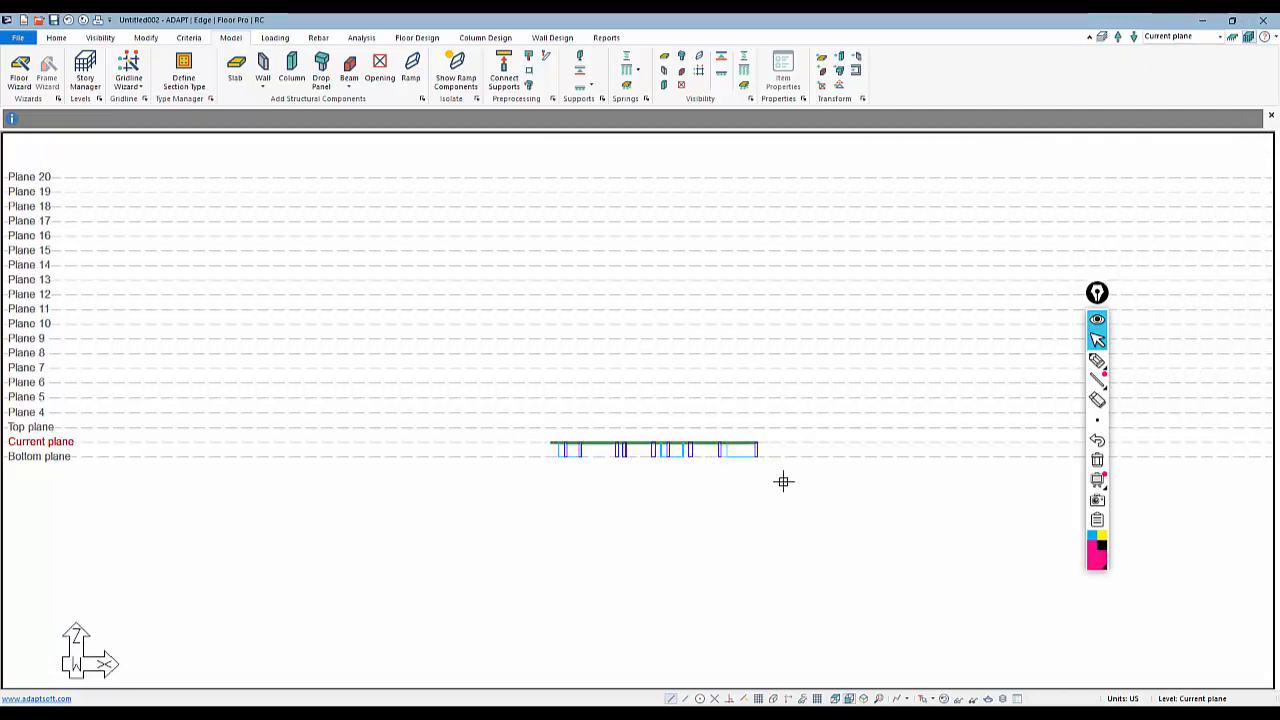
Select all the components of the current level and check the selection in an isometric view, returning to the front elevation
{"action": "left_click_drag", "start_coordinate": [800, 478], "coordinate": [451, 420]}
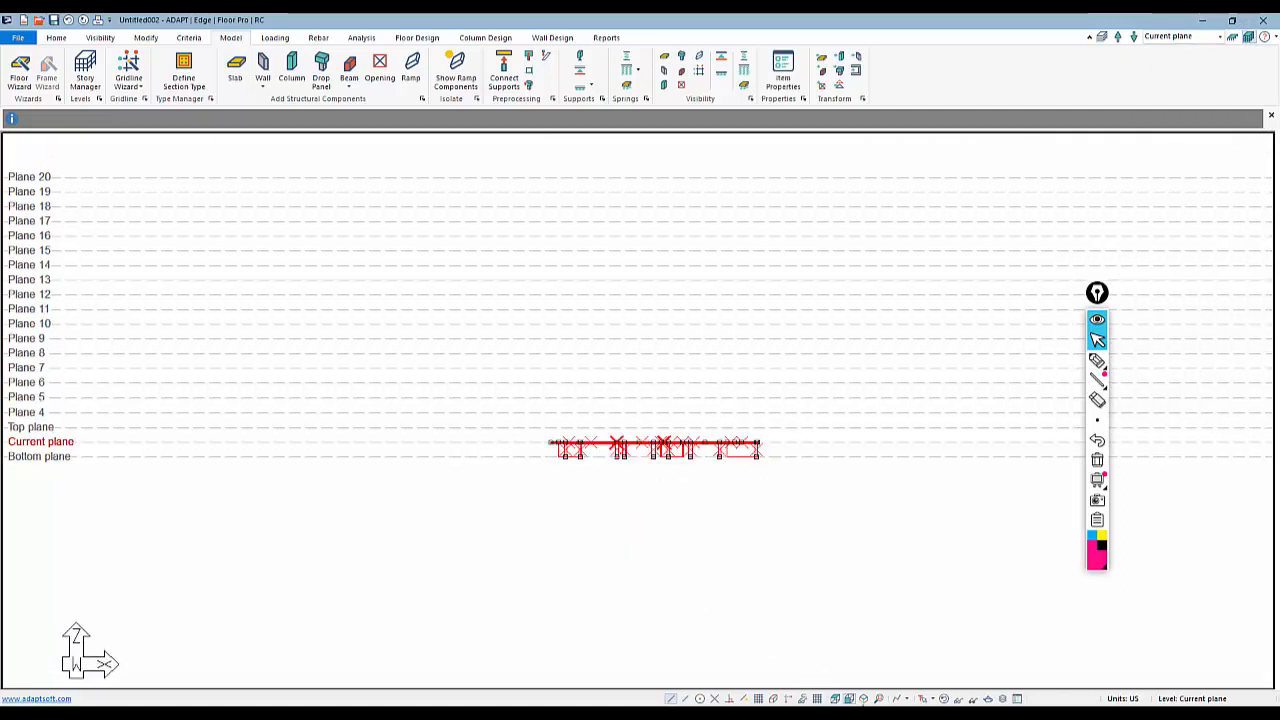
{"action": "left_click", "coordinate": [849, 698]}
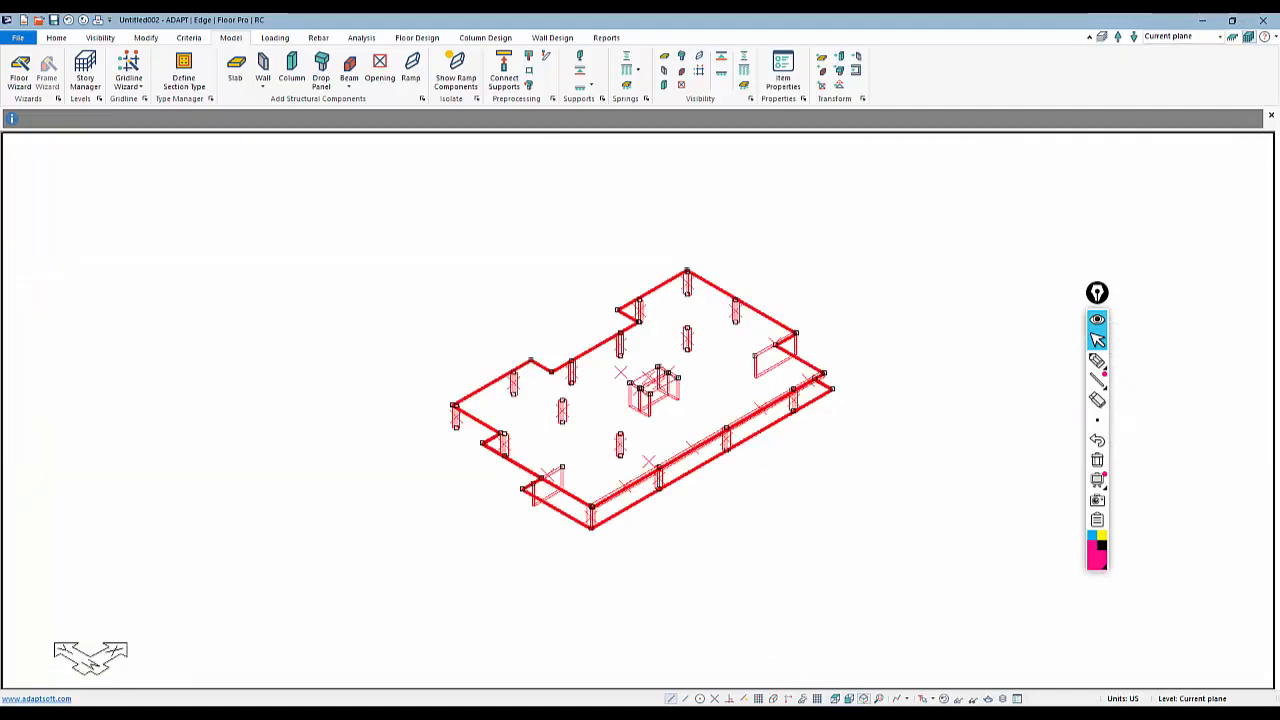
{"action": "left_click", "coordinate": [849, 699]}
{"action": "scroll", "coordinate": [526, 422], "scroll_direction": "down", "scroll_amount": 7}
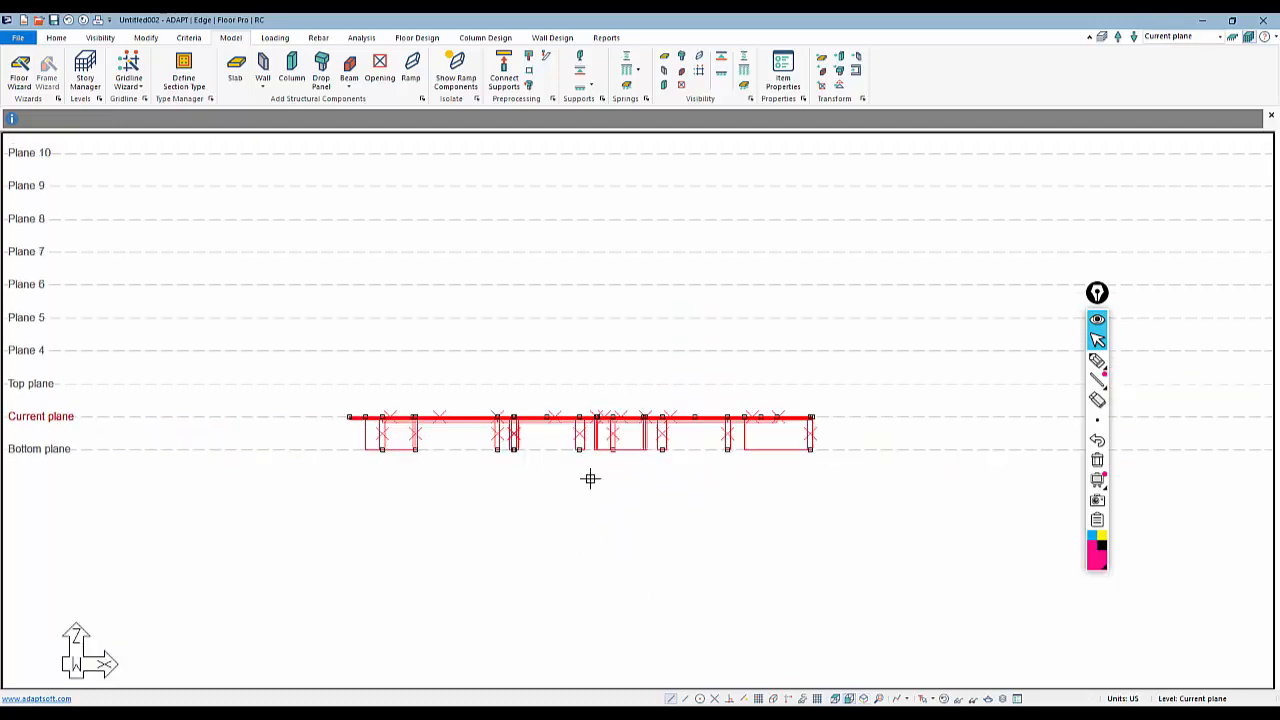
Copy the selected level's components vertically up 19 times to the existing planes
{"action": "left_click", "coordinate": [145, 38]}
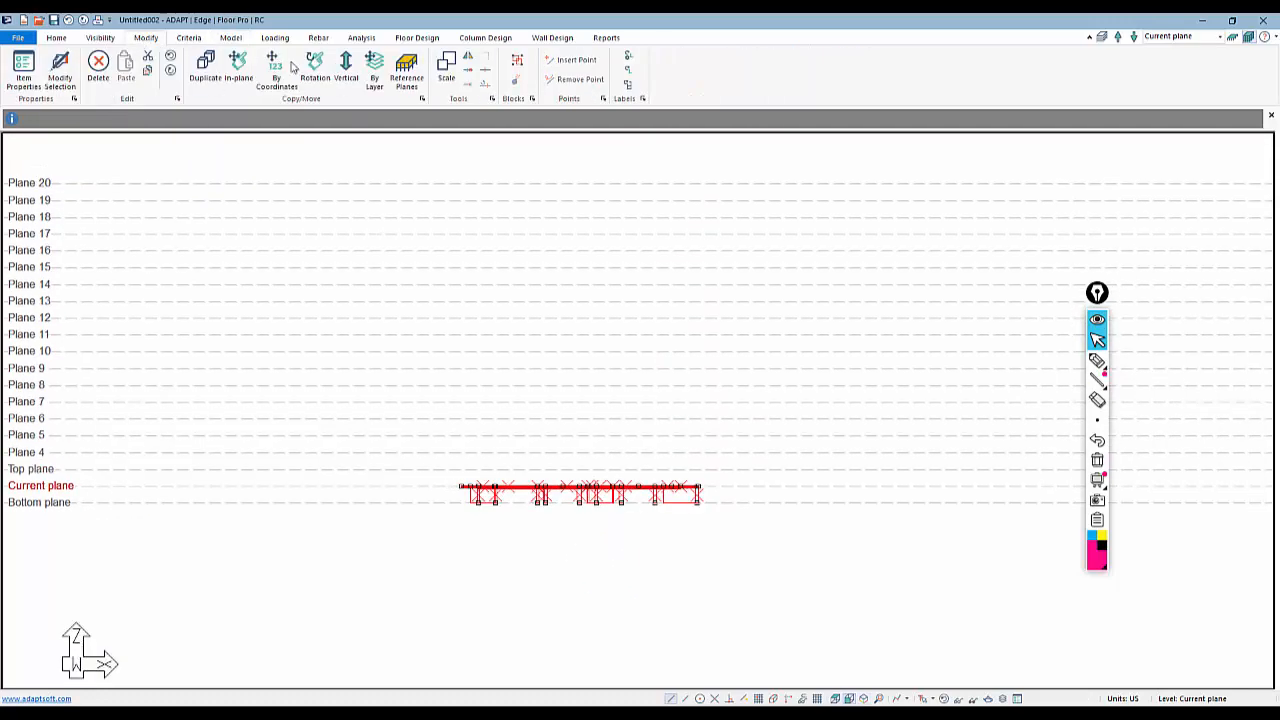
{"action": "left_click", "coordinate": [345, 68]}
{"action": "left_click", "coordinate": [620, 357]}
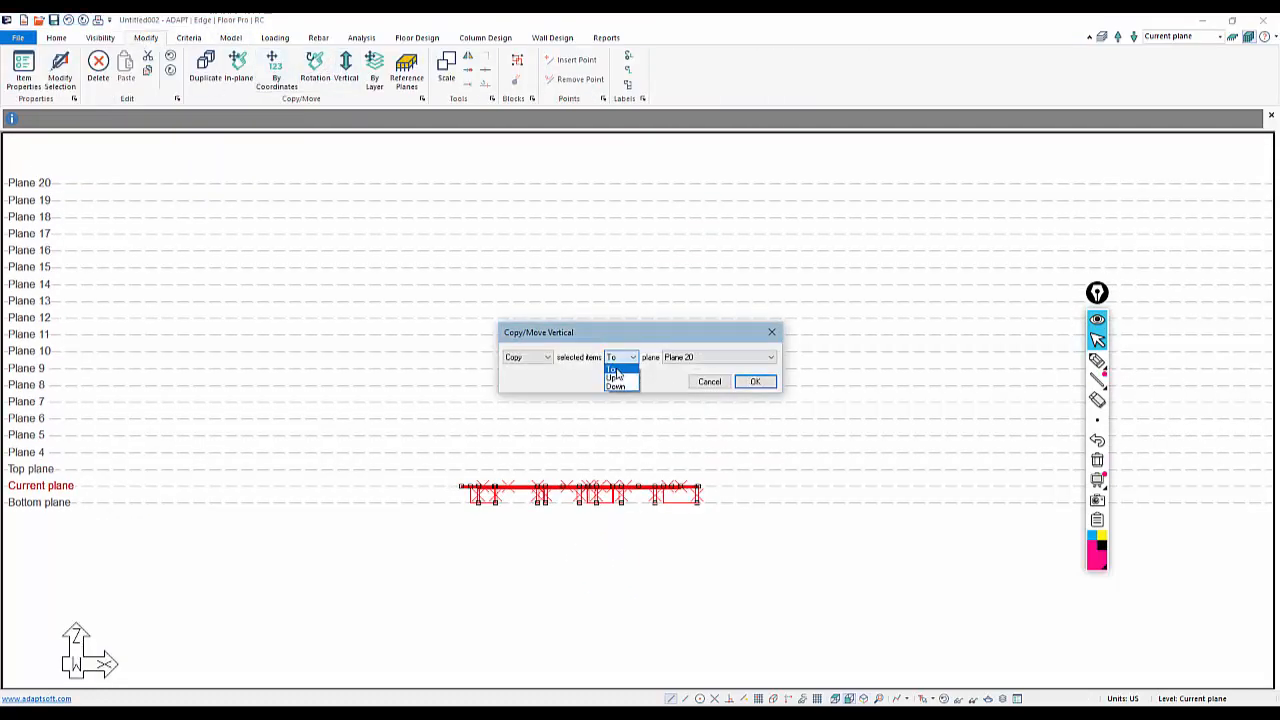
{"action": "left_click", "coordinate": [615, 367]}
{"action": "key", "text": "Tab"}
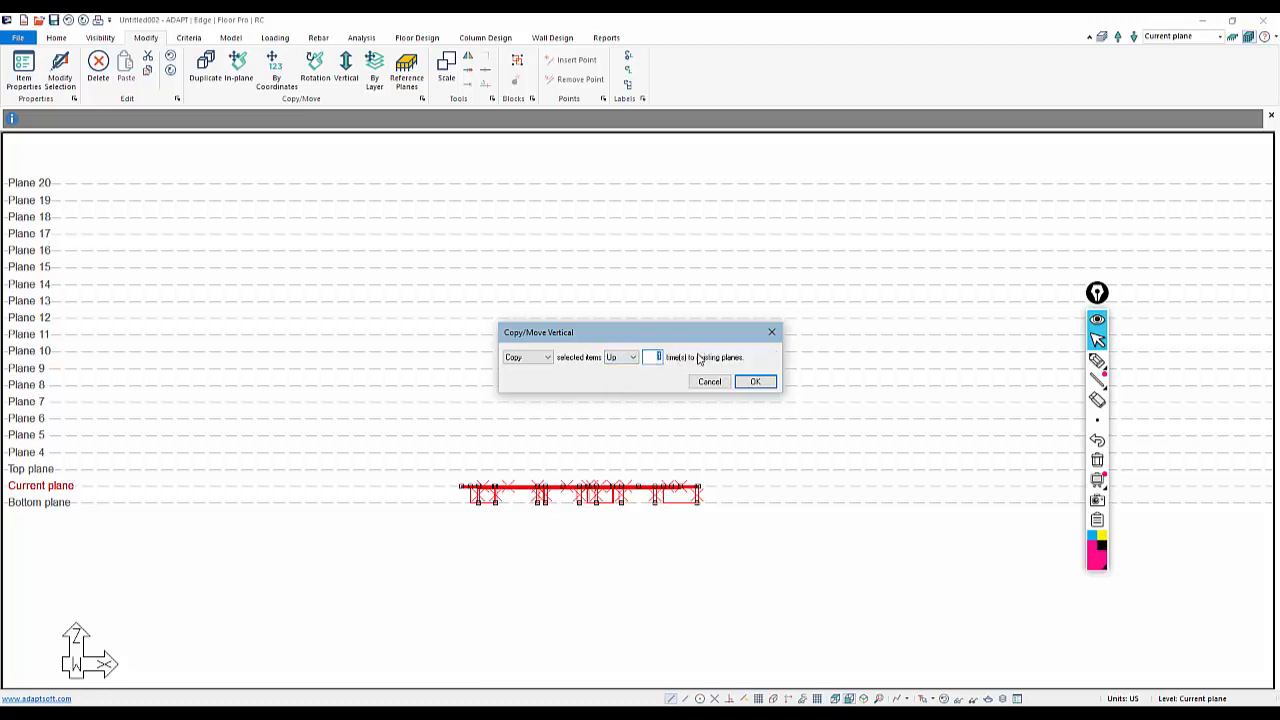
{"action": "type", "text": "19"}
{"action": "left_click", "coordinate": [753, 382]}
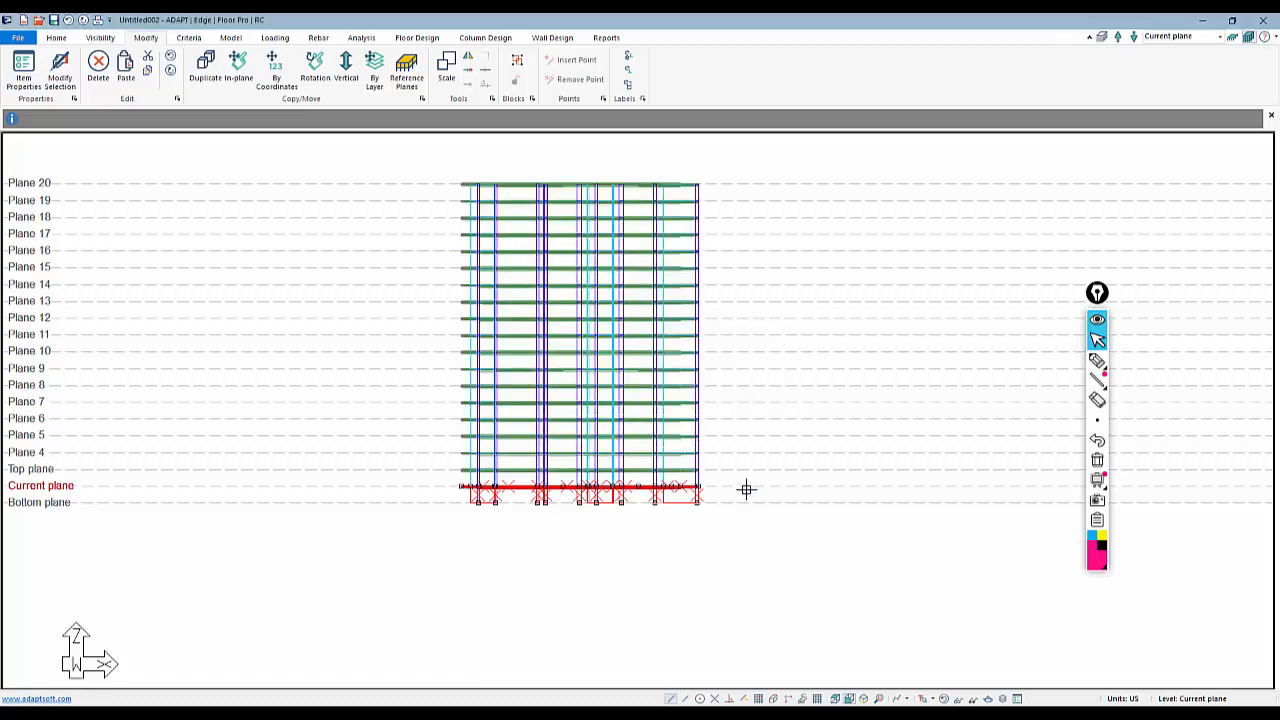
Render the multistory model as 3D solids, examine the building's slabs, columns and walls, and close the rendering
{"action": "left_click", "coordinate": [100, 37]}
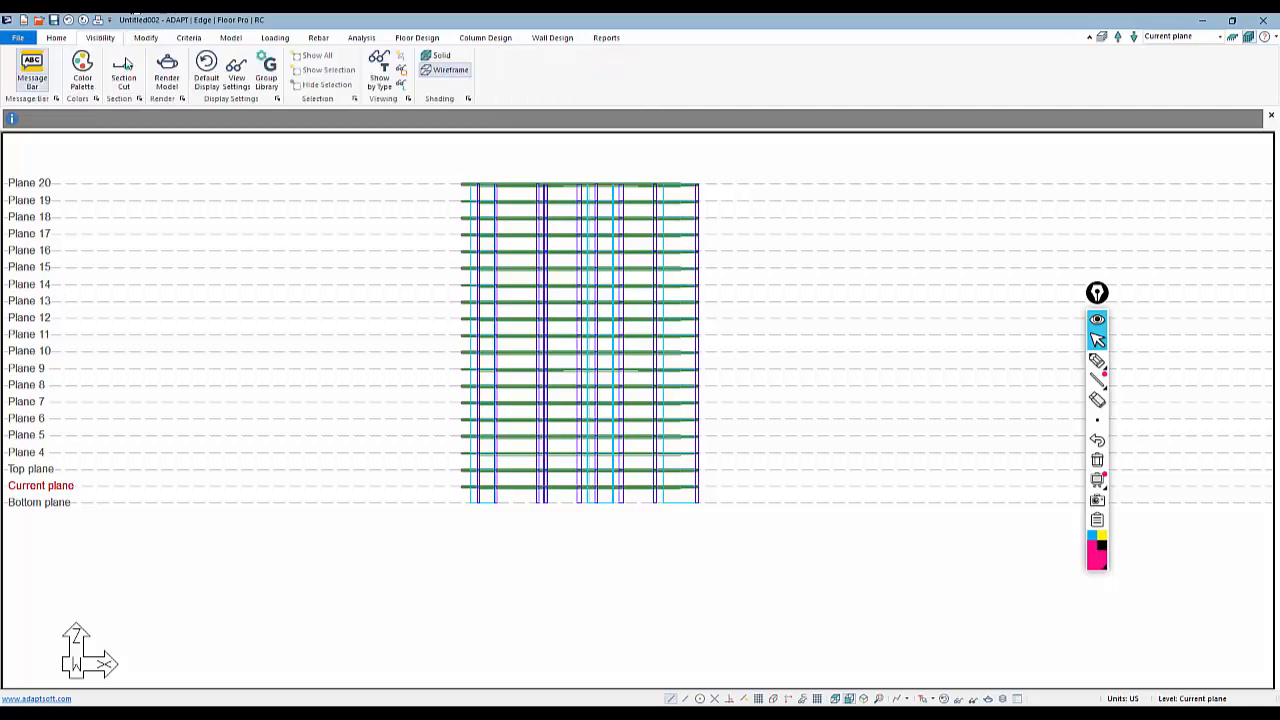
{"action": "left_click", "coordinate": [166, 70]}
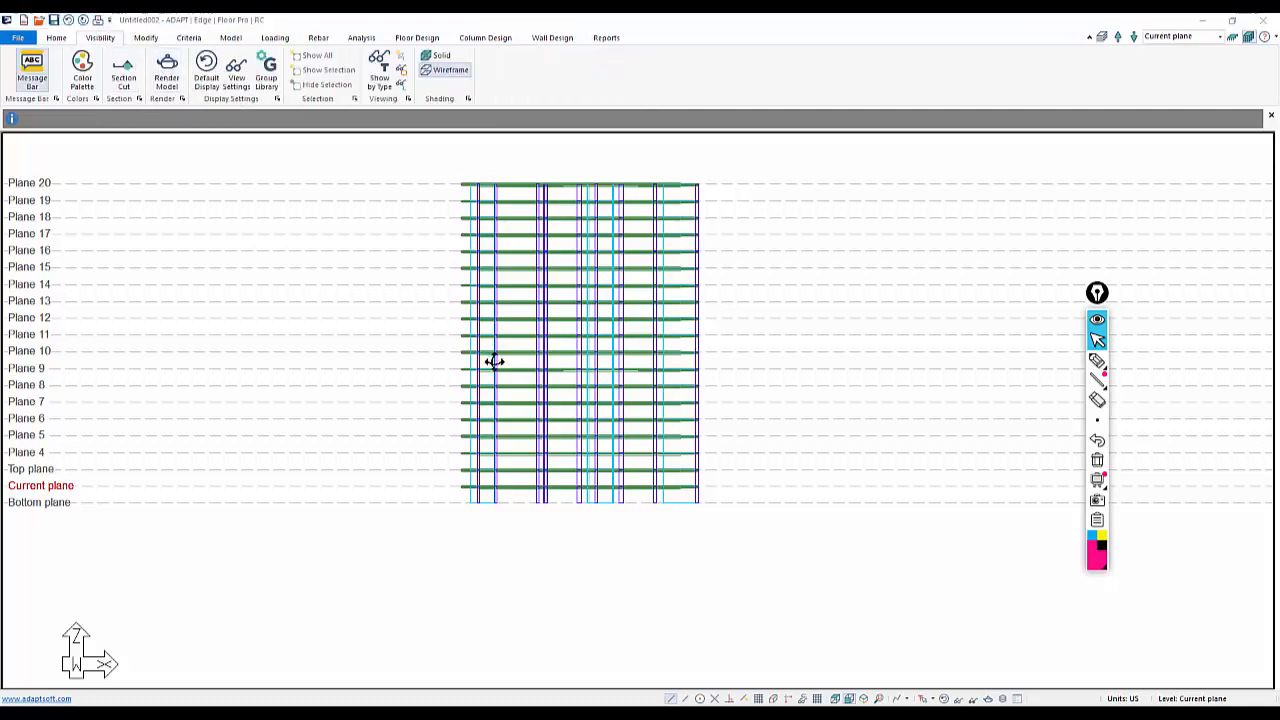
{"action": "left_click_drag", "start_coordinate": [474, 317], "coordinate": [501, 305]}
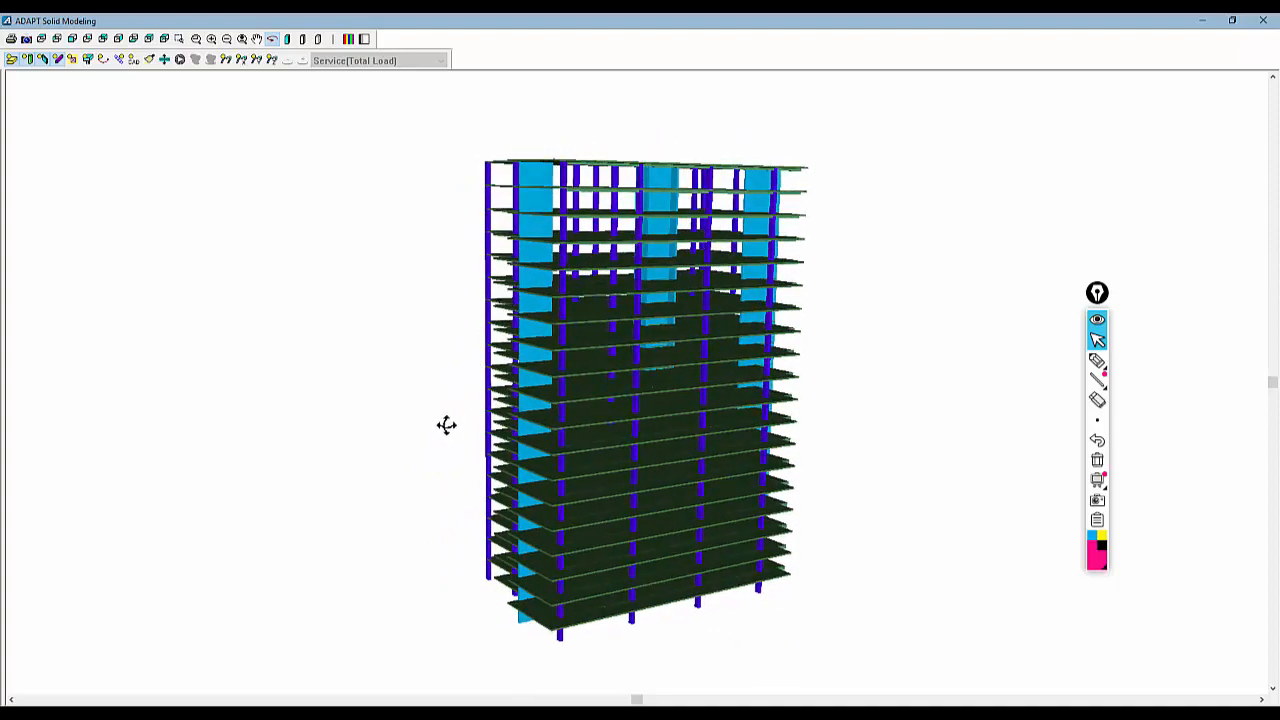
{"action": "left_click_drag", "start_coordinate": [447, 425], "coordinate": [448, 410]}
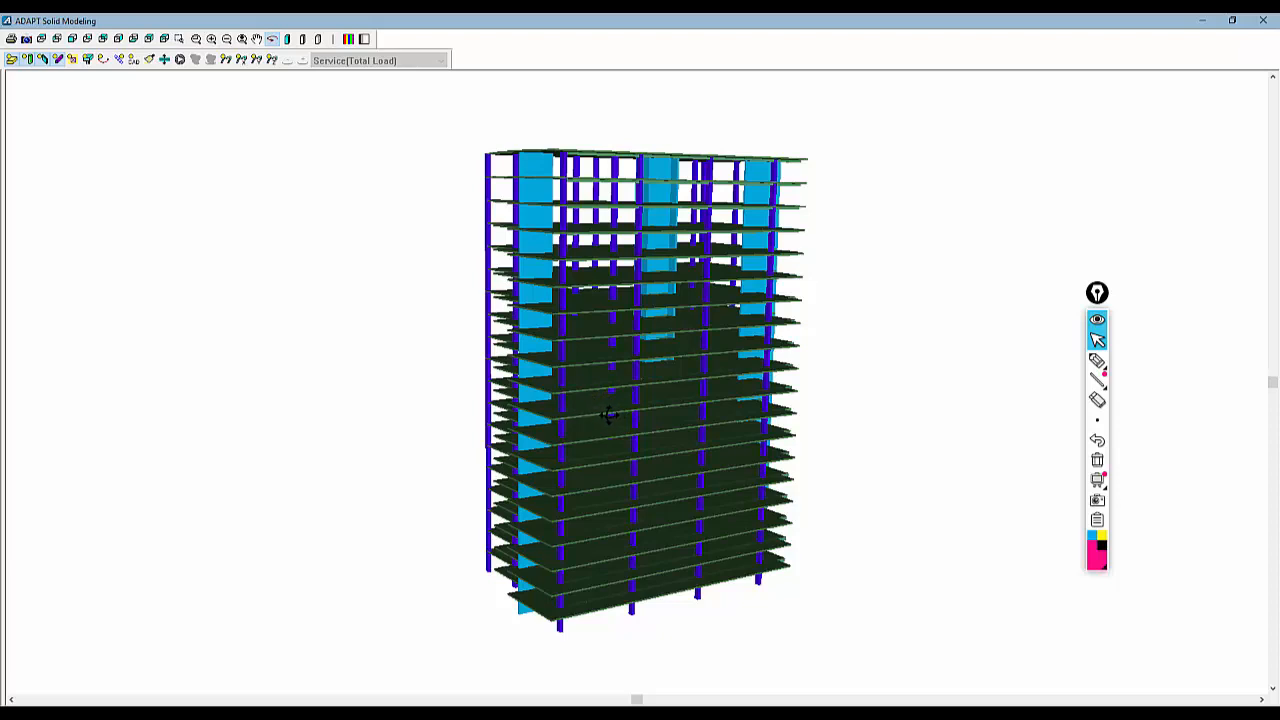
{"action": "scroll", "coordinate": [595, 471], "scroll_direction": "down", "scroll_amount": 2}
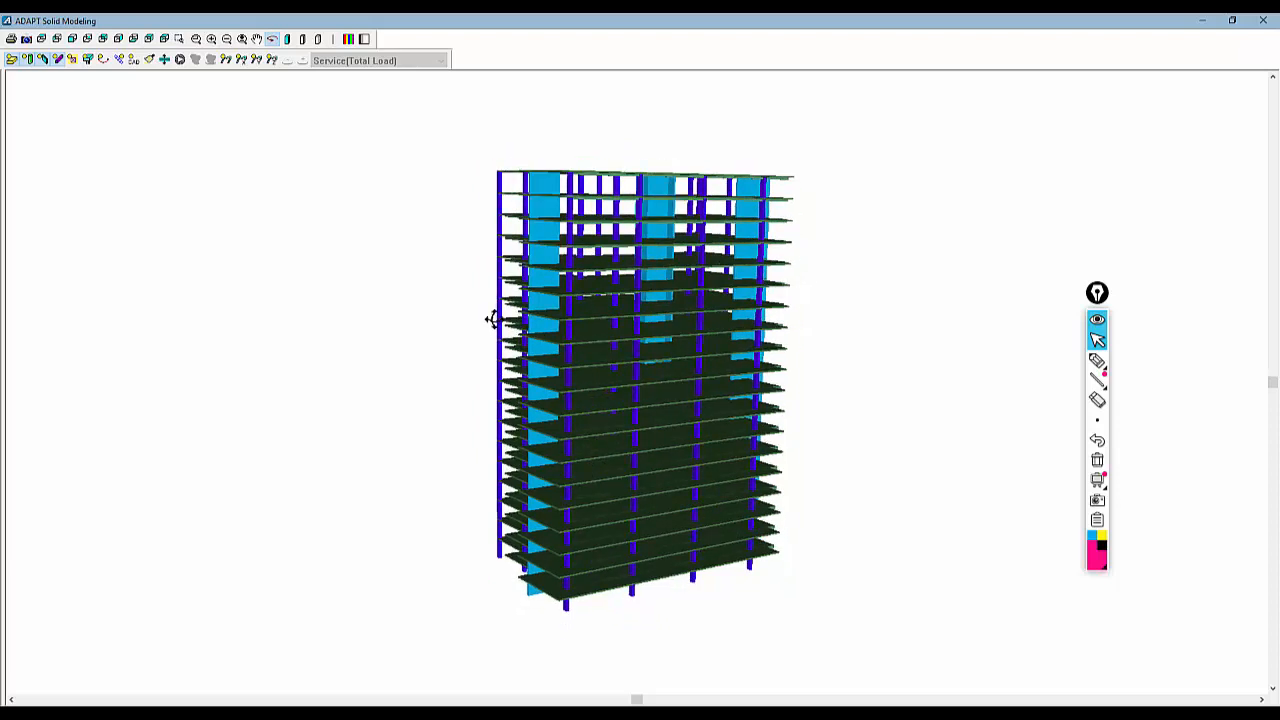
{"action": "scroll", "coordinate": [494, 321], "scroll_direction": "up", "scroll_amount": 4}
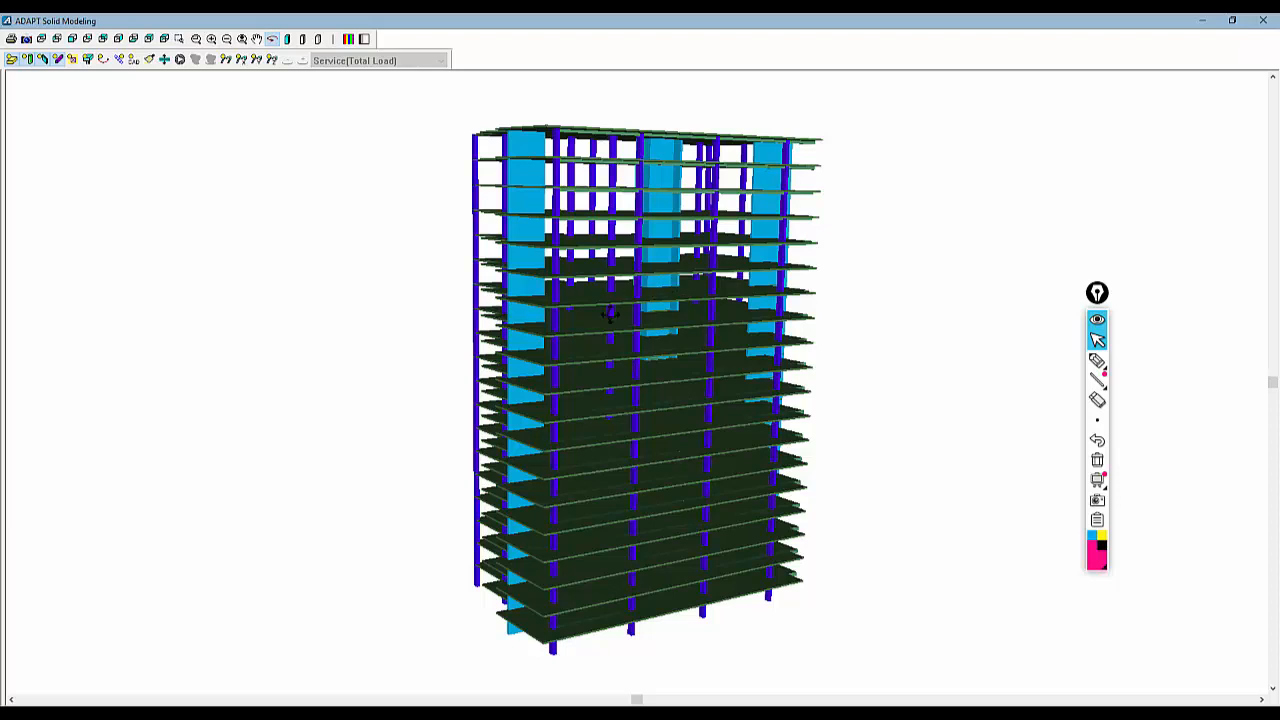
{"action": "left_click", "coordinate": [1263, 20]}
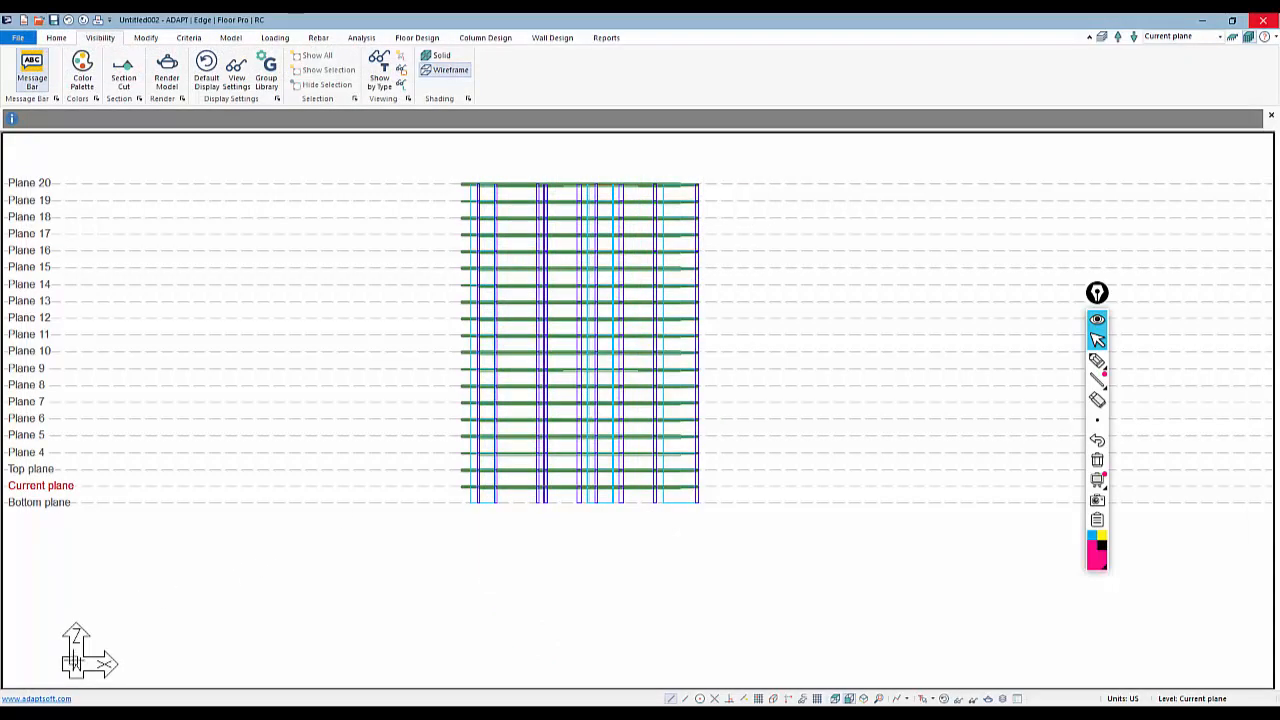
Switch to the top view and check the general properties and stiffness modifiers of the interior column east of the core
{"action": "left_click", "coordinate": [818, 698]}
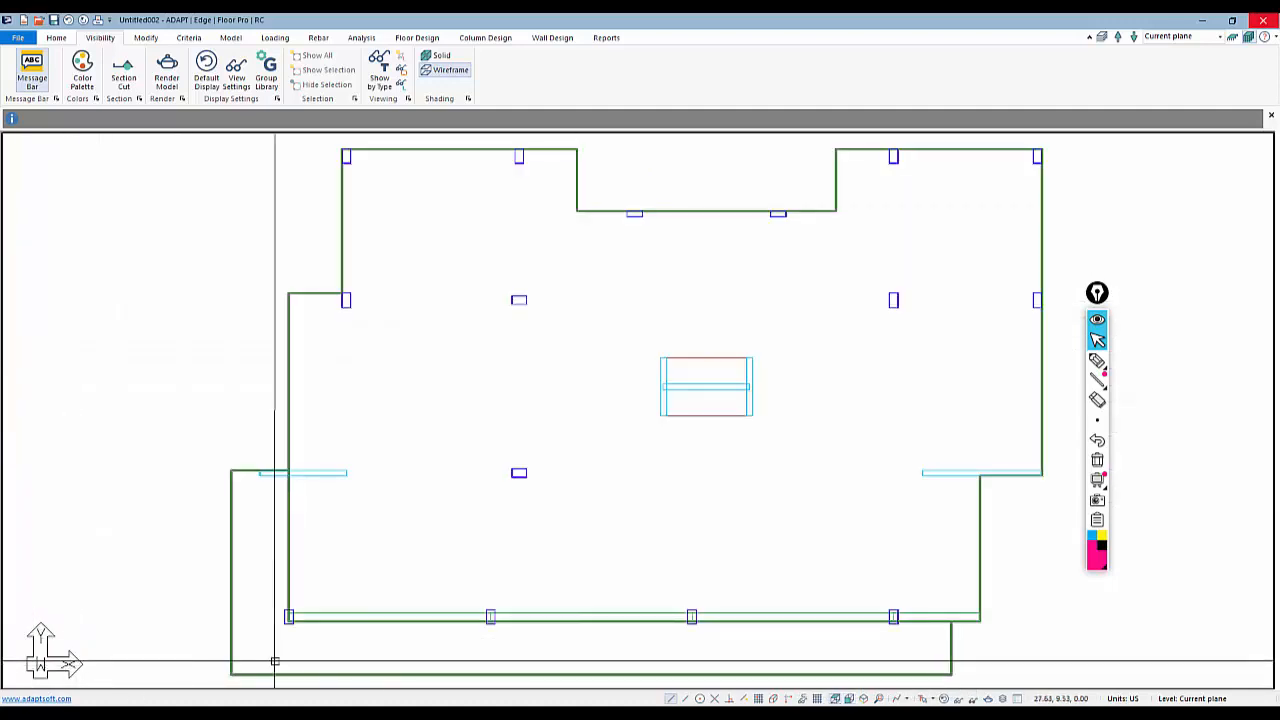
{"action": "scroll", "coordinate": [630, 510], "scroll_direction": "down", "scroll_amount": 3}
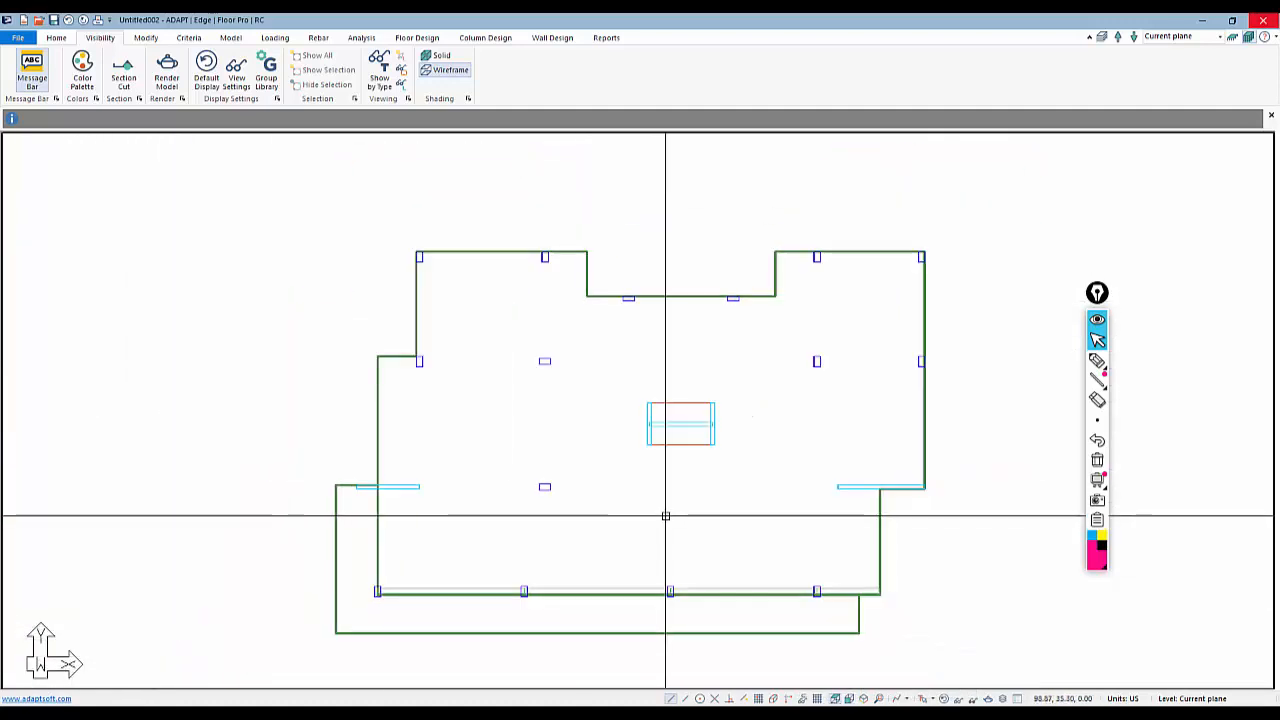
{"action": "scroll", "coordinate": [666, 483], "scroll_direction": "down", "scroll_amount": 2}
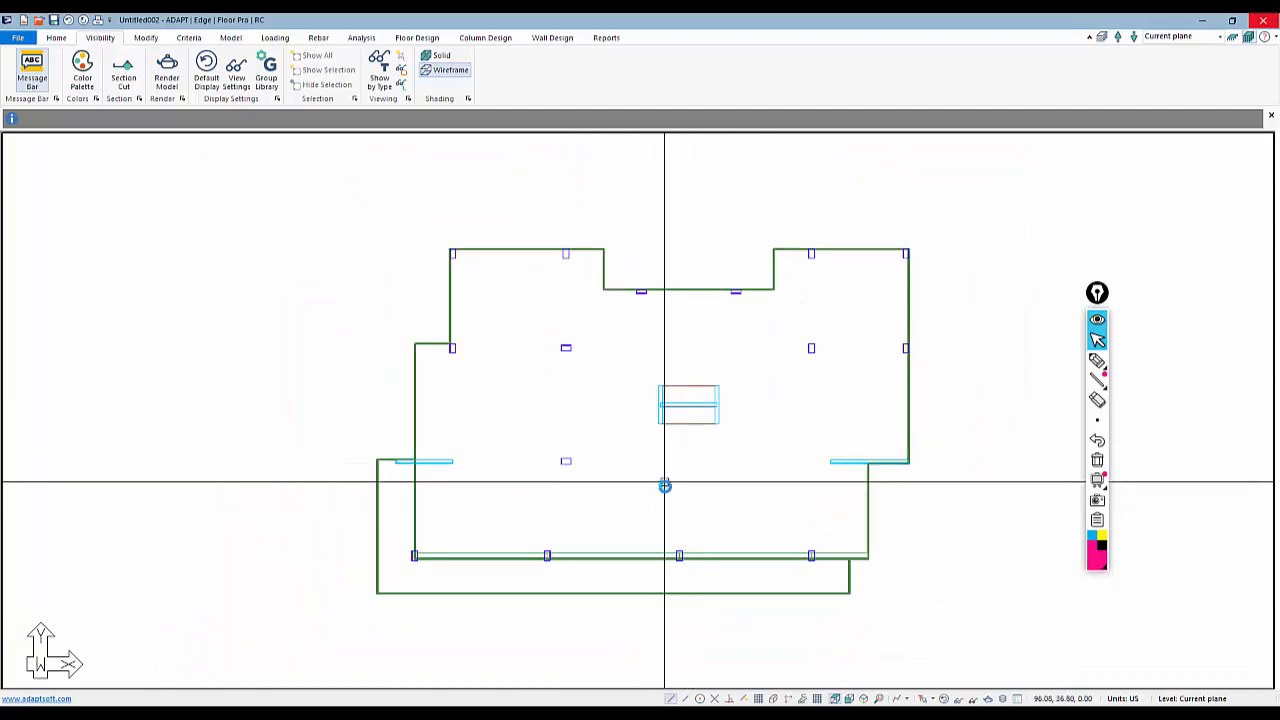
{"action": "scroll", "coordinate": [665, 487], "scroll_direction": "up", "scroll_amount": 3}
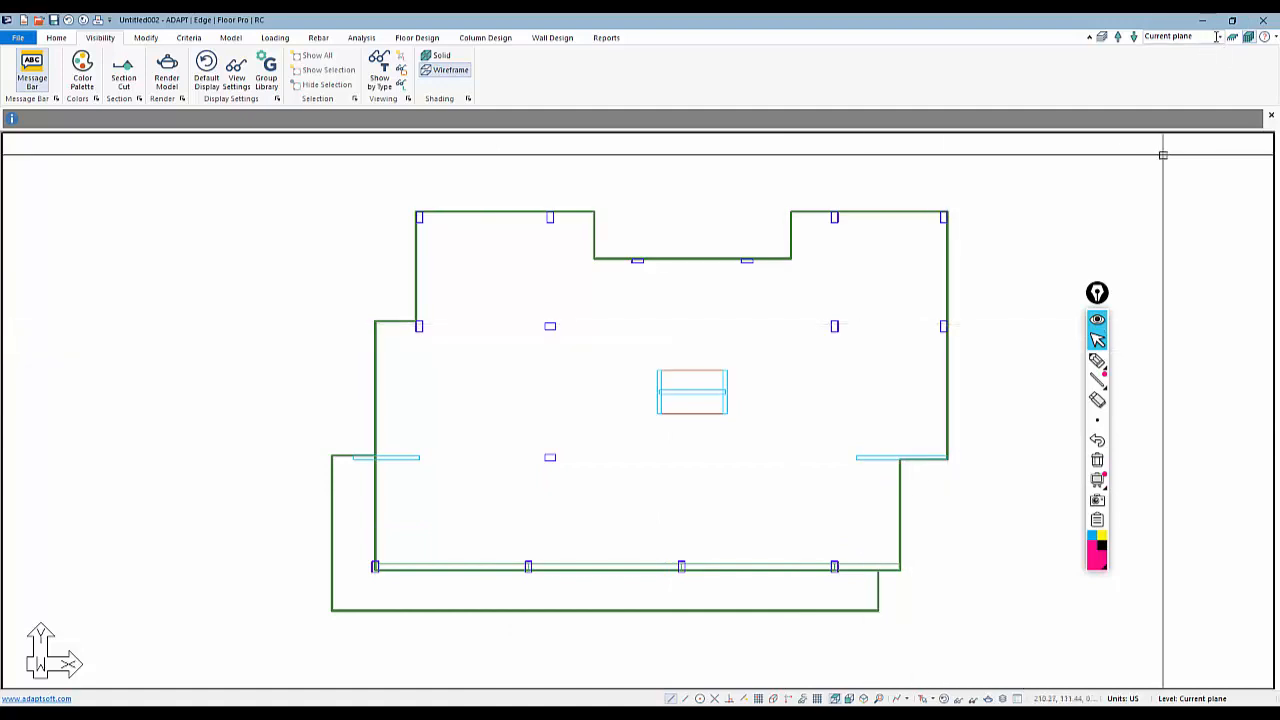
{"action": "double_click", "coordinate": [829, 326]}
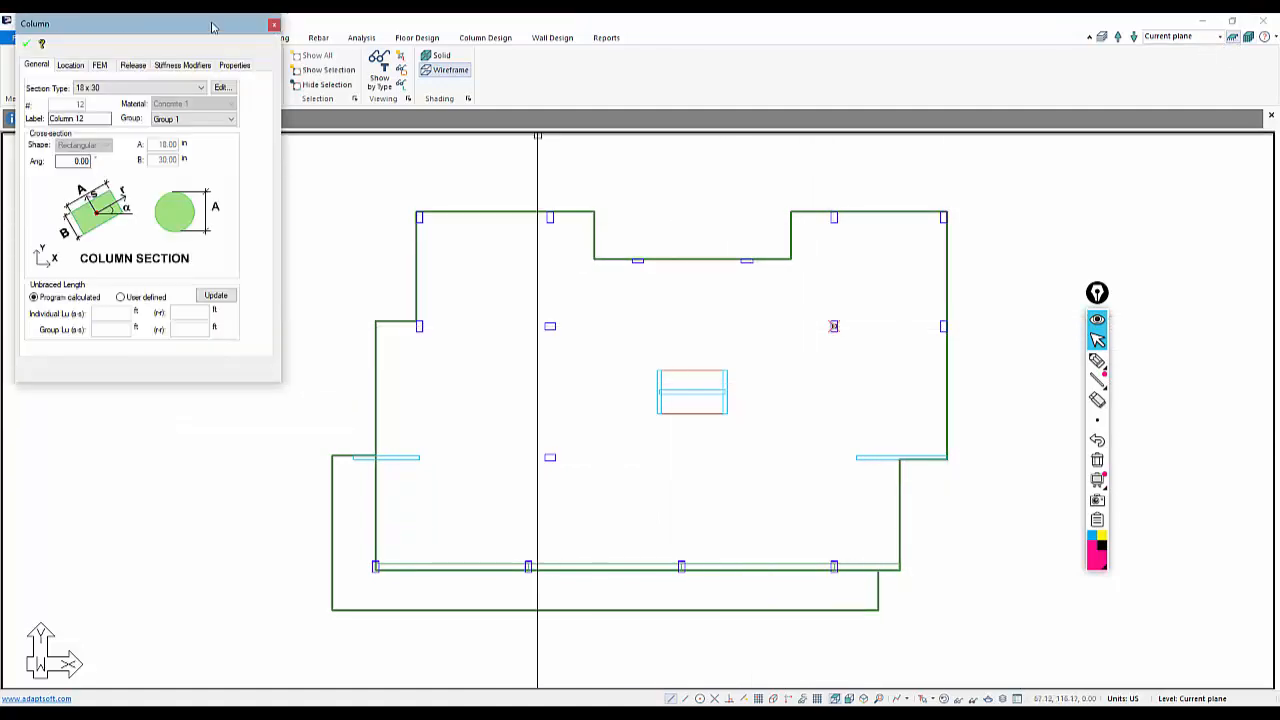
{"action": "left_click", "coordinate": [184, 65]}
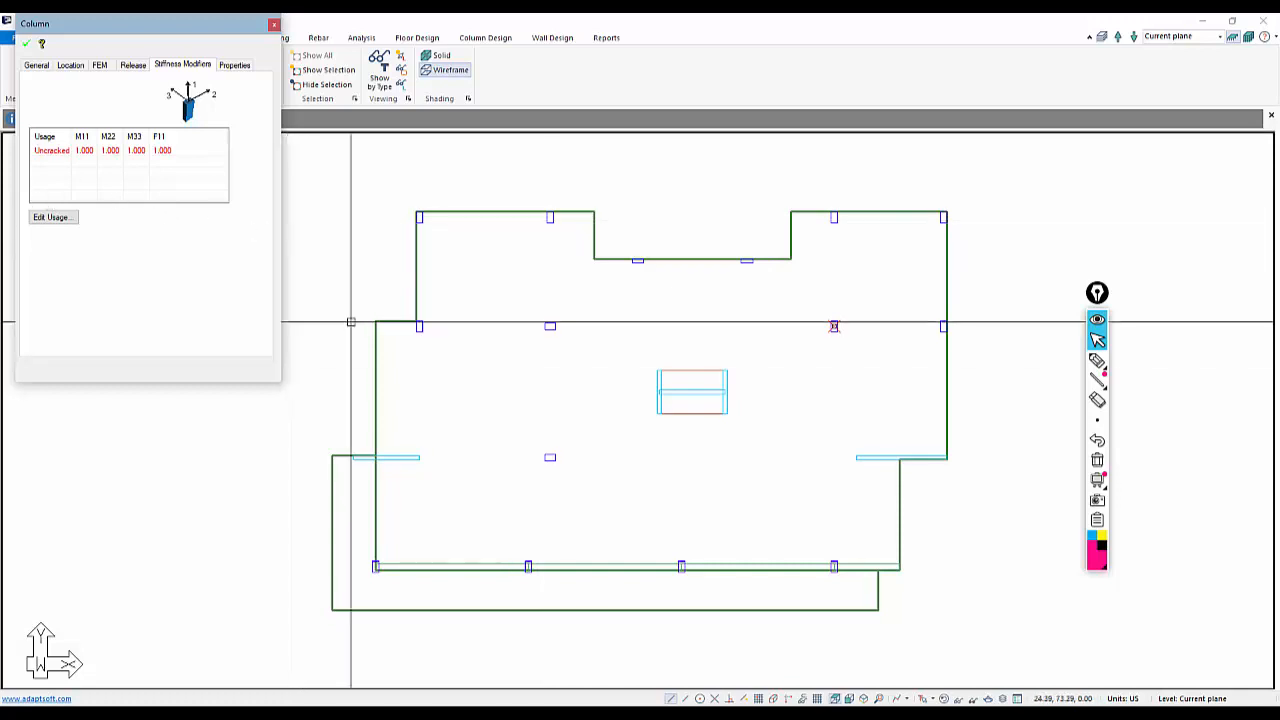
{"action": "key", "text": "Escape"}
Check the stiffness modifiers of the main floor slab region and close its properties
{"action": "double_click", "coordinate": [668, 260]}
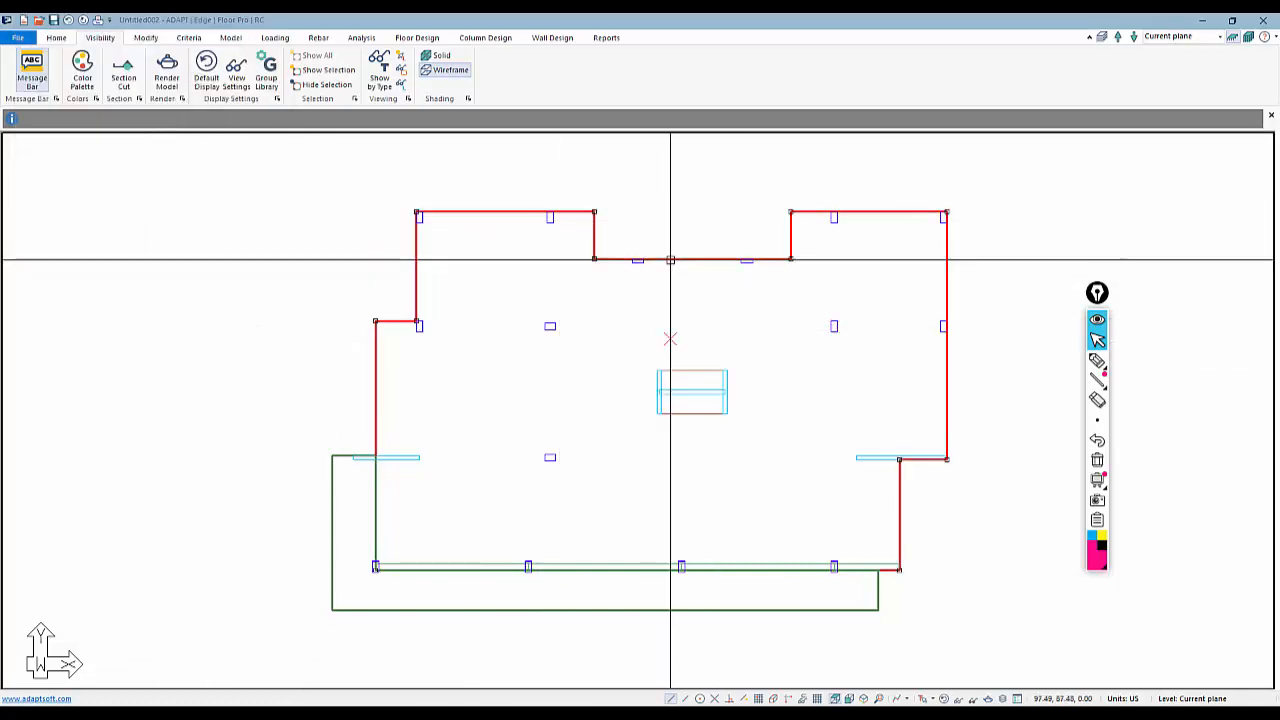
{"action": "left_click", "coordinate": [135, 69]}
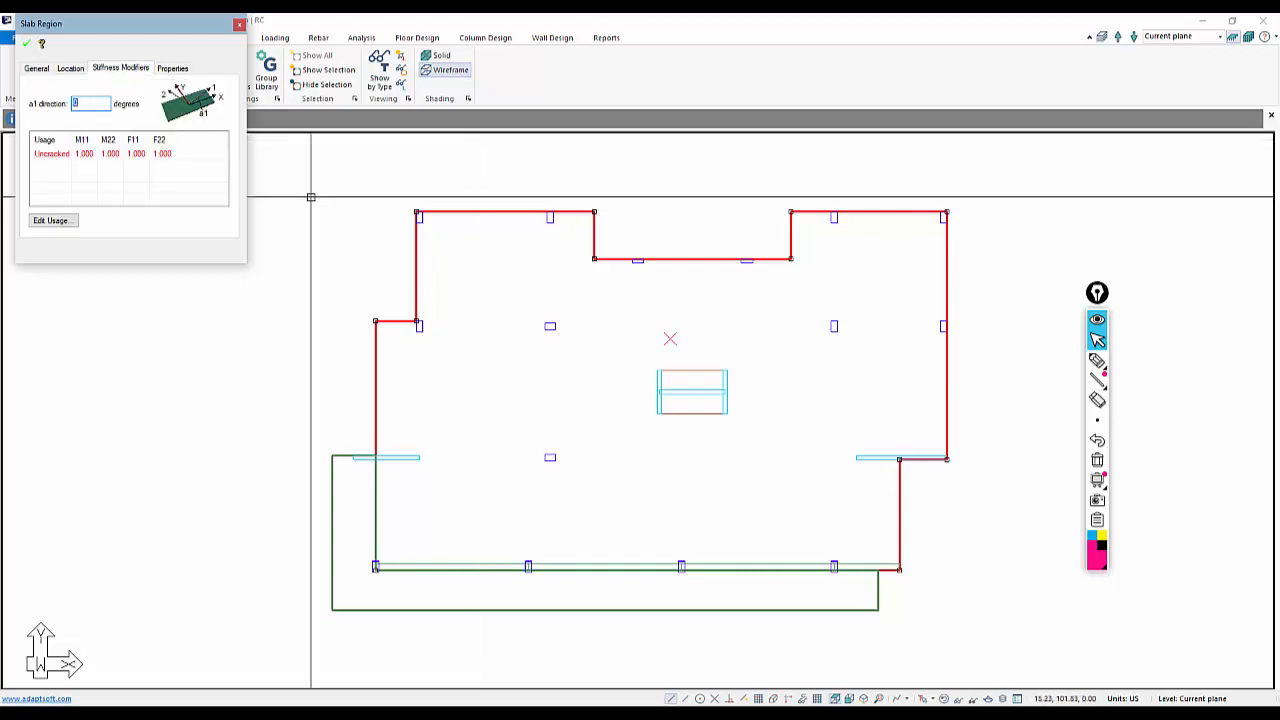
{"action": "key", "text": "Escape"}
{"action": "scroll", "coordinate": [671, 406], "scroll_direction": "down", "scroll_amount": 3}
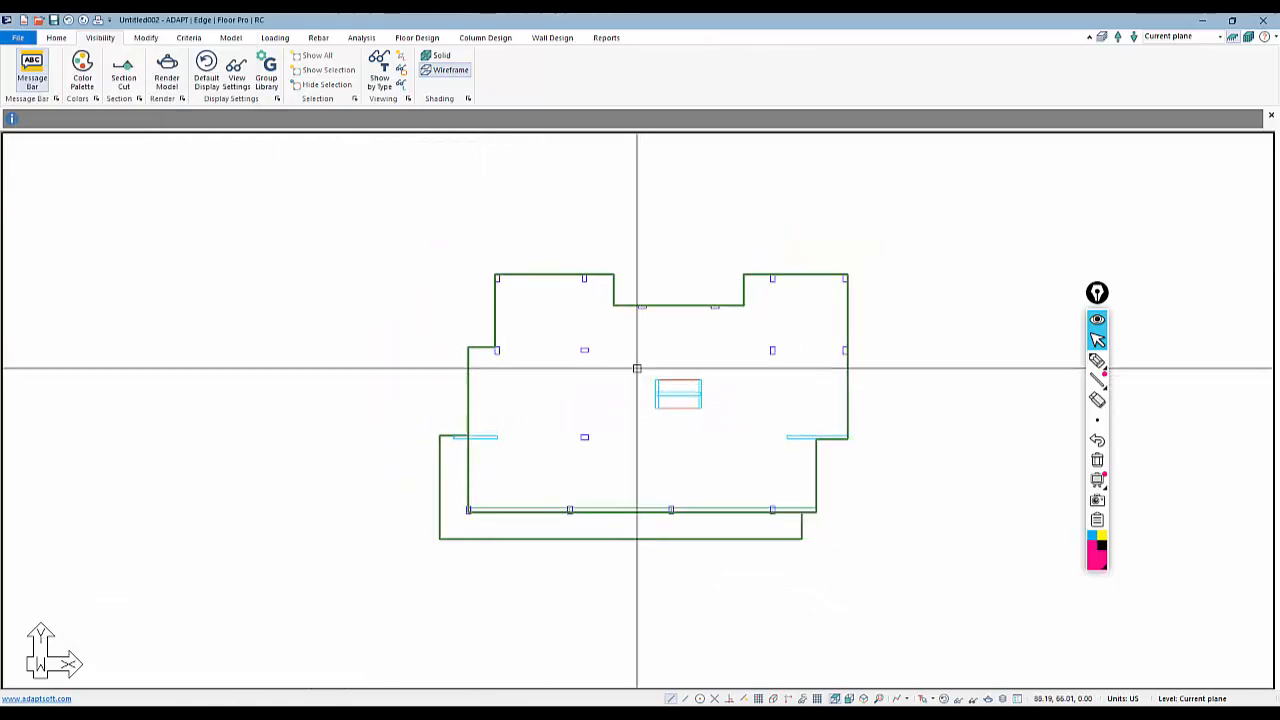
Examine the stiffness modifier usages available in the analysis options, leaving without running the analysis
{"action": "left_click", "coordinate": [361, 37]}
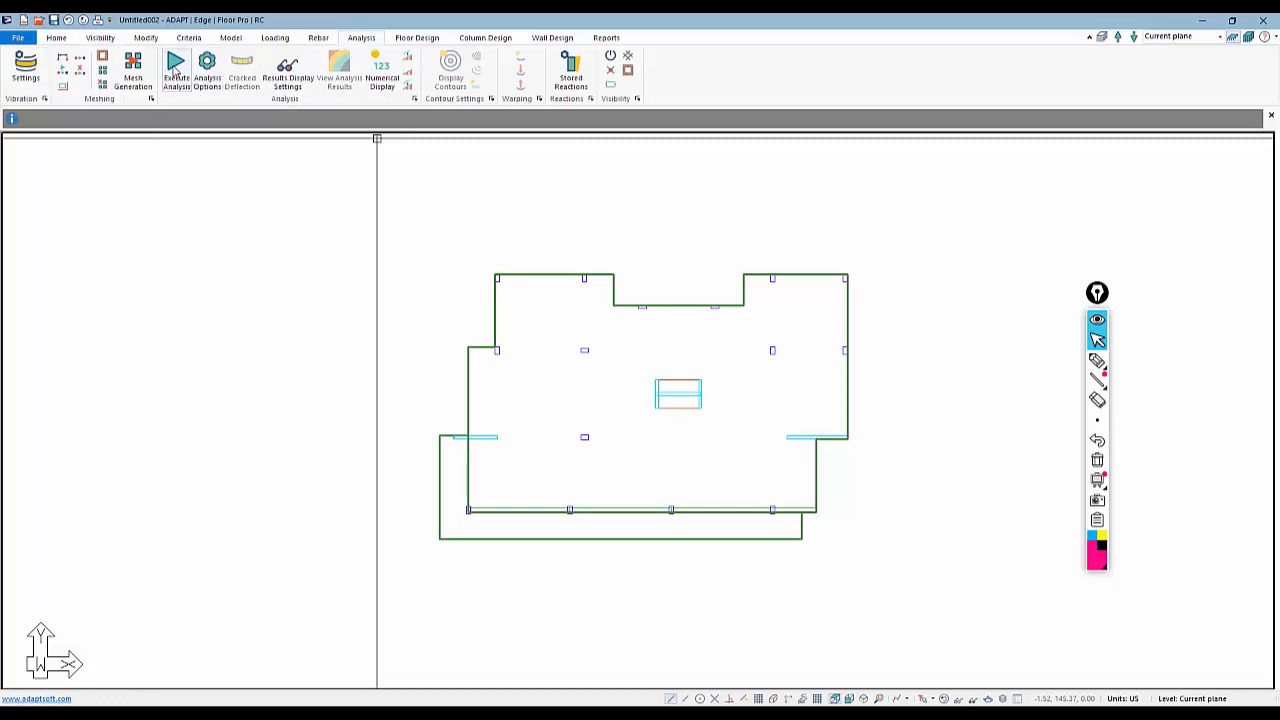
{"action": "left_click", "coordinate": [175, 63]}
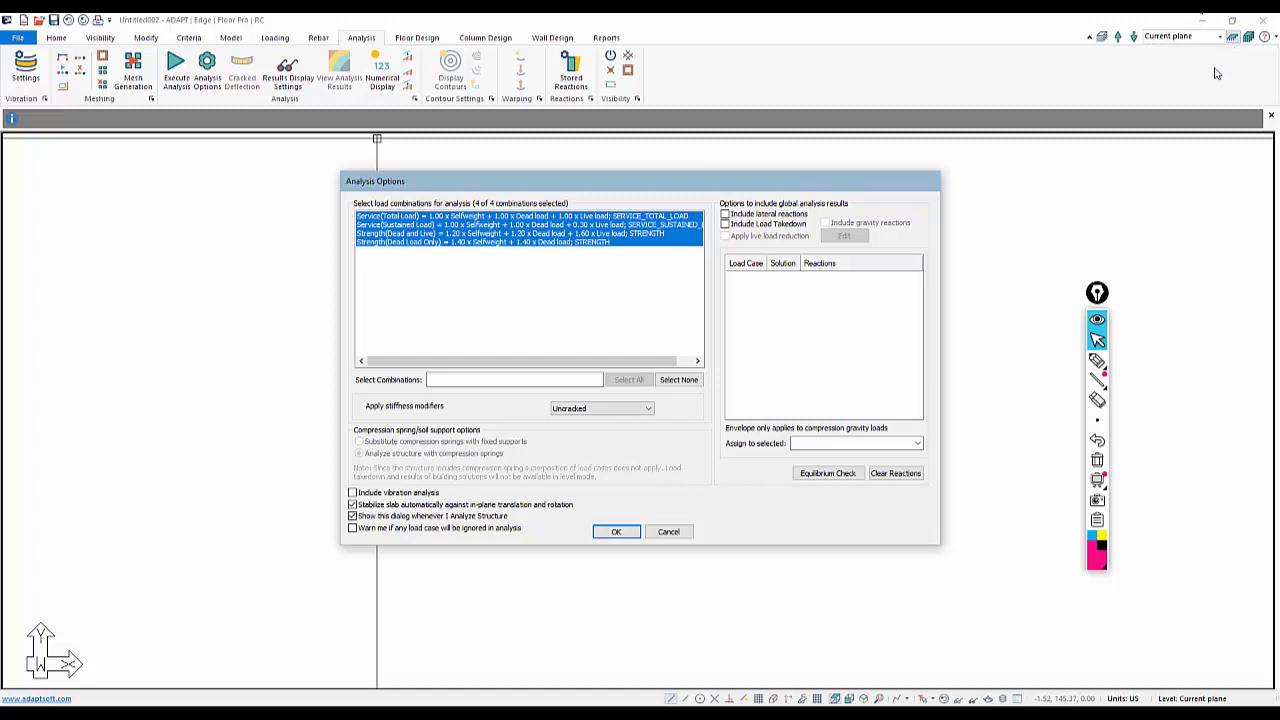
{"action": "left_click", "coordinate": [588, 410]}
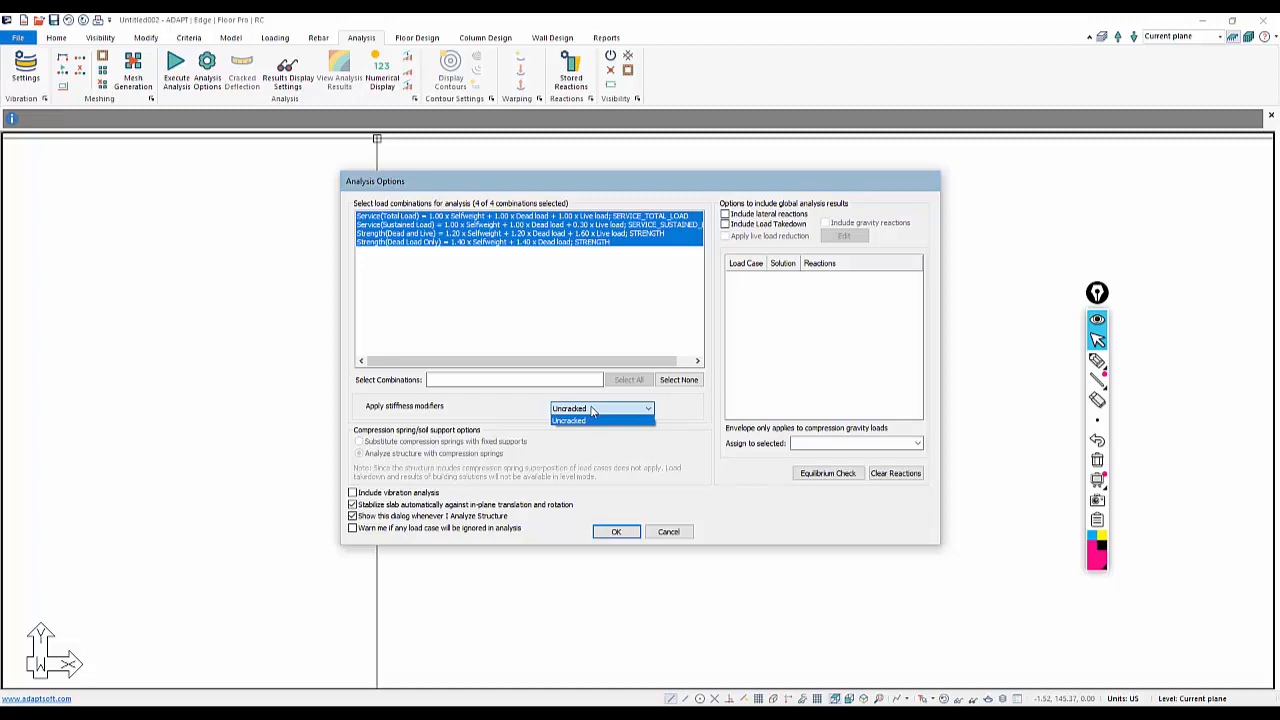
{"action": "left_click", "coordinate": [664, 546]}
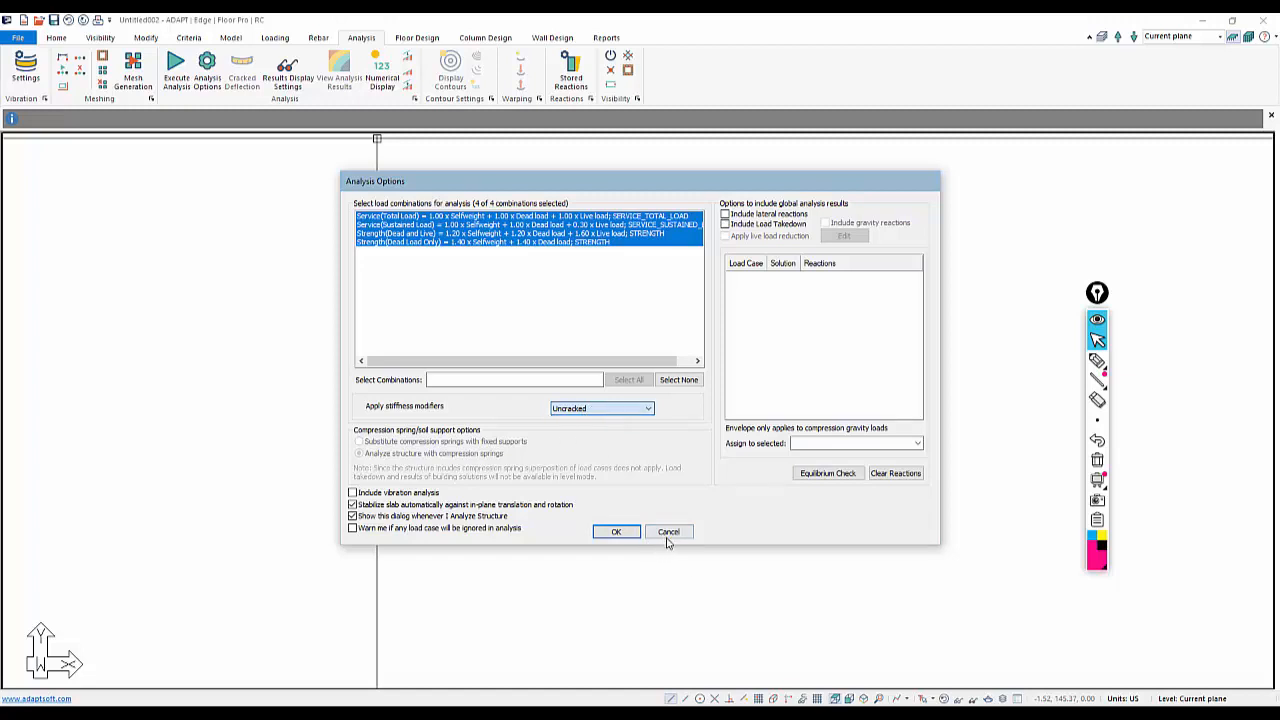
{"action": "left_click", "coordinate": [676, 533]}
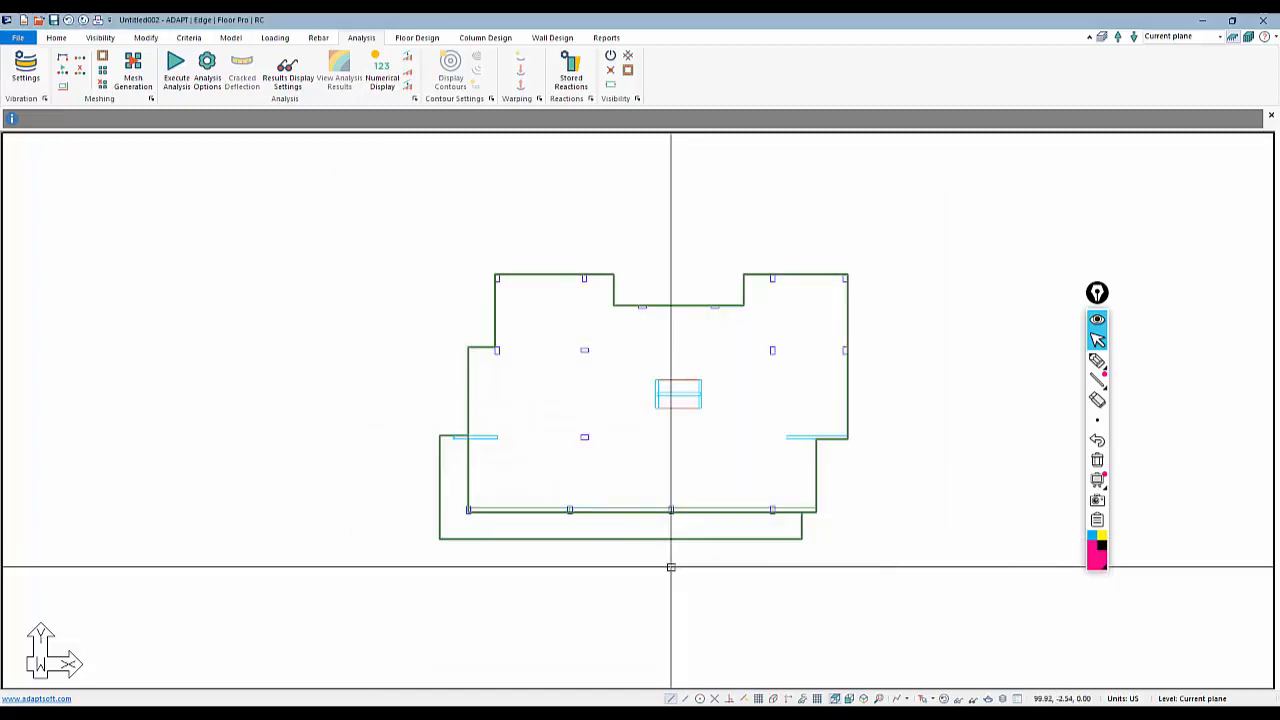
{"action": "scroll", "coordinate": [644, 530], "scroll_direction": "down", "scroll_amount": 2}
{"action": "scroll", "coordinate": [644, 530], "scroll_direction": "down", "scroll_amount": 1}
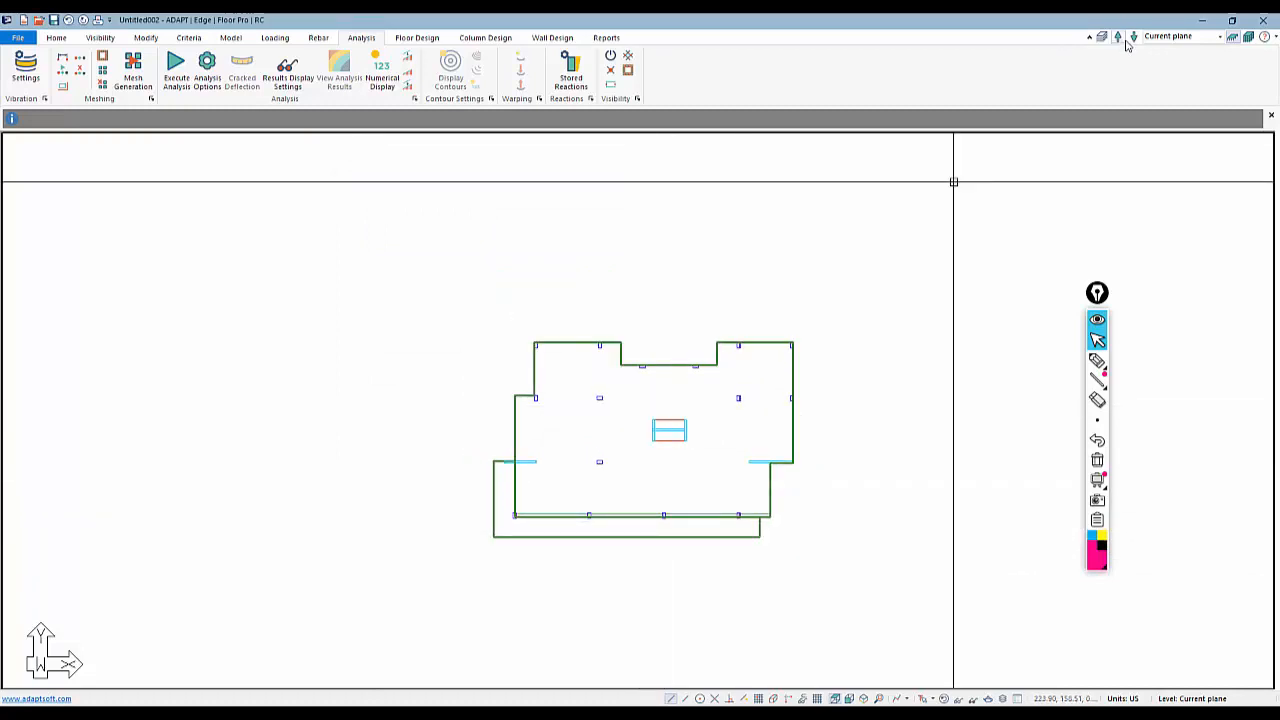
{"action": "scroll", "coordinate": [763, 463], "scroll_direction": "up", "scroll_amount": 3}
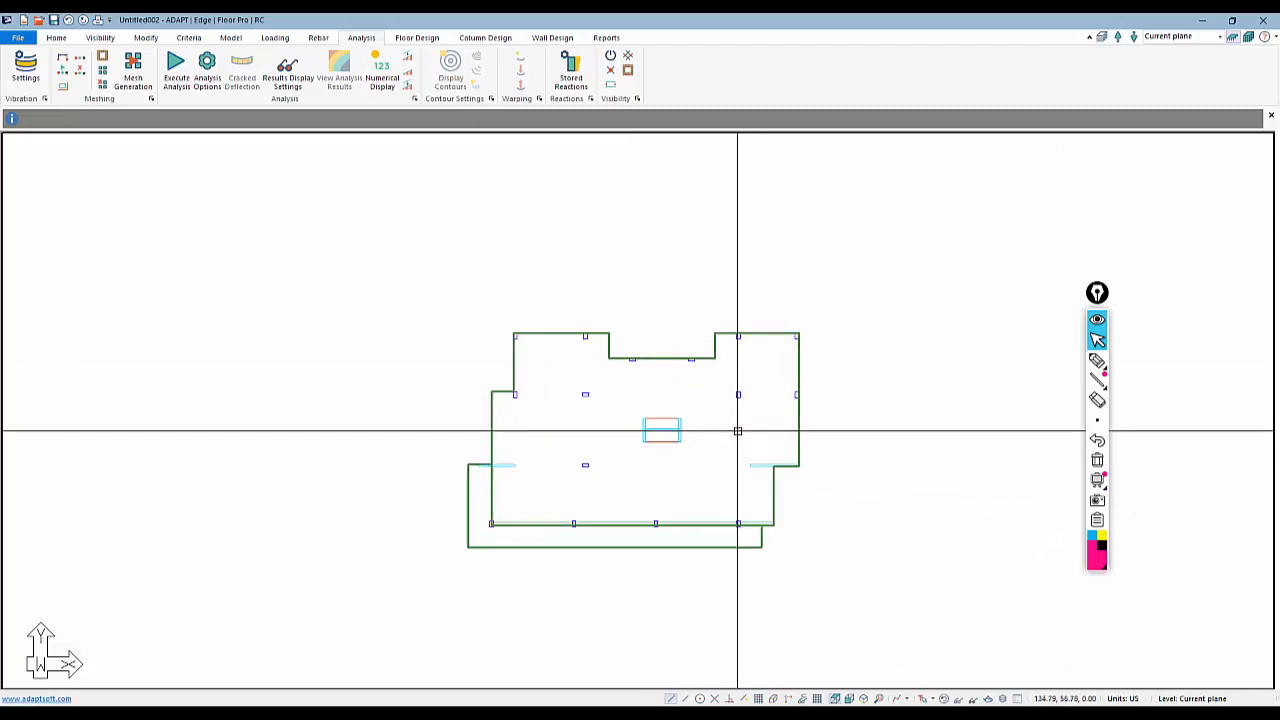
{"action": "scroll", "coordinate": [667, 430], "scroll_direction": "up", "scroll_amount": 1}
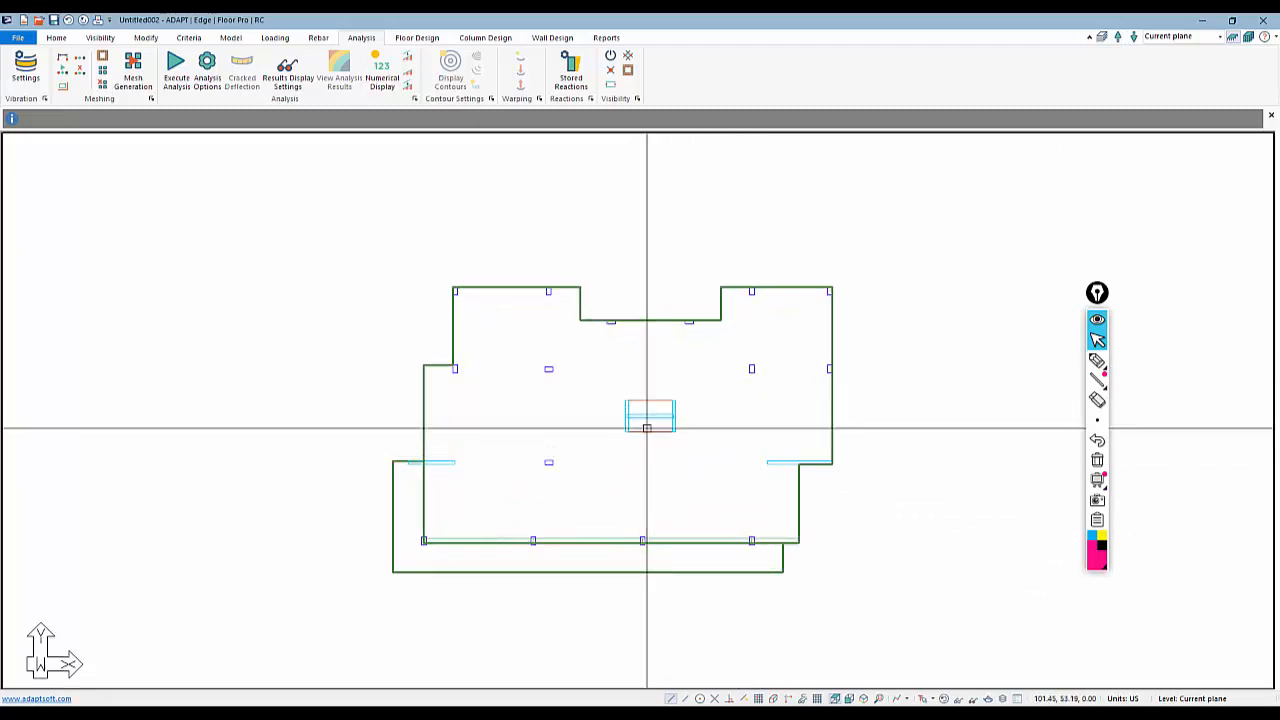
{"action": "scroll", "coordinate": [647, 427], "scroll_direction": "down", "scroll_amount": 1}
{"action": "middle_click_drag", "start_coordinate": [465, 516], "coordinate": [477, 486]}
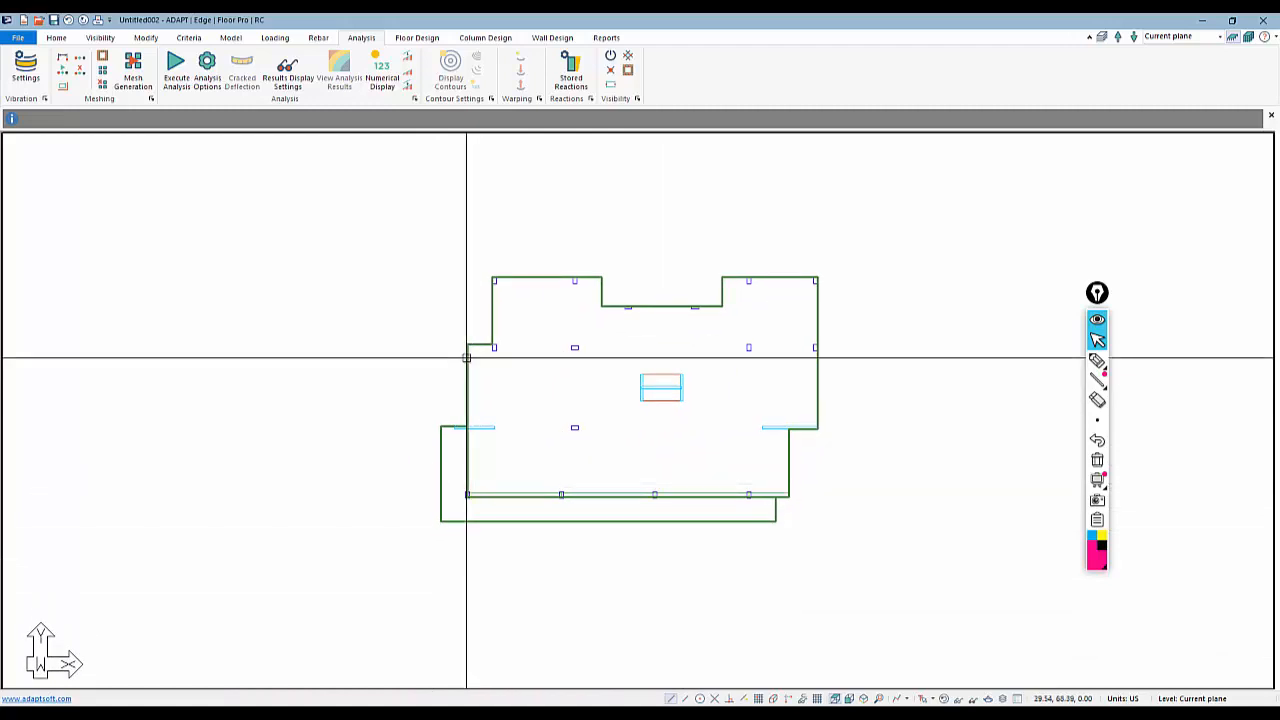
Add a combination usage named Cracked70 through the stiffness modifiers of the wall at the slab's east edge
{"action": "scroll", "coordinate": [655, 382], "scroll_direction": "up", "scroll_amount": 2}
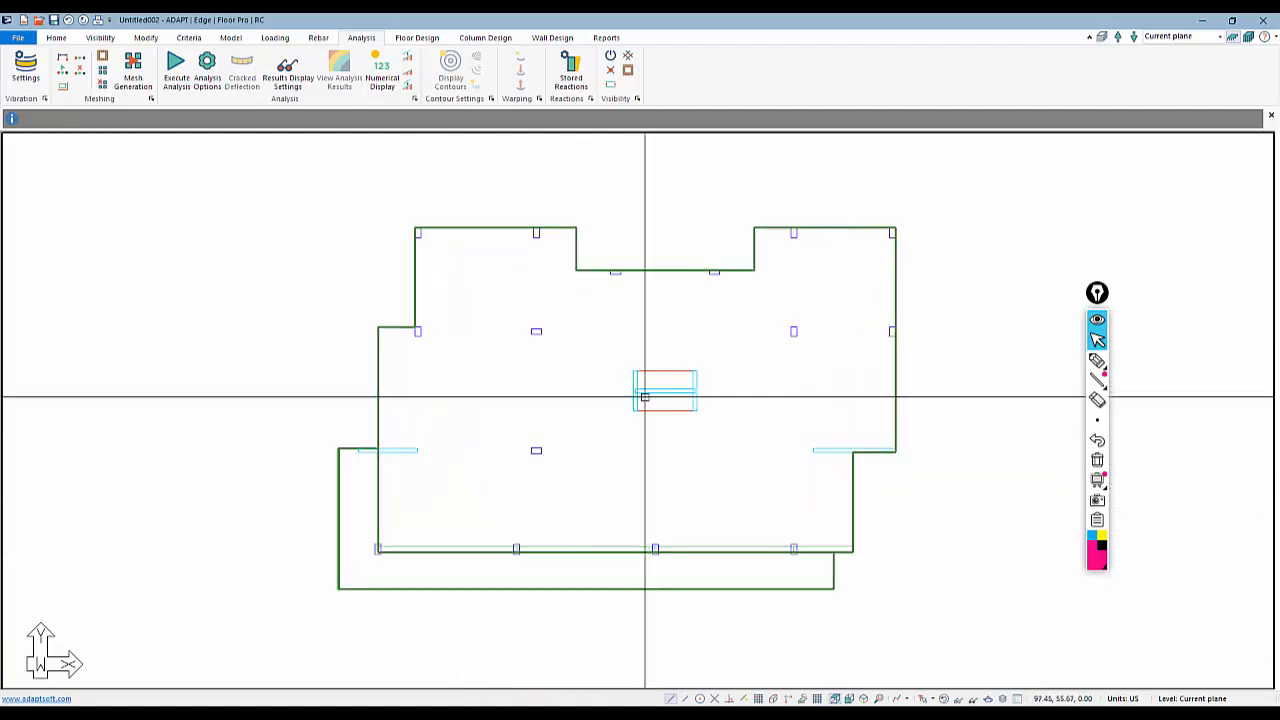
{"action": "double_click", "coordinate": [829, 455]}
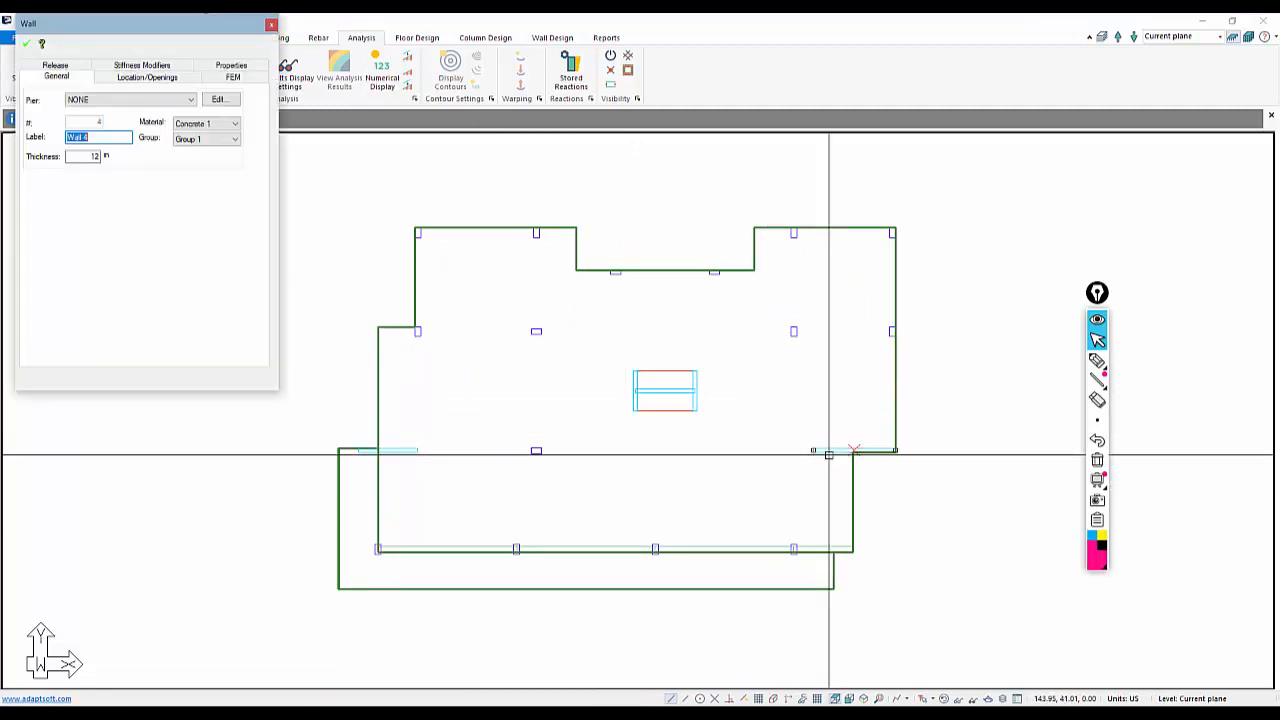
{"action": "left_click", "coordinate": [142, 76]}
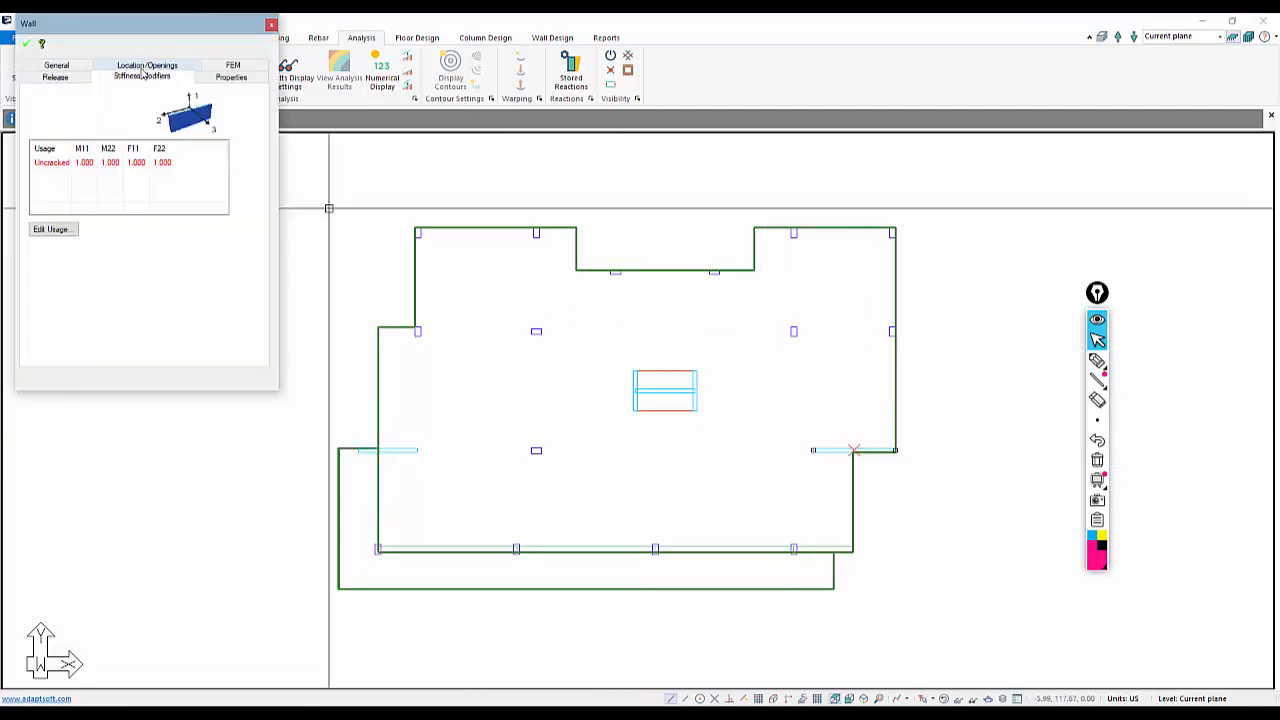
{"action": "left_click", "coordinate": [56, 230]}
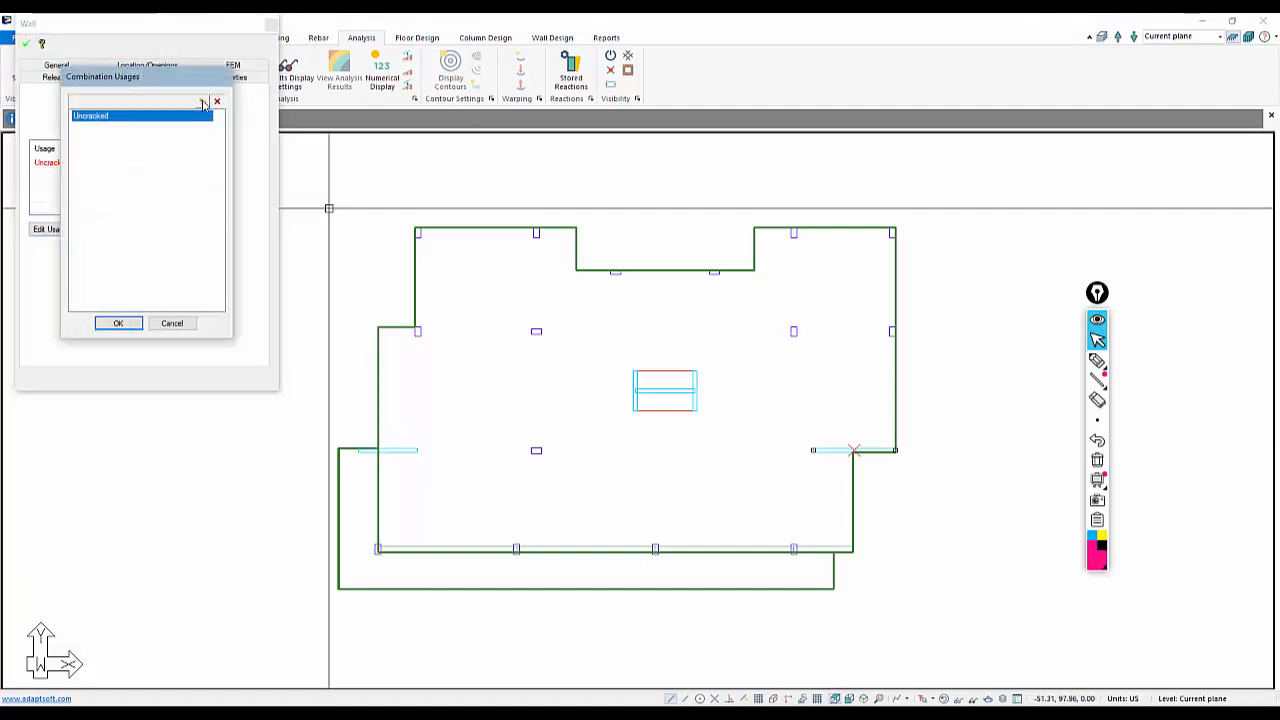
{"action": "left_click", "coordinate": [203, 104]}
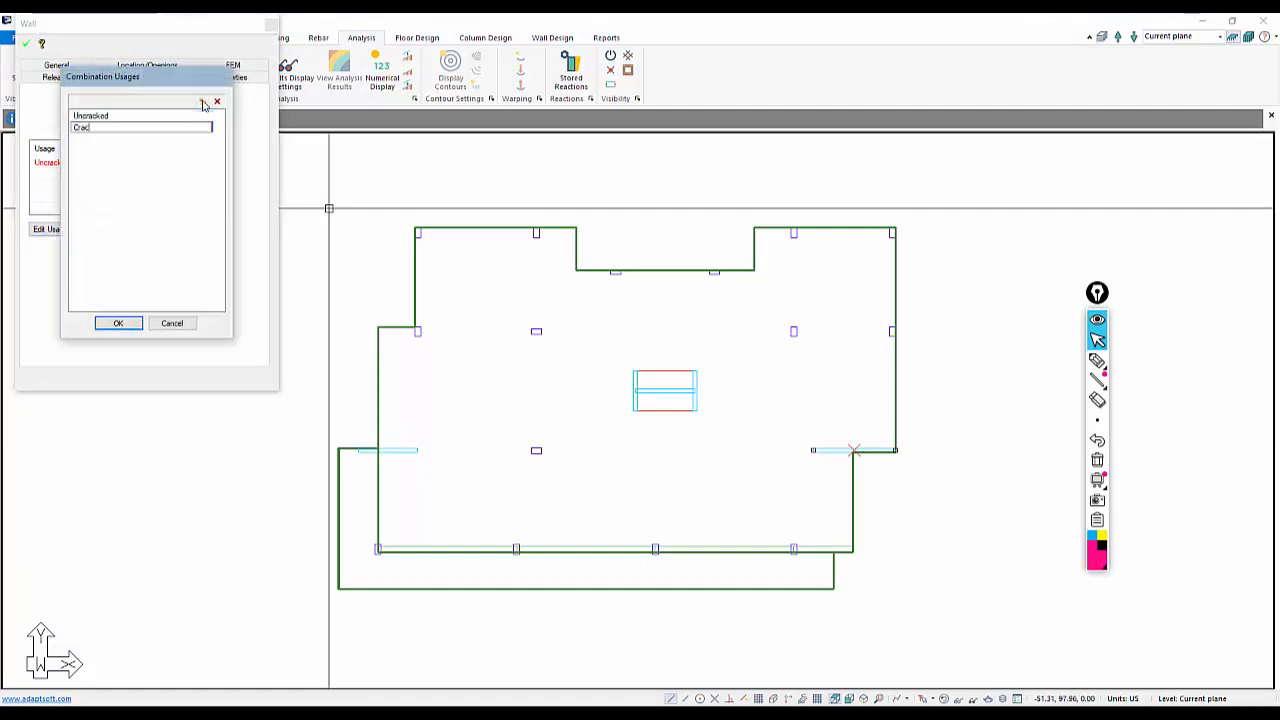
{"action": "type", "text": "Cracked70"}
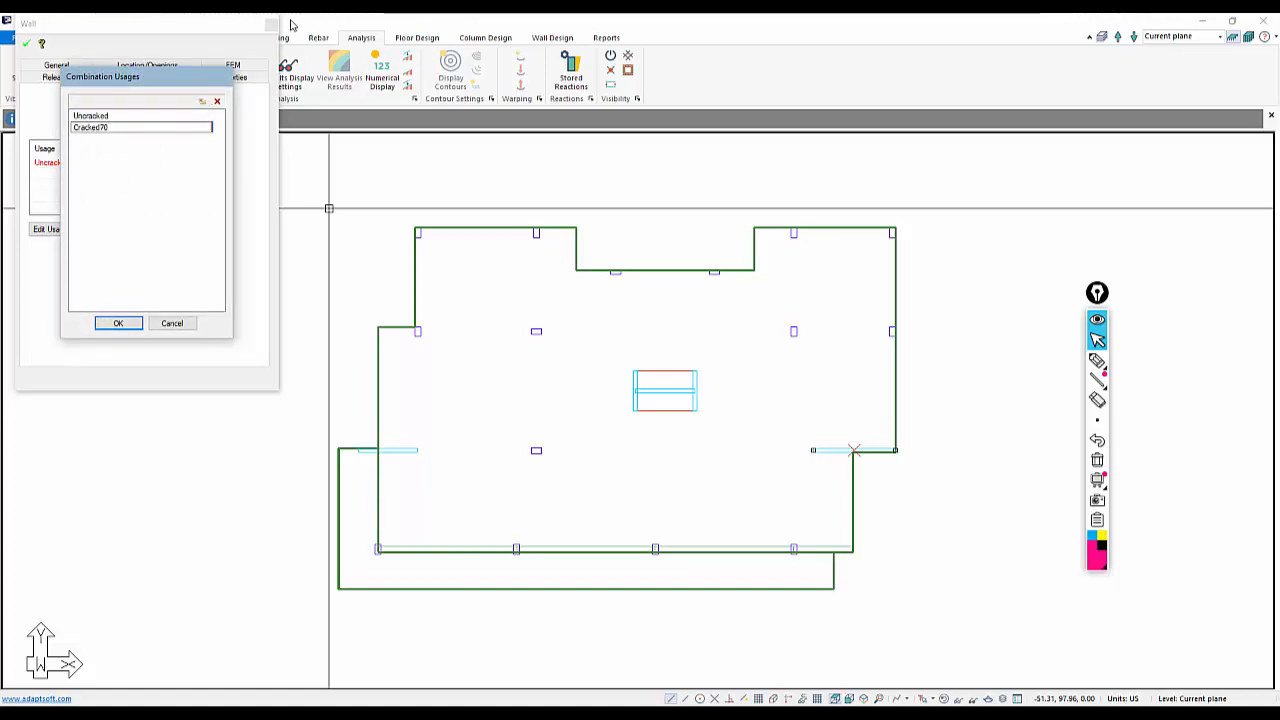
{"action": "key", "text": "Return"}
Add the combination usages Cracked50 and Cracked25, accept the usage list and close the wall's properties
{"action": "left_click", "coordinate": [203, 104]}
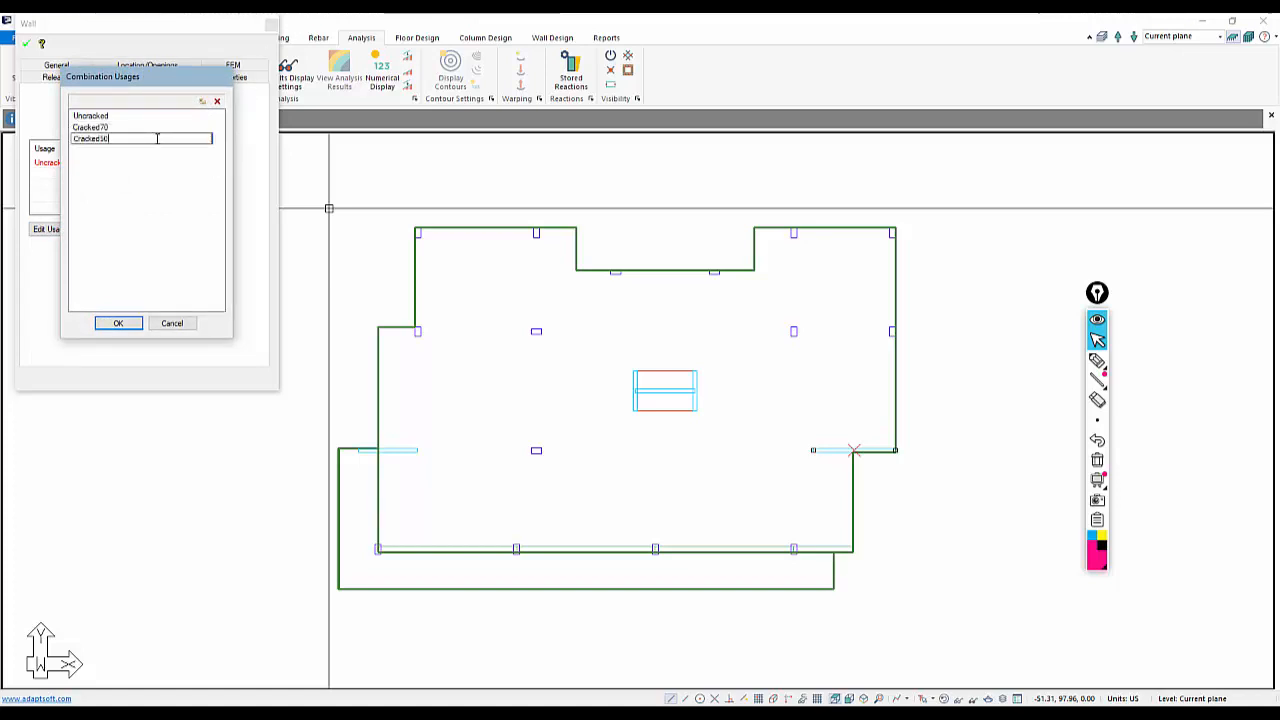
{"action": "type", "text": "Cracked50"}
{"action": "key", "text": "Return"}
{"action": "left_click", "coordinate": [203, 101]}
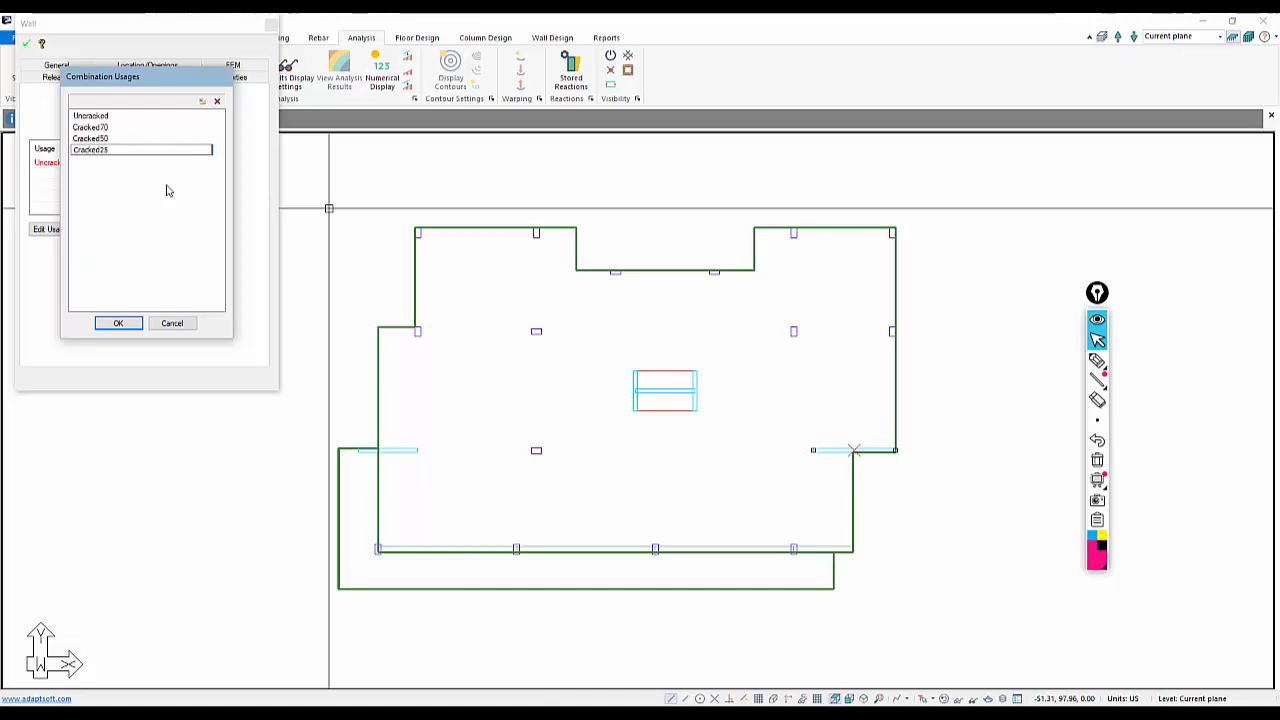
{"action": "left_click", "coordinate": [120, 323]}
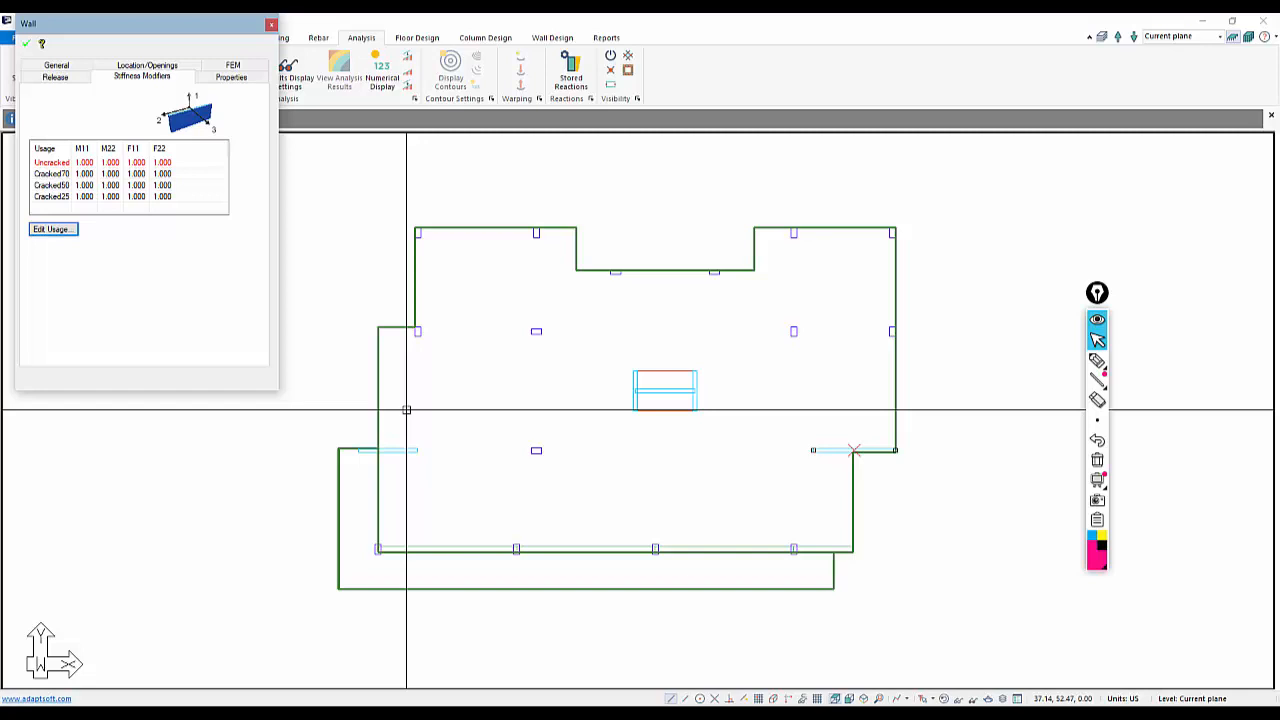
{"action": "key", "text": "Escape"}
Display the whole building in multi-level mode from an isometric view
{"action": "scroll", "coordinate": [588, 400], "scroll_direction": "down", "scroll_amount": 5}
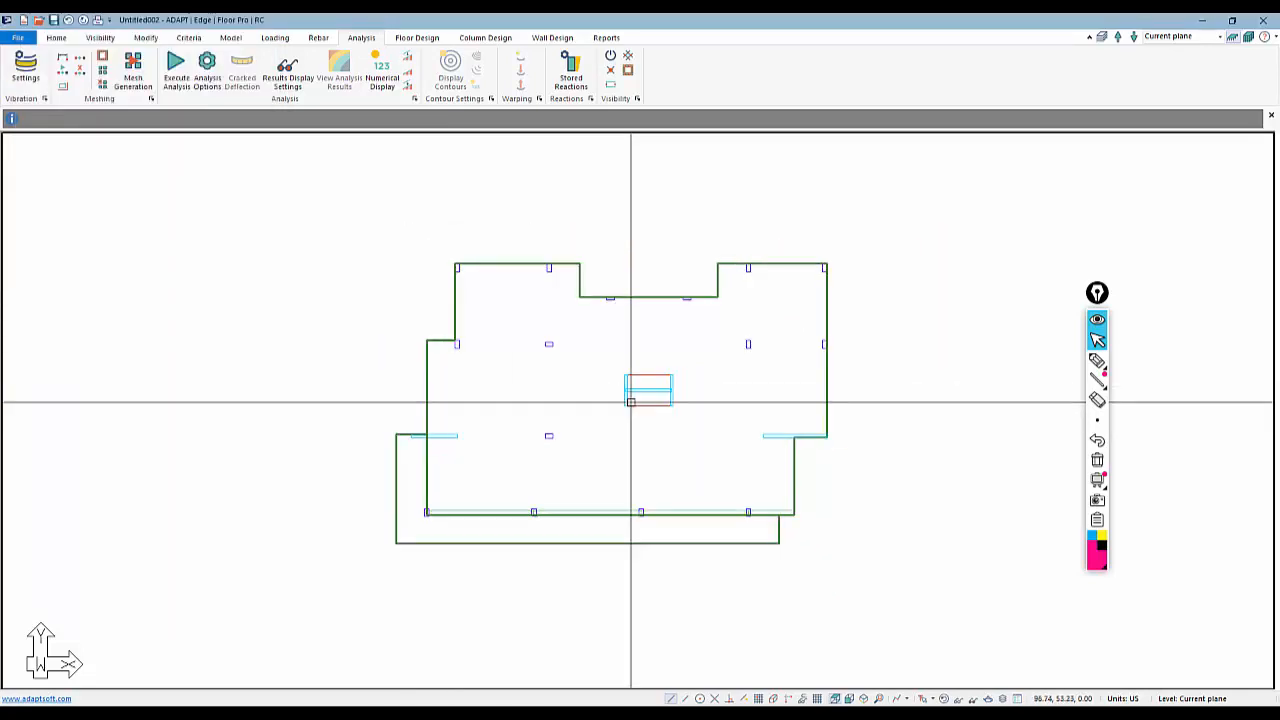
{"action": "scroll", "coordinate": [627, 418], "scroll_direction": "up", "scroll_amount": 5}
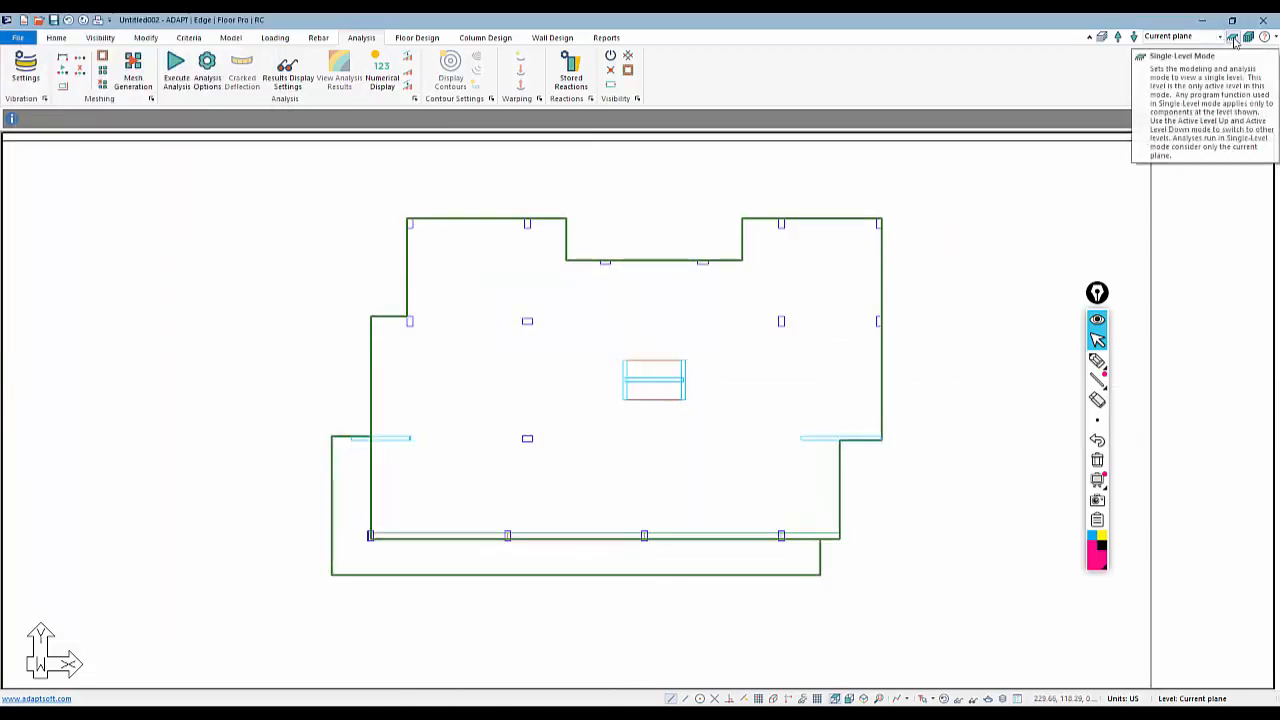
{"action": "left_click", "coordinate": [864, 699]}
{"action": "left_click", "coordinate": [1248, 36]}
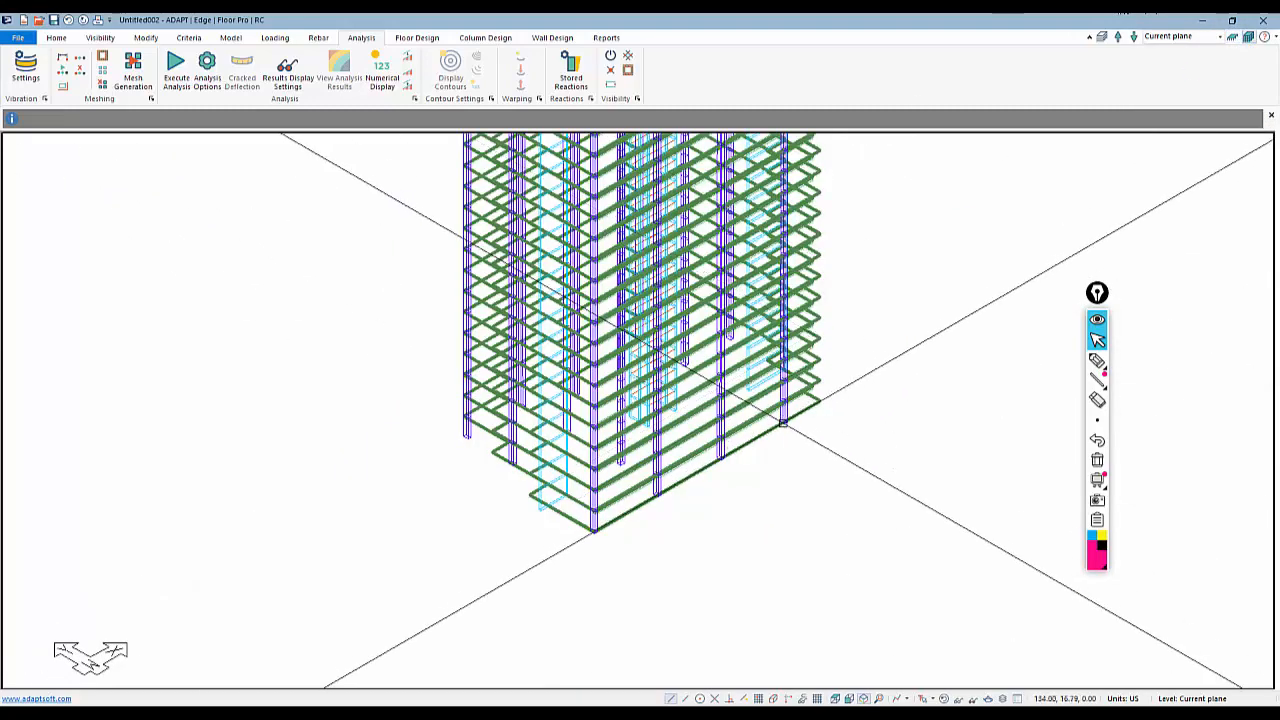
{"action": "scroll", "coordinate": [733, 602], "scroll_direction": "down", "scroll_amount": 4}
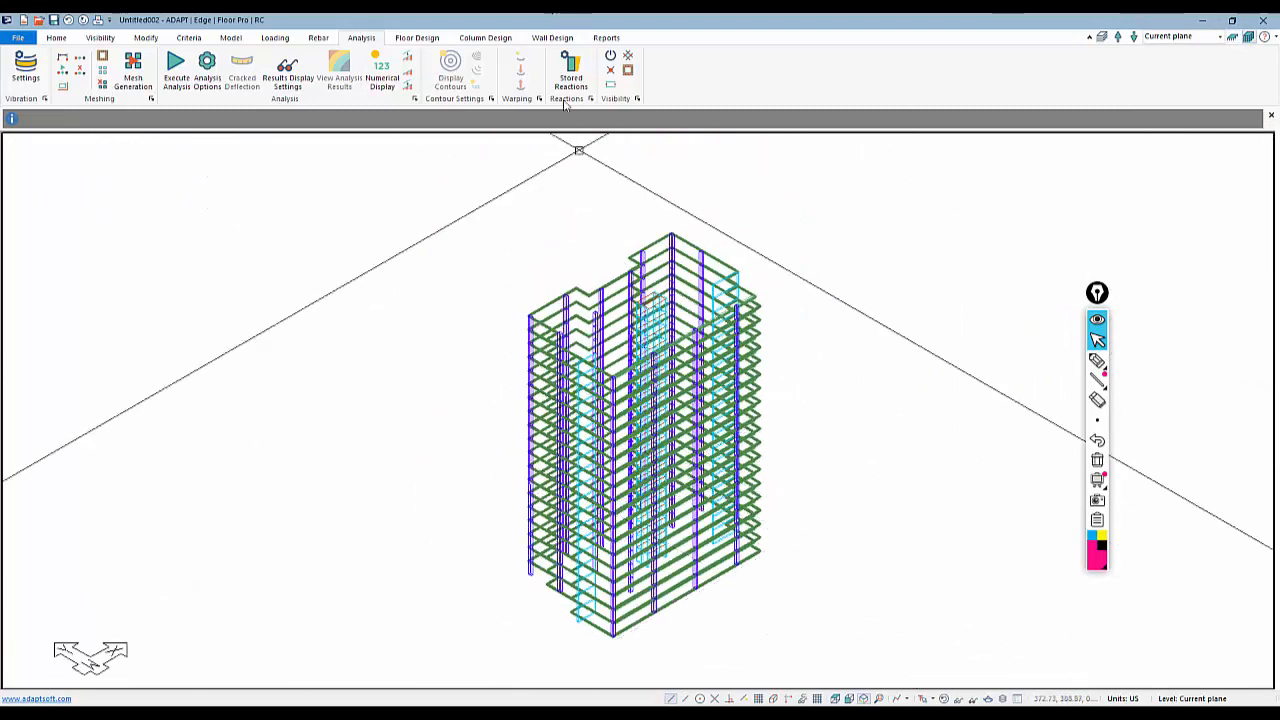
{"action": "middle_click_drag", "start_coordinate": [621, 268], "coordinate": [691, 308]}
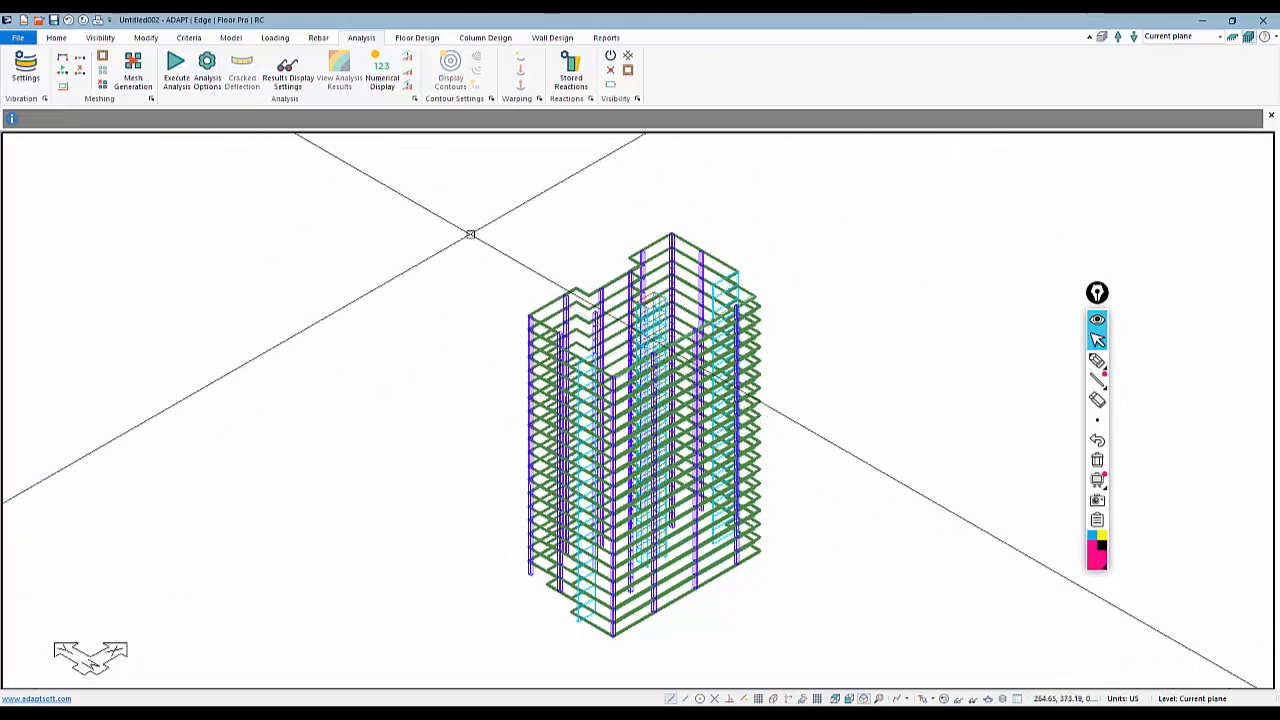
{"action": "left_click_drag", "start_coordinate": [457, 172], "coordinate": [854, 660]}
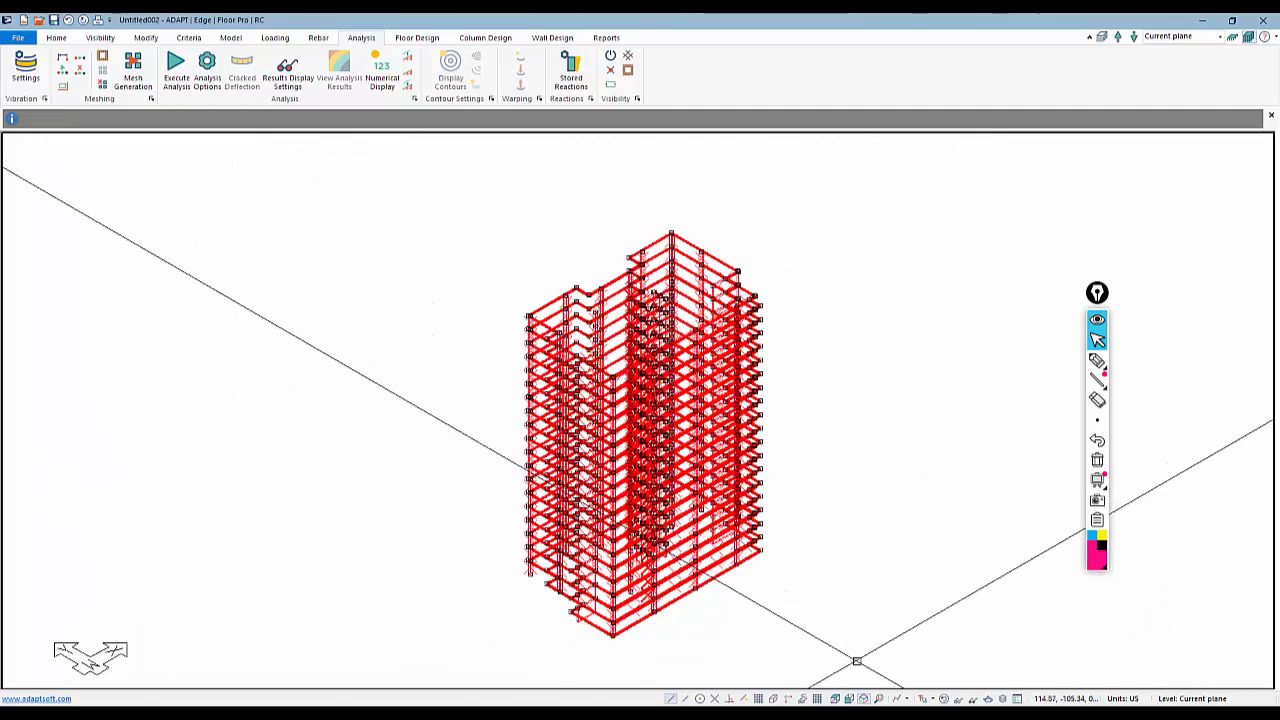
{"action": "left_click", "coordinate": [148, 40]}
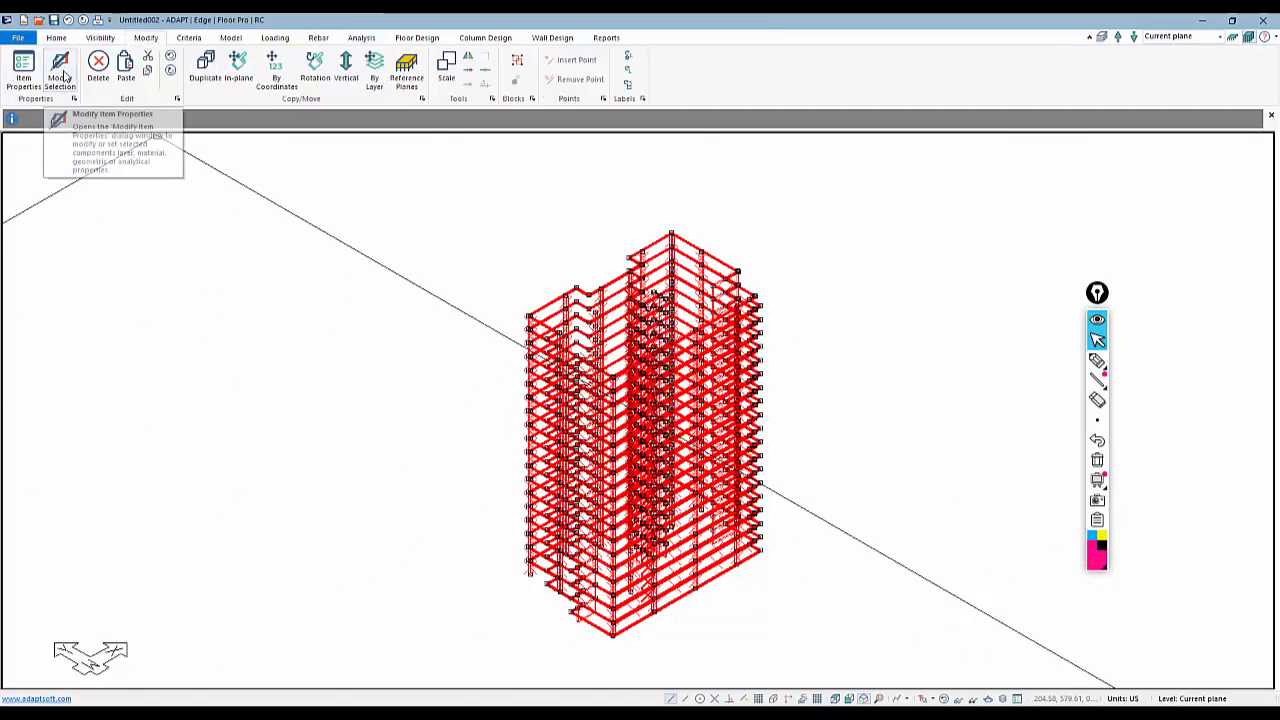
{"action": "left_click", "coordinate": [61, 72]}
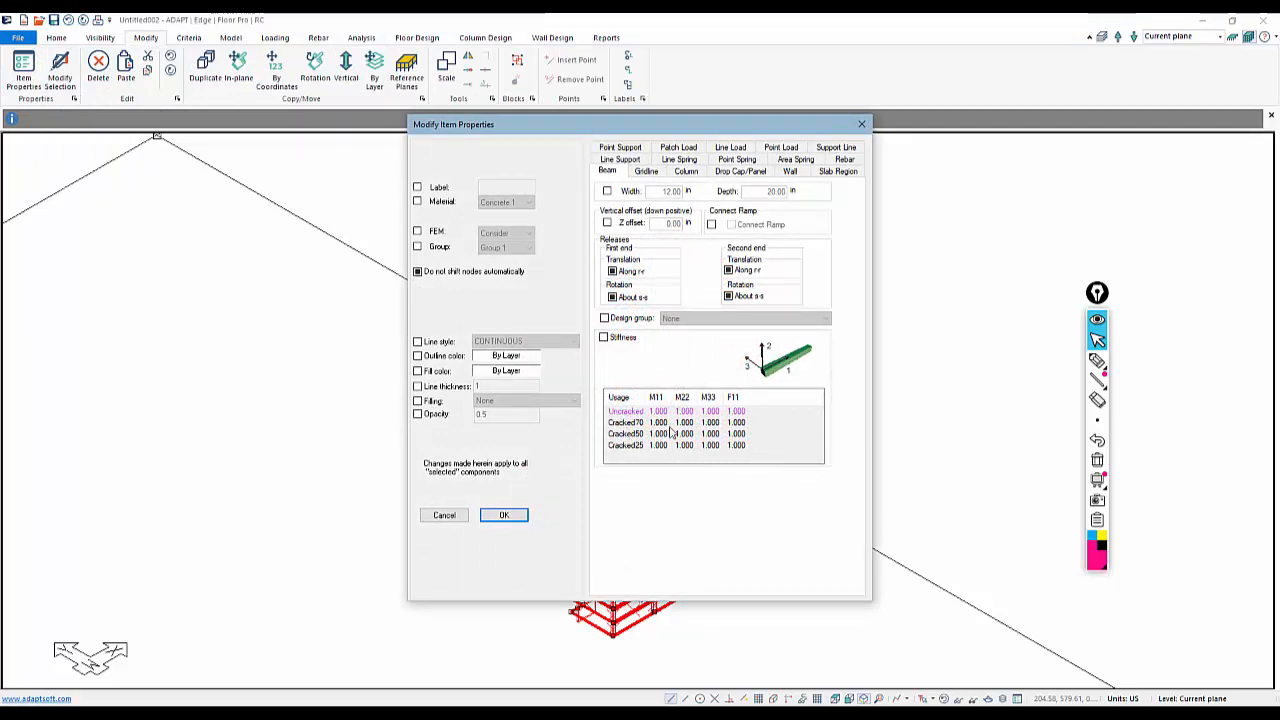
{"action": "left_click", "coordinate": [786, 174]}
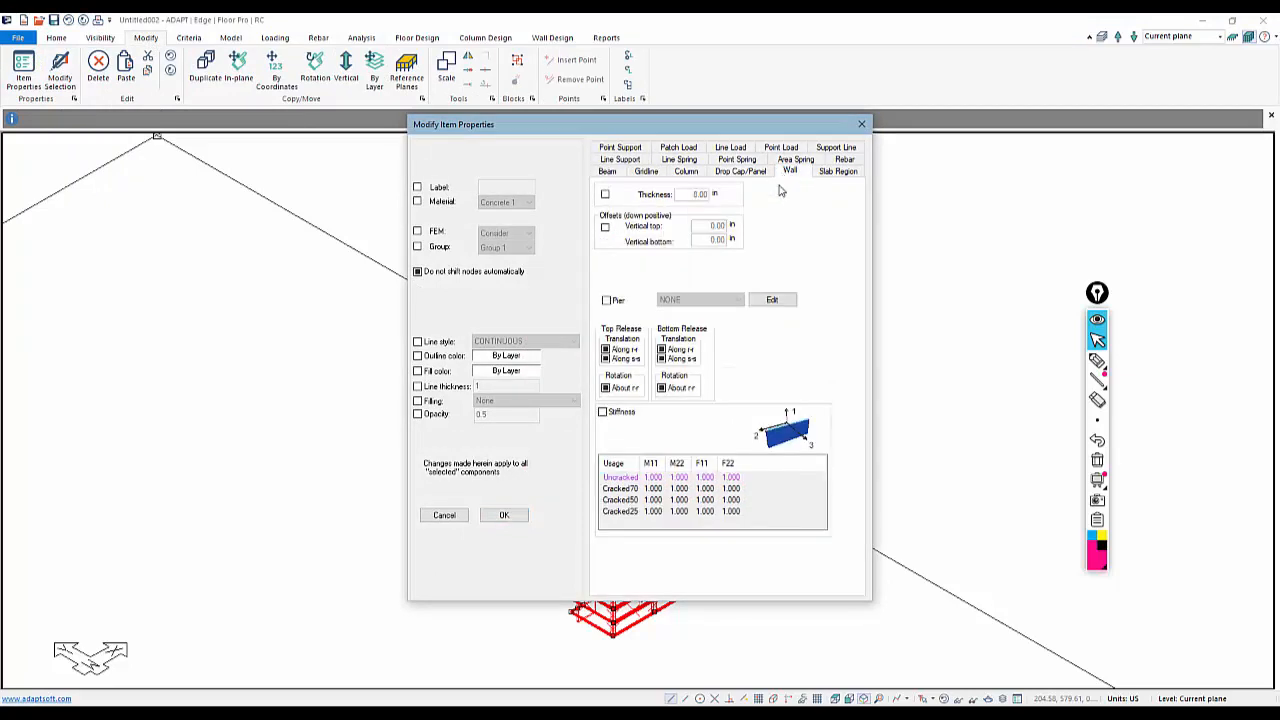
{"action": "left_click", "coordinate": [603, 412]}
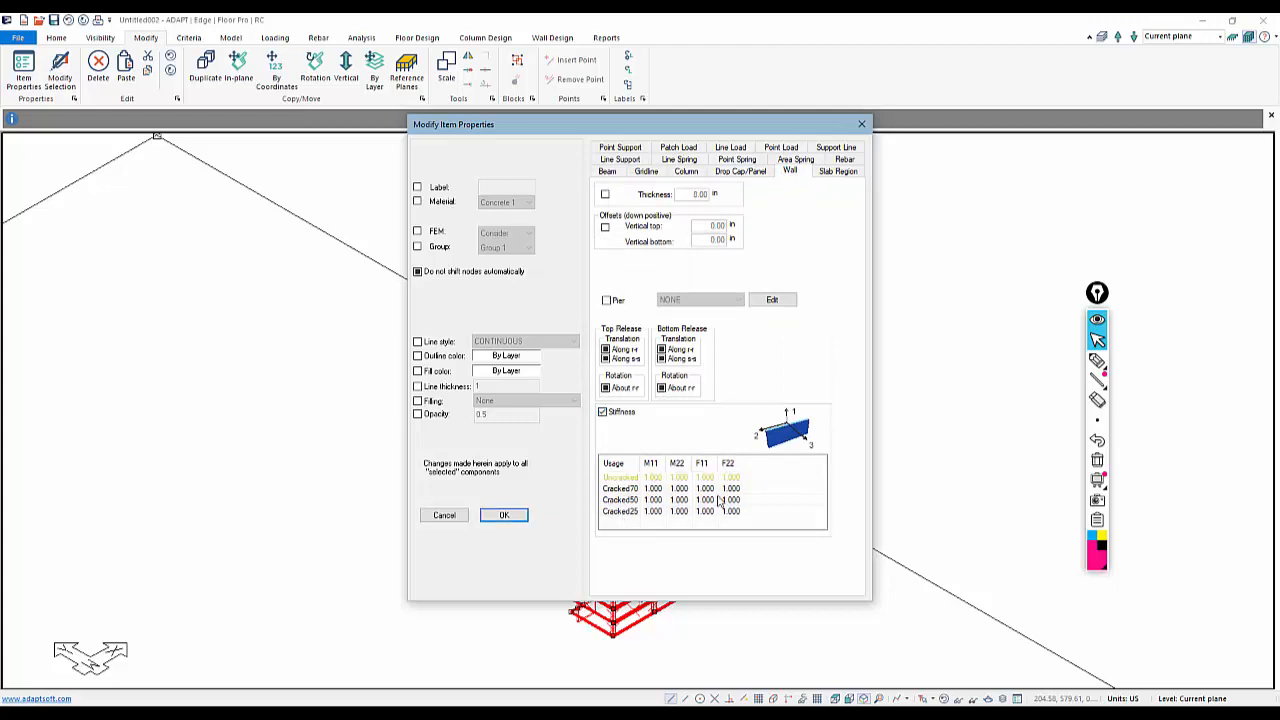
{"action": "left_click_drag", "start_coordinate": [545, 127], "coordinate": [1089, 156]}
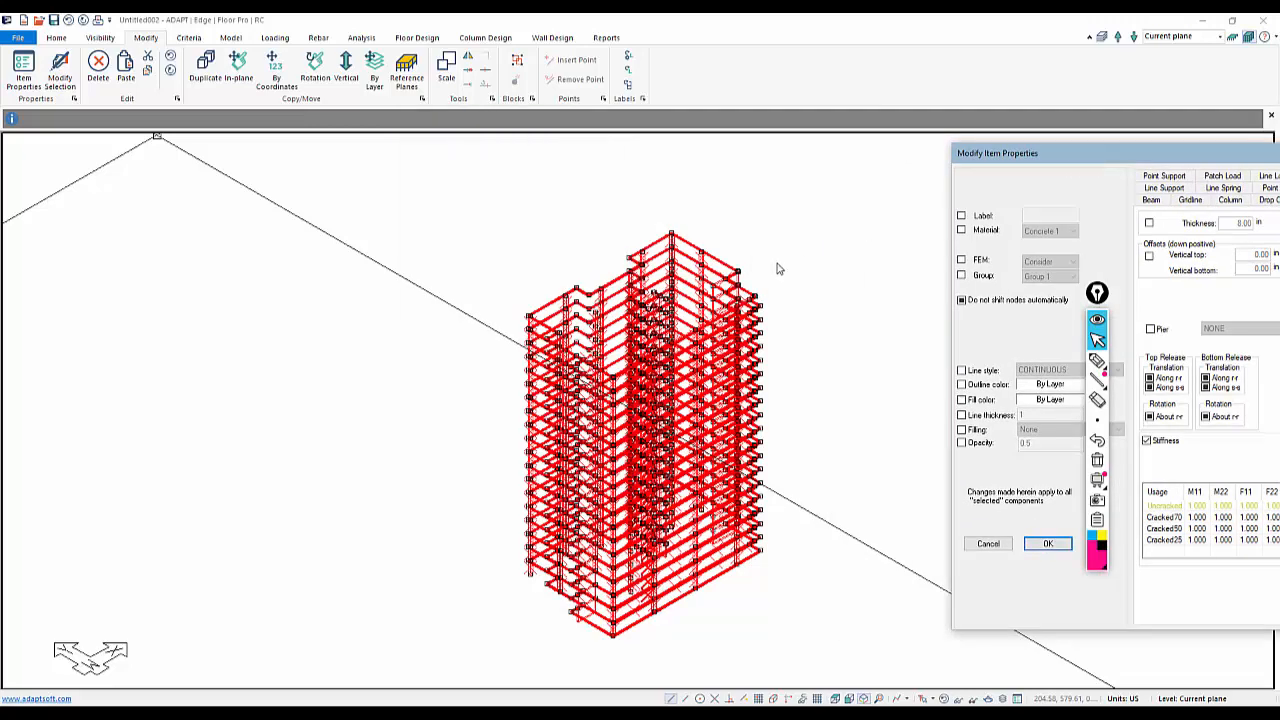
{"action": "left_click", "coordinate": [988, 543]}
Show only the walls of the building and select all of them across every level
{"action": "left_click", "coordinate": [552, 38]}
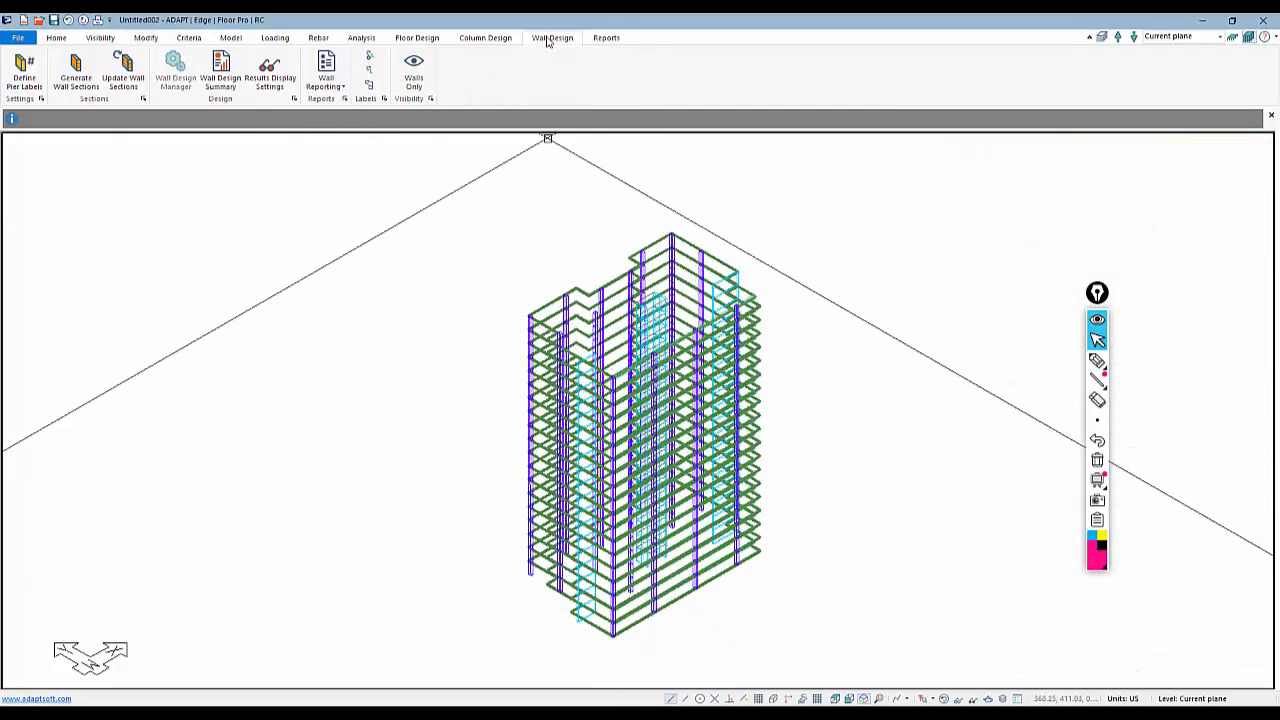
{"action": "left_click", "coordinate": [413, 70]}
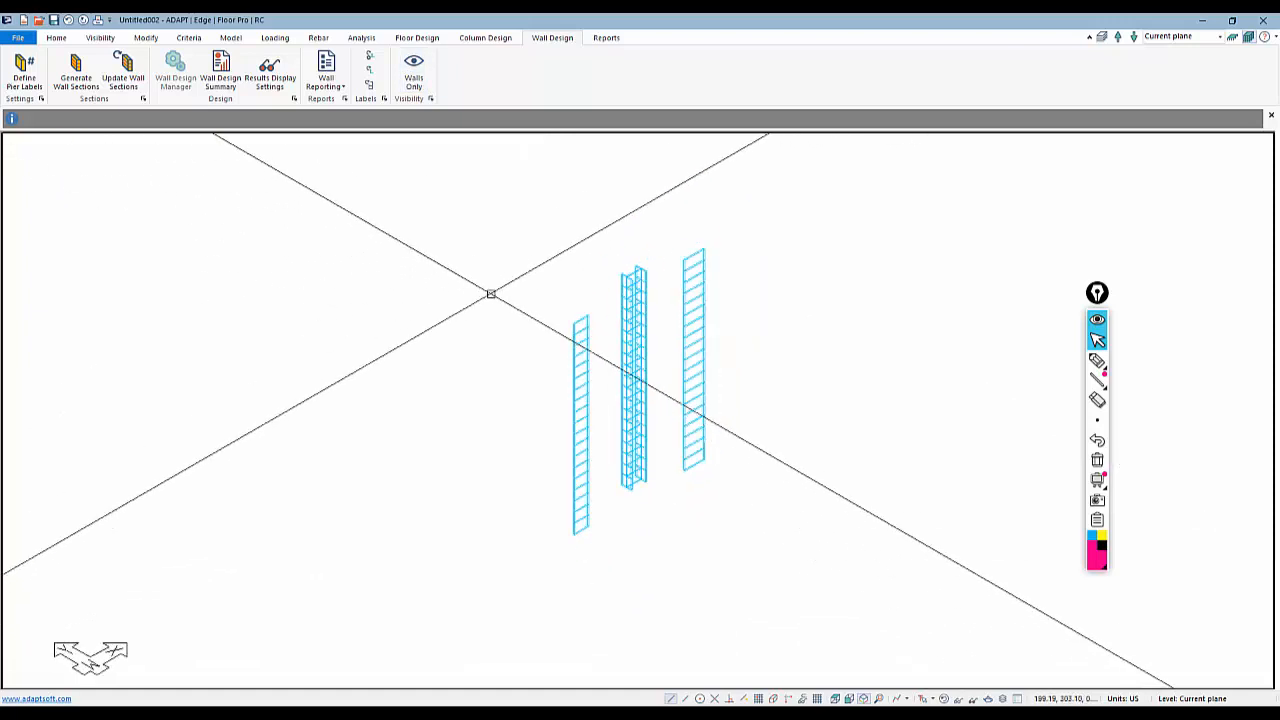
{"action": "left_click_drag", "start_coordinate": [505, 216], "coordinate": [700, 545]}
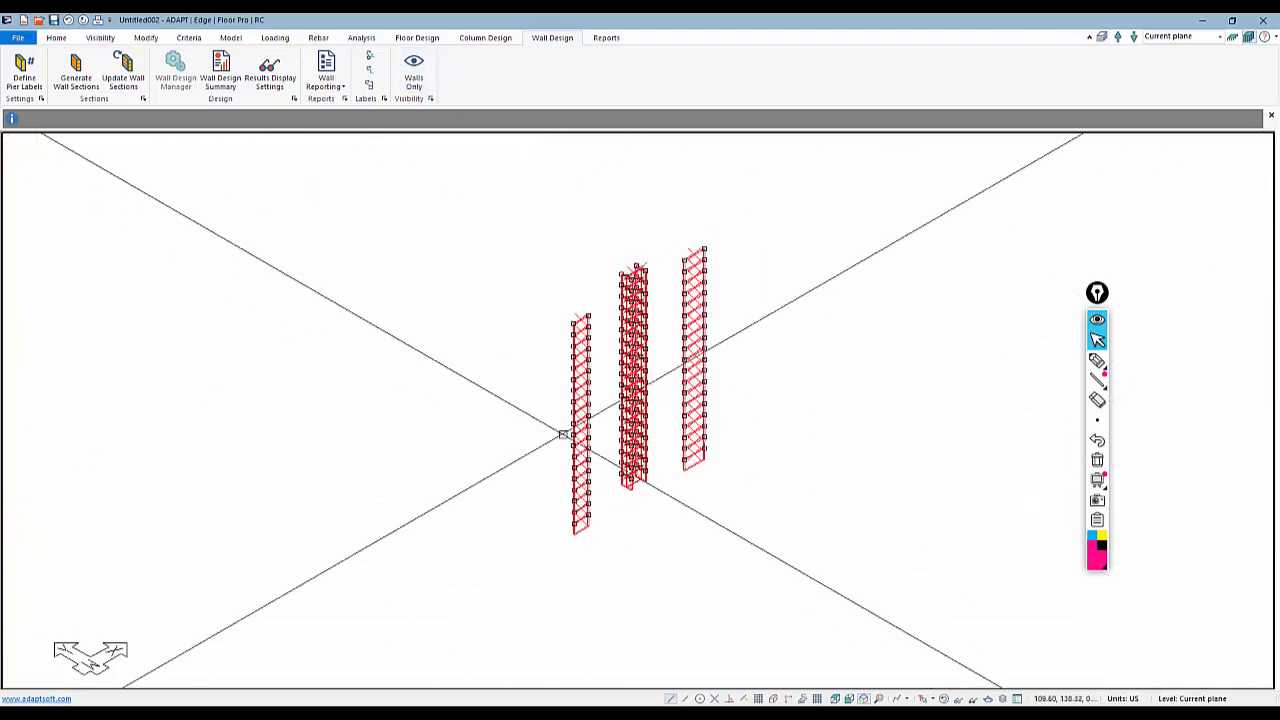
Clear the wall selection and colour-code the walls by material through the analysis results display settings
{"action": "left_click", "coordinate": [797, 283]}
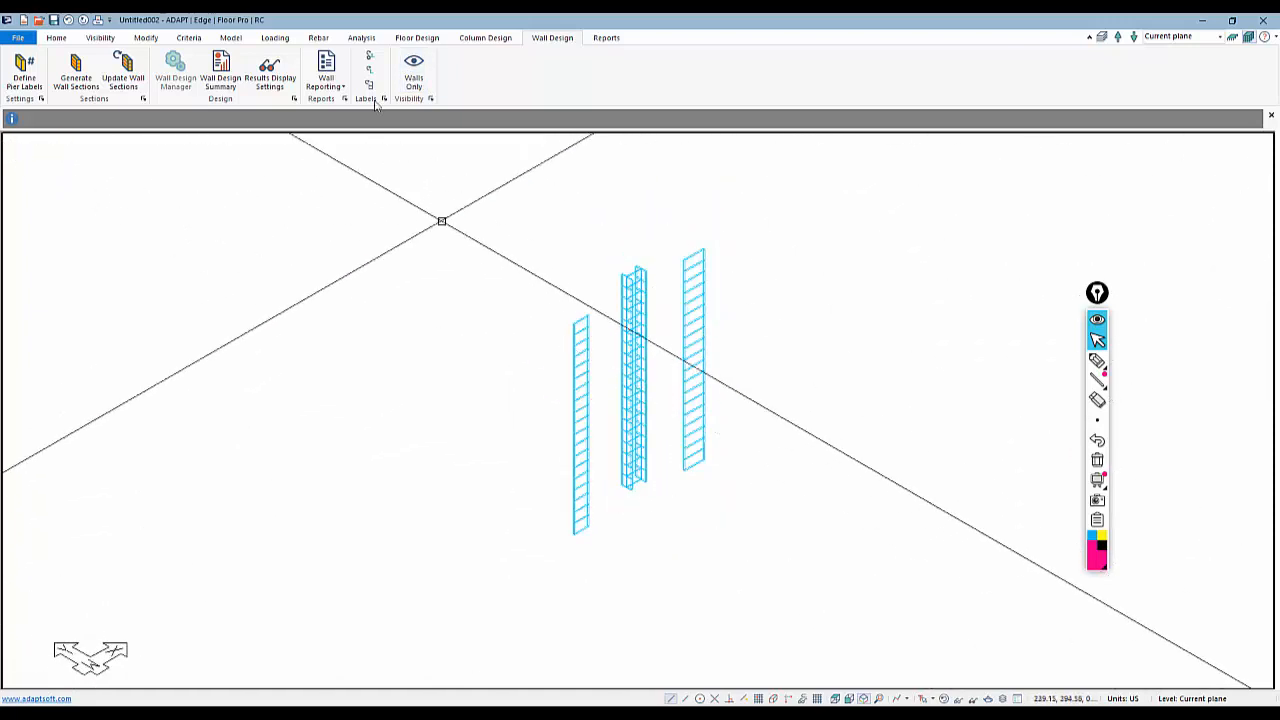
{"action": "left_click", "coordinate": [361, 38]}
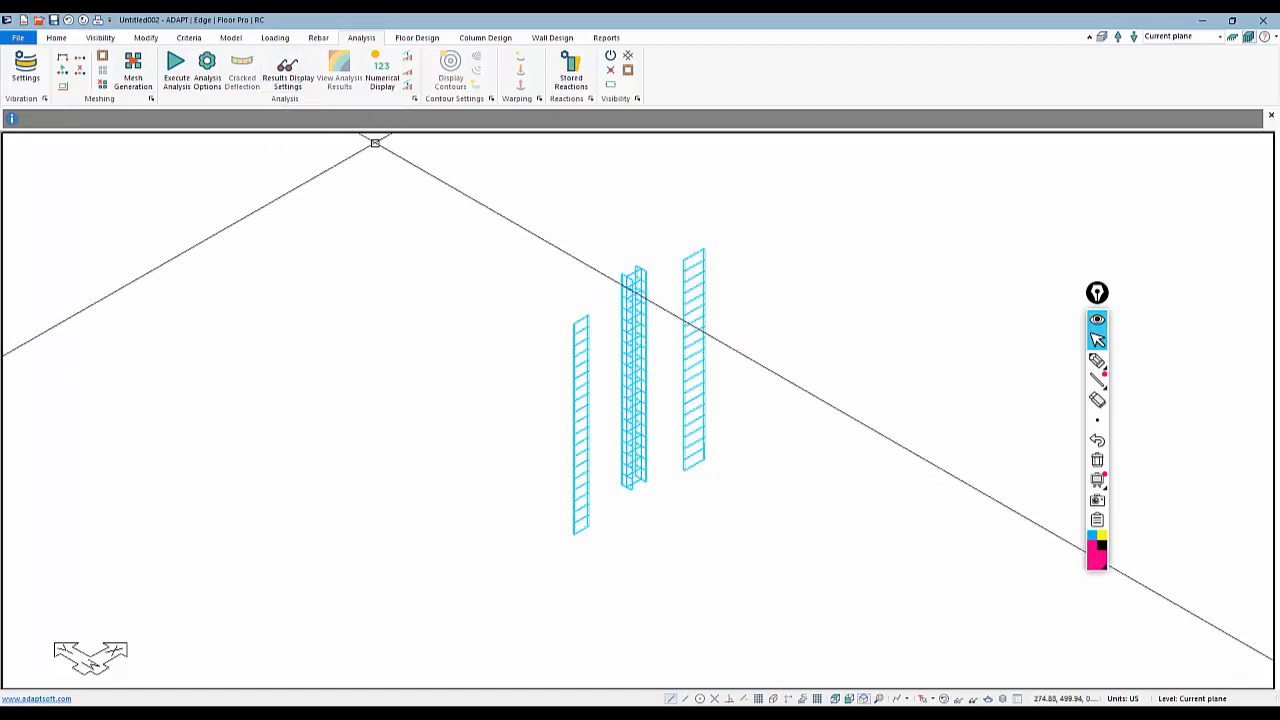
{"action": "left_click", "coordinate": [288, 74]}
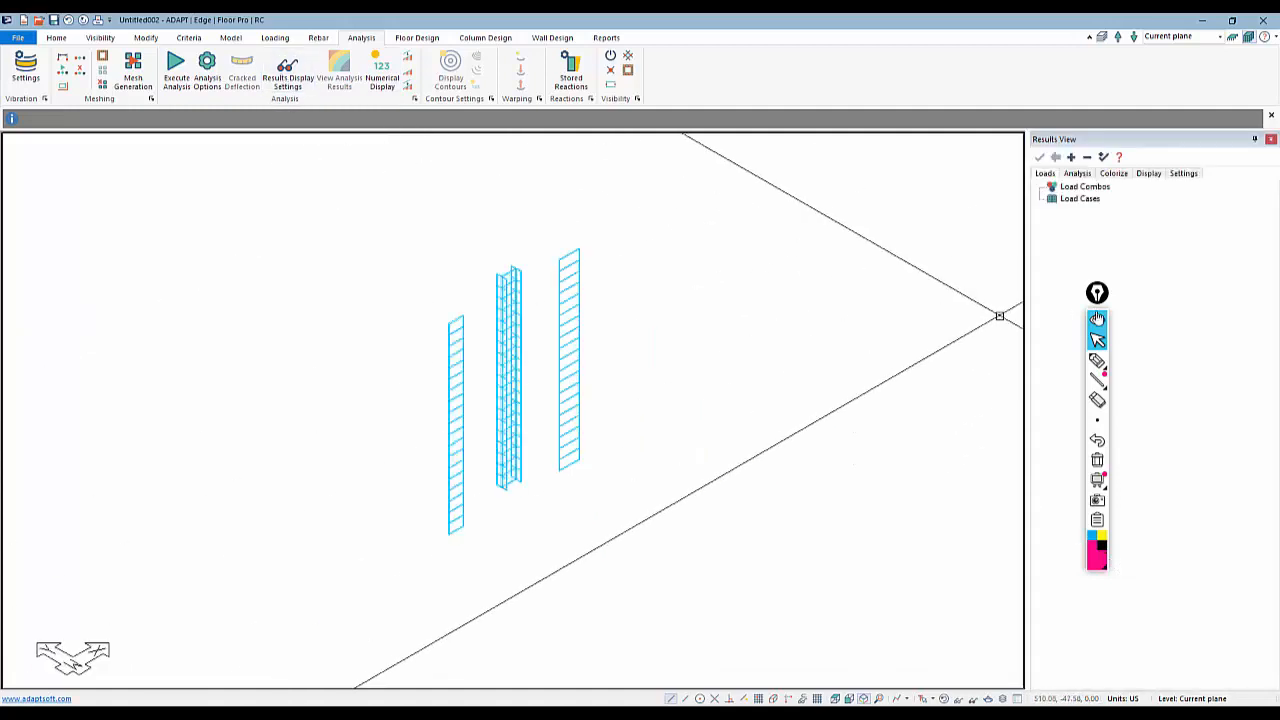
{"action": "left_click", "coordinate": [1118, 175]}
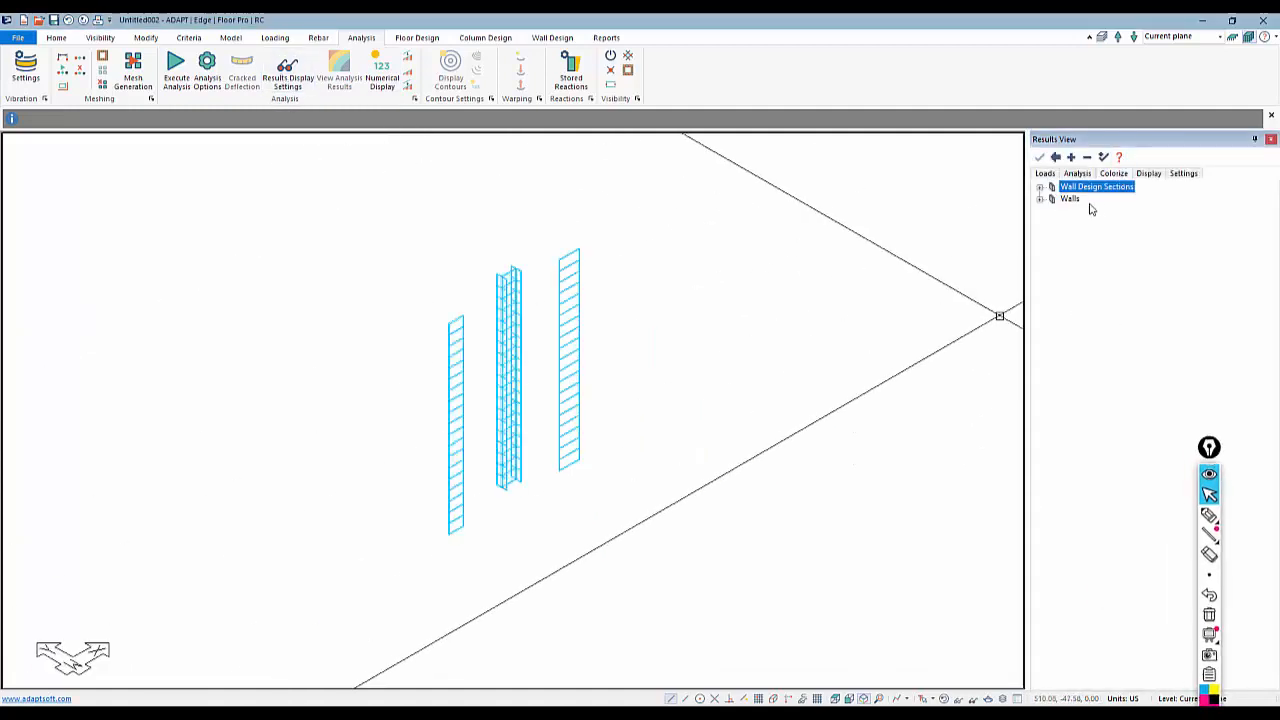
{"action": "left_click", "coordinate": [1041, 200]}
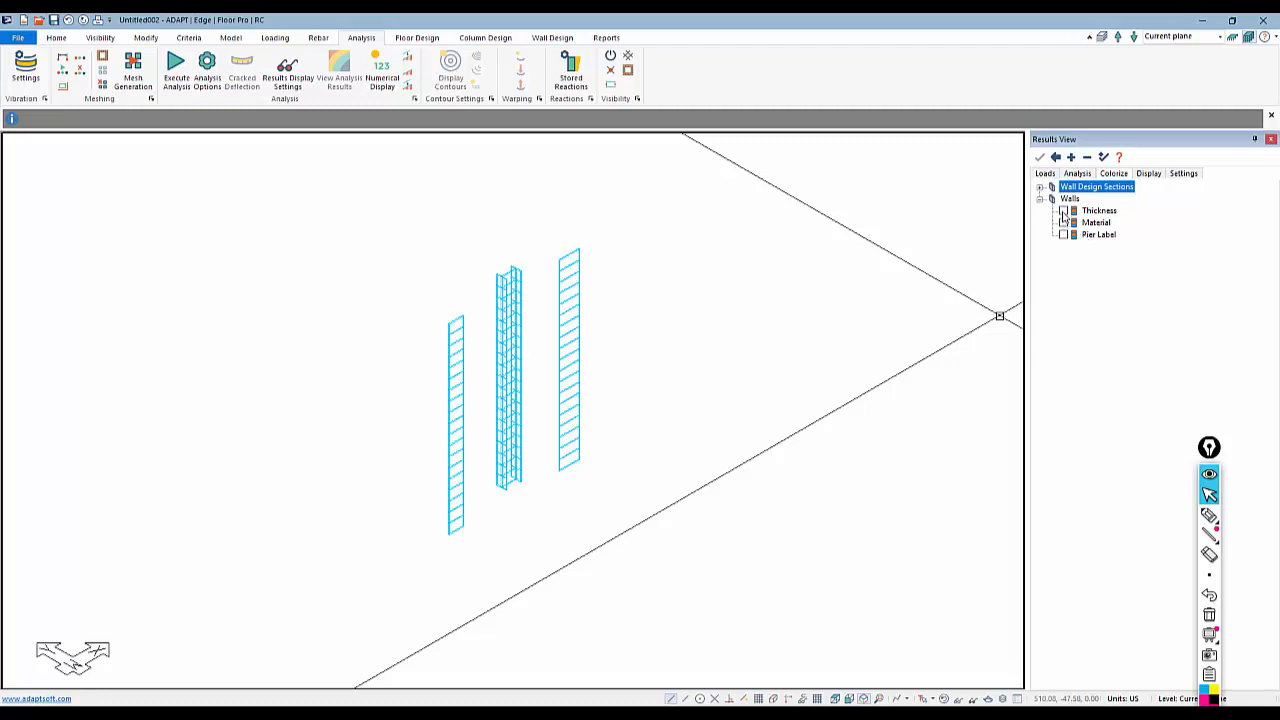
{"action": "left_click", "coordinate": [1064, 222]}
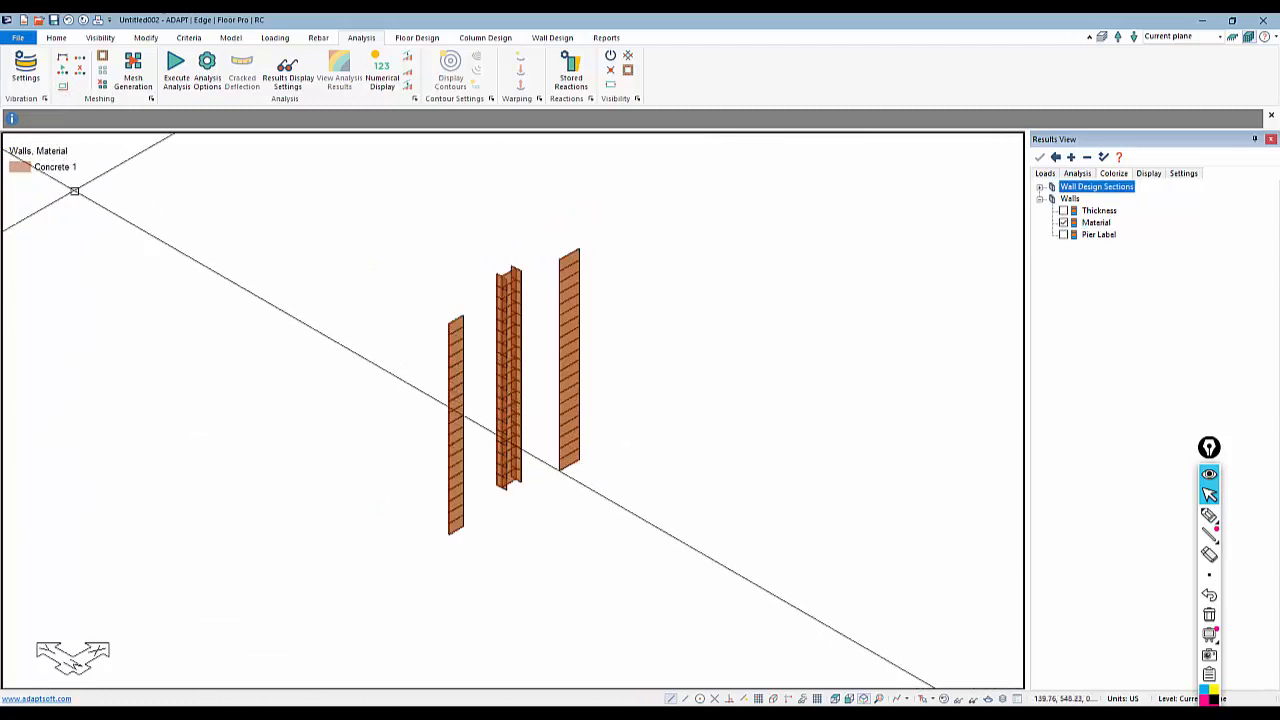
Turn off the colouring of walls by material and close the results display settings
{"action": "left_click", "coordinate": [1064, 222]}
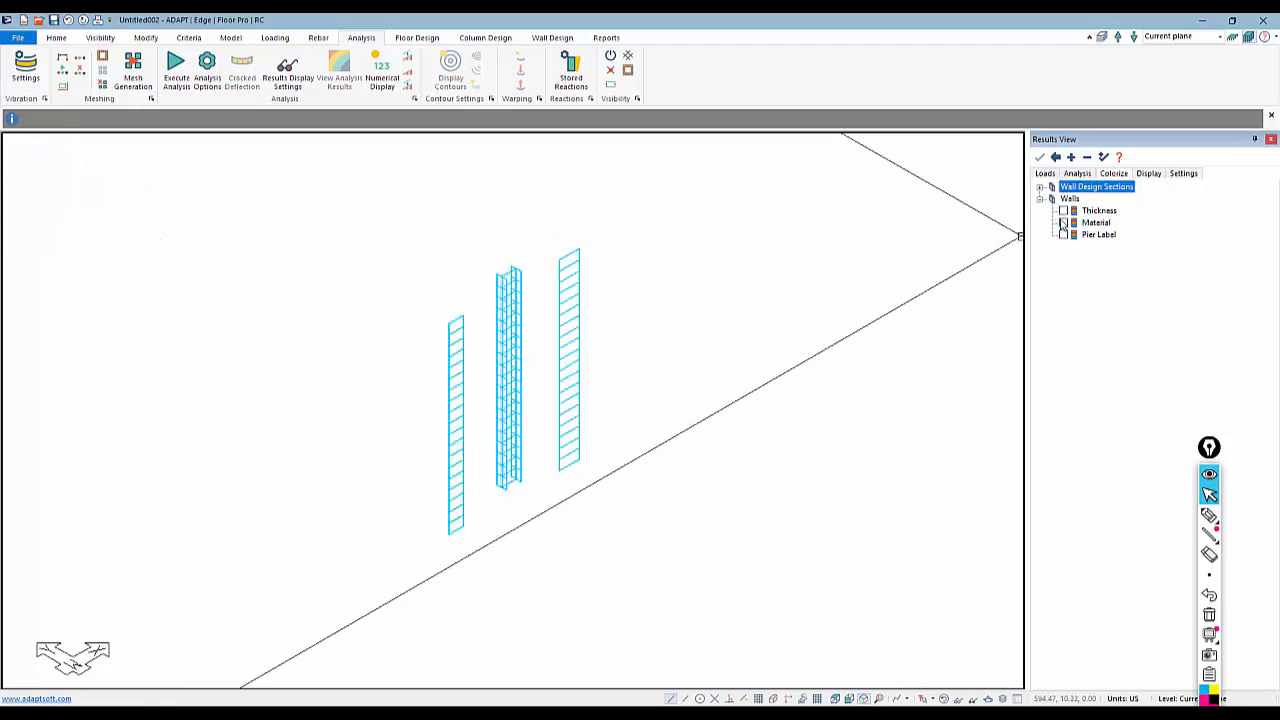
{"action": "left_click", "coordinate": [1271, 139]}
{"action": "scroll", "coordinate": [712, 382], "scroll_direction": "down", "scroll_amount": 1}
{"action": "scroll", "coordinate": [516, 515], "scroll_direction": "up", "scroll_amount": 1}
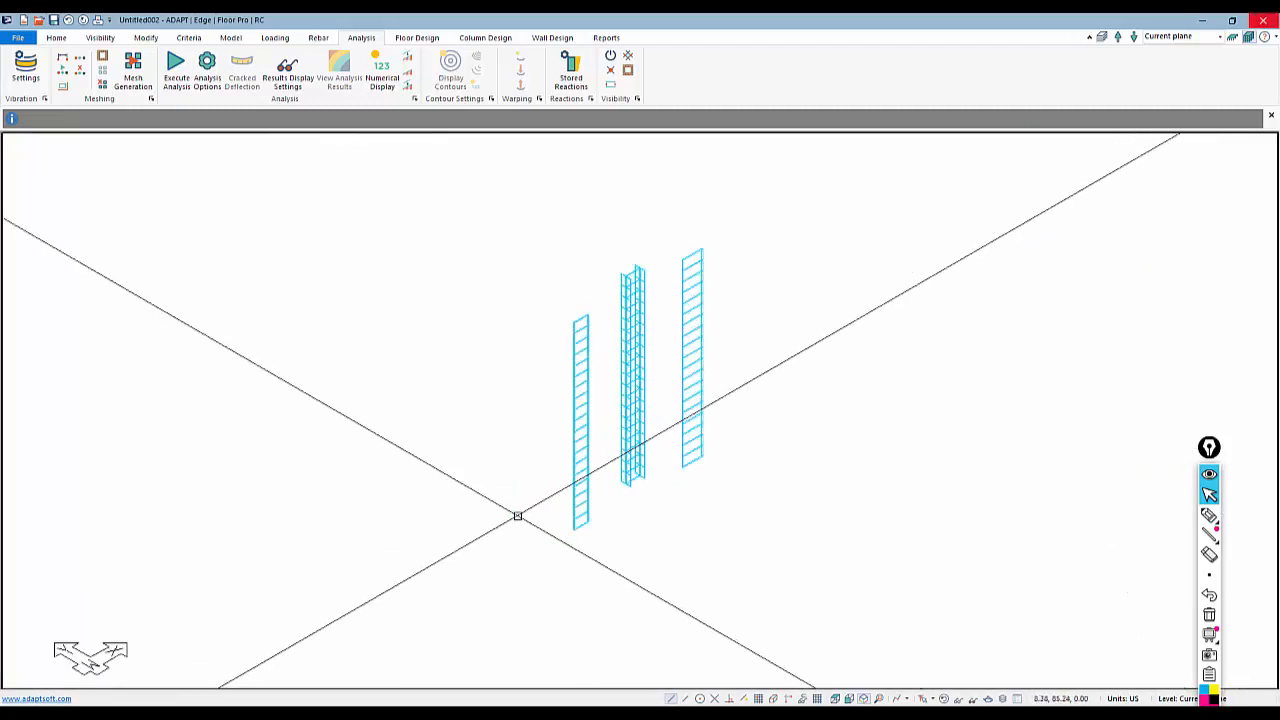
Window-select the walls, clear that selection and display all structural components of the building again
{"action": "middle_click_drag", "start_coordinate": [471, 426], "coordinate": [463, 406]}
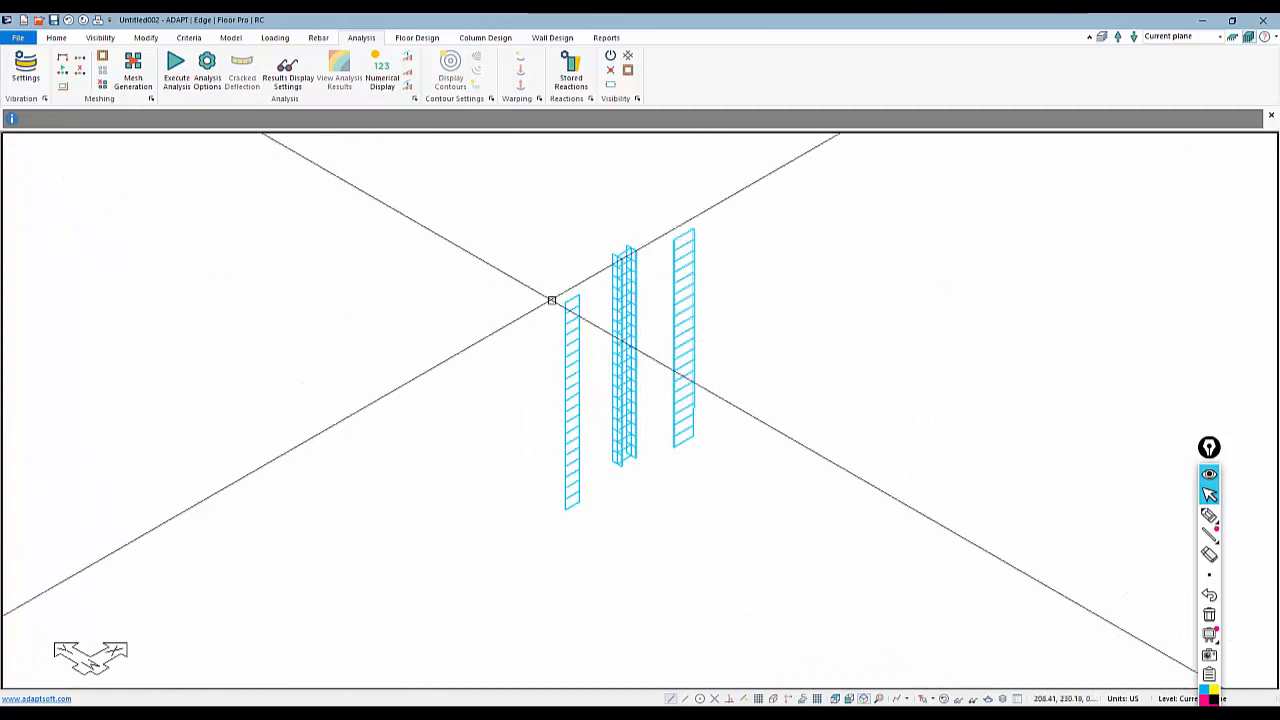
{"action": "left_click_drag", "start_coordinate": [446, 171], "coordinate": [830, 604]}
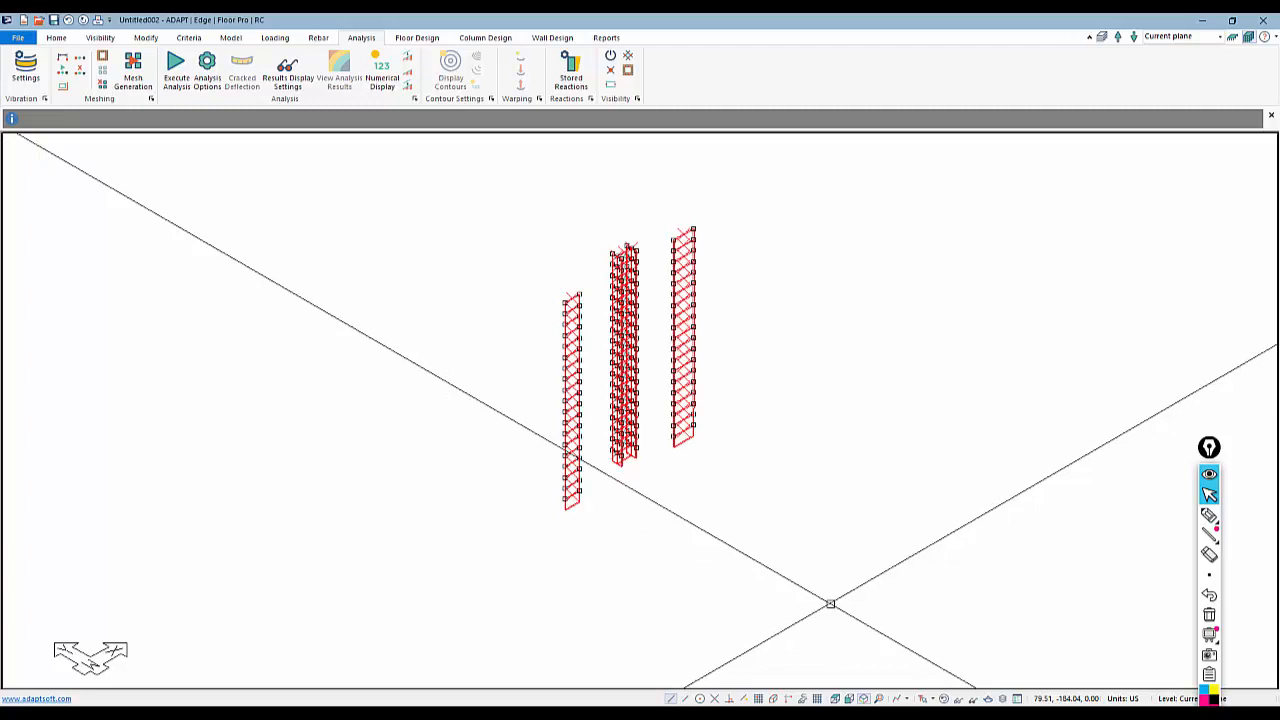
{"action": "key", "text": "Escape"}
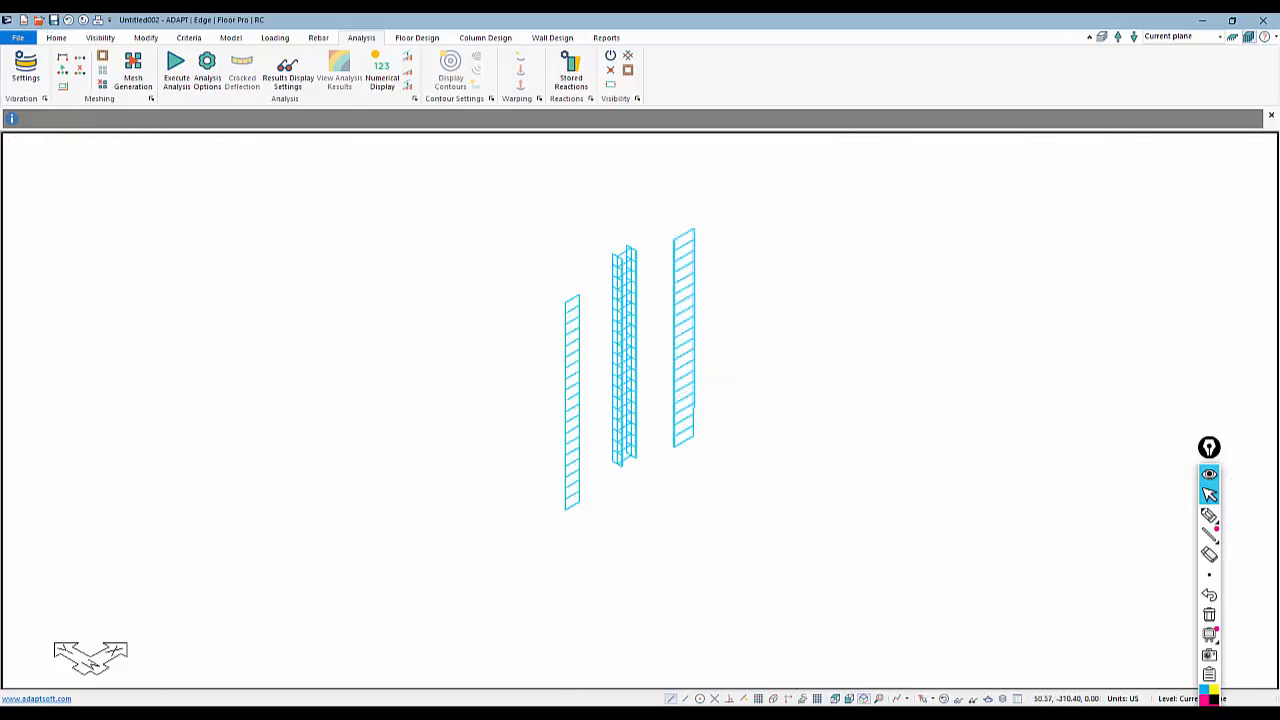
{"action": "left_click", "coordinate": [944, 699]}
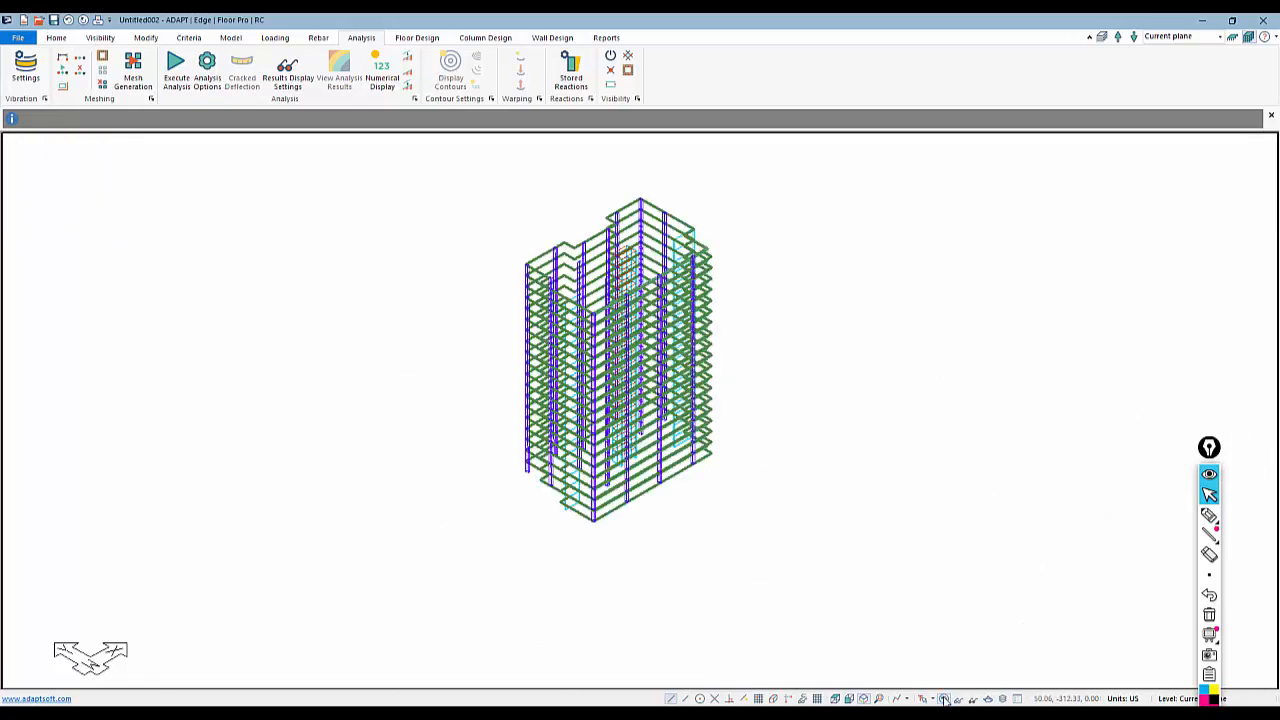
Select every wall in the building with Select by Type
{"action": "left_click", "coordinate": [62, 38]}
{"action": "left_click", "coordinate": [154, 70]}
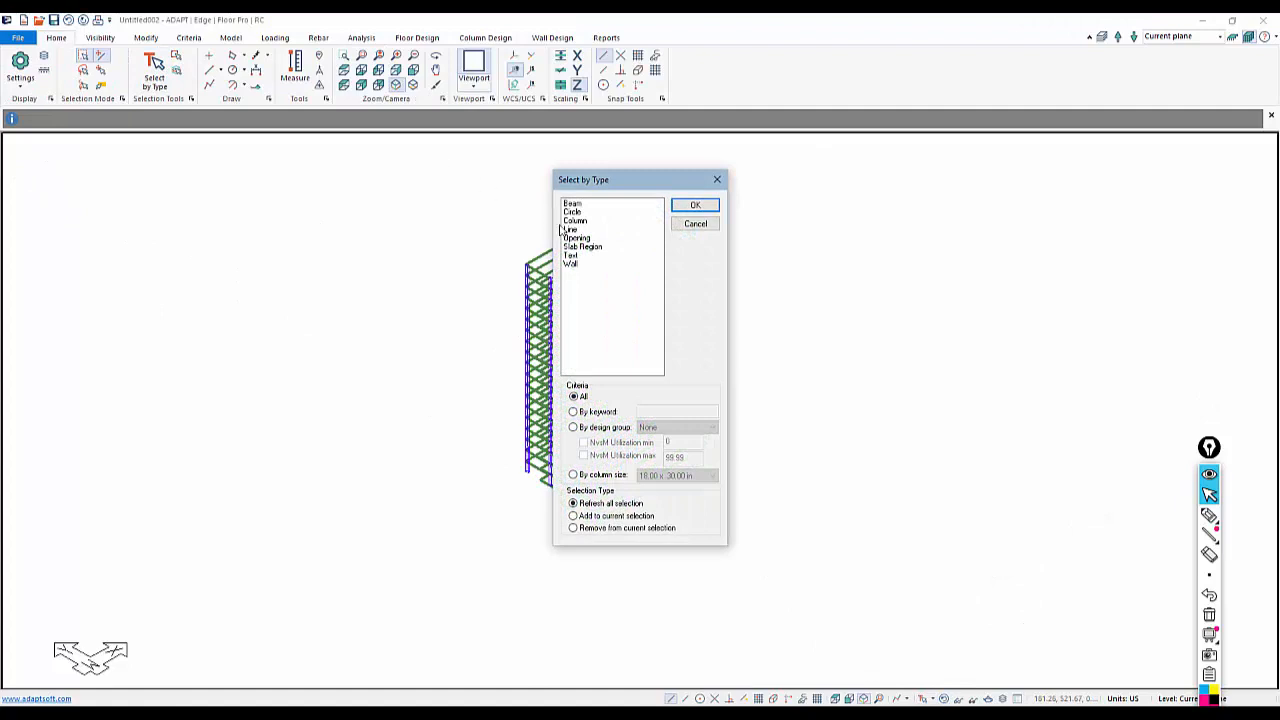
{"action": "left_click", "coordinate": [571, 263]}
{"action": "left_click", "coordinate": [694, 206]}
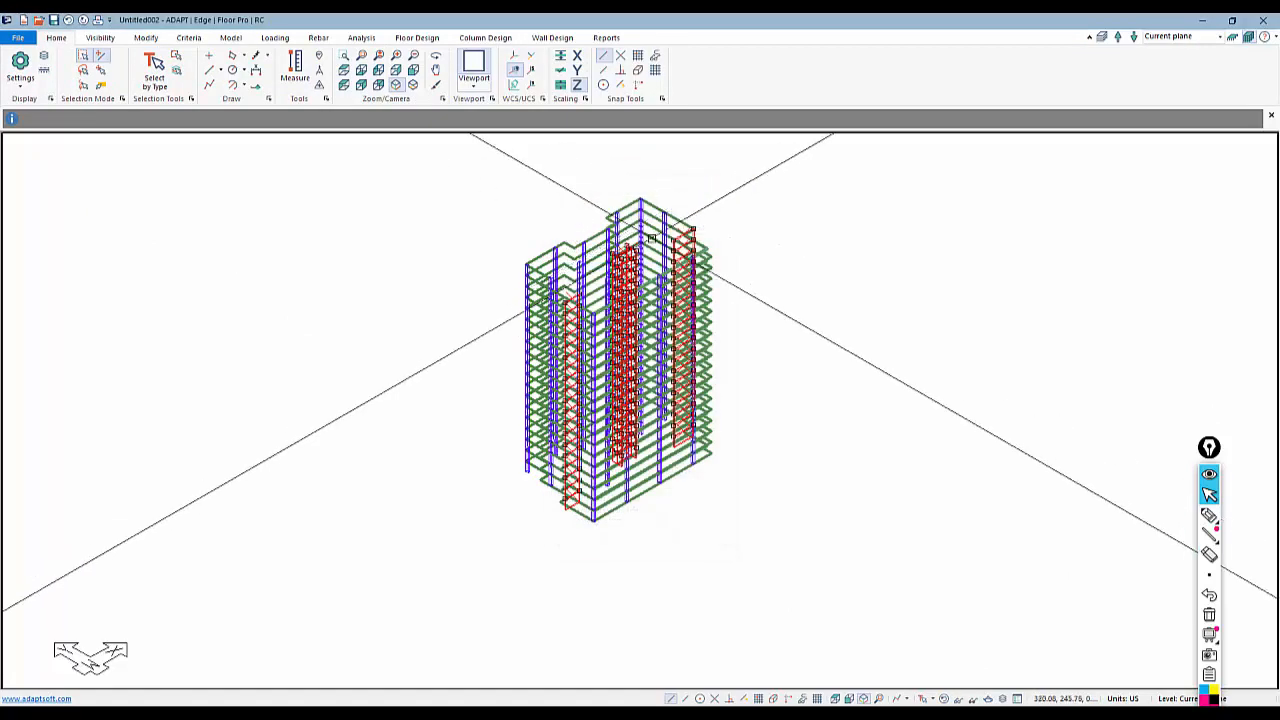
Set the selected walls' M11, M22, F11 and F22 stiffness modifiers to 0.7 for Cracked70, 0.5 for Cracked50 and 0.25 for Cracked25
{"action": "left_click", "coordinate": [146, 37]}
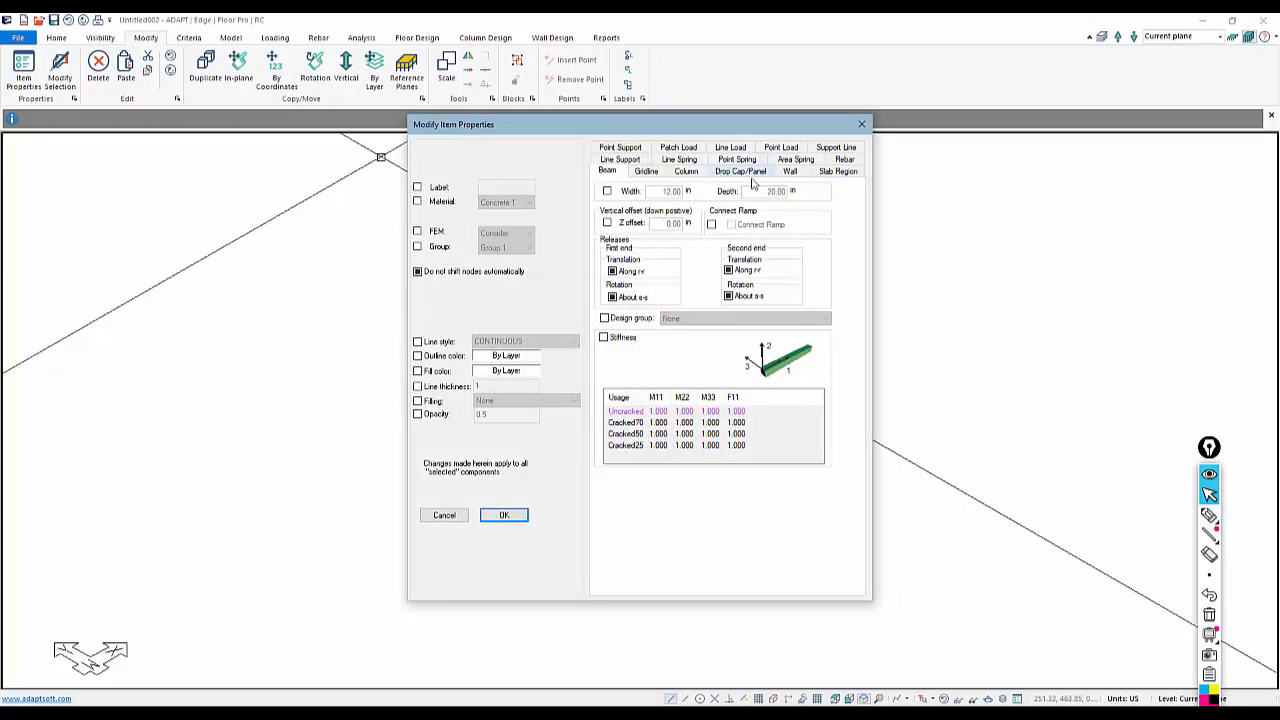
{"action": "left_click", "coordinate": [788, 174]}
{"action": "left_click", "coordinate": [603, 412]}
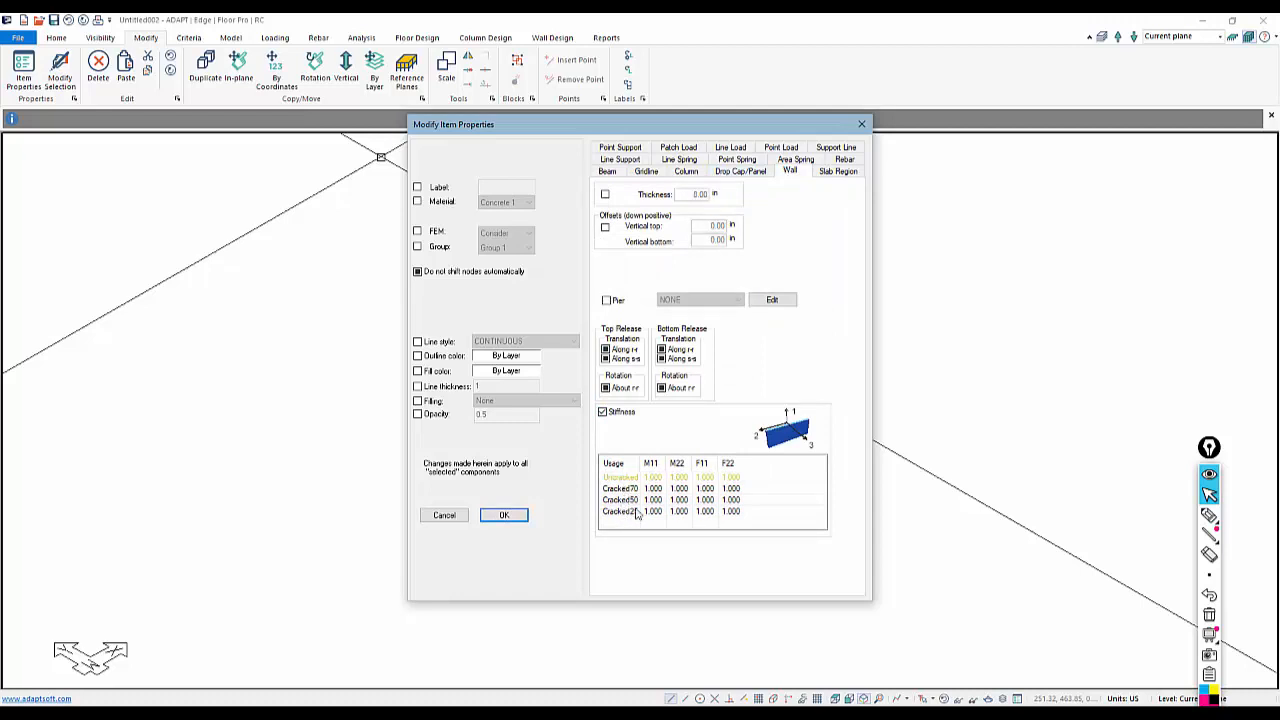
{"action": "double_click", "coordinate": [652, 488]}
{"action": "type", "text": "0.7"}
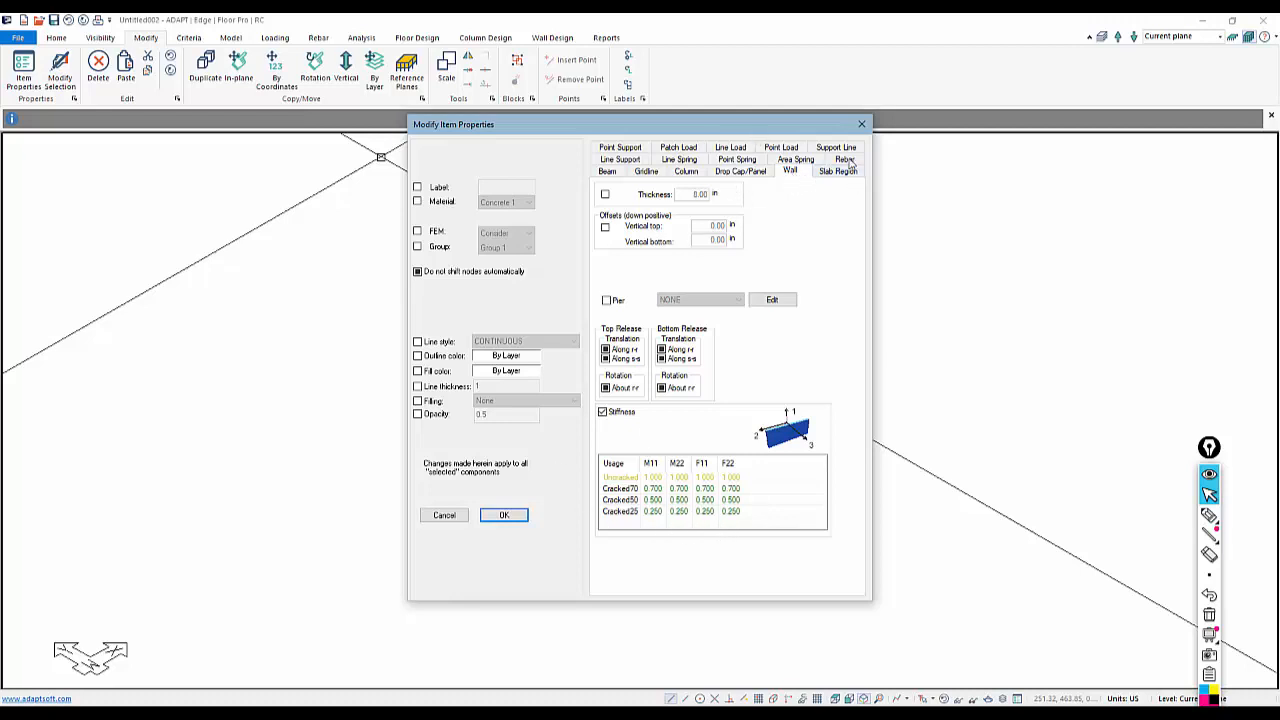
{"action": "left_click_drag", "start_coordinate": [815, 132], "coordinate": [1208, 163]}
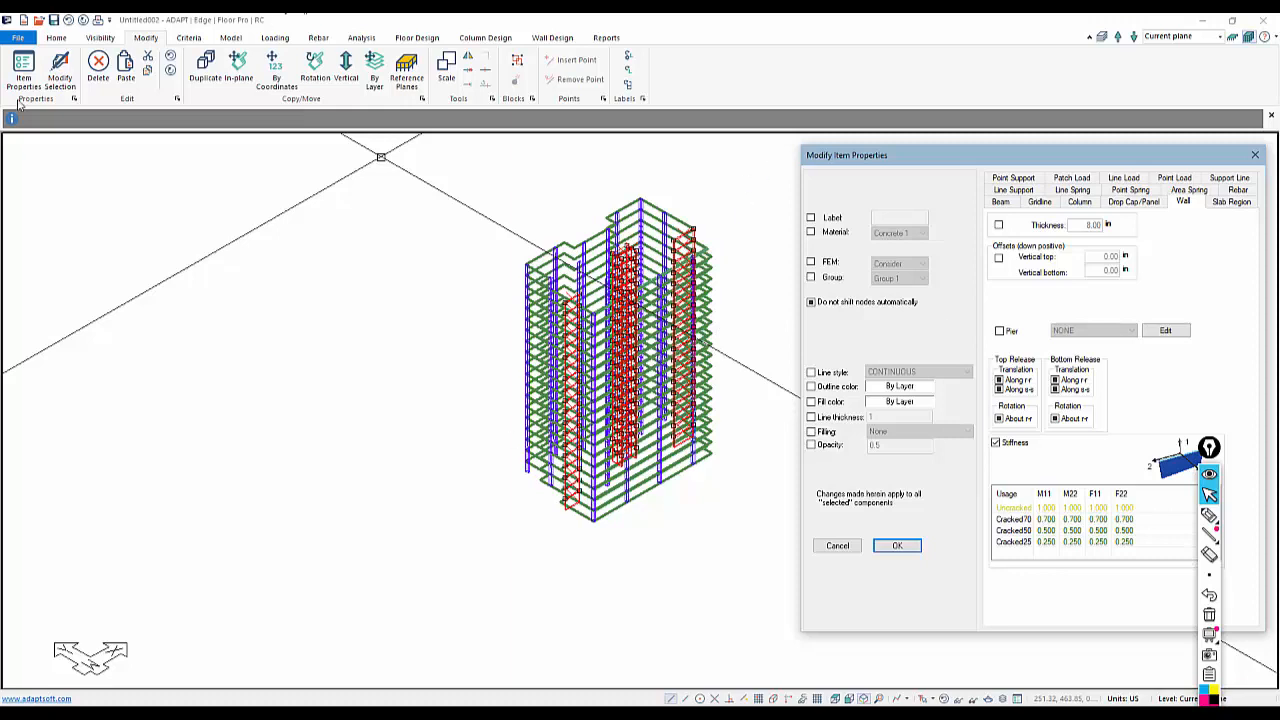
{"action": "left_click", "coordinate": [896, 545]}
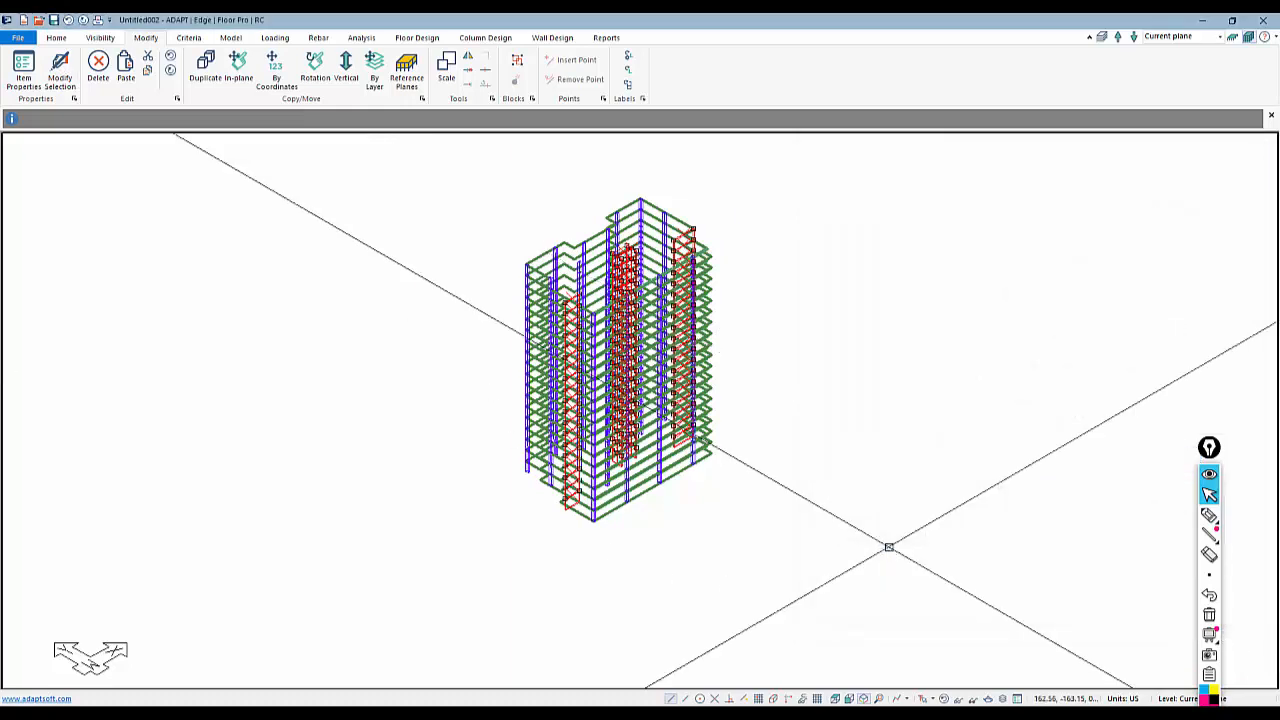
Check the stiffness modifiers in the properties of a core wall near the top of the building
{"action": "scroll", "coordinate": [618, 274], "scroll_direction": "up", "scroll_amount": 8}
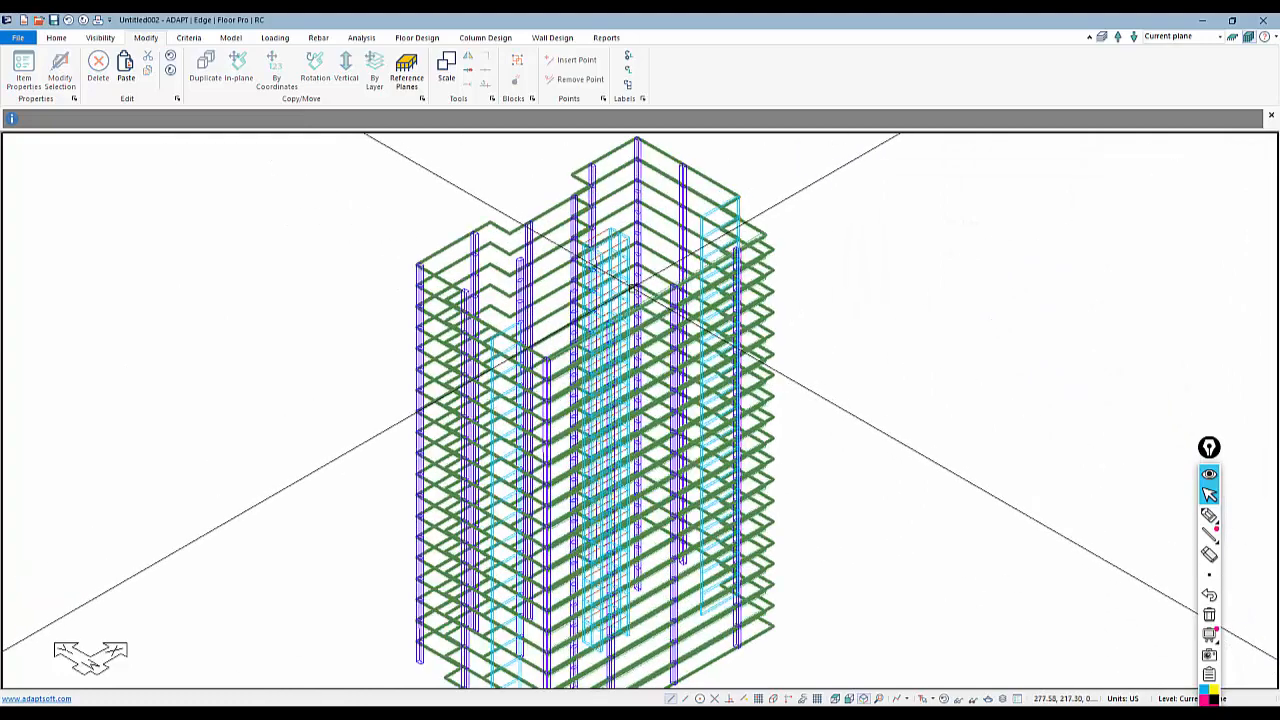
{"action": "scroll", "coordinate": [618, 274], "scroll_direction": "up", "scroll_amount": 2}
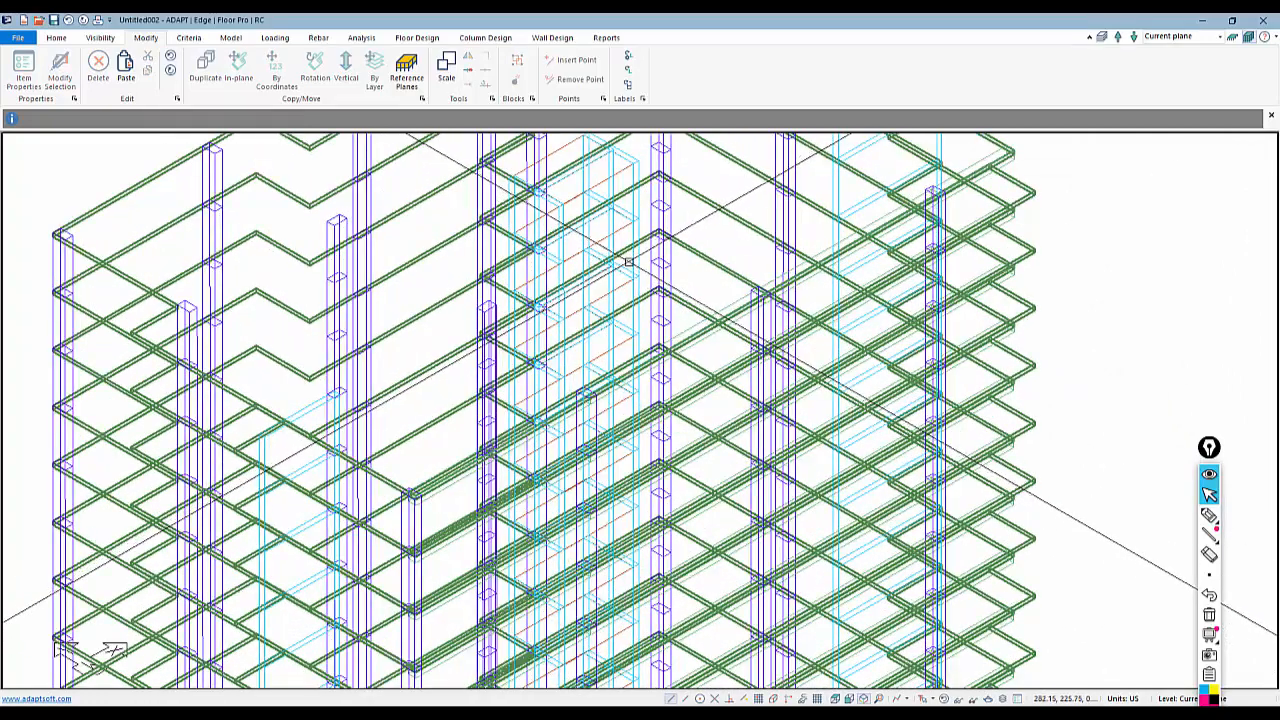
{"action": "double_click", "coordinate": [620, 222]}
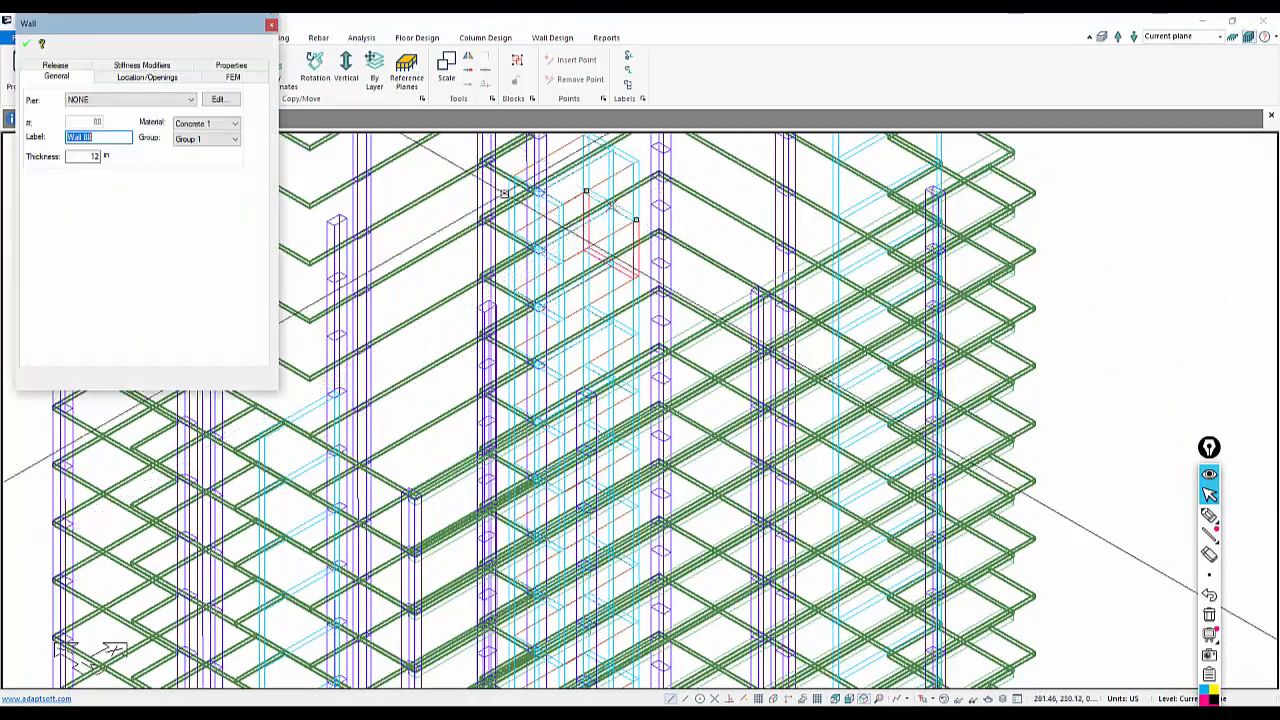
{"action": "left_click", "coordinate": [142, 74]}
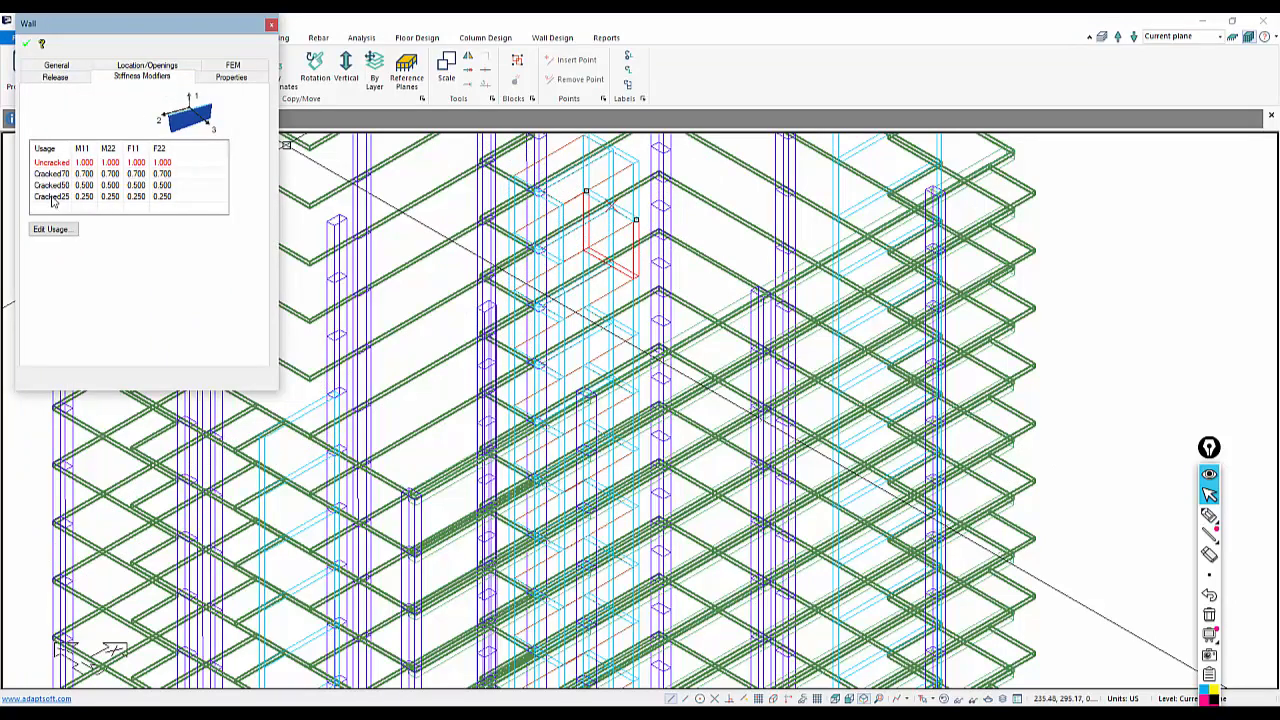
{"action": "left_click", "coordinate": [1097, 374]}
Select the slab regions across the levels, enable their stiffness modifiers for editing and cancel the changes
{"action": "scroll", "coordinate": [702, 453], "scroll_direction": "down", "scroll_amount": 3}
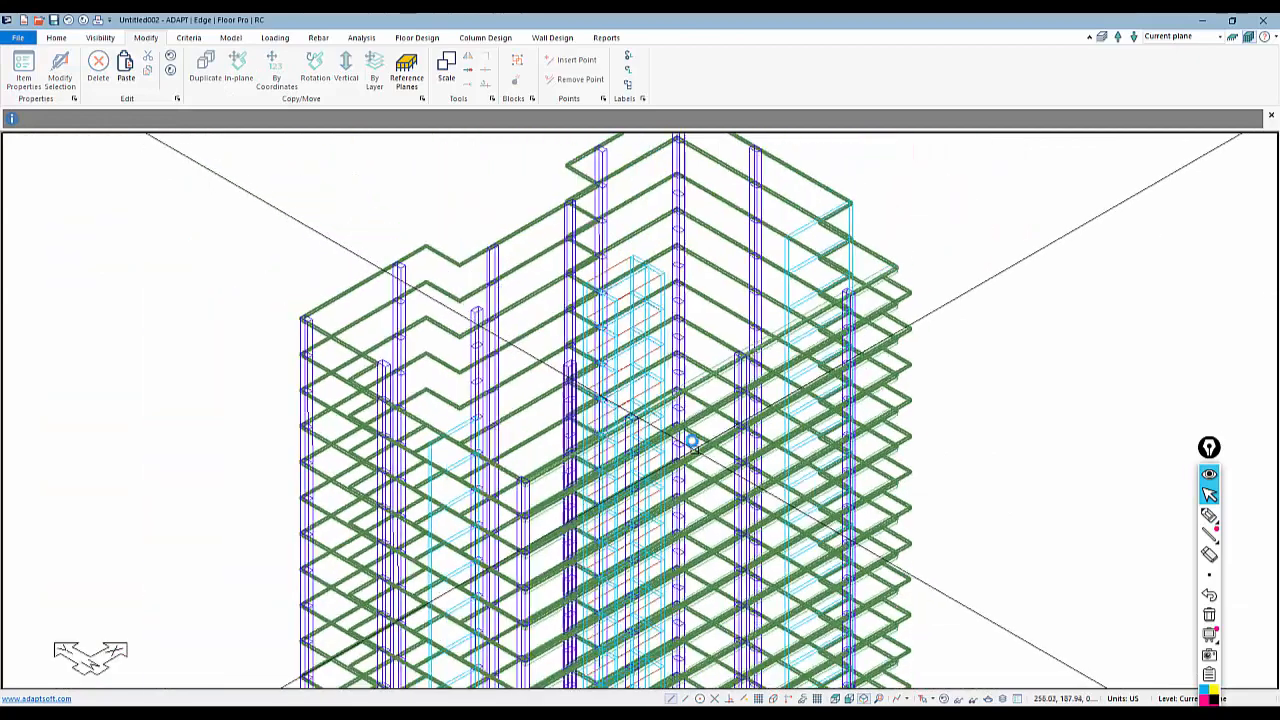
{"action": "middle_click_drag", "start_coordinate": [583, 552], "coordinate": [574, 278]}
{"action": "scroll", "coordinate": [572, 438], "scroll_direction": "down", "scroll_amount": 3}
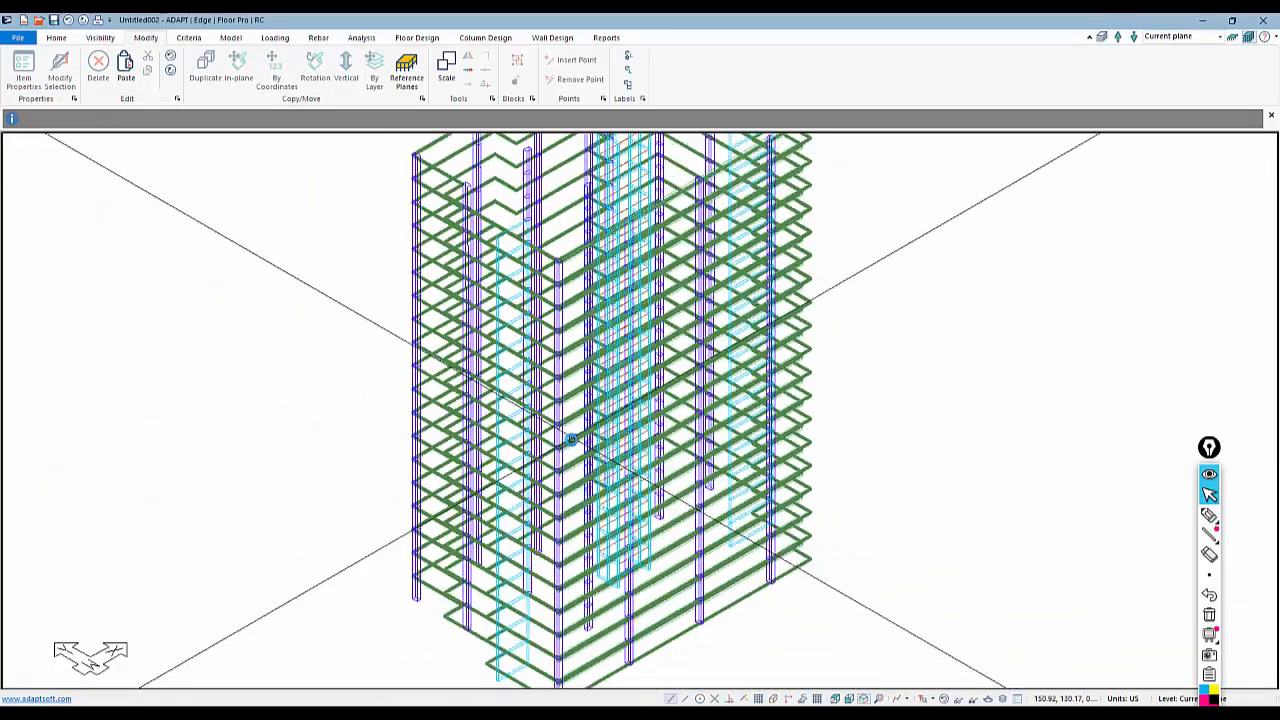
{"action": "scroll", "coordinate": [470, 650], "scroll_direction": "down", "scroll_amount": 2}
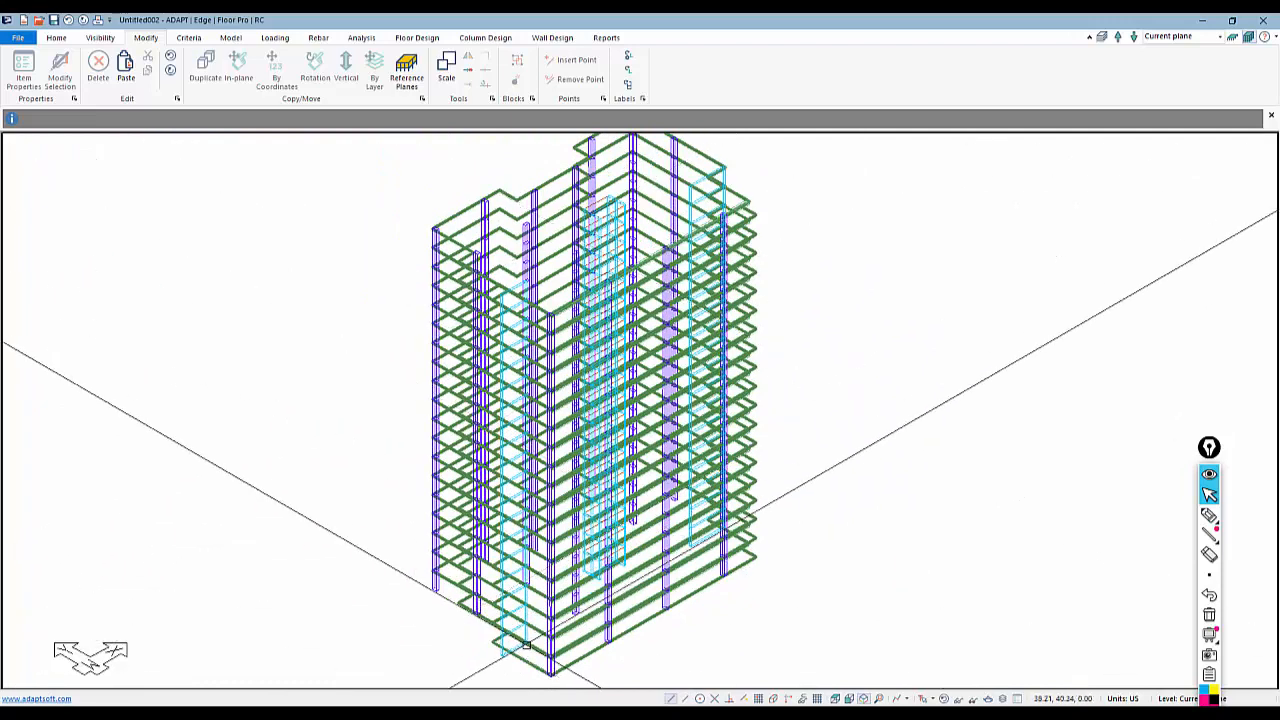
{"action": "left_click", "coordinate": [446, 190]}
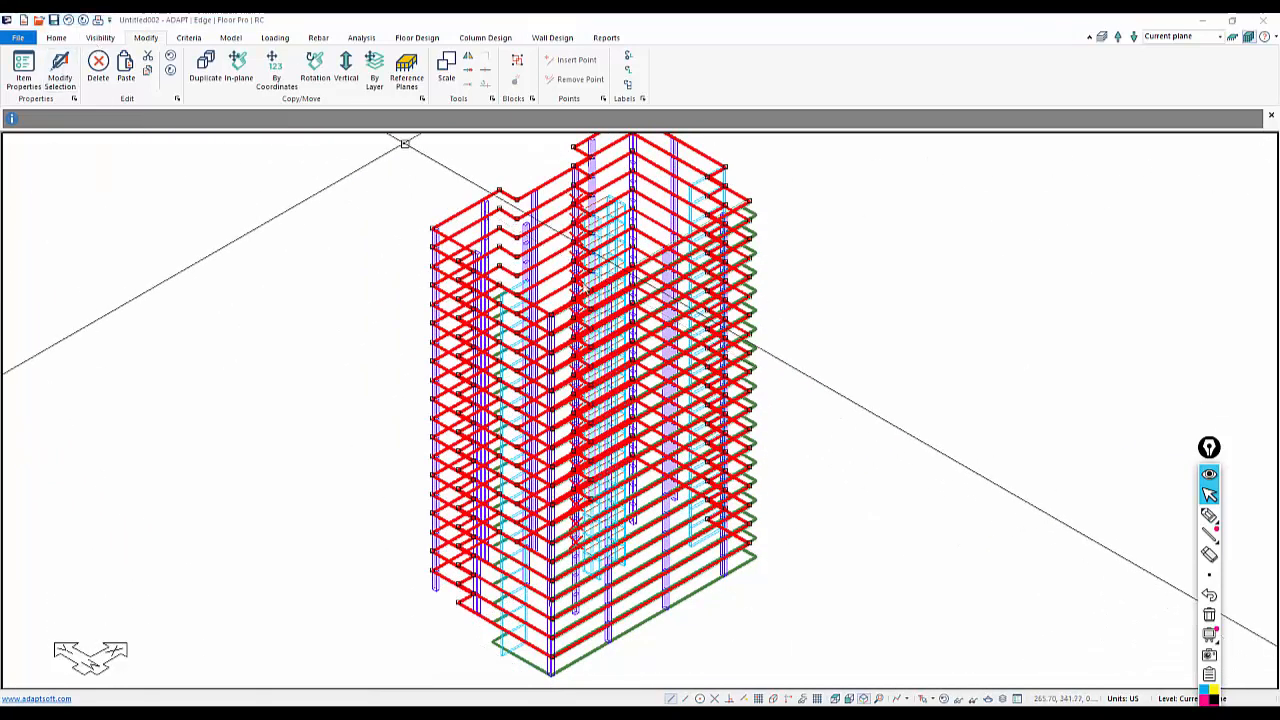
{"action": "left_click", "coordinate": [60, 72]}
{"action": "left_click", "coordinate": [838, 171]}
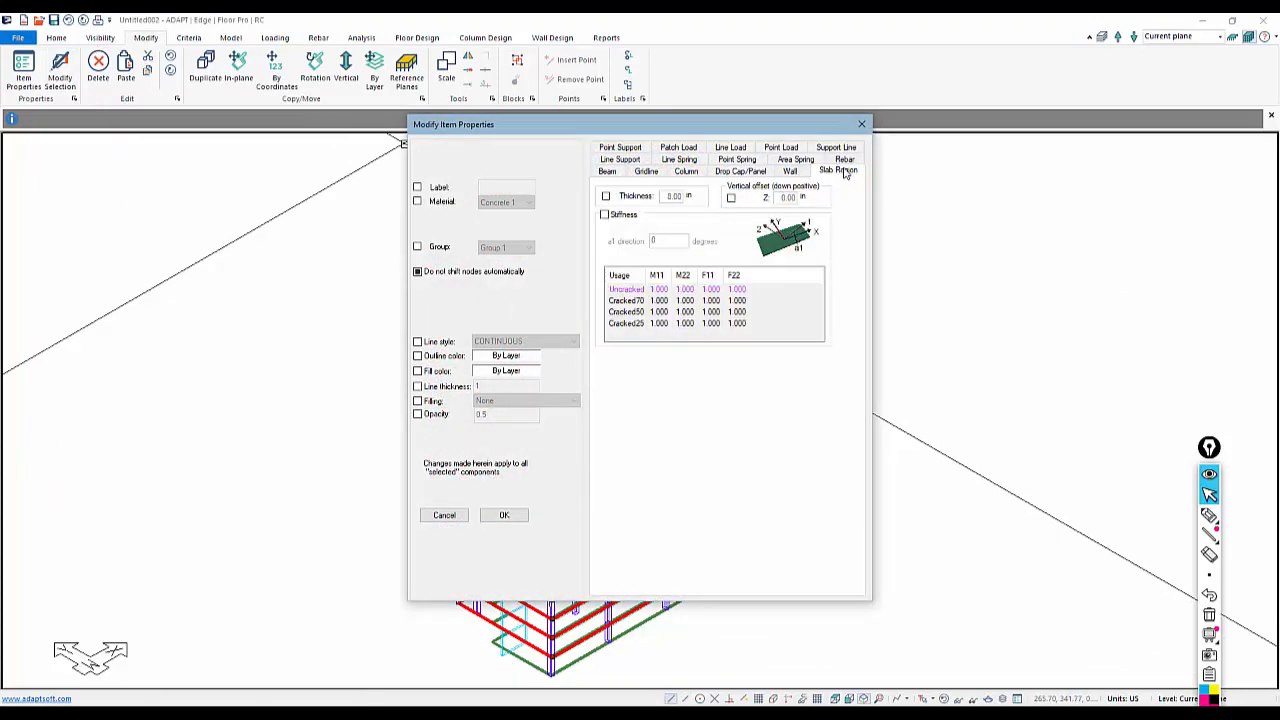
{"action": "left_click", "coordinate": [604, 215]}
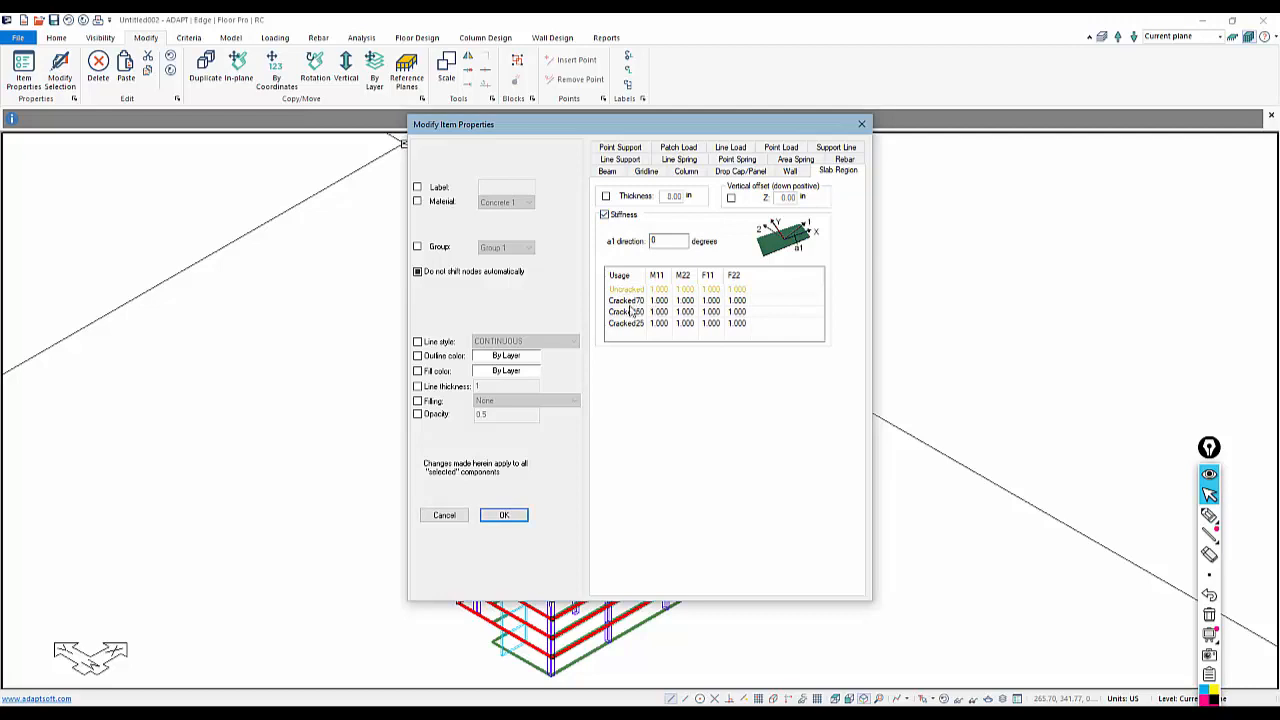
{"action": "left_click", "coordinate": [444, 515]}
{"action": "key", "text": "Escape"}
Examine the end release options of a top-level column at the building's edge and close its properties
{"action": "scroll", "coordinate": [358, 497], "scroll_direction": "up", "scroll_amount": 3}
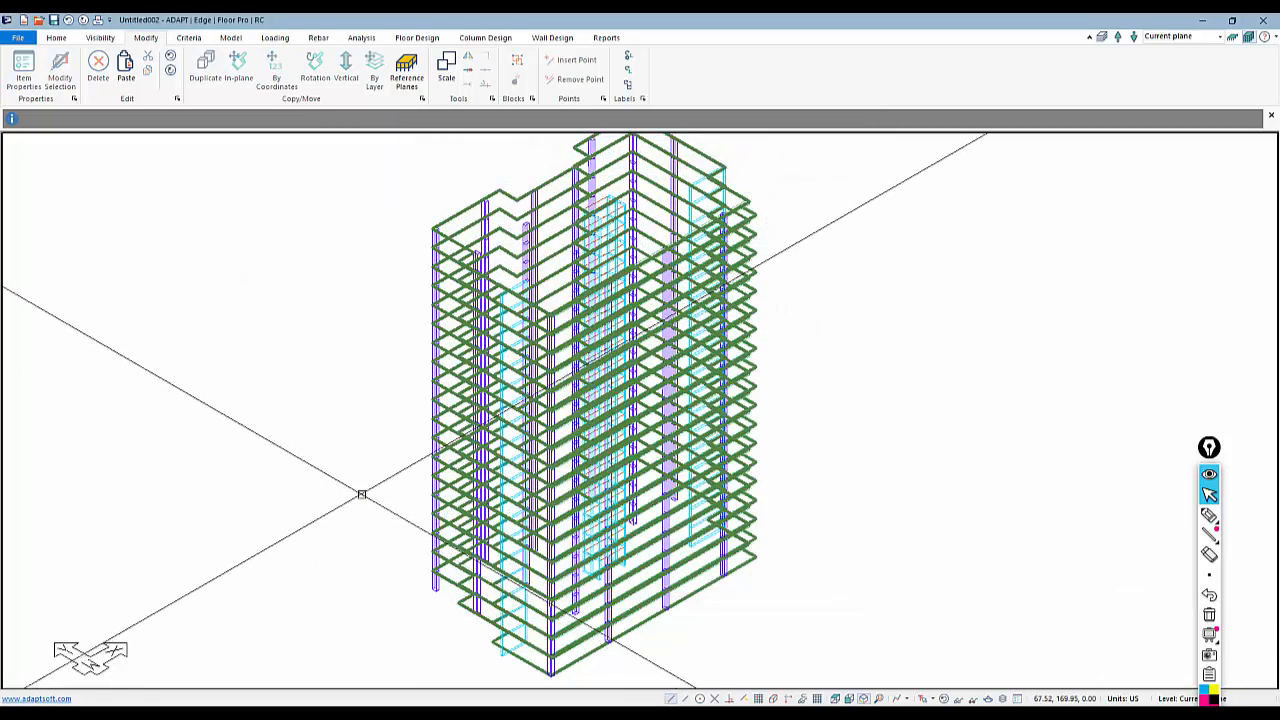
{"action": "scroll", "coordinate": [362, 494], "scroll_direction": "down", "scroll_amount": 1}
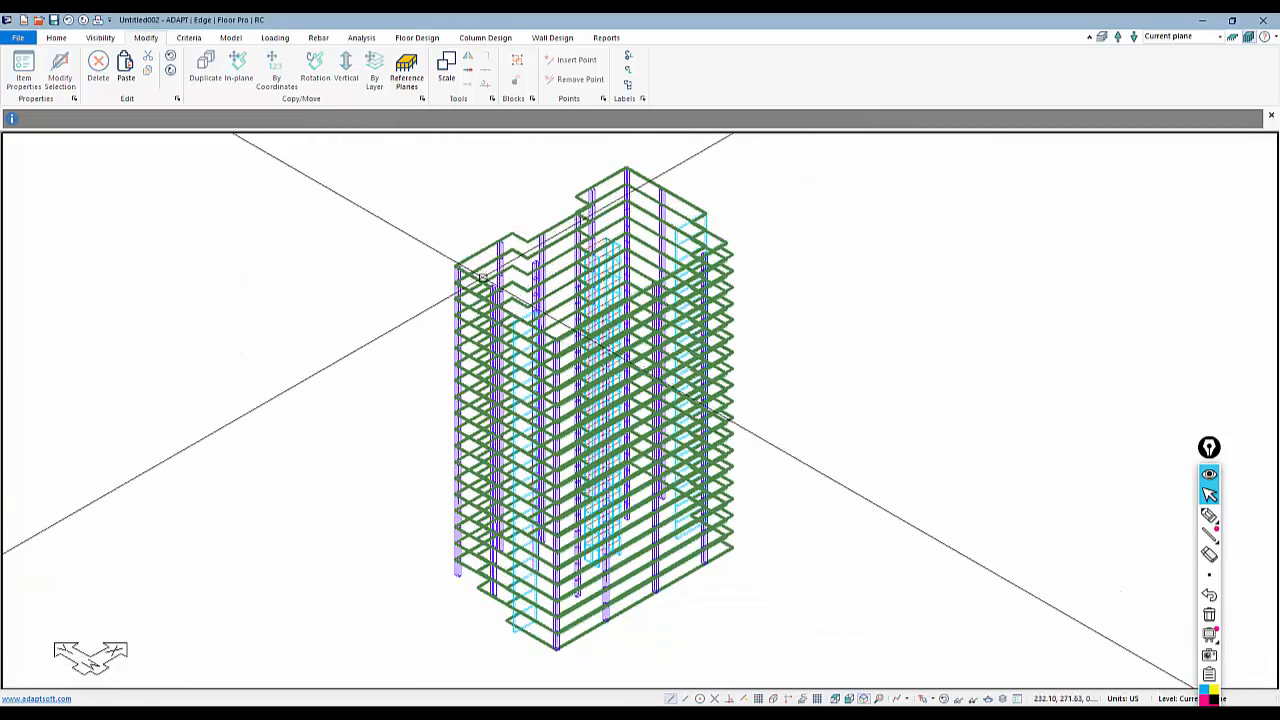
{"action": "scroll", "coordinate": [483, 276], "scroll_direction": "up", "scroll_amount": 3}
{"action": "double_click", "coordinate": [508, 244]}
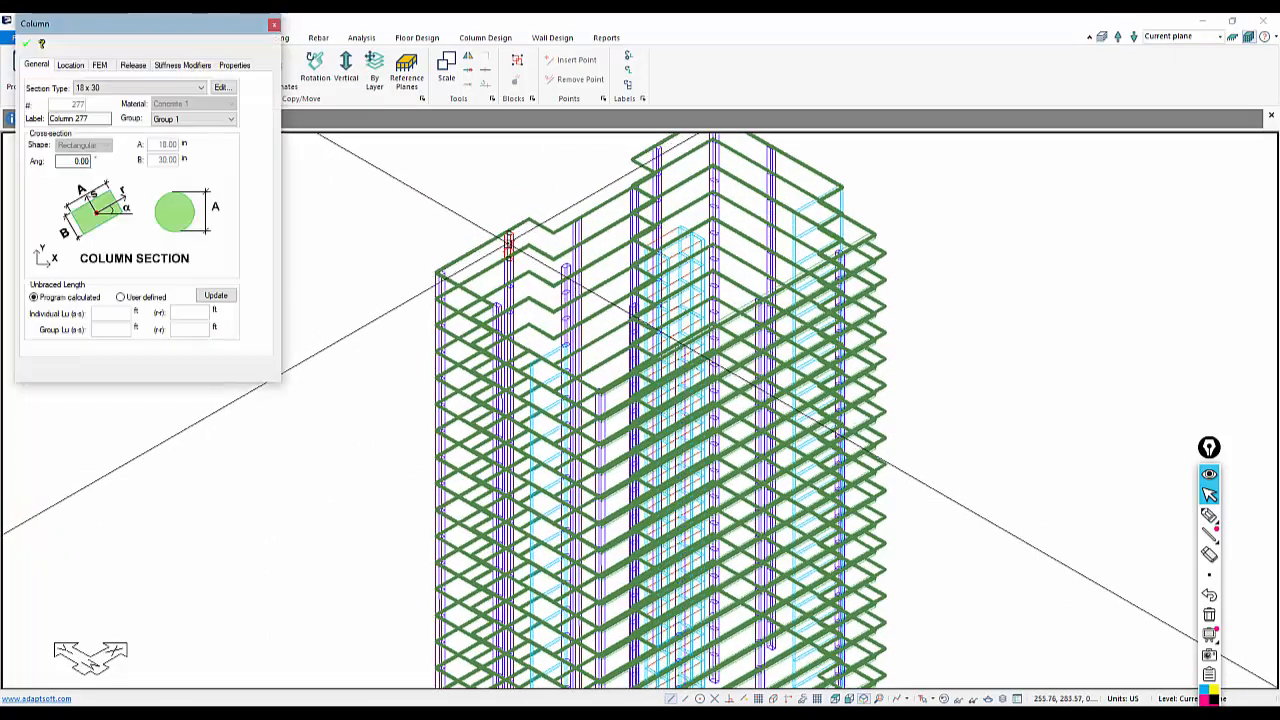
{"action": "left_click", "coordinate": [132, 65]}
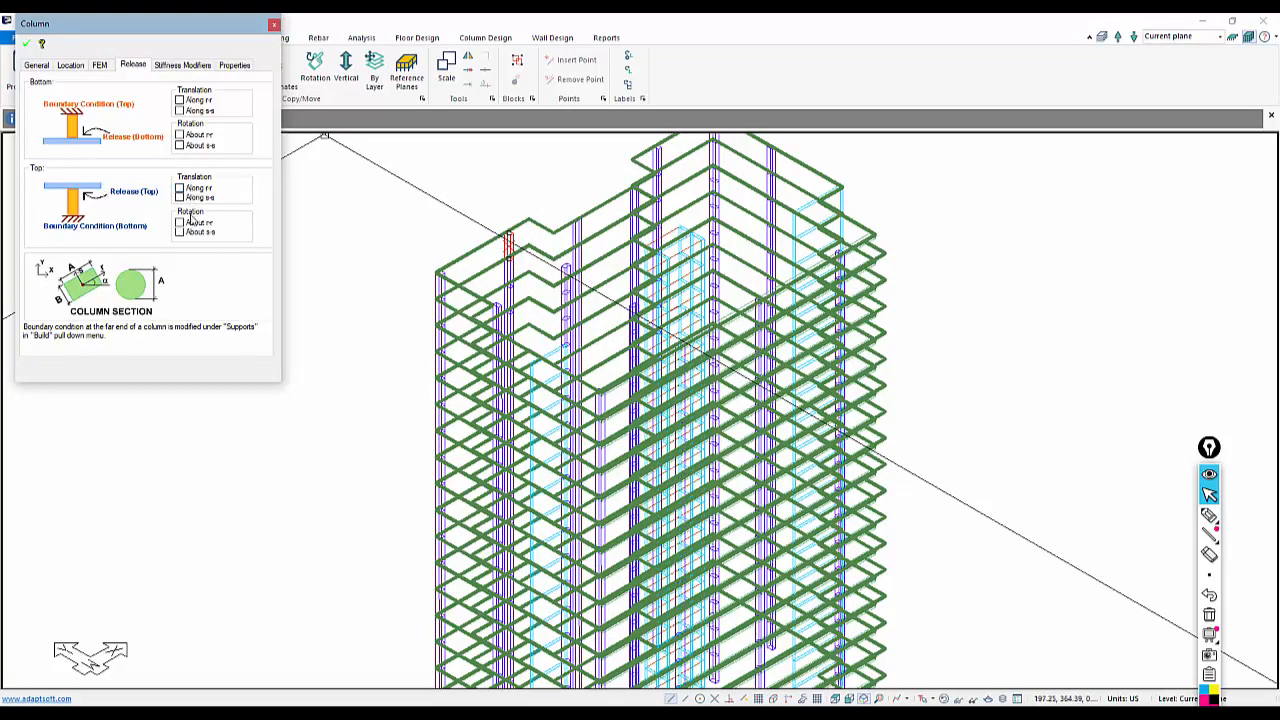
{"action": "key", "text": "Escape"}
{"action": "key", "text": "Escape"}
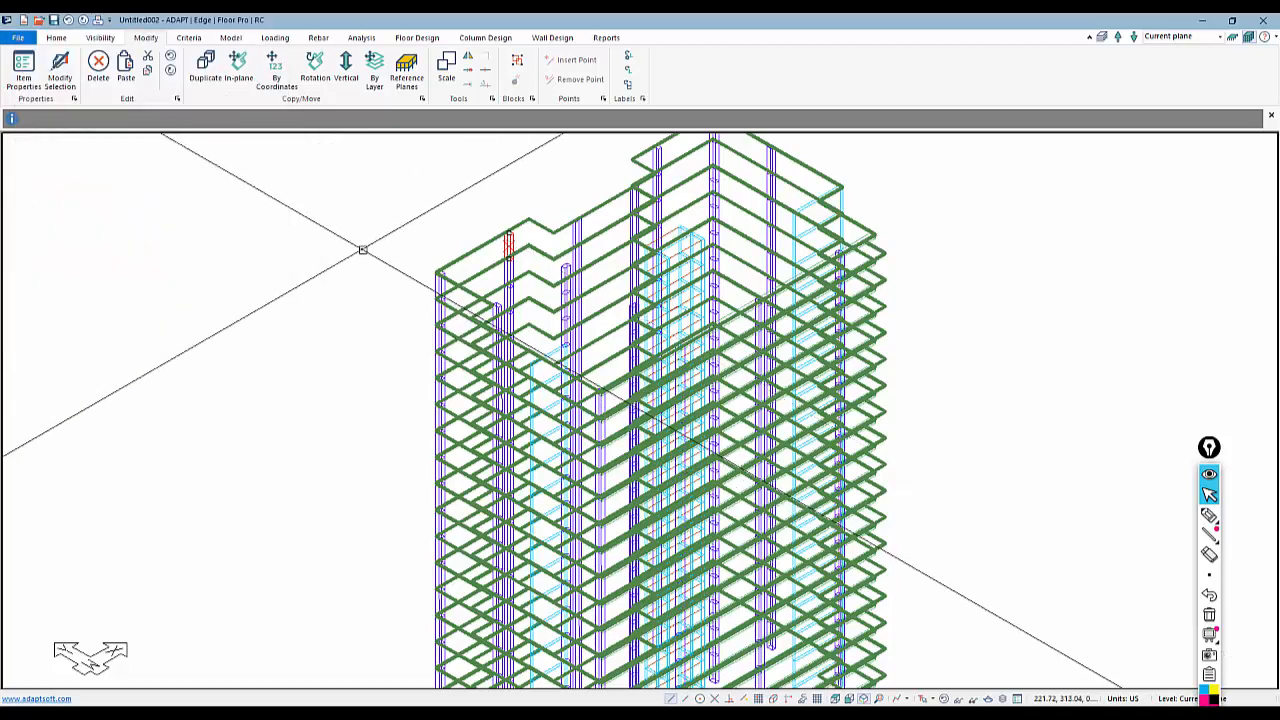
{"action": "scroll", "coordinate": [515, 279], "scroll_direction": "down", "scroll_amount": 3}
{"action": "scroll", "coordinate": [668, 294], "scroll_direction": "down", "scroll_amount": 1}
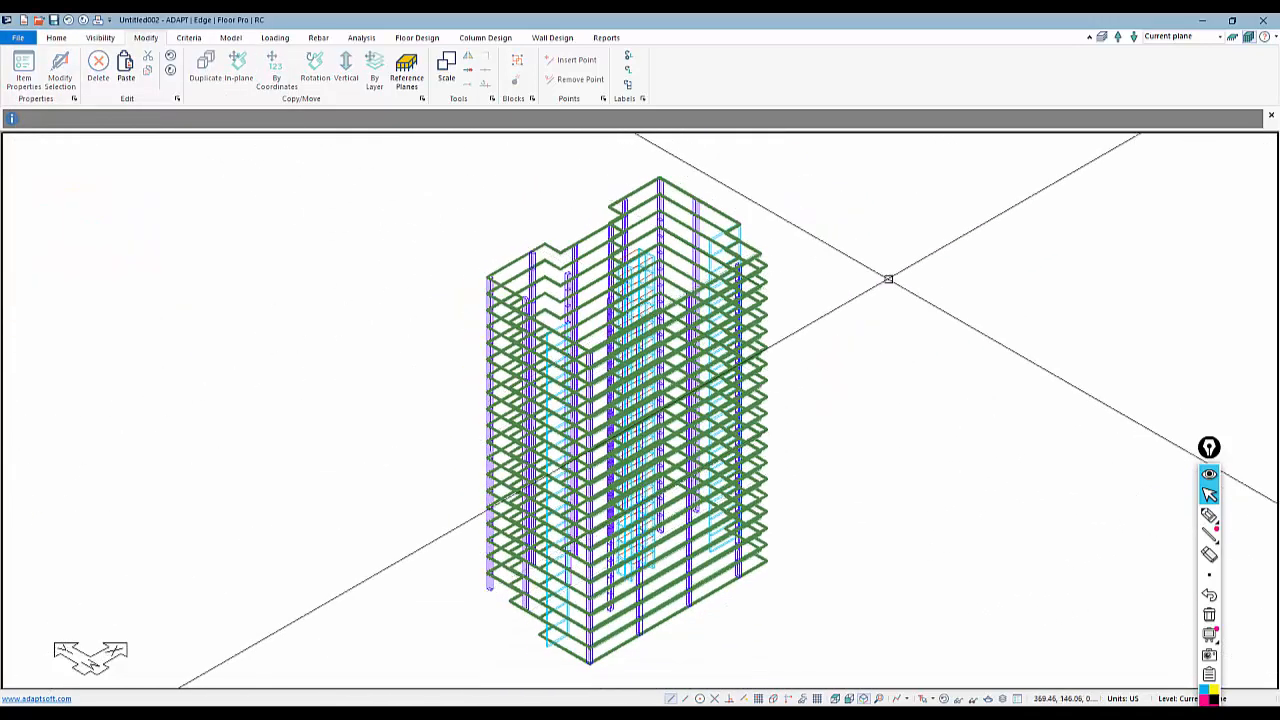
{"action": "left_click", "coordinate": [56, 37]}
{"action": "left_click", "coordinate": [155, 72]}
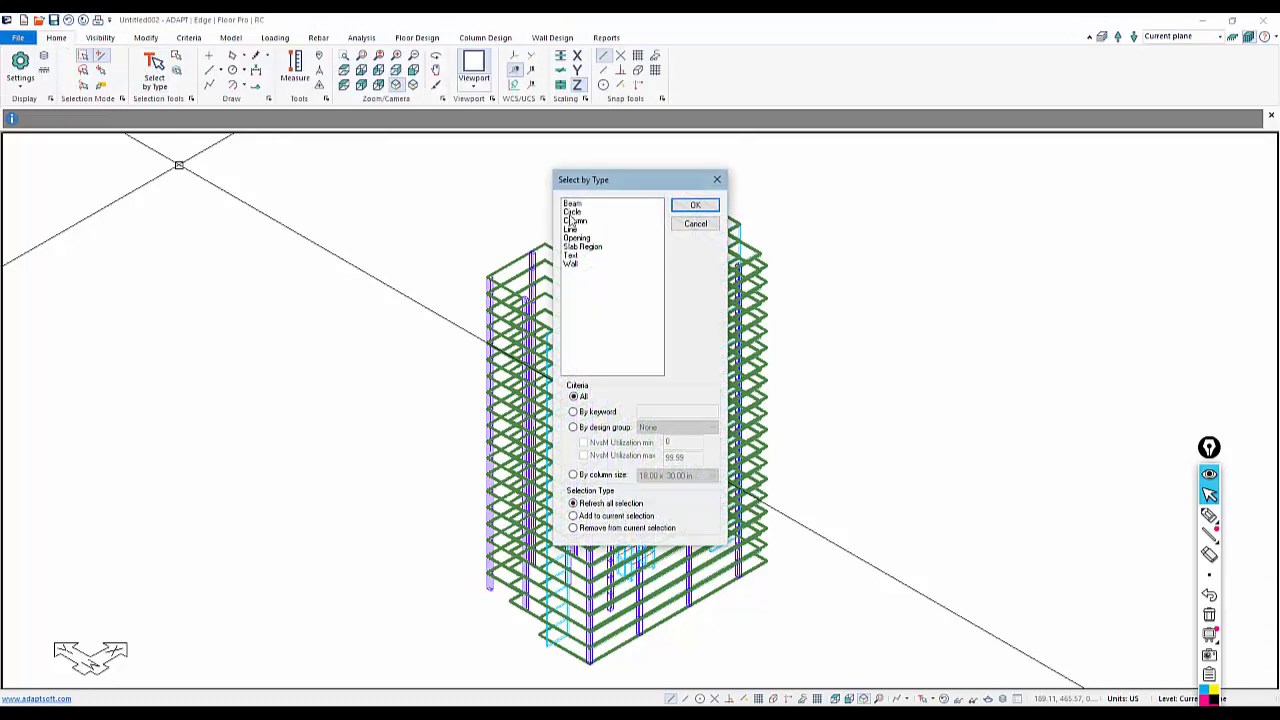
{"action": "left_click", "coordinate": [575, 220]}
{"action": "left_click", "coordinate": [695, 205]}
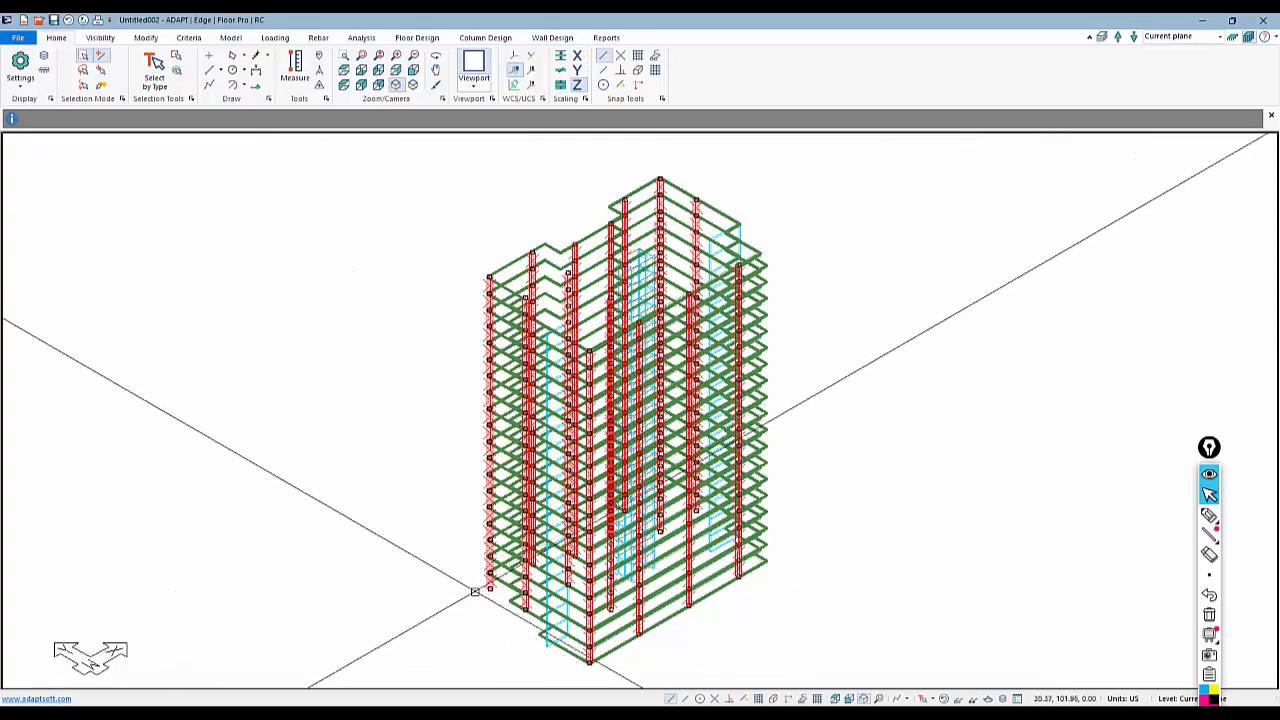
{"action": "left_click", "coordinate": [886, 563]}
{"action": "mouse_move", "coordinate": [1209, 519]}
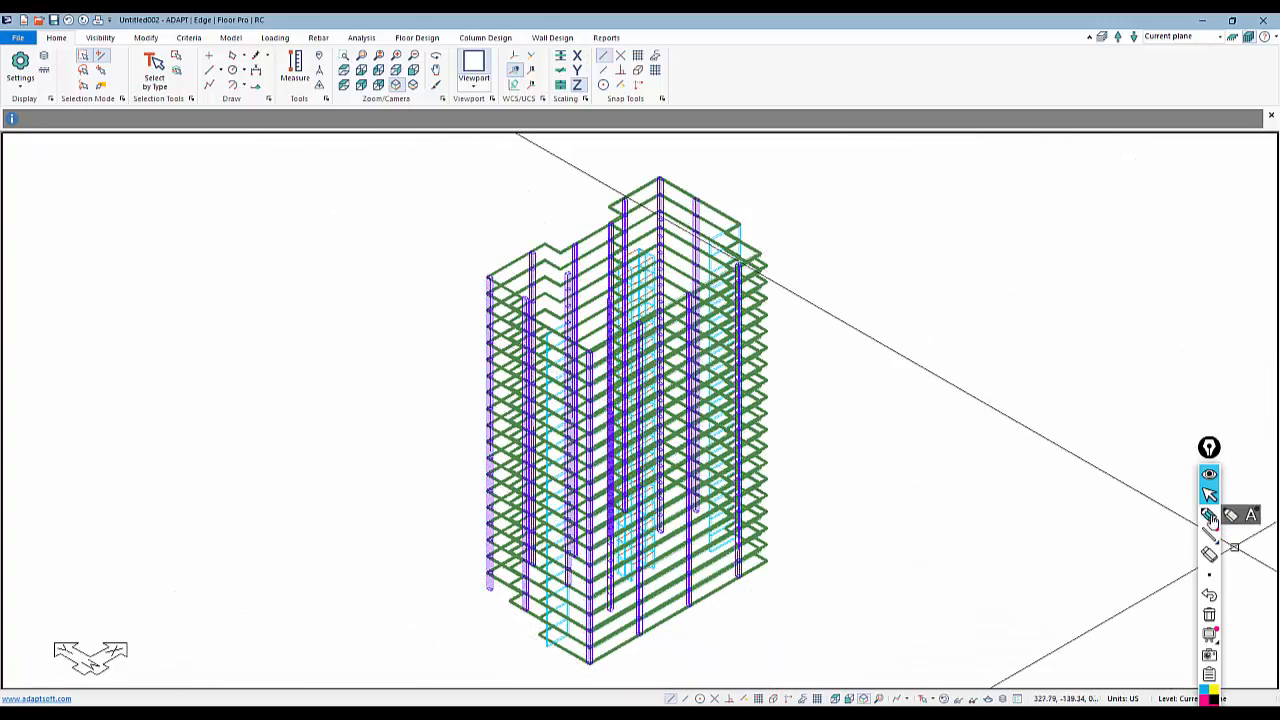
Isolate a single lower level in plan view and move the slab region's upper-left corner along its upper edge to about X 61.6, Y 98.6
{"action": "scroll", "coordinate": [480, 571], "scroll_direction": "up", "scroll_amount": 5}
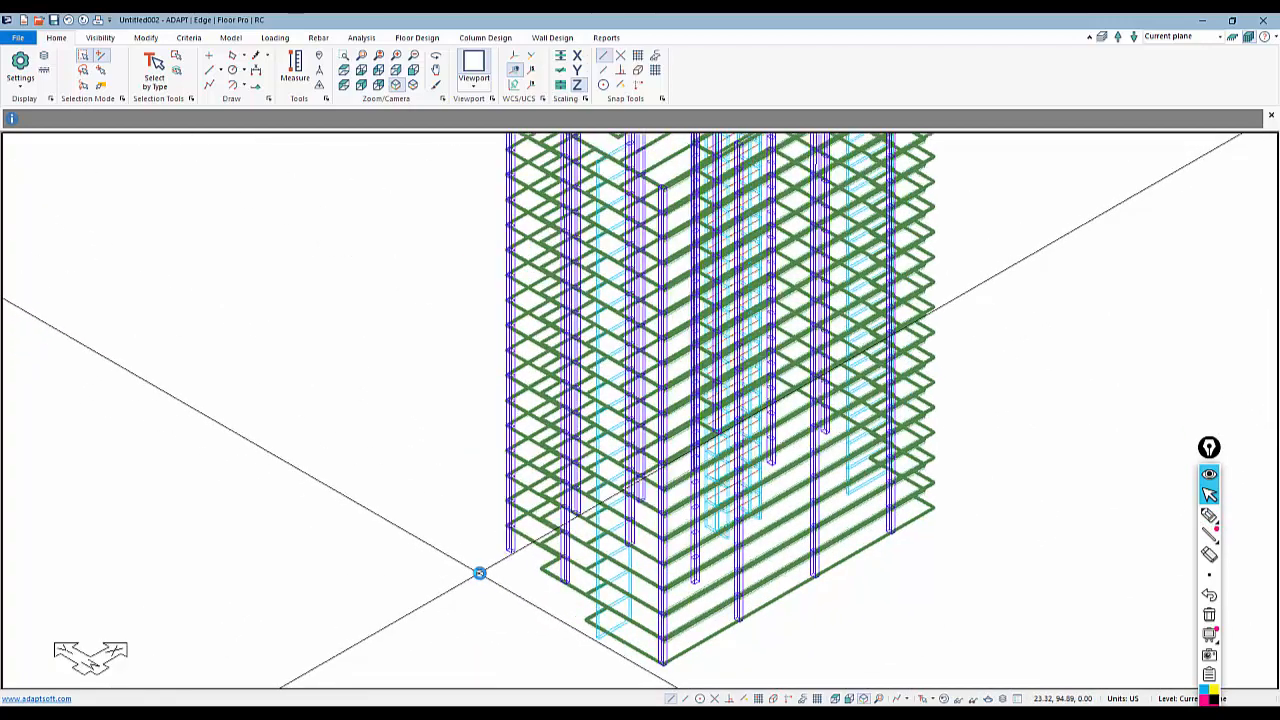
{"action": "scroll", "coordinate": [538, 567], "scroll_direction": "up", "scroll_amount": 2}
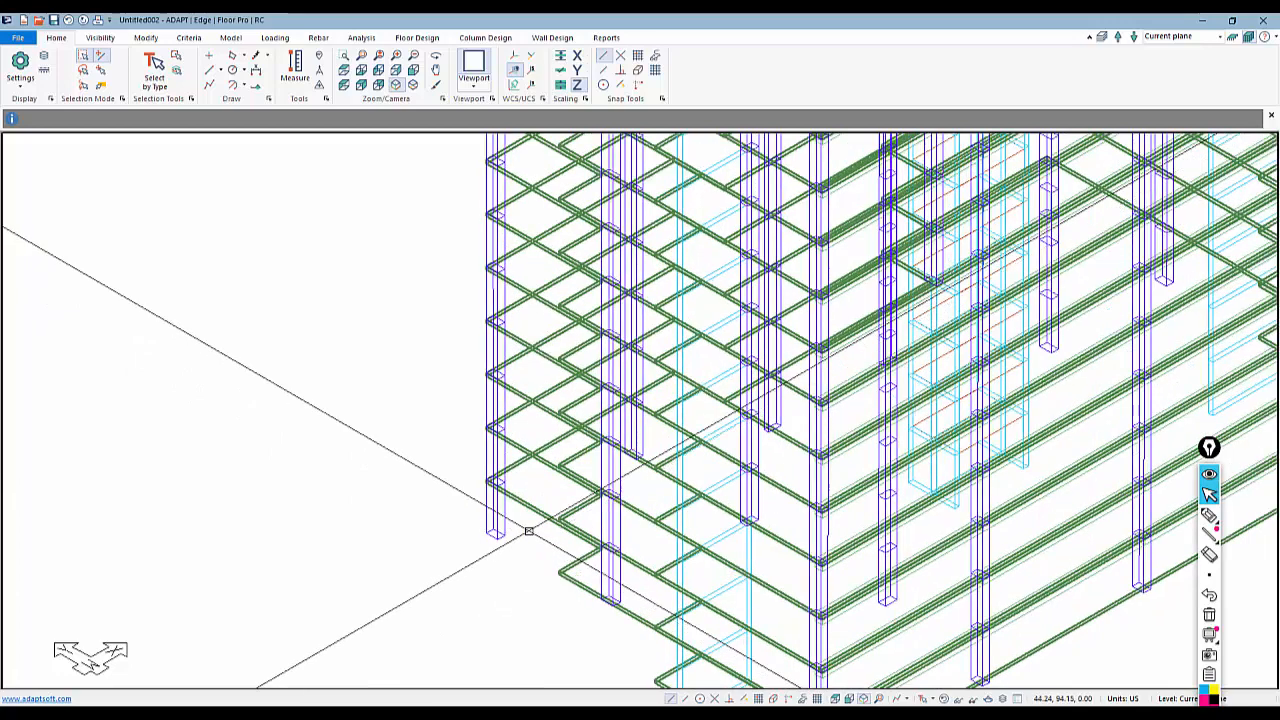
{"action": "left_click", "coordinate": [1233, 37]}
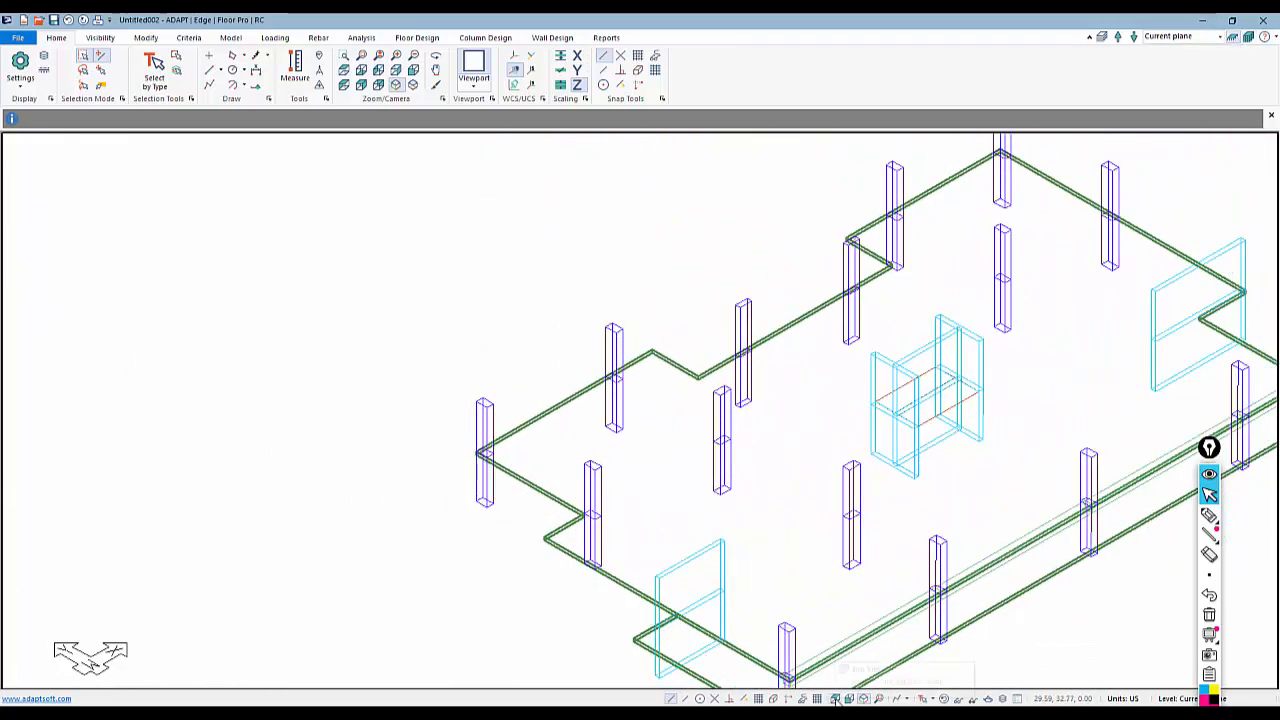
{"action": "left_click", "coordinate": [835, 699]}
{"action": "scroll", "coordinate": [574, 438], "scroll_direction": "down", "scroll_amount": 2}
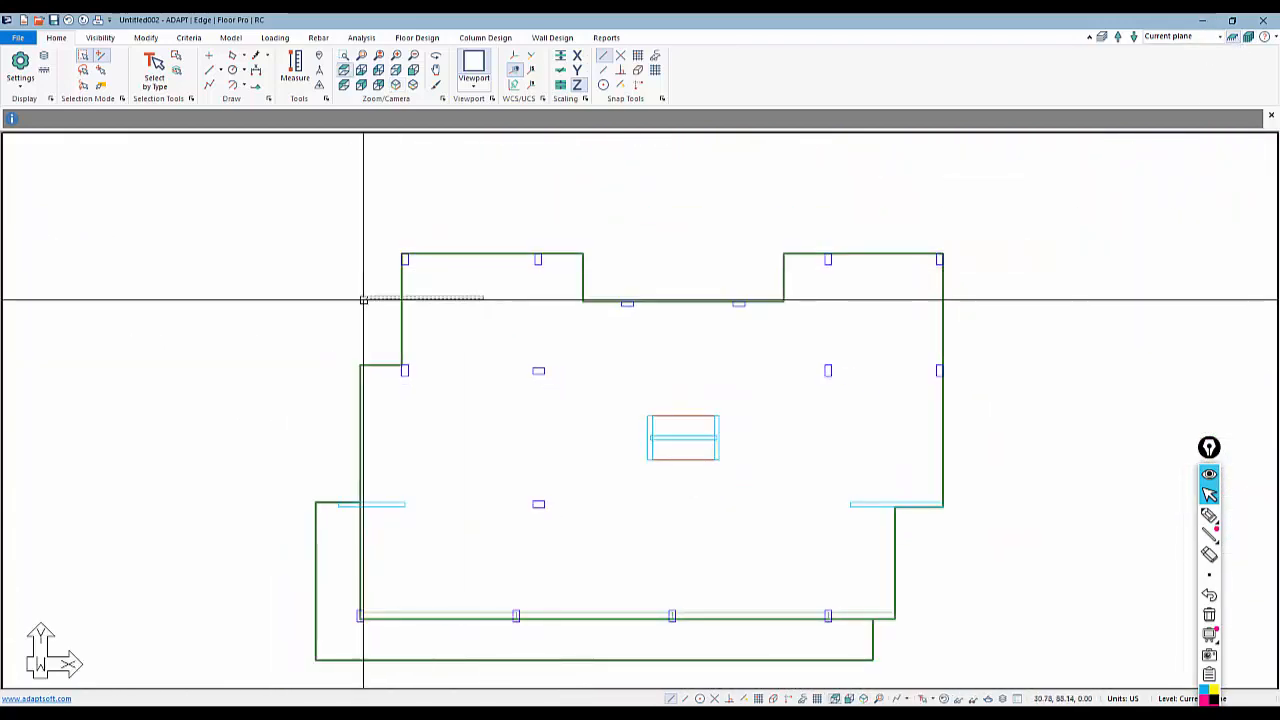
{"action": "left_click", "coordinate": [401, 290]}
{"action": "left_click", "coordinate": [402, 255]}
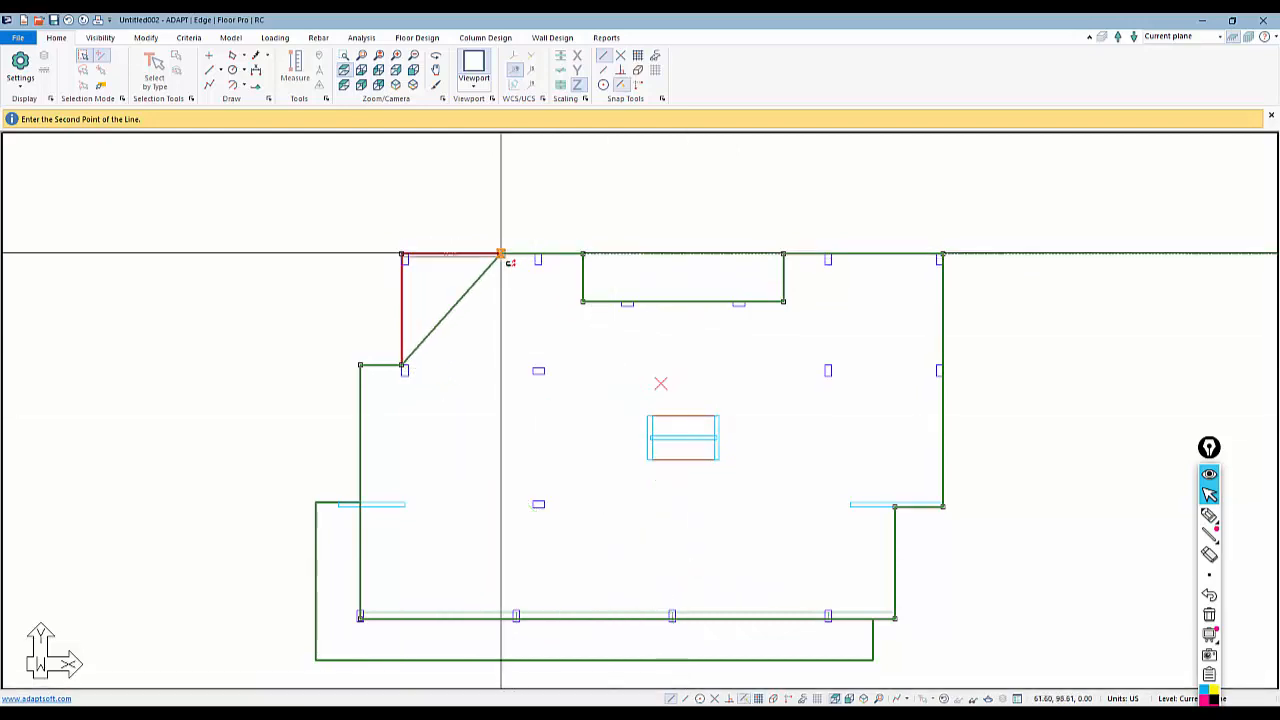
{"action": "left_click", "coordinate": [501, 254]}
Insert a vertex on the slab region's new diagonal edge and move it inward to about X 61, Y 73.7 to form a rectangular notch
{"action": "left_click", "coordinate": [446, 312]}
{"action": "right_click", "coordinate": [446, 315]}
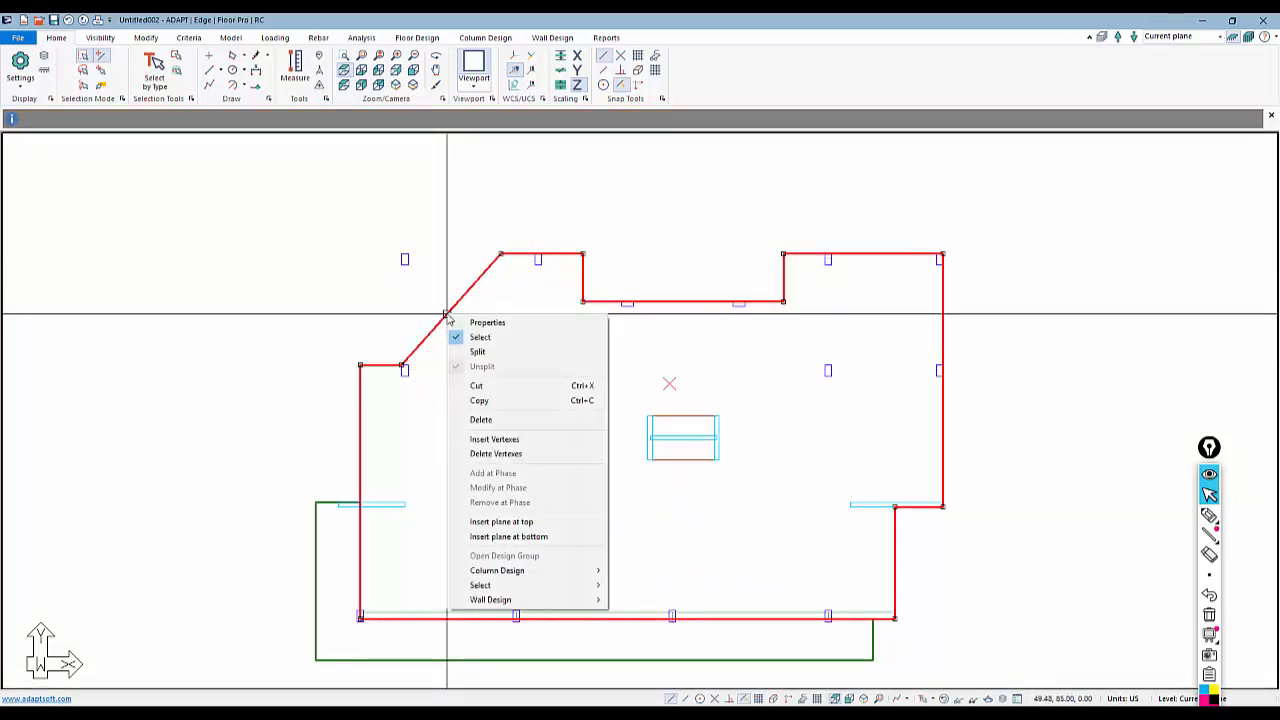
{"action": "left_click", "coordinate": [496, 454]}
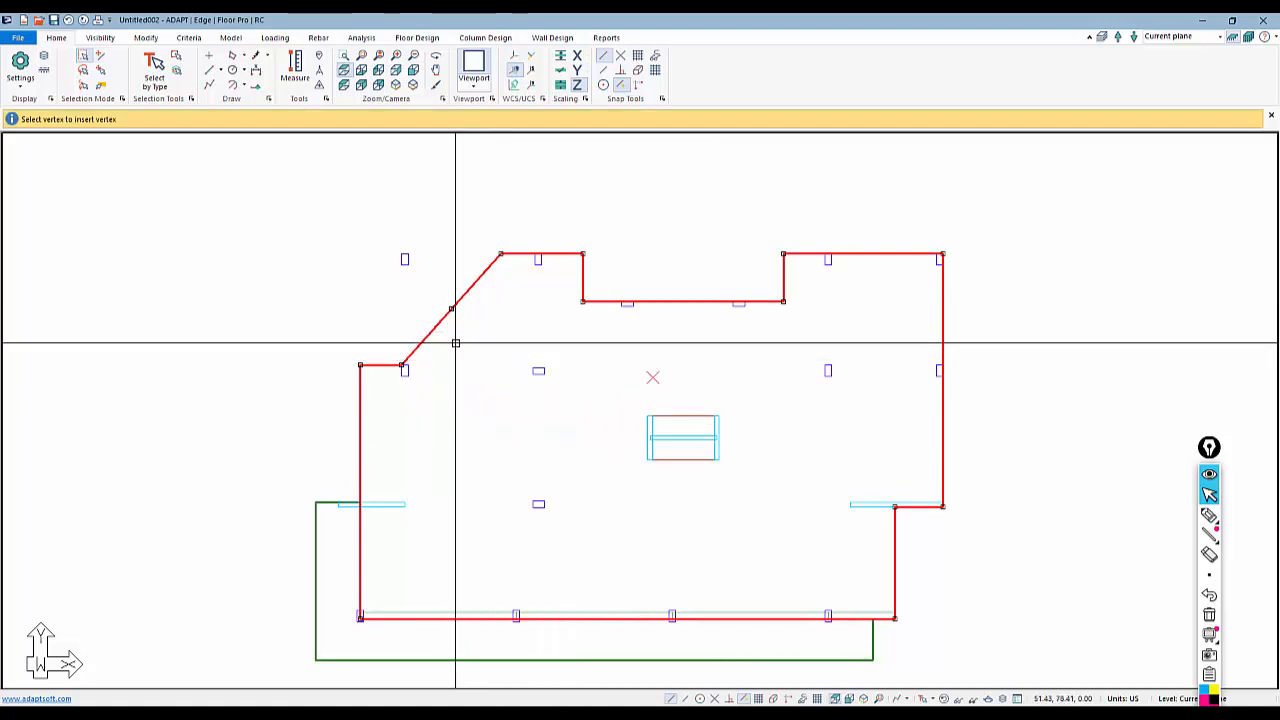
{"action": "left_click", "coordinate": [440, 312]}
{"action": "left_click_drag", "start_coordinate": [434, 309], "coordinate": [432, 308]}
{"action": "left_click", "coordinate": [451, 309]}
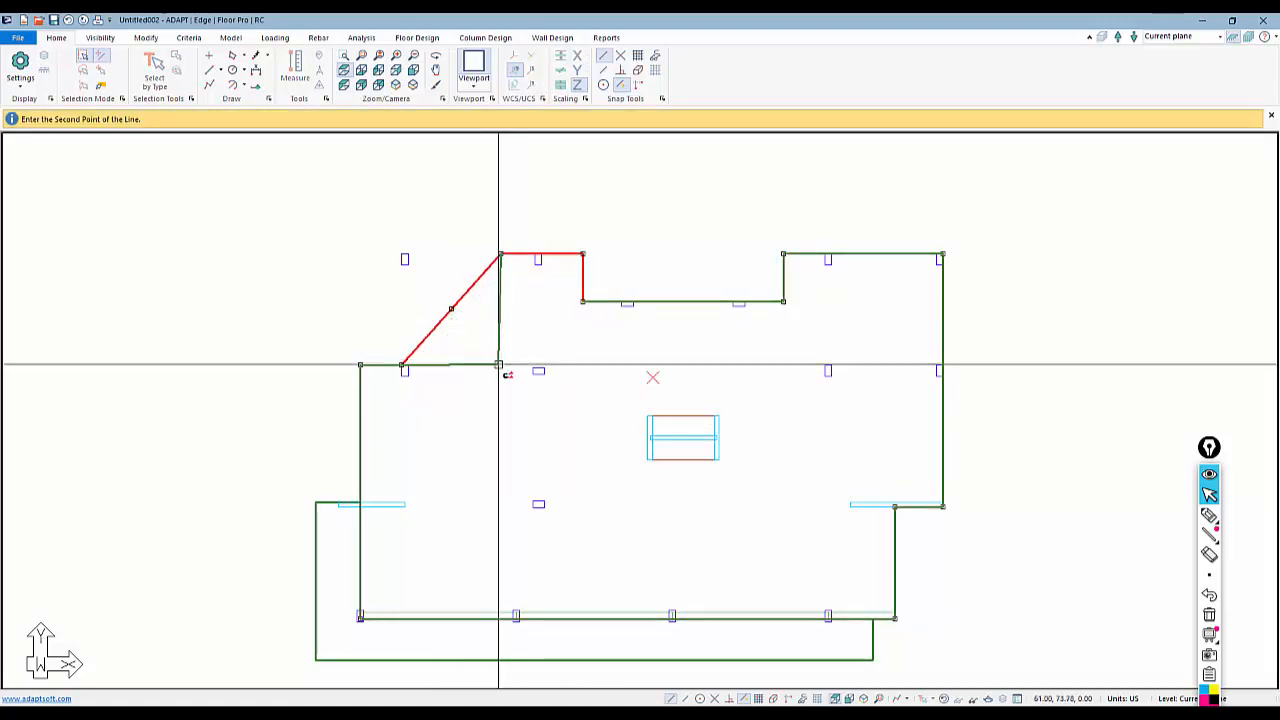
{"action": "left_click", "coordinate": [498, 365]}
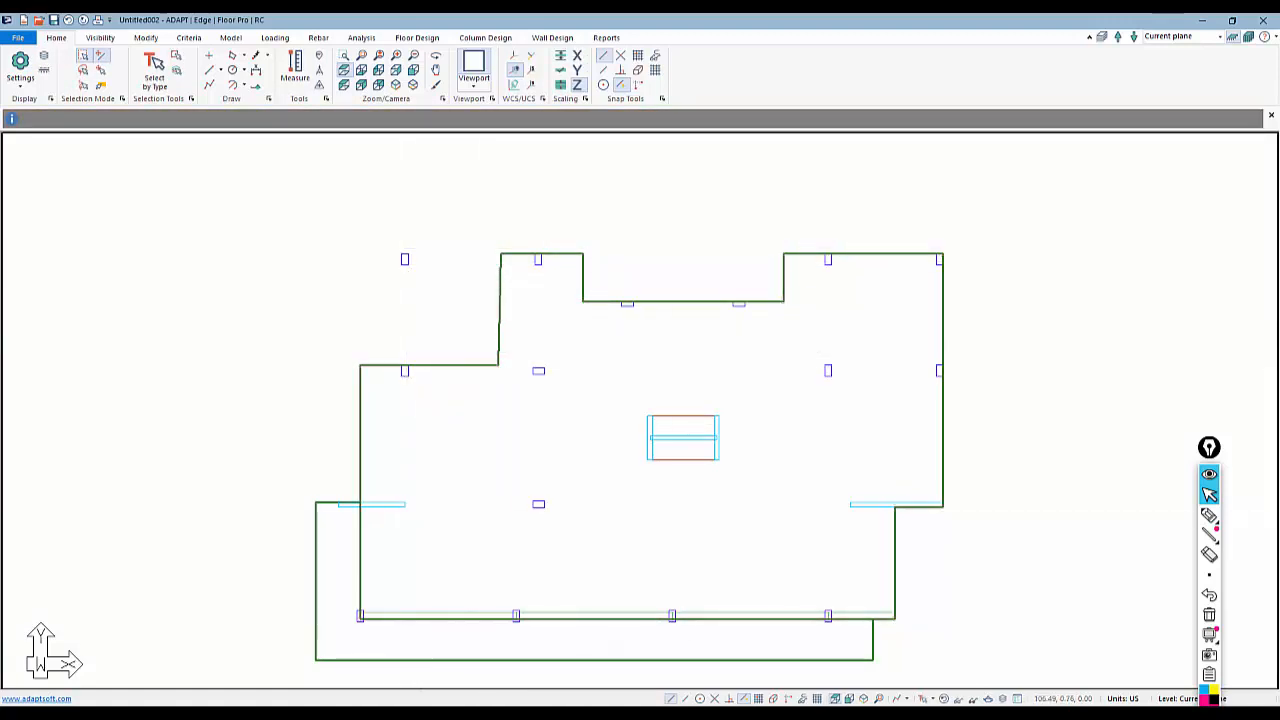
Display the notched level in isometric view and bring back all levels of the building
{"action": "left_click", "coordinate": [865, 699]}
{"action": "scroll", "coordinate": [488, 460], "scroll_direction": "up", "scroll_amount": 3}
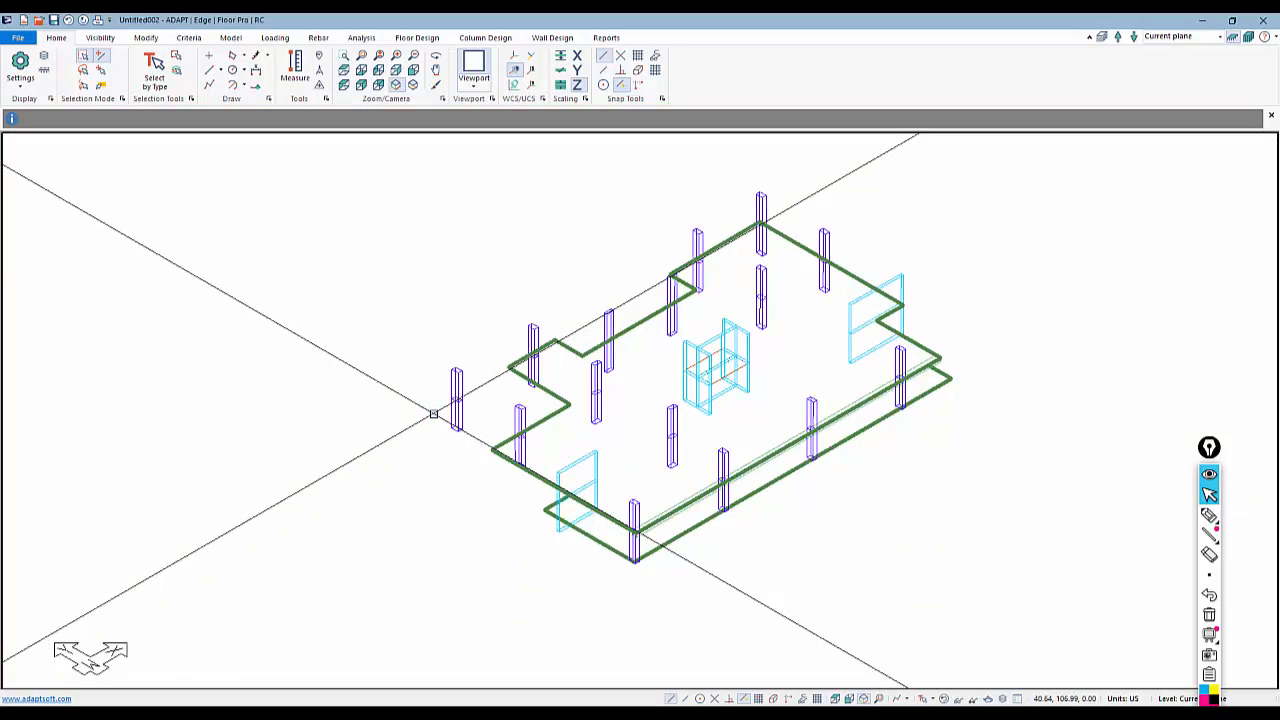
{"action": "scroll", "coordinate": [393, 422], "scroll_direction": "down", "scroll_amount": 4}
{"action": "scroll", "coordinate": [445, 463], "scroll_direction": "up", "scroll_amount": 4}
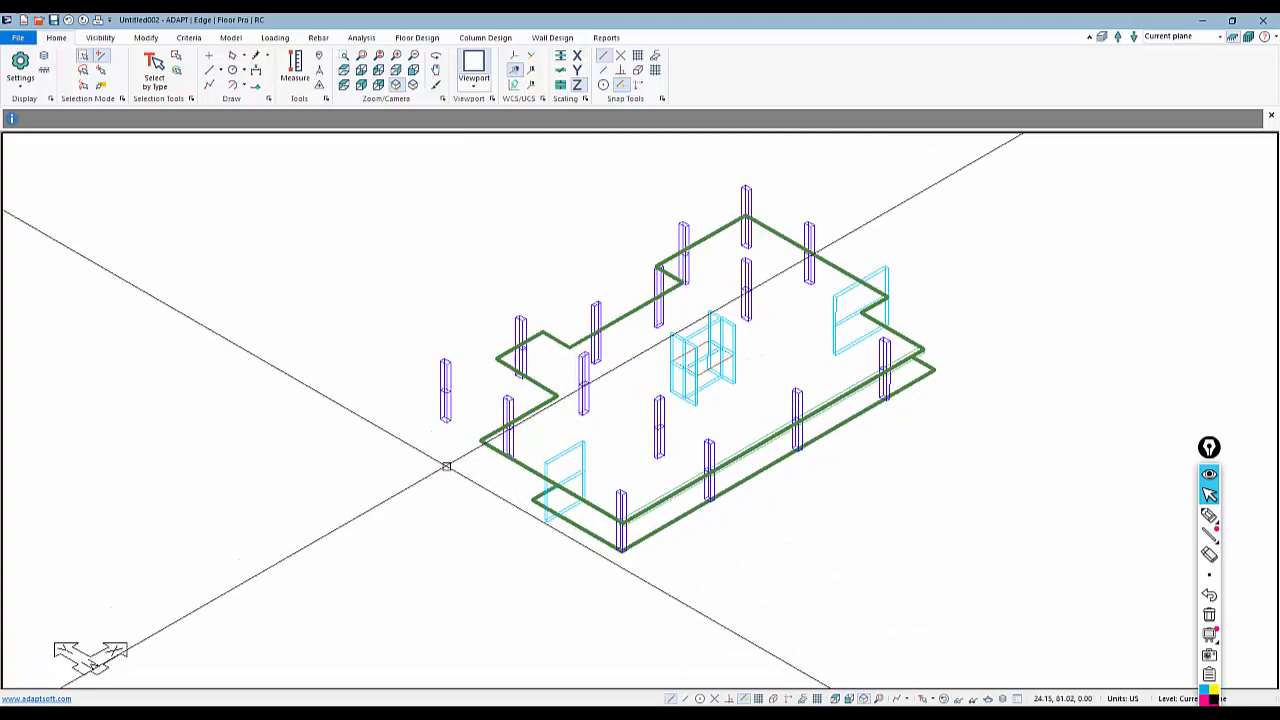
{"action": "left_click", "coordinate": [1248, 38]}
{"action": "middle_click_drag", "start_coordinate": [335, 459], "coordinate": [342, 516]}
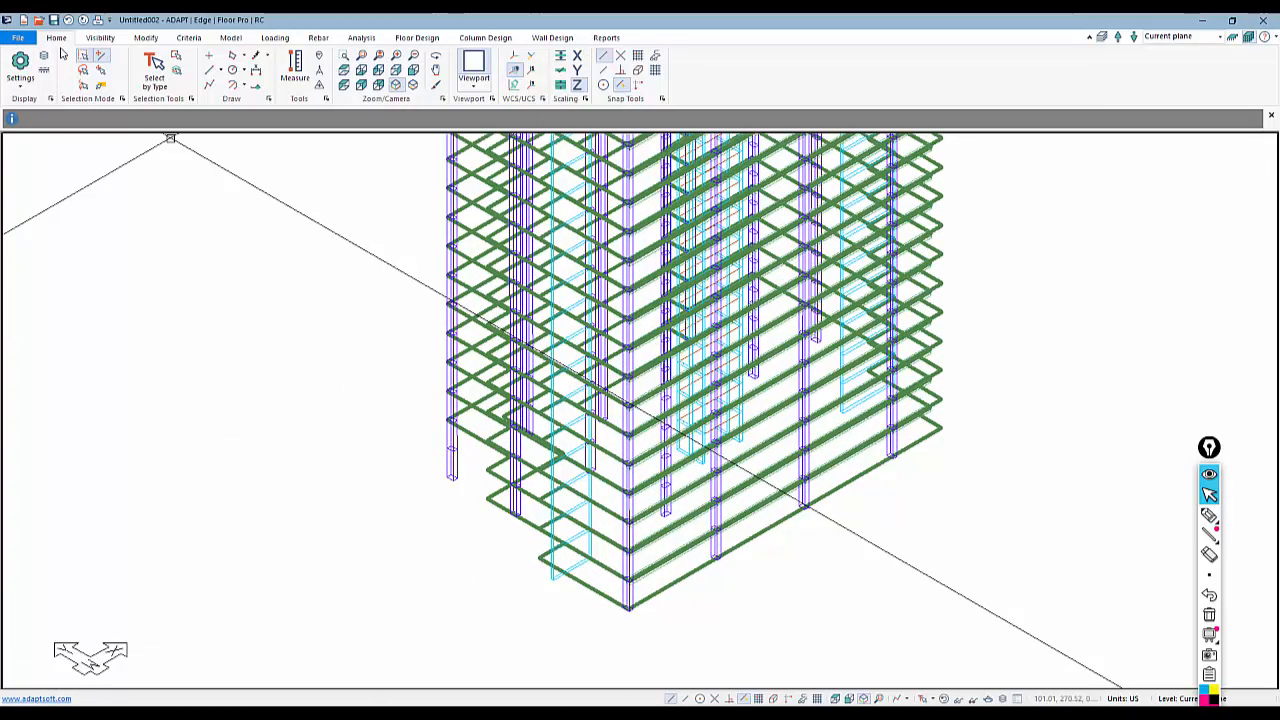
Render the solid model, examine the corner column where it passes the notched slab, and close the rendering
{"action": "left_click", "coordinate": [100, 37]}
{"action": "left_click", "coordinate": [167, 70]}
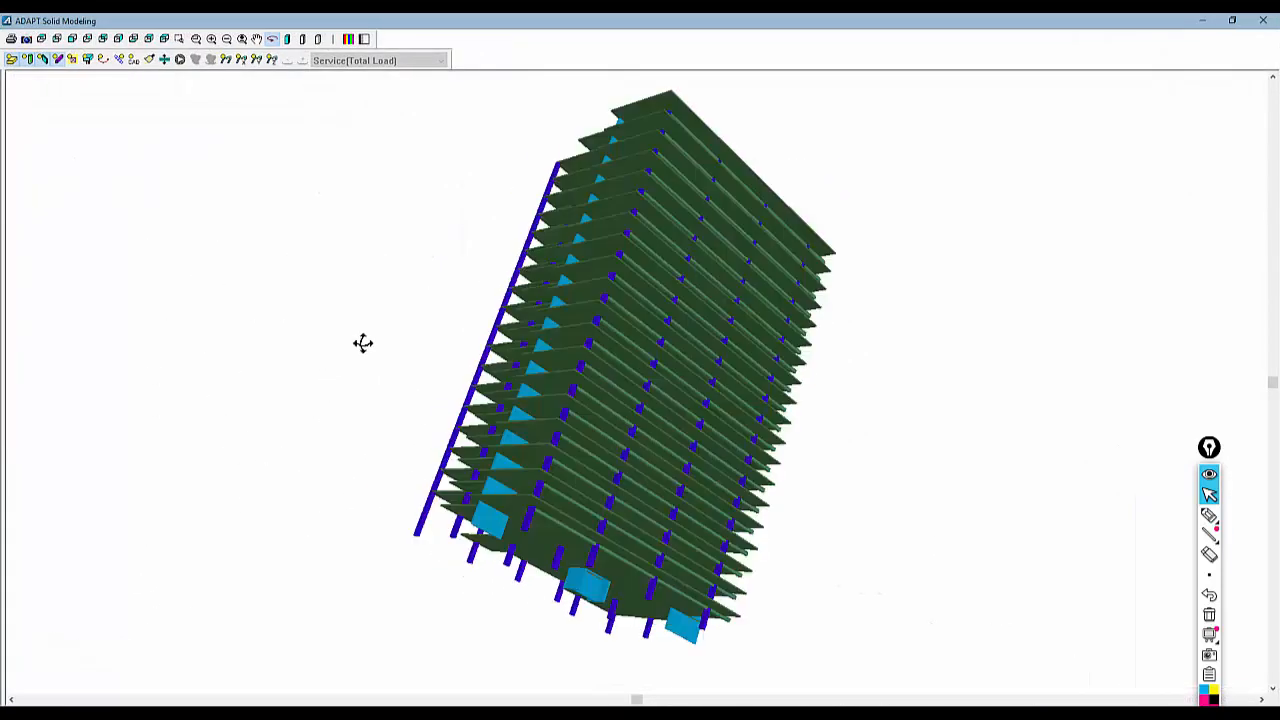
{"action": "mouse_move", "coordinate": [363, 343]}
{"action": "left_mouse_down"}
{"action": "mouse_move", "coordinate": [389, 366]}
{"action": "mouse_move", "coordinate": [372, 362]}
{"action": "left_mouse_up"}
{"action": "scroll", "coordinate": [537, 695], "scroll_direction": "up", "scroll_amount": 3}
{"action": "middle_click_drag", "start_coordinate": [470, 444], "coordinate": [456, 417]}
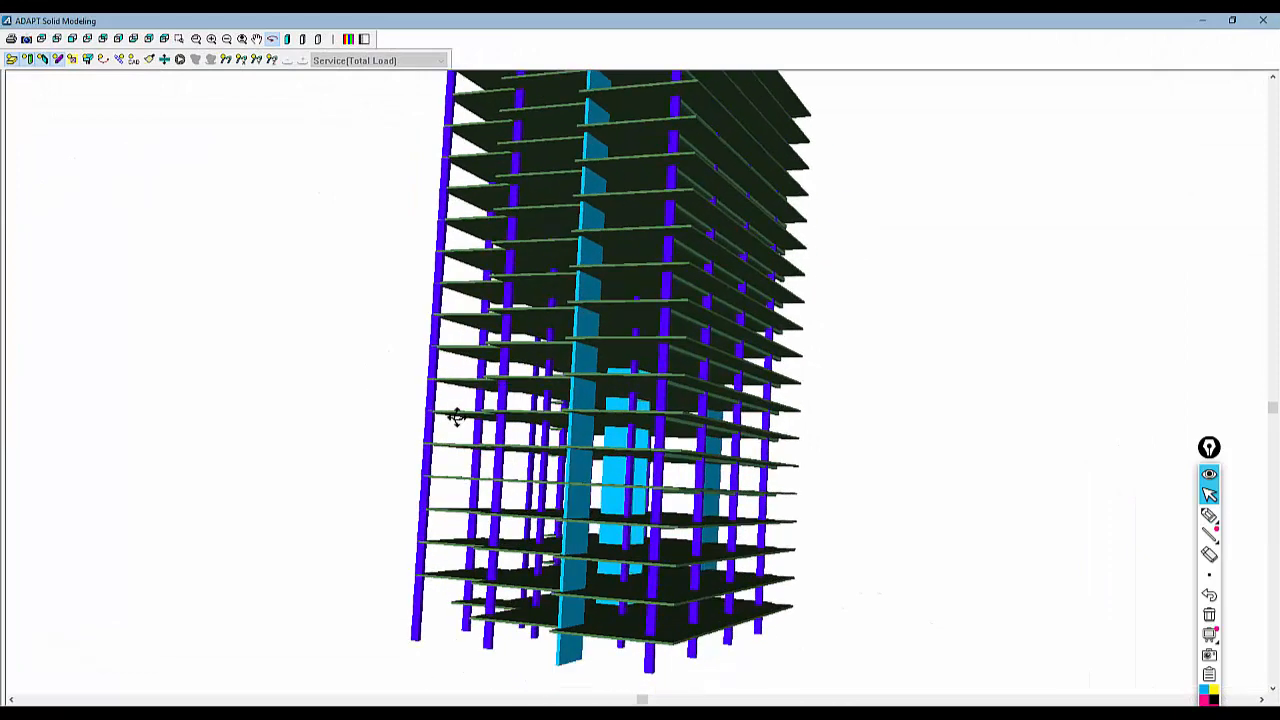
{"action": "left_click_drag", "start_coordinate": [456, 417], "coordinate": [411, 537]}
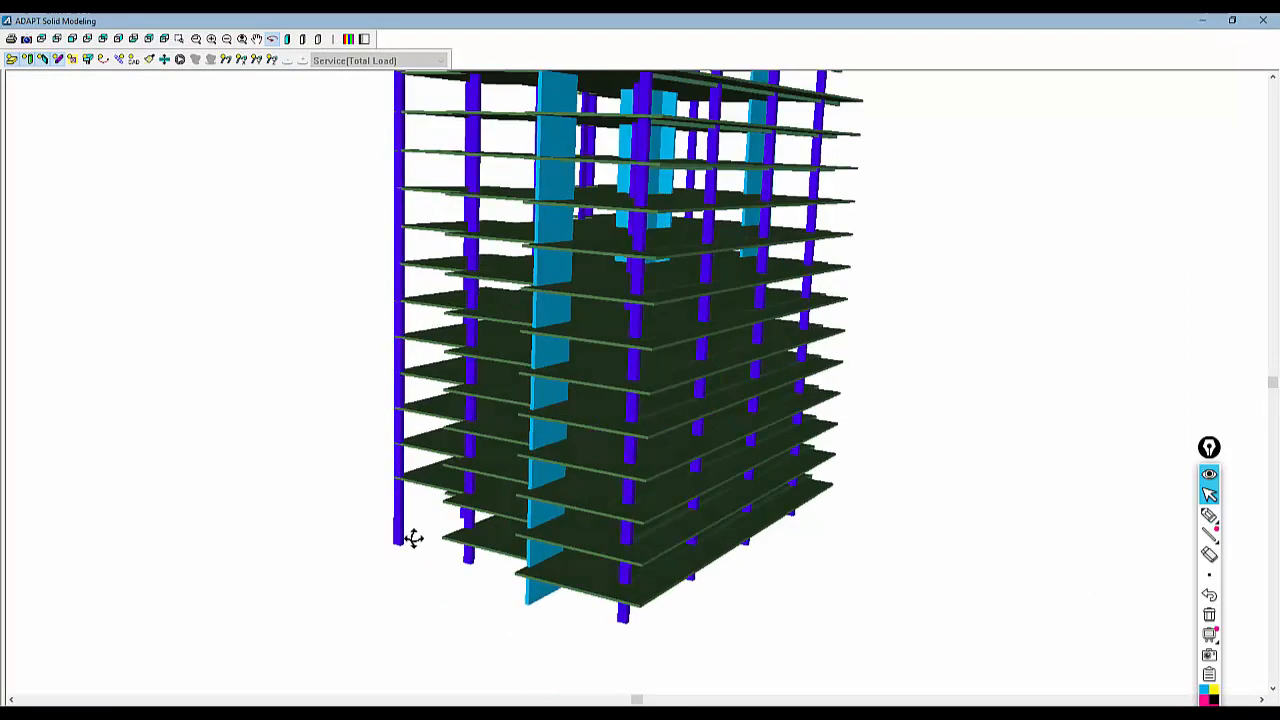
{"action": "left_click", "coordinate": [1264, 22]}
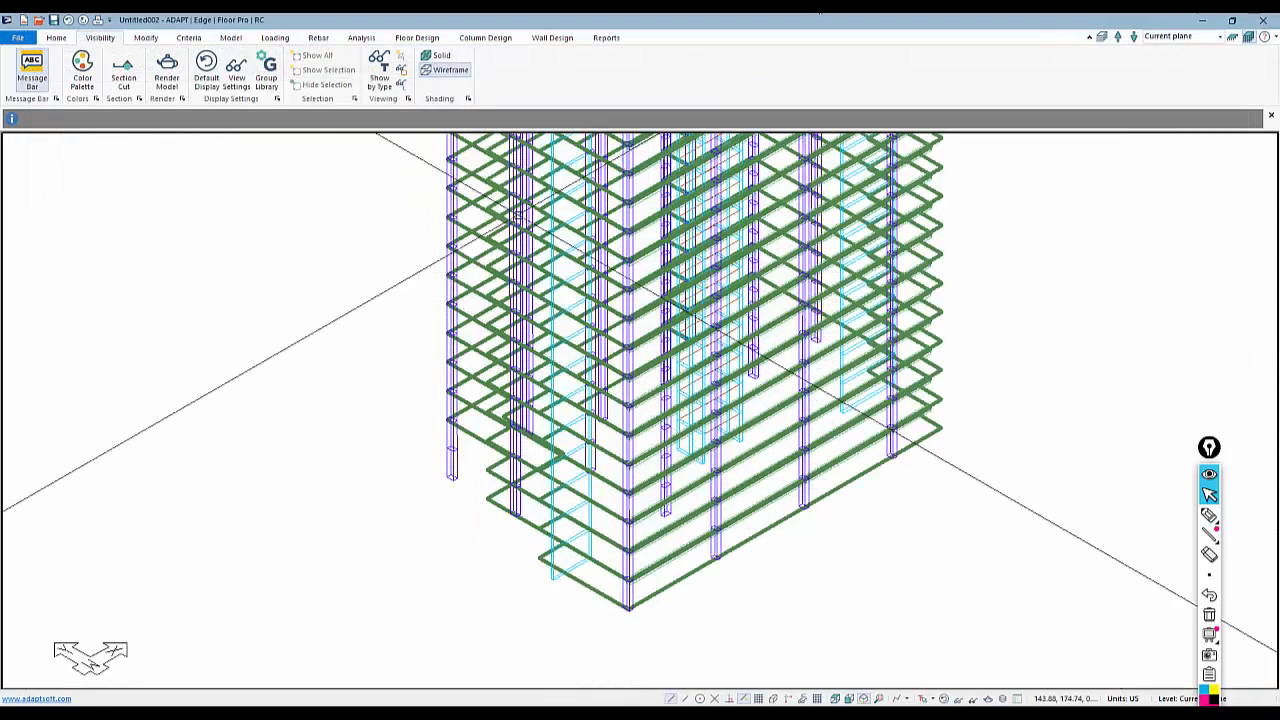
Select all columns across the levels and release their rotations about r-r and s-s at both the top and bottom ends
{"action": "left_click", "coordinate": [57, 38]}
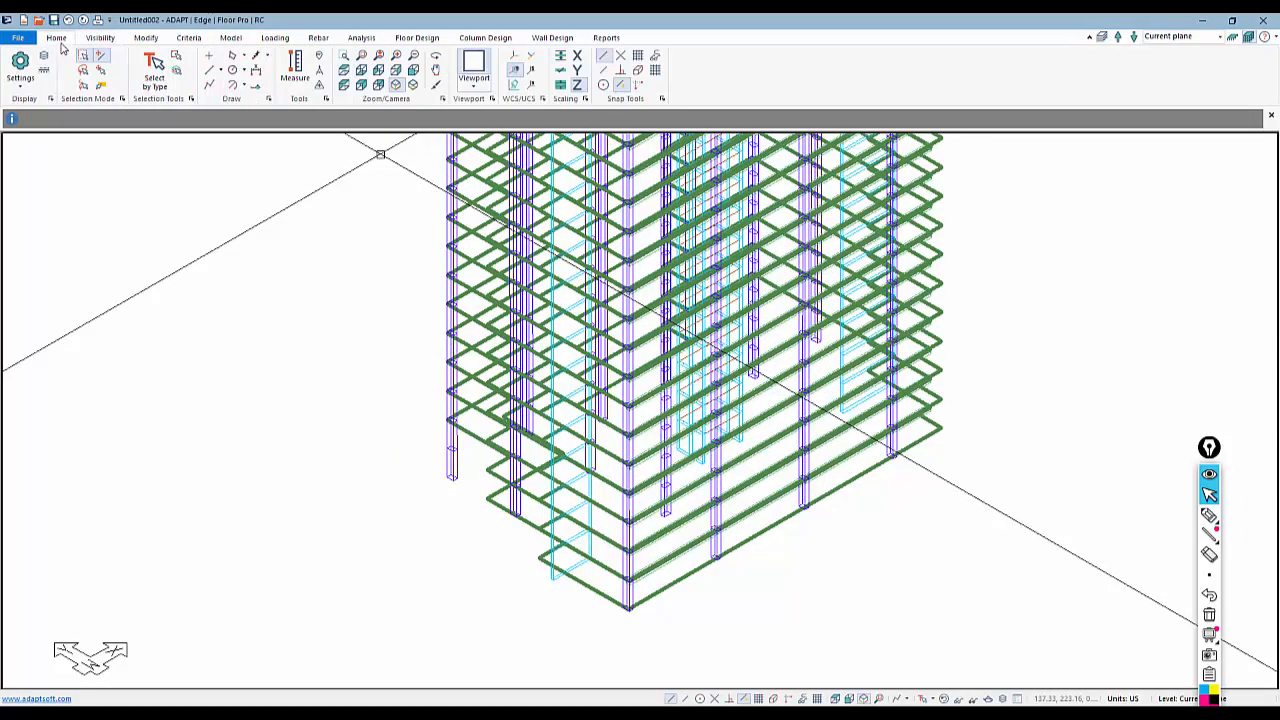
{"action": "left_click", "coordinate": [155, 72]}
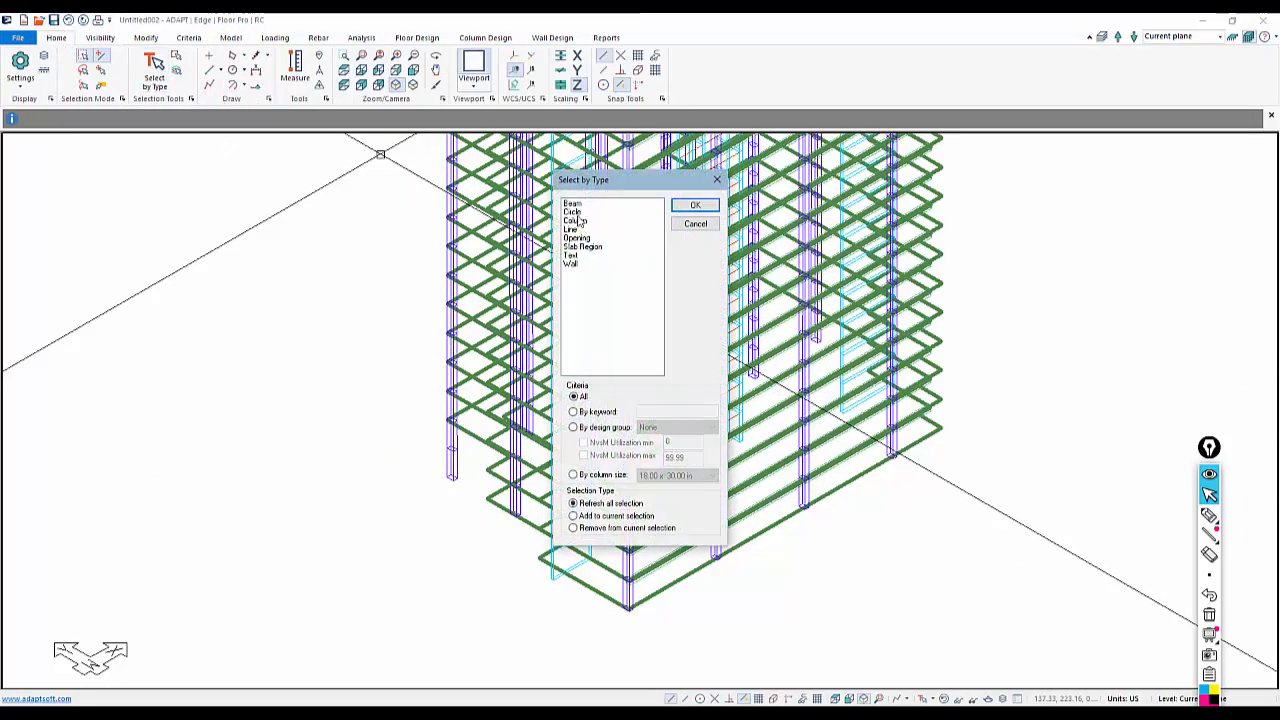
{"action": "left_click", "coordinate": [576, 220]}
{"action": "left_click", "coordinate": [694, 205]}
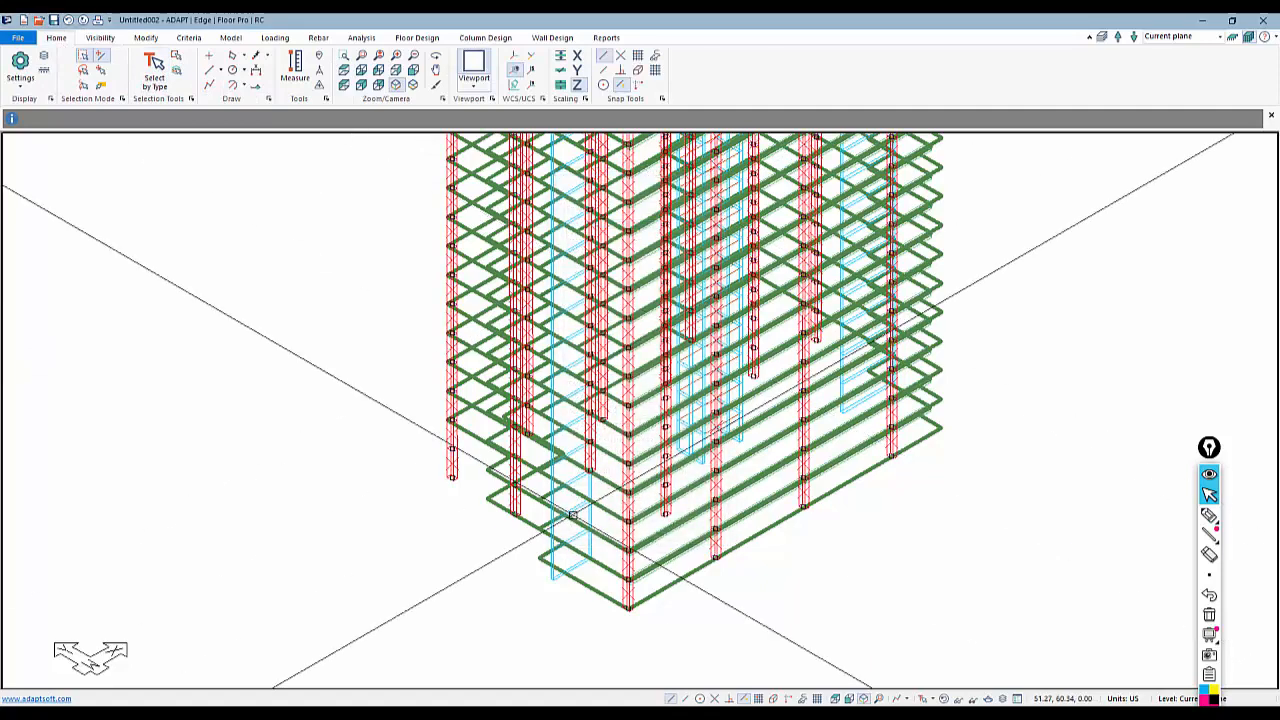
{"action": "left_click", "coordinate": [146, 37]}
{"action": "left_click", "coordinate": [60, 72]}
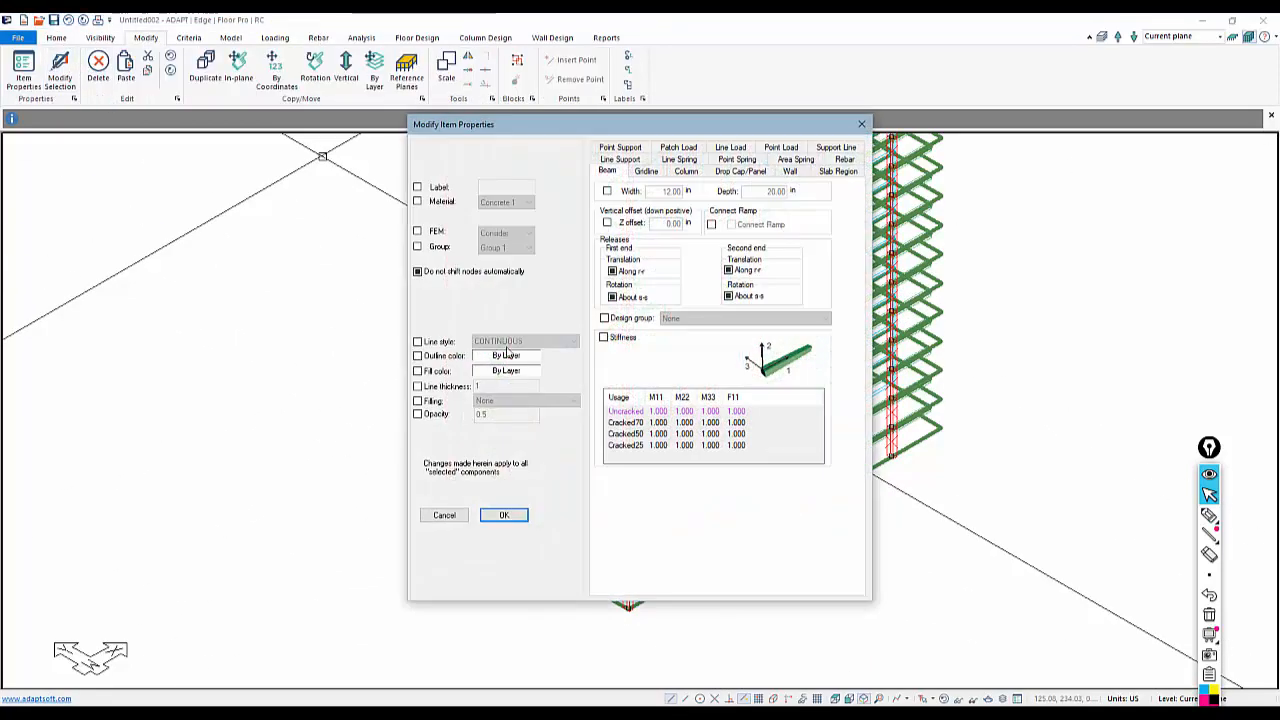
{"action": "left_click", "coordinate": [688, 173]}
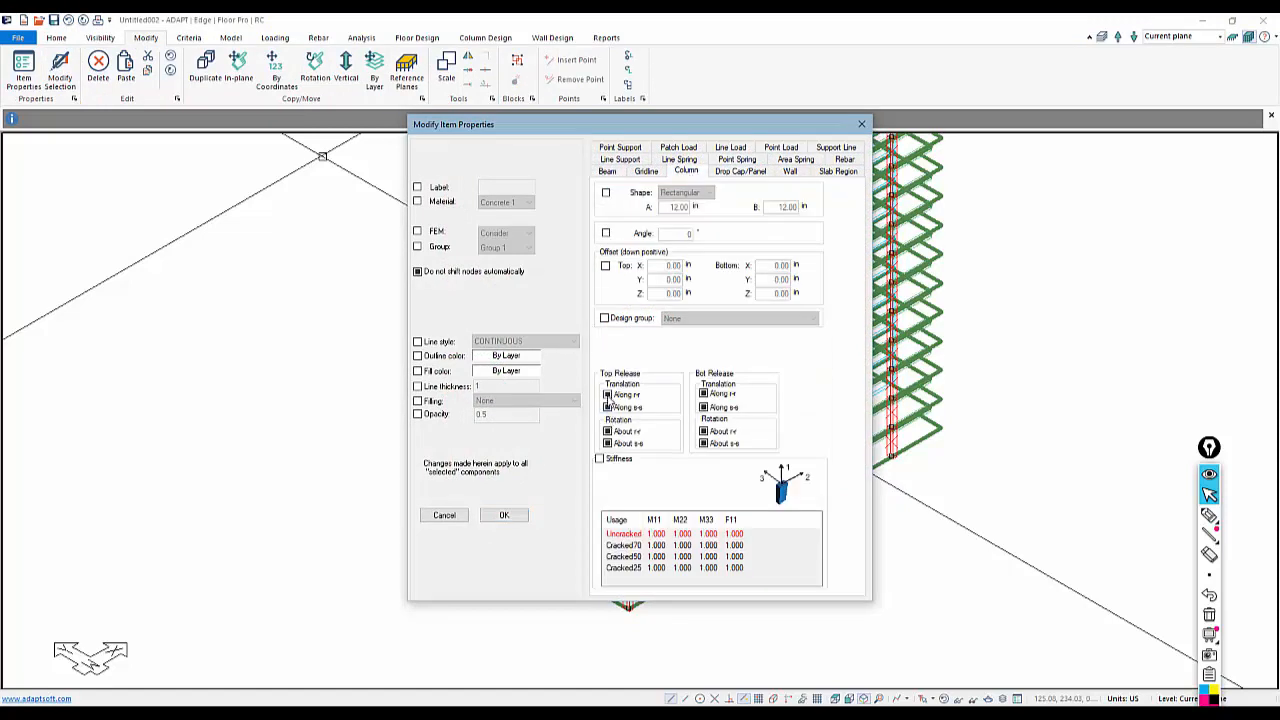
{"action": "left_click", "coordinate": [607, 431]}
{"action": "left_click", "coordinate": [504, 515]}
{"action": "scroll", "coordinate": [437, 506], "scroll_direction": "up", "scroll_amount": 5}
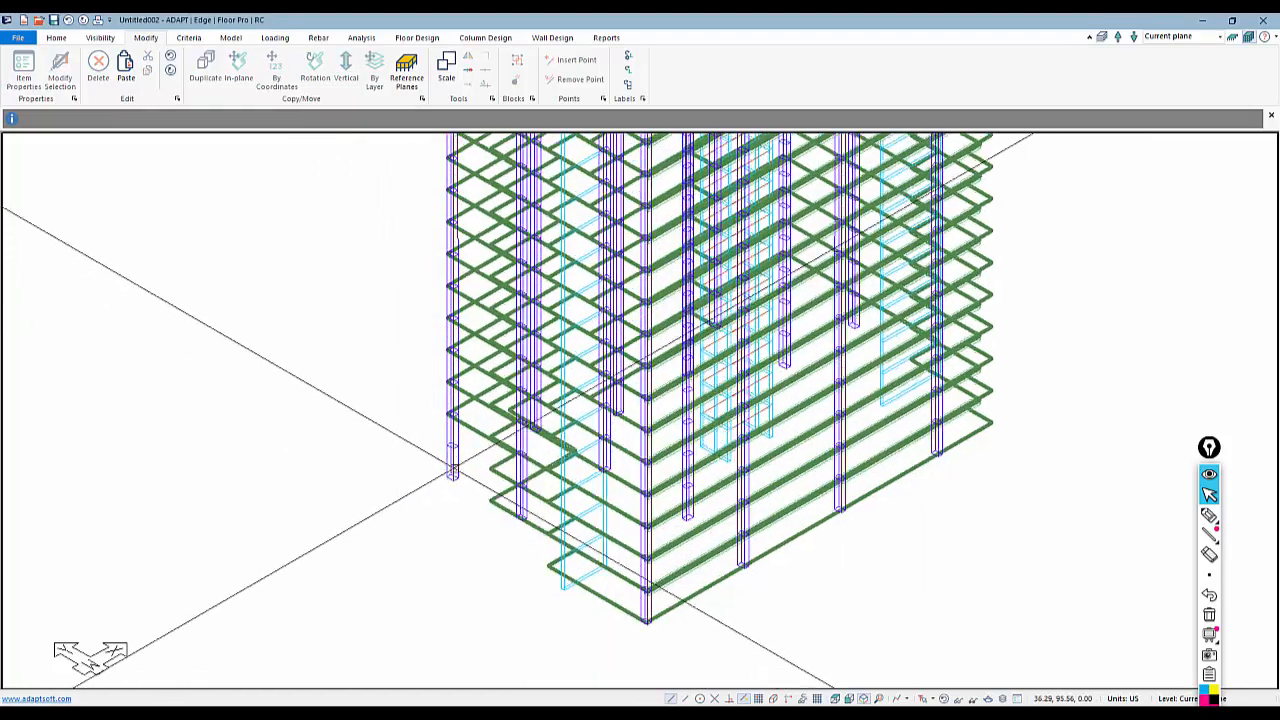
{"action": "left_click", "coordinate": [1209, 515]}
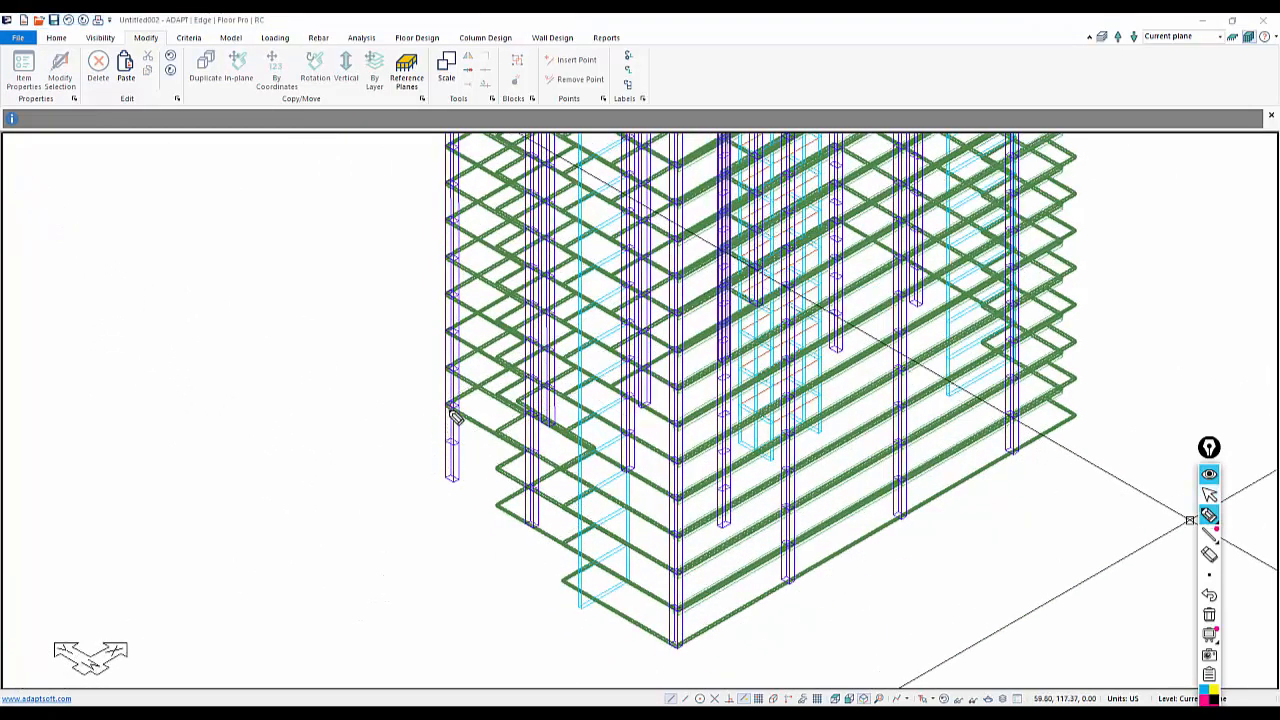
{"action": "left_click_drag", "start_coordinate": [430, 438], "coordinate": [458, 483]}
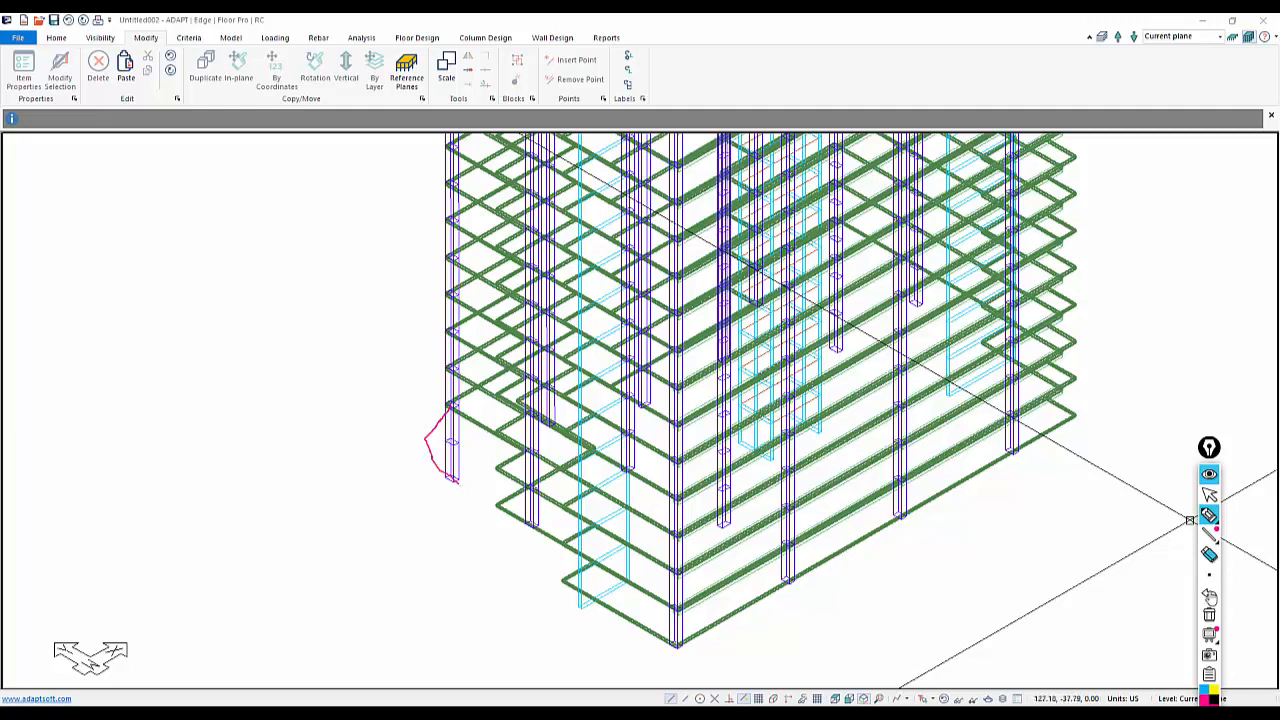
{"action": "left_click", "coordinate": [1209, 614]}
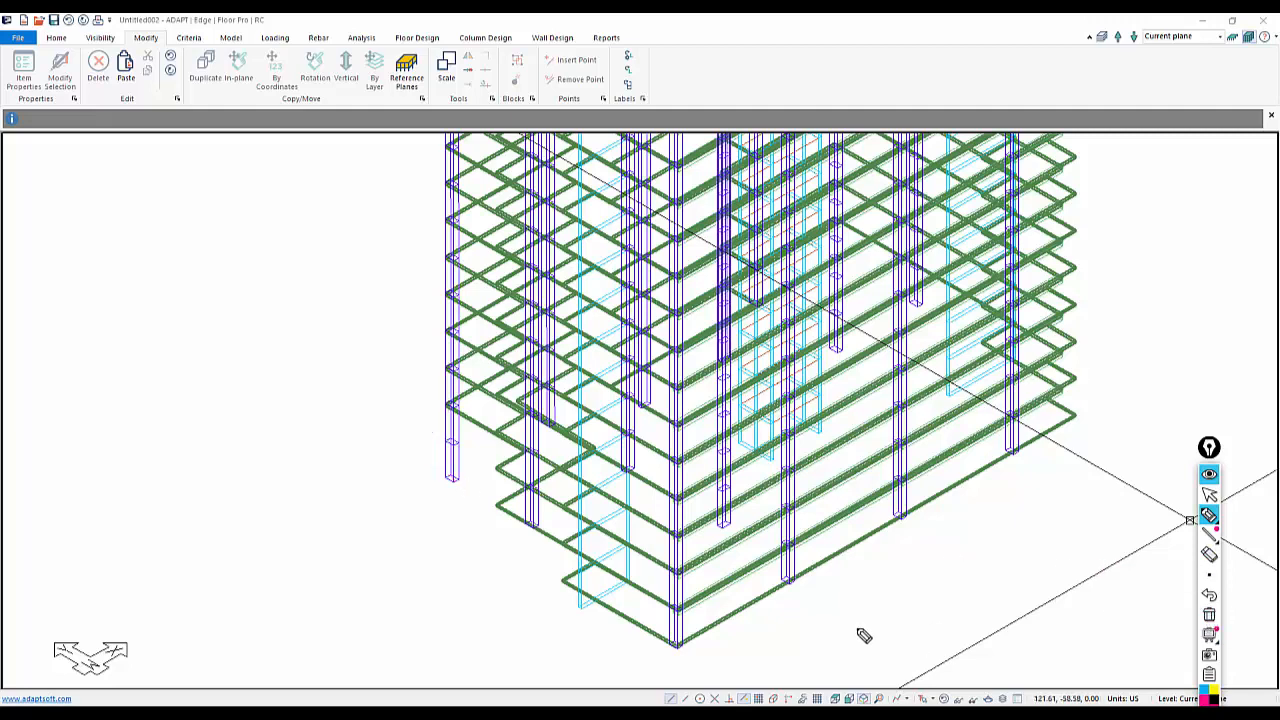
{"action": "left_click", "coordinate": [1209, 494]}
Clear the bottom rotation releases of the corner column segment directly above the notched slab level and apply its properties
{"action": "scroll", "coordinate": [445, 480], "scroll_direction": "up", "scroll_amount": 1}
{"action": "scroll", "coordinate": [458, 461], "scroll_direction": "up", "scroll_amount": 1}
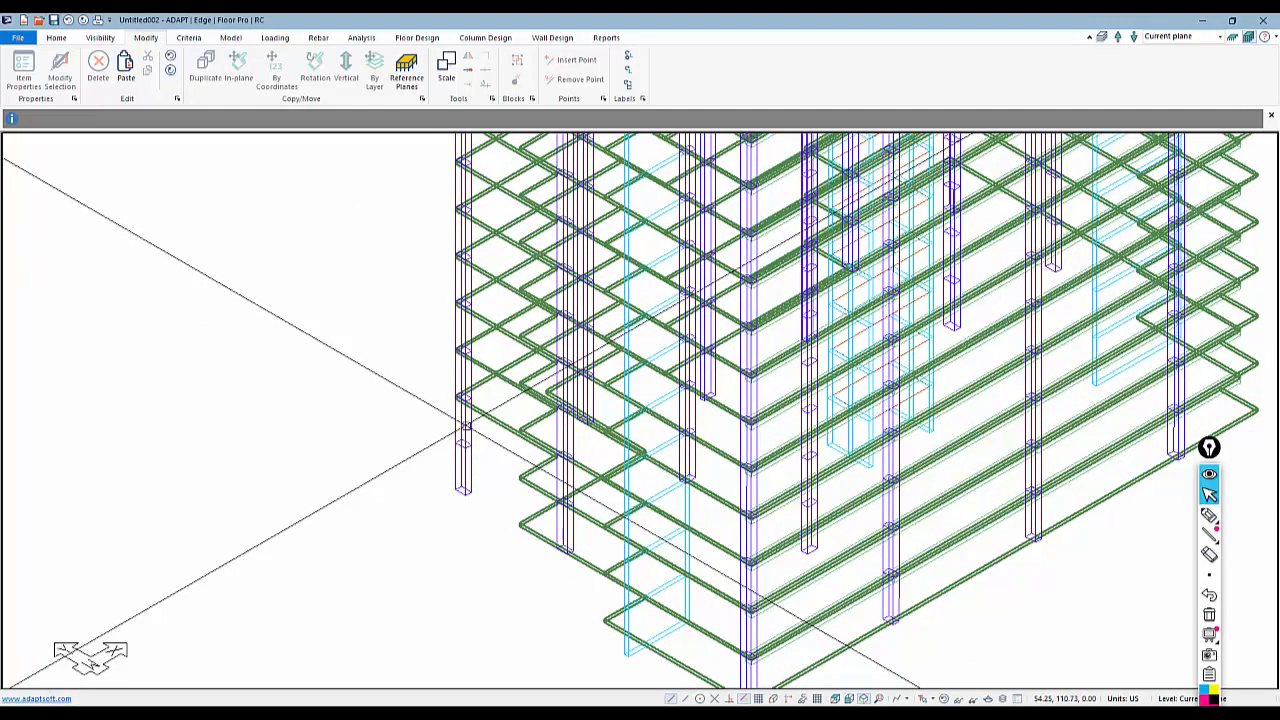
{"action": "double_click", "coordinate": [461, 425]}
{"action": "left_click", "coordinate": [130, 65]}
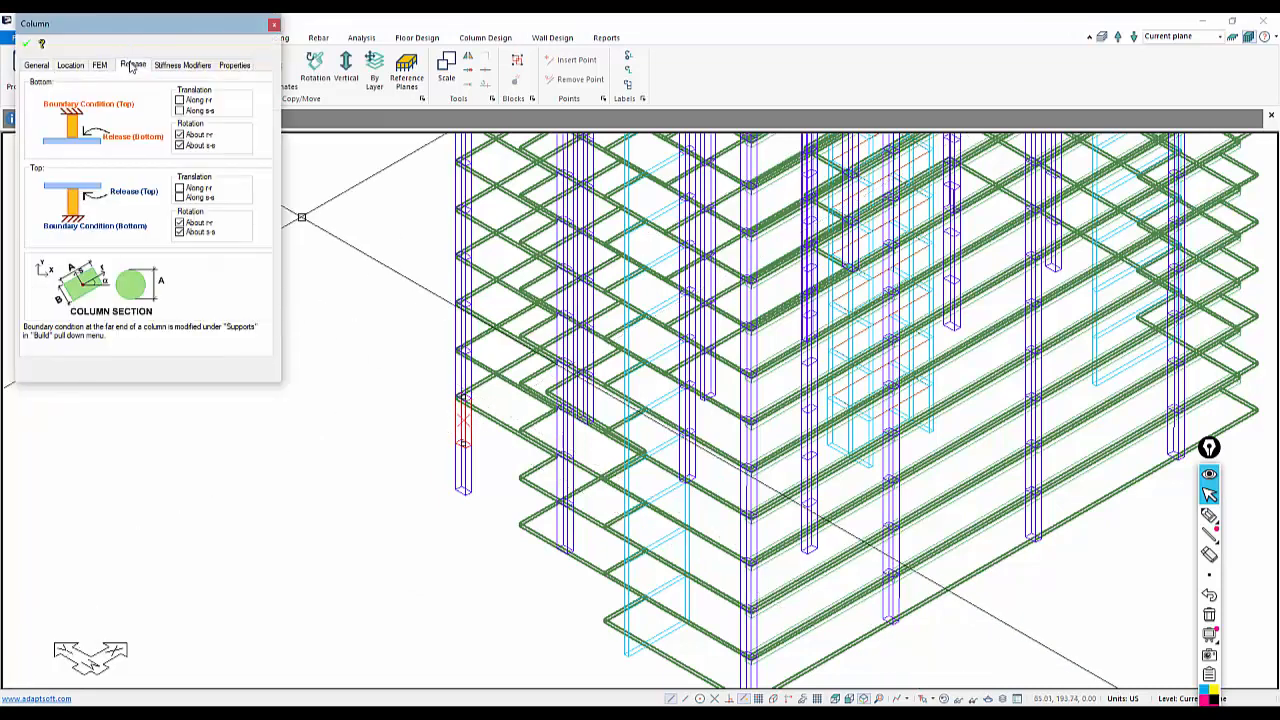
{"action": "left_click", "coordinate": [179, 134]}
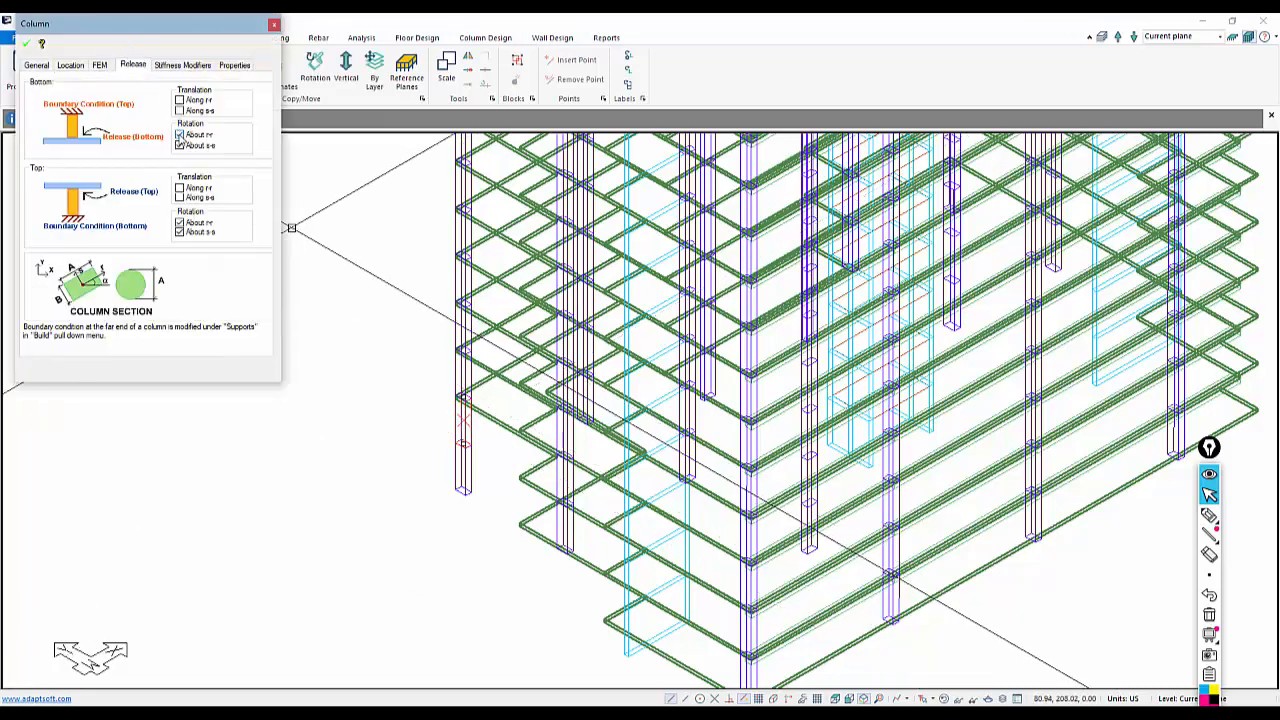
{"action": "left_click", "coordinate": [27, 45]}
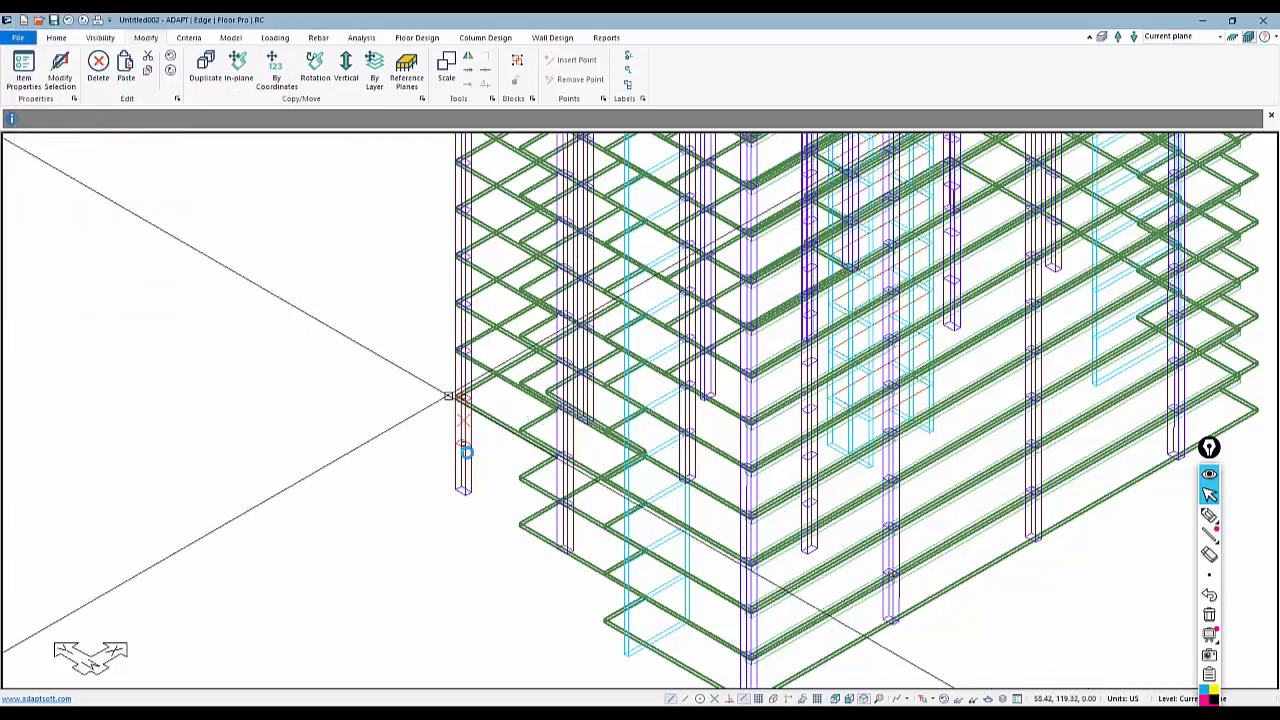
Check the end release settings of the corner column segment directly below the notched slab level and accept its properties
{"action": "double_click", "coordinate": [462, 465]}
{"action": "left_click", "coordinate": [101, 66]}
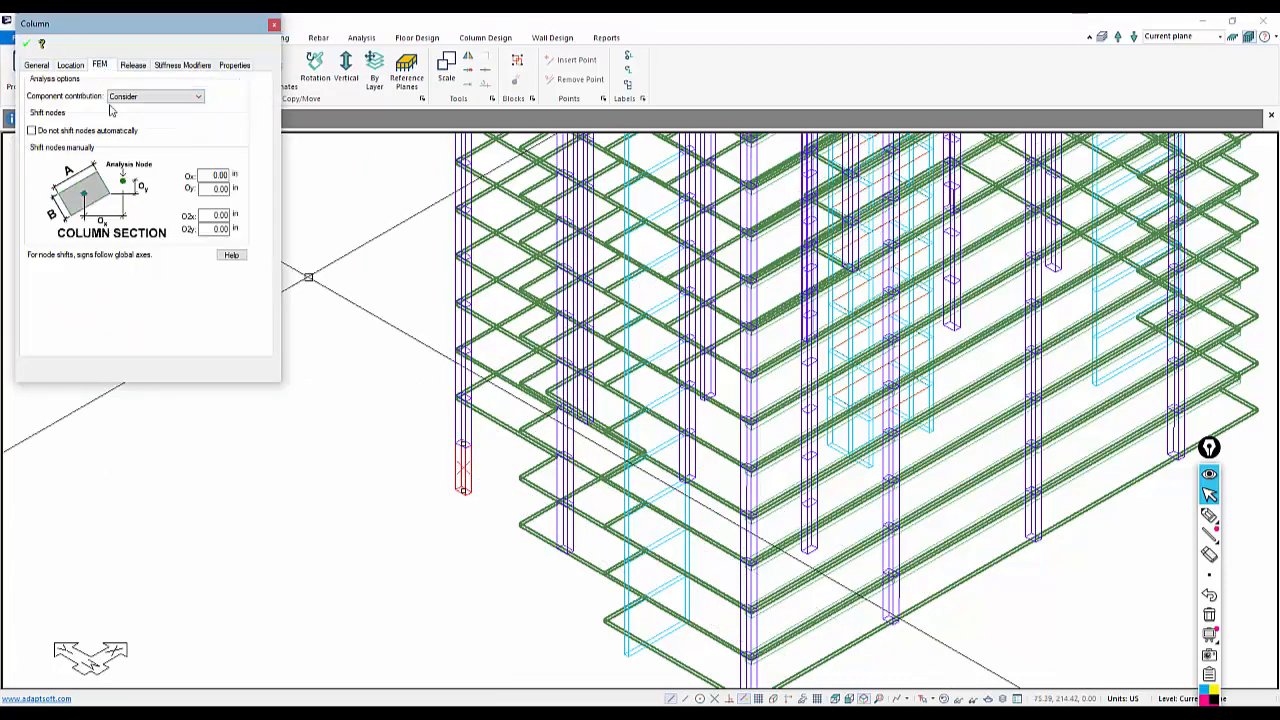
{"action": "left_click", "coordinate": [138, 65]}
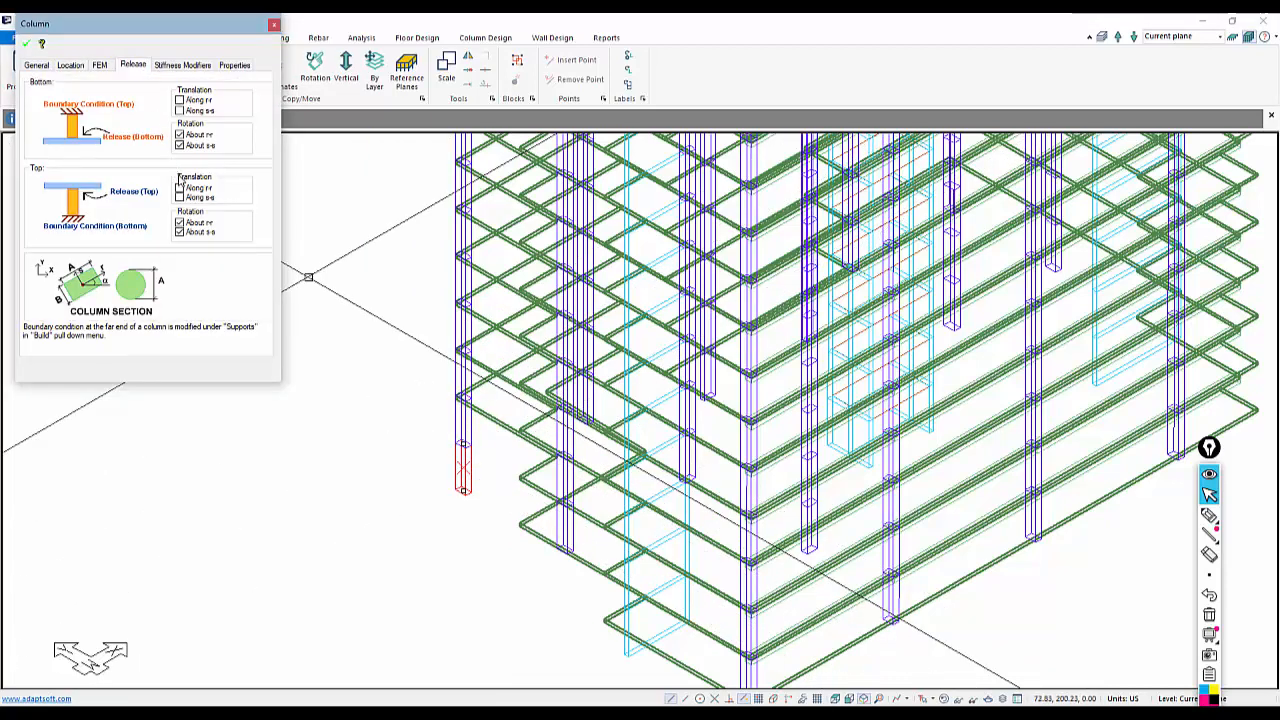
{"action": "left_click", "coordinate": [29, 46]}
{"action": "scroll", "coordinate": [231, 578], "scroll_direction": "down", "scroll_amount": 5}
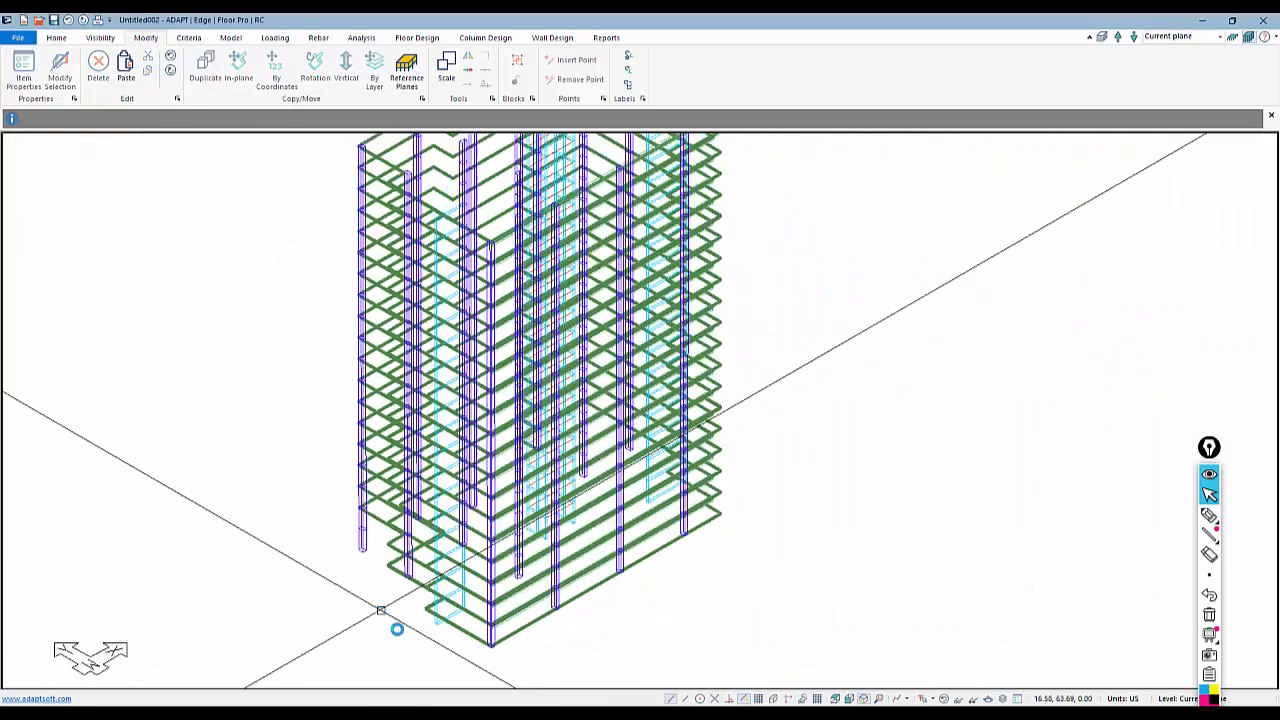
Save a copy of the model as usage2019 in the Youtube Video Models folder
{"action": "scroll", "coordinate": [496, 636], "scroll_direction": "down", "scroll_amount": 3}
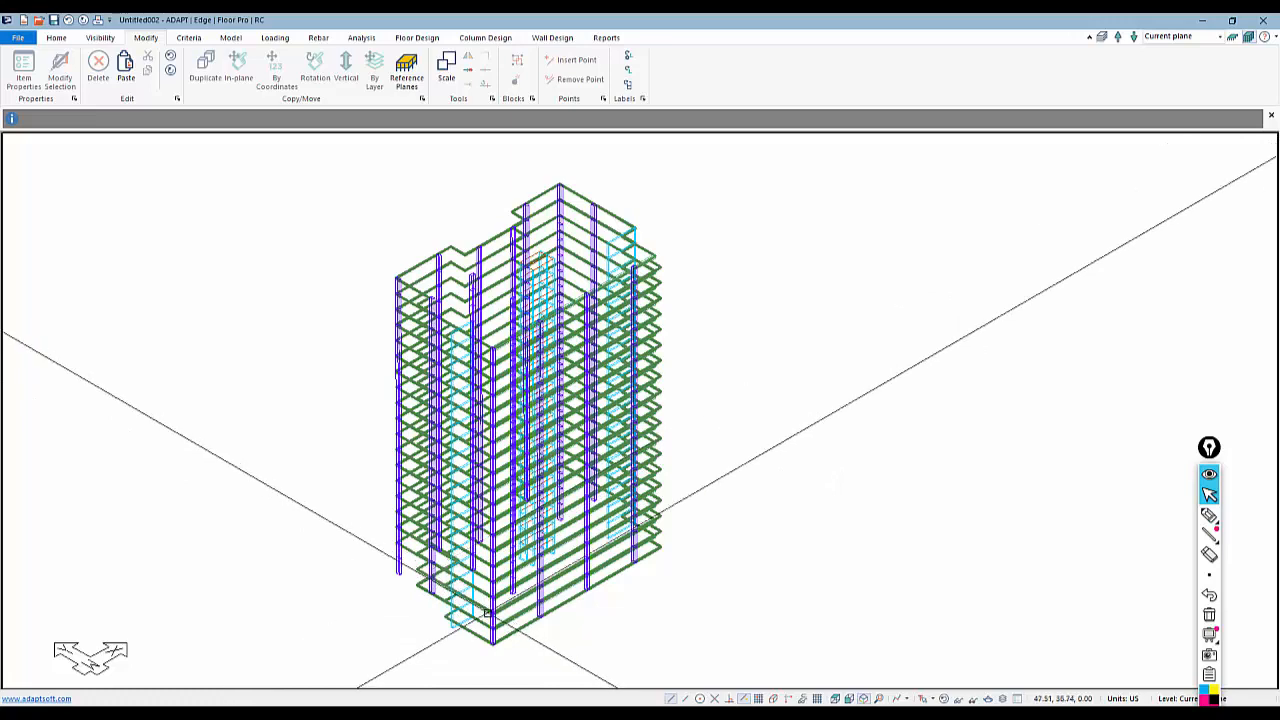
{"action": "left_click", "coordinate": [19, 42]}
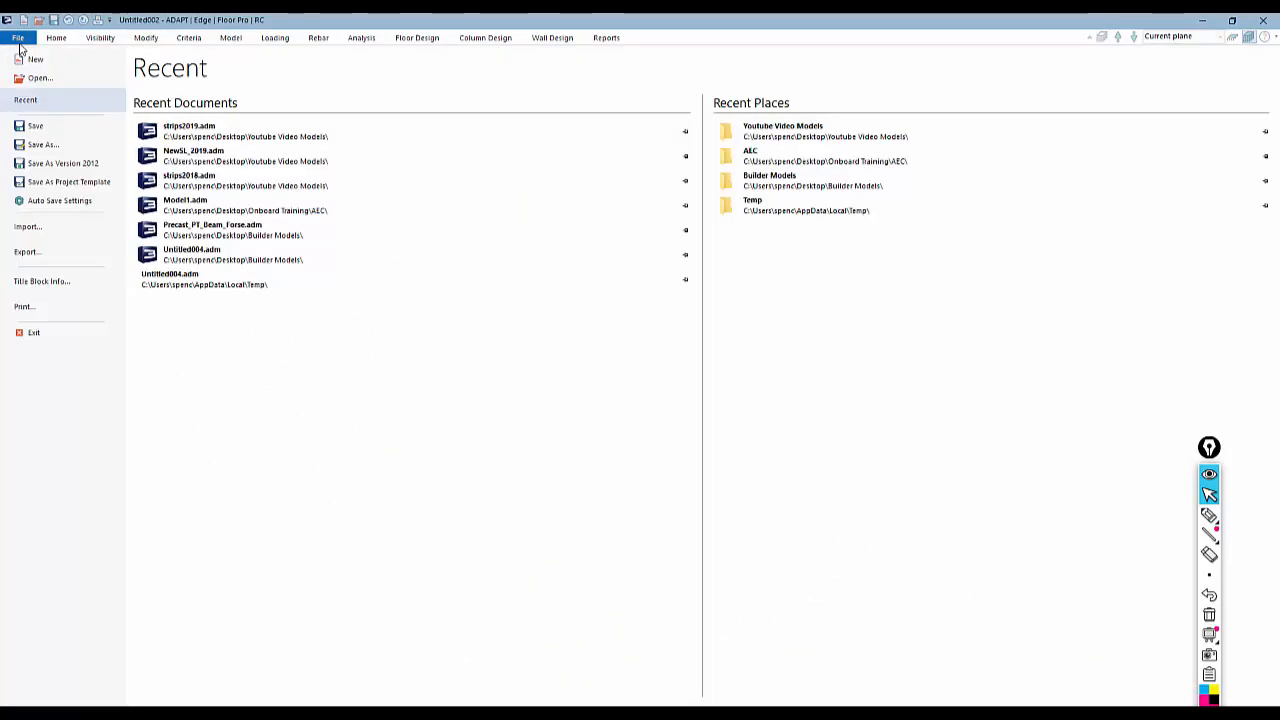
{"action": "left_click", "coordinate": [44, 141]}
{"action": "scroll", "coordinate": [90, 127], "scroll_direction": "up", "scroll_amount": 3}
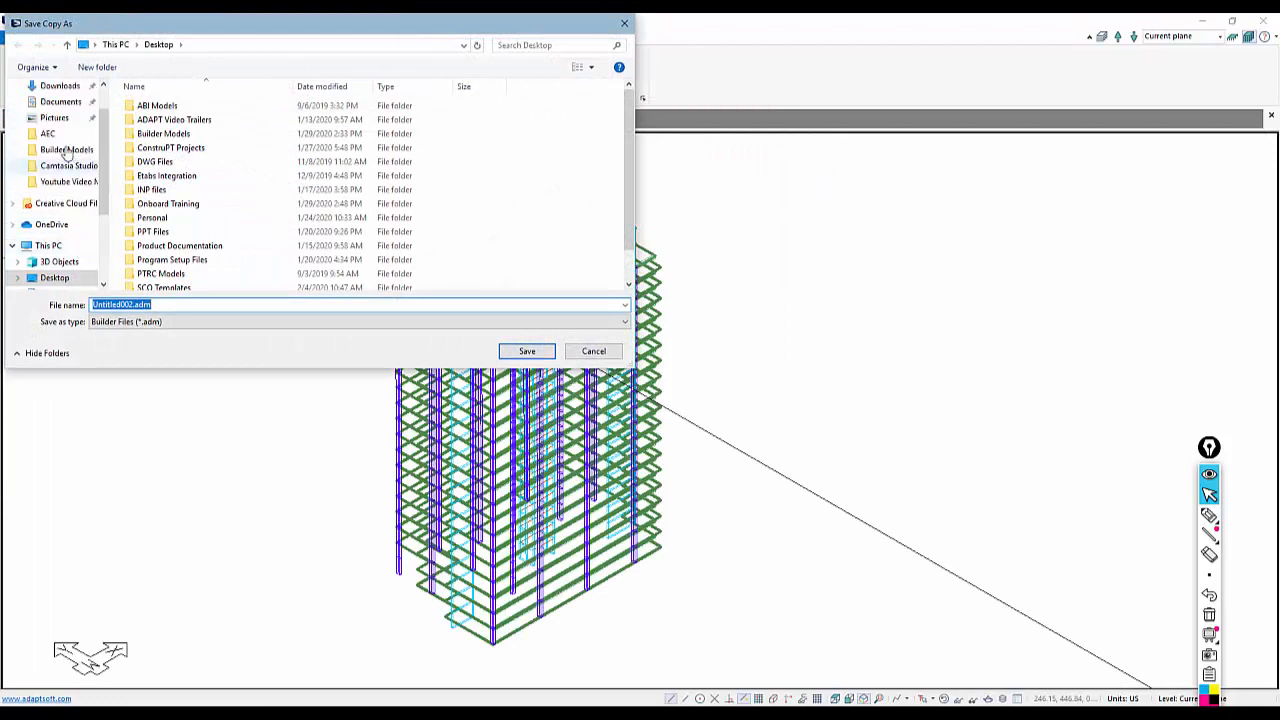
{"action": "left_click", "coordinate": [68, 181]}
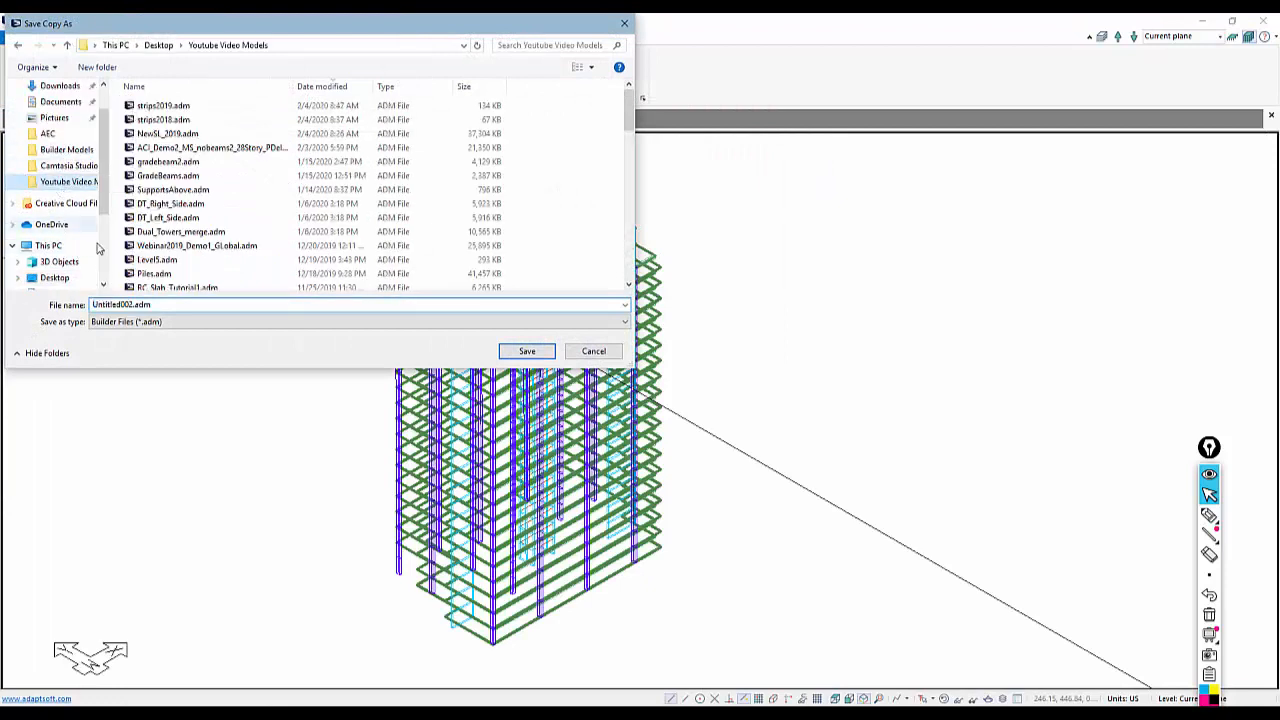
{"action": "double_click", "coordinate": [216, 305]}
{"action": "type", "text": "usage"}
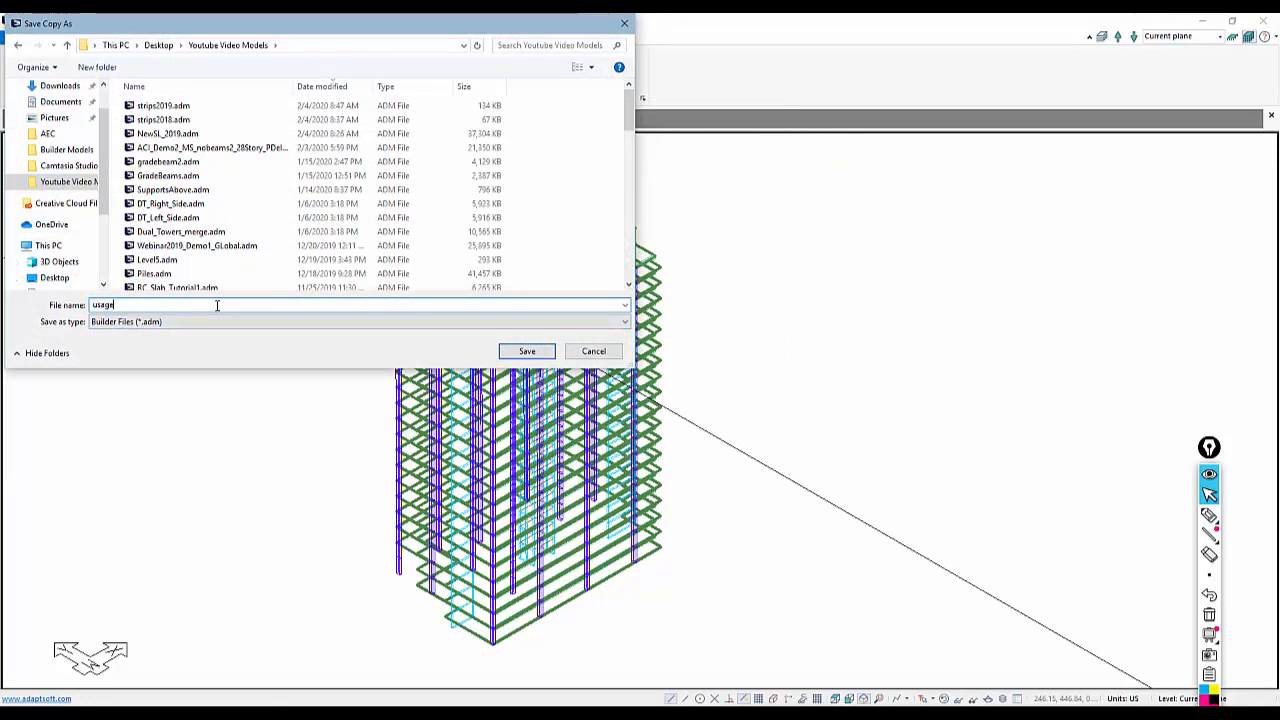
{"action": "type", "text": "2019"}
{"action": "key", "text": "Return"}
Generate a new ASCE 7-10 seismic load case named EQX with 5% eccentricity, and close the Seismic Load Wizard
{"action": "middle_click_drag", "start_coordinate": [375, 449], "coordinate": [417, 436]}
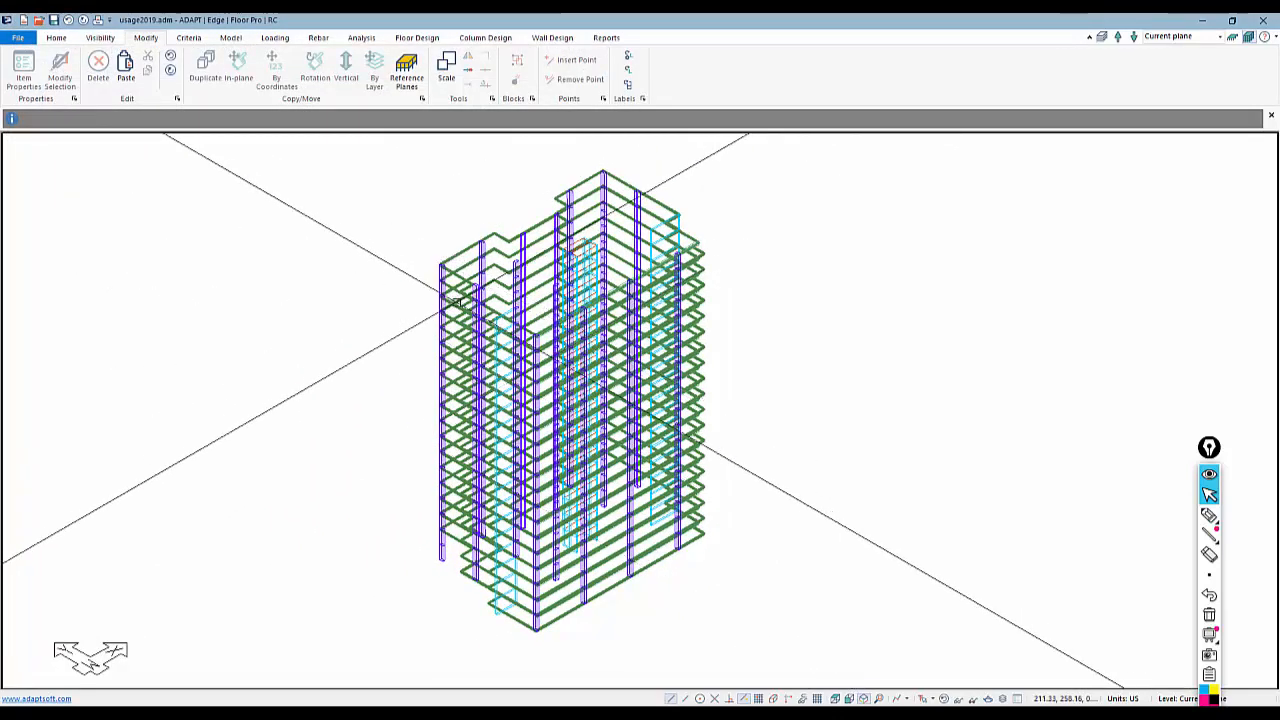
{"action": "left_click", "coordinate": [285, 40]}
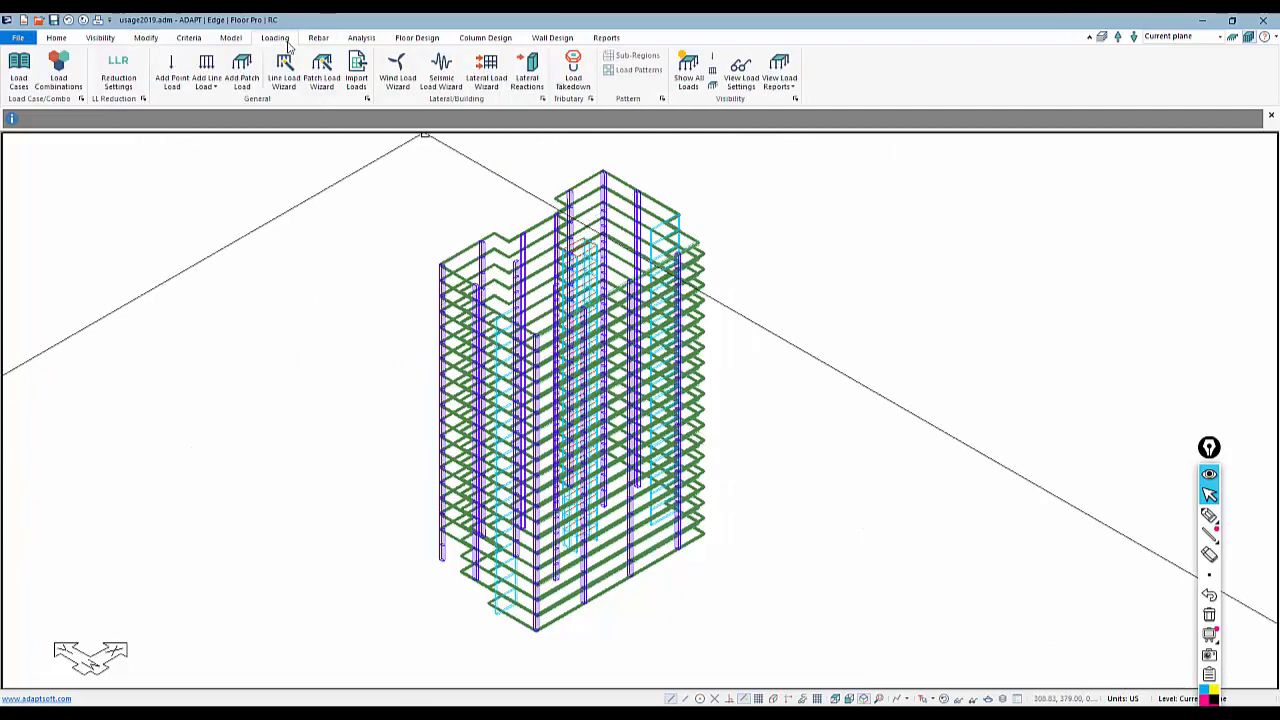
{"action": "left_click", "coordinate": [444, 75]}
{"action": "left_click", "coordinate": [502, 260]}
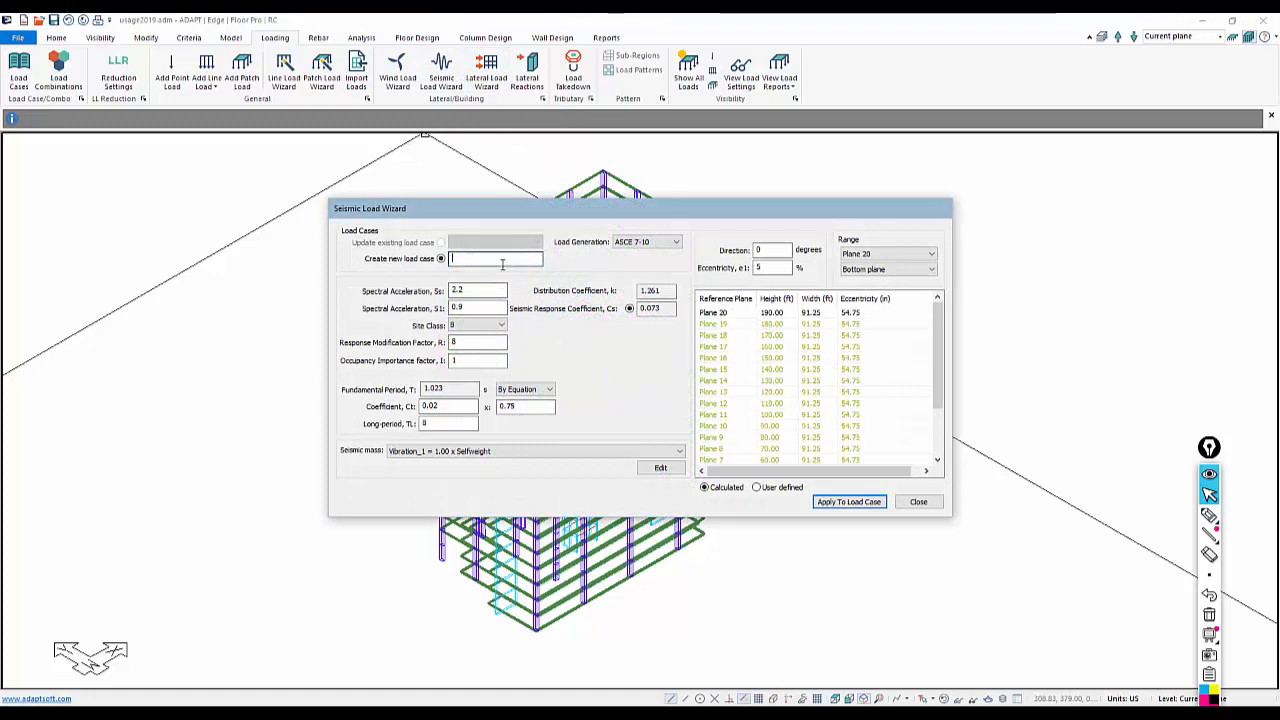
{"action": "type", "text": "EQX"}
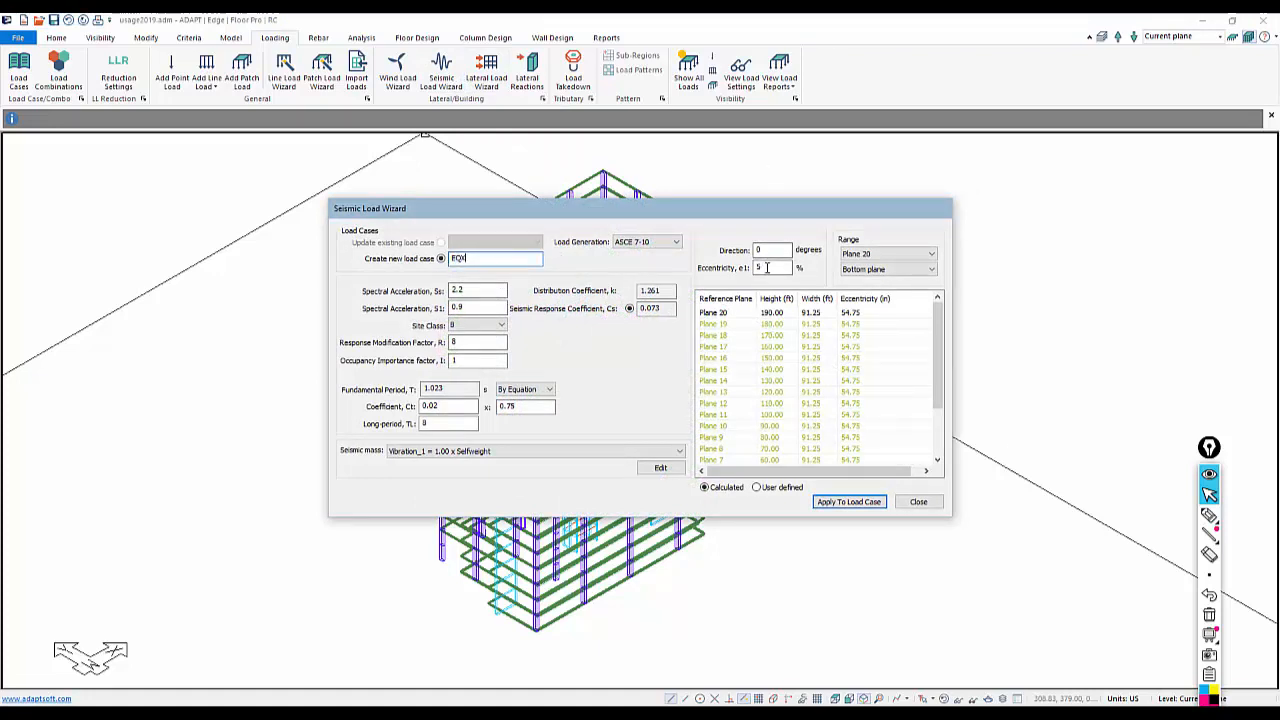
{"action": "left_click_drag", "start_coordinate": [768, 267], "coordinate": [747, 273]}
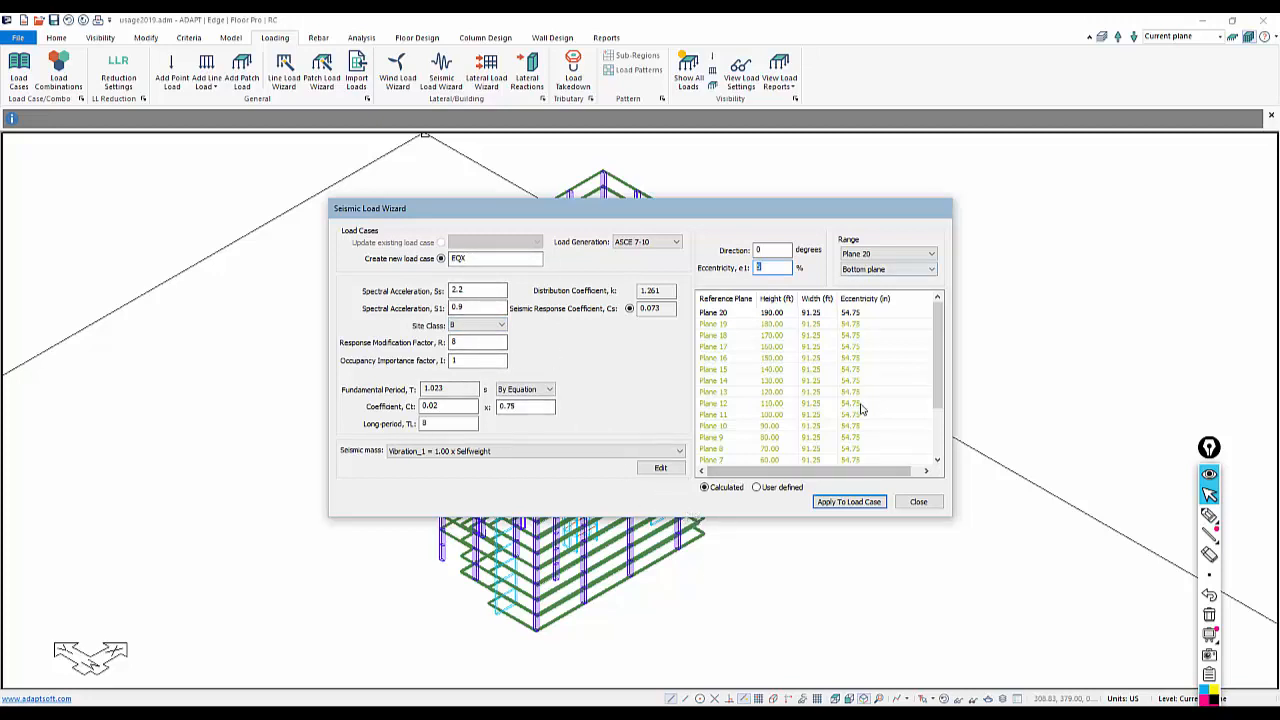
{"action": "left_click", "coordinate": [853, 505]}
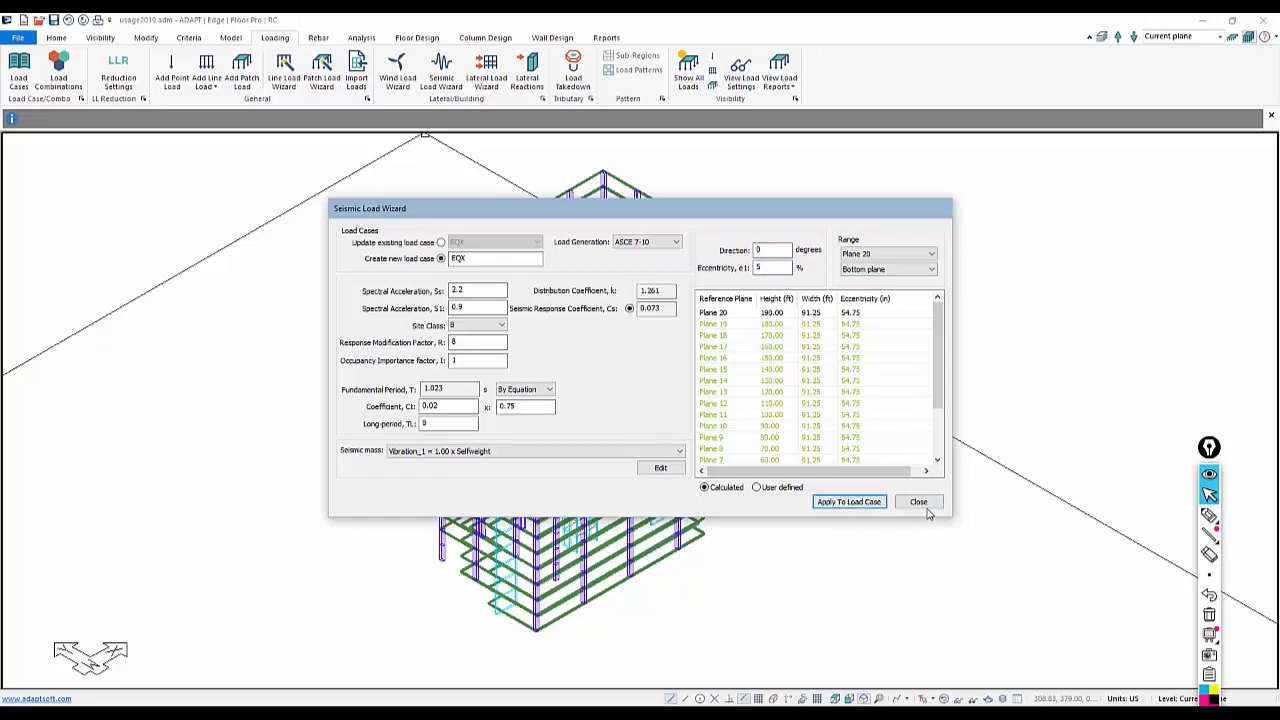
{"action": "left_click", "coordinate": [918, 501]}
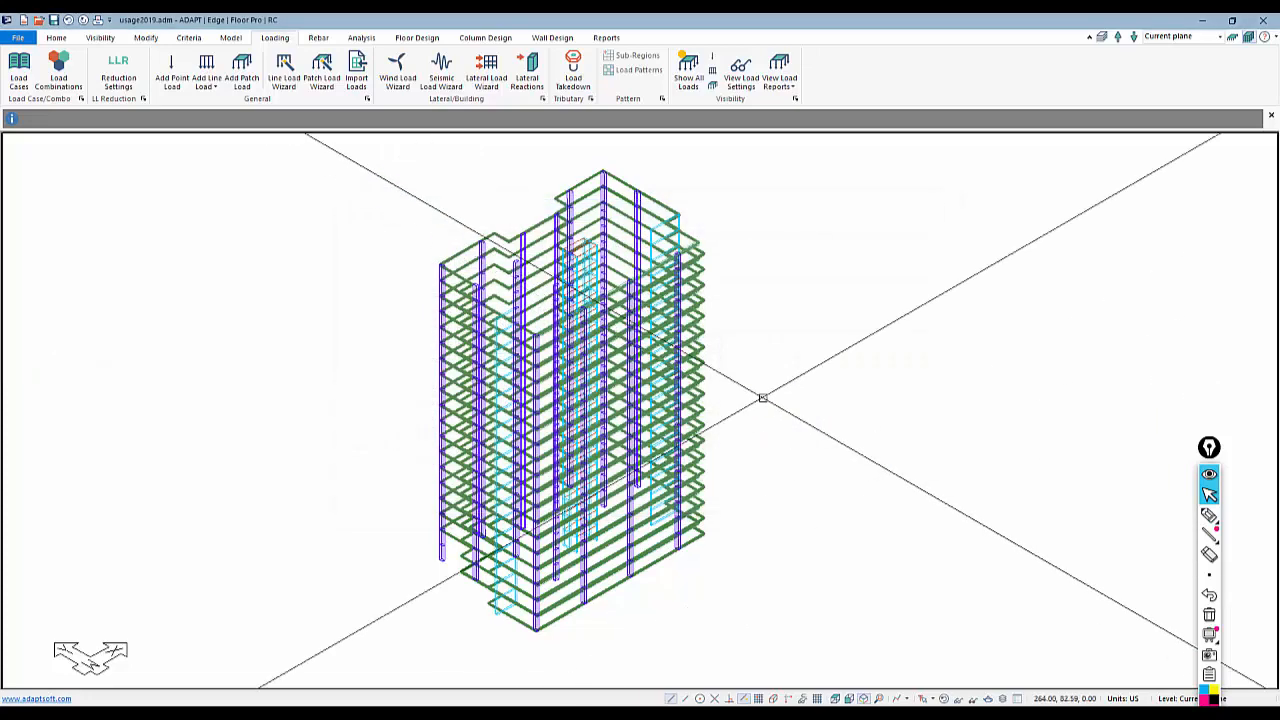
Add a load combination labelled SeismicX with the SERVICE SUSTAINED LOAD design option
{"action": "left_click", "coordinate": [51, 80]}
{"action": "left_click", "coordinate": [359, 287]}
{"action": "left_click", "coordinate": [490, 372]}
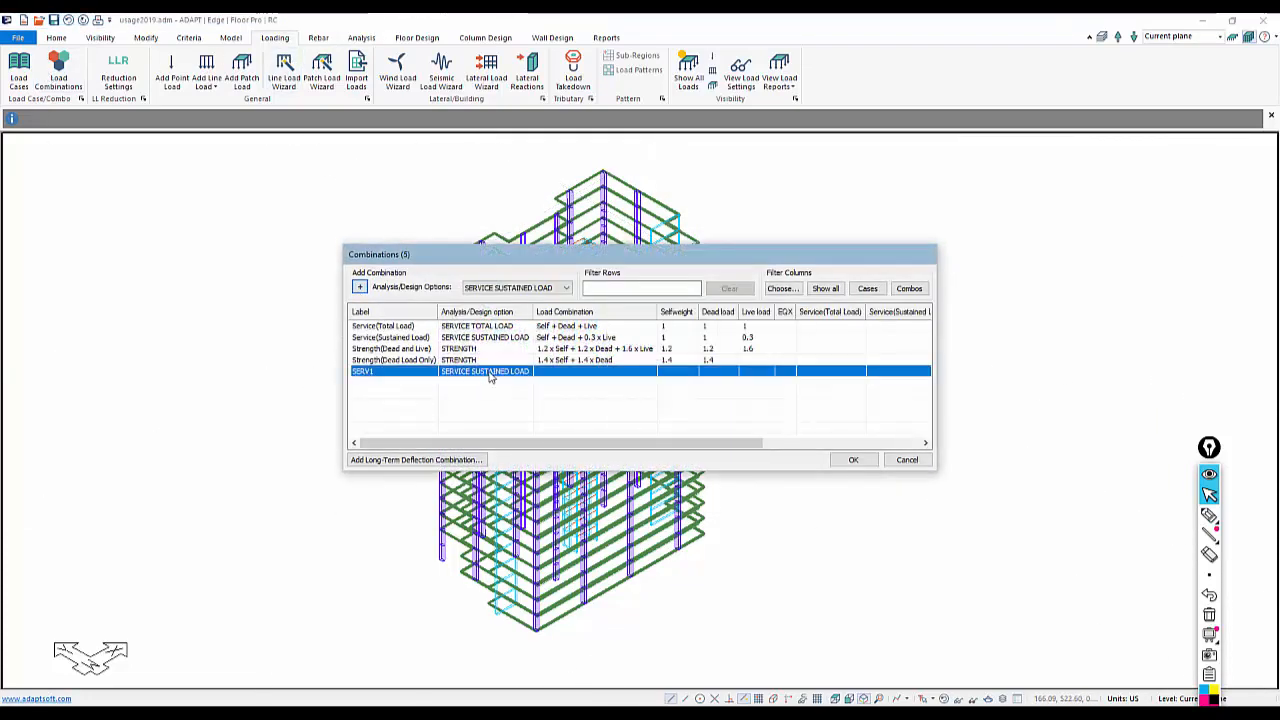
{"action": "left_click", "coordinate": [490, 372]}
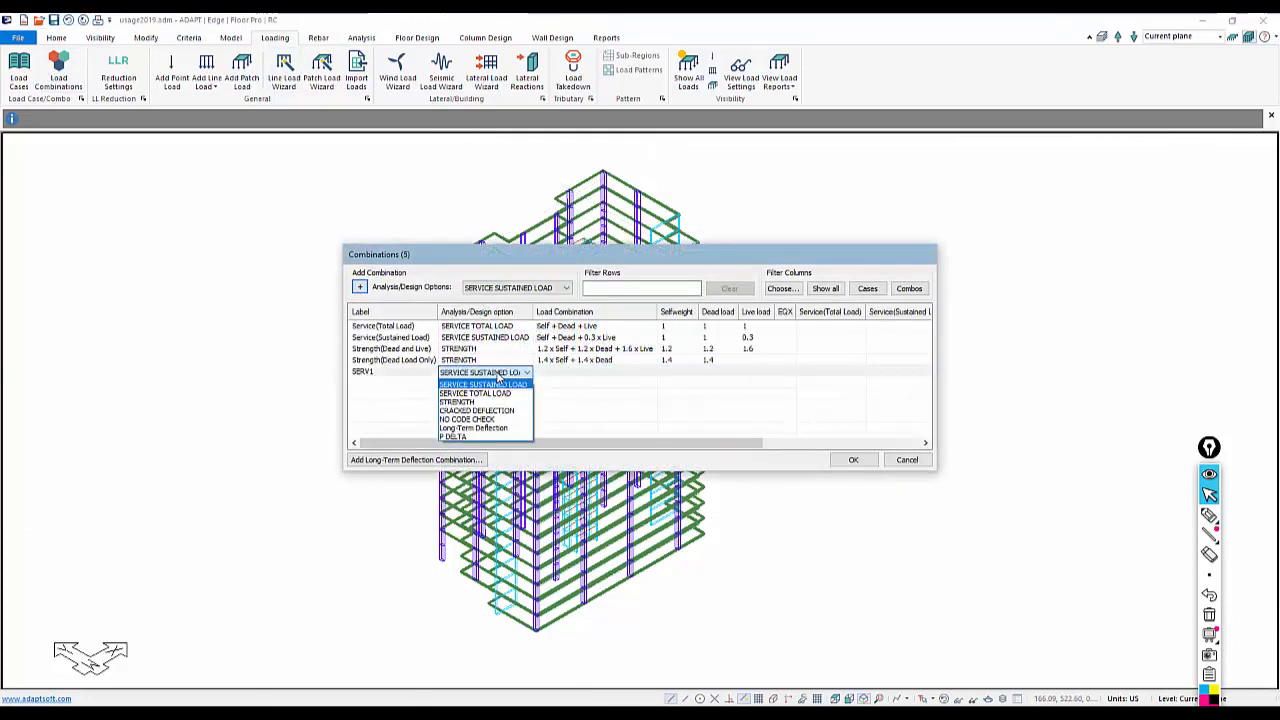
{"action": "left_click", "coordinate": [566, 396]}
{"action": "left_click", "coordinate": [373, 374]}
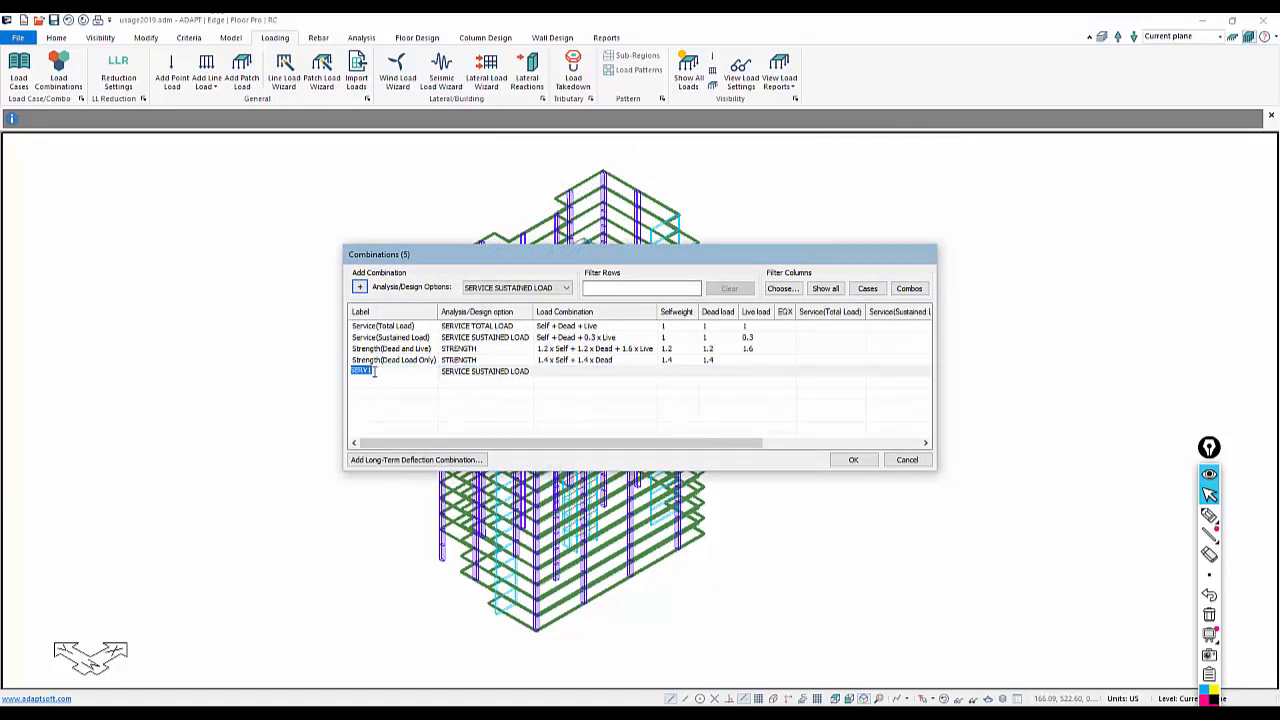
{"action": "type", "text": "SeismicX"}
{"action": "left_click", "coordinate": [446, 425]}
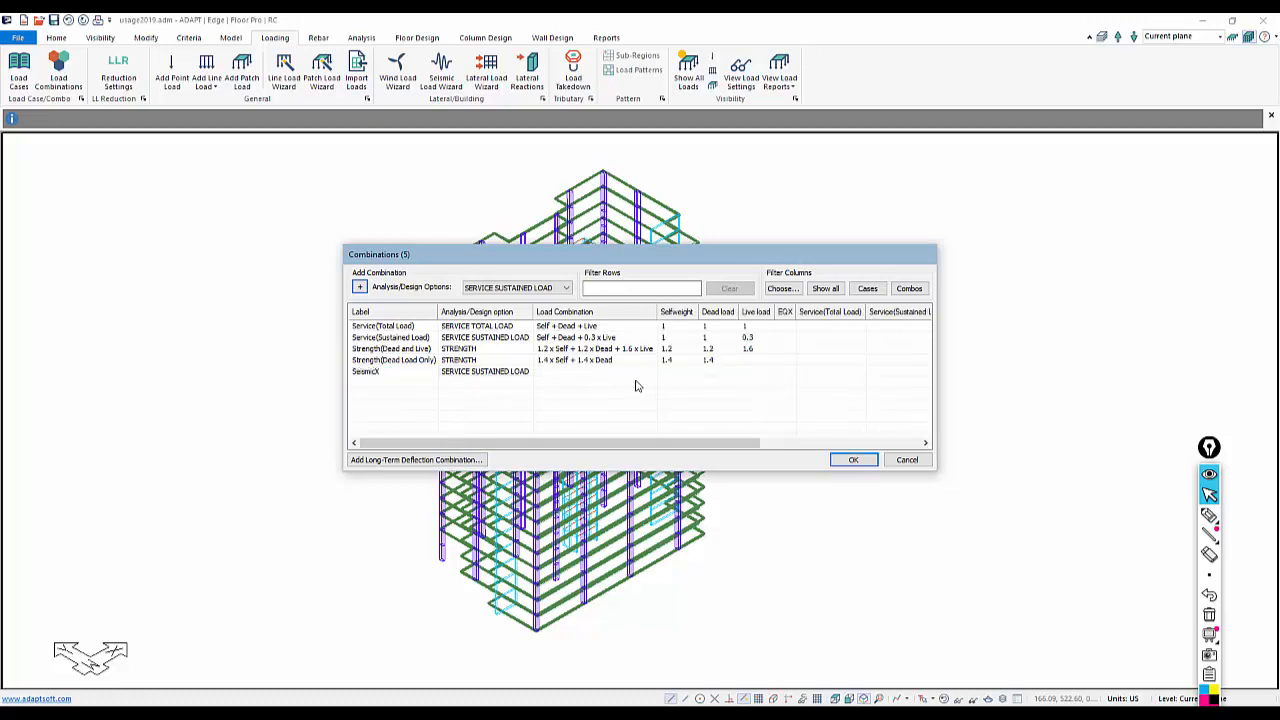
Give the EQX load case a factor of 1 in the SeismicX combination and accept the combinations
{"action": "left_click", "coordinate": [685, 375]}
{"action": "left_click", "coordinate": [789, 371]}
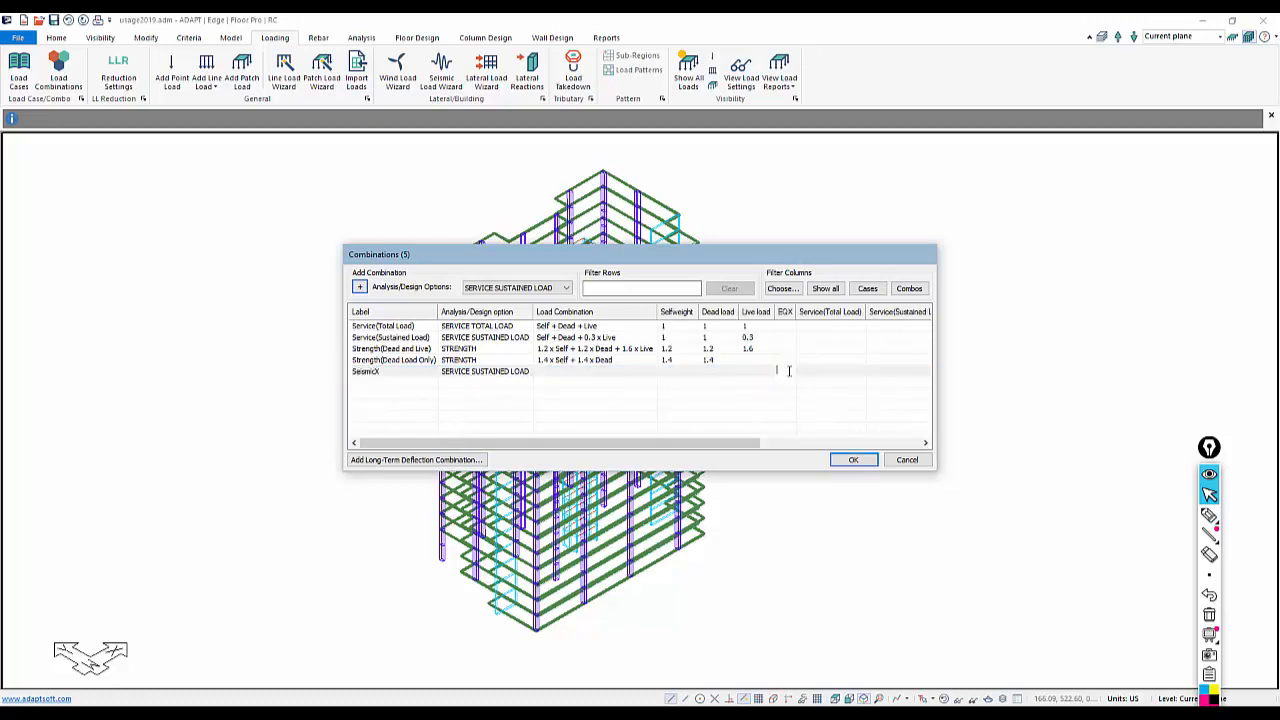
{"action": "left_click", "coordinate": [851, 459]}
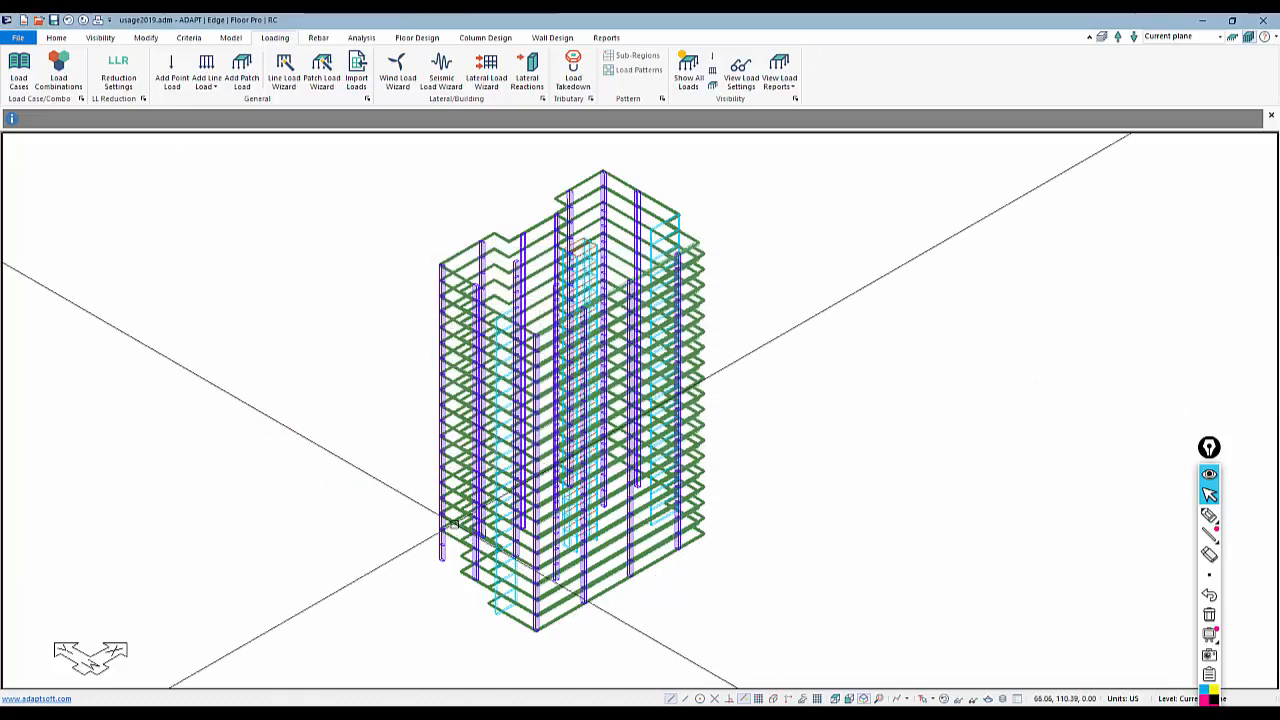
Mesh all slabs with a suggested cell size of 5 ft and hide the mesh display
{"action": "left_click", "coordinate": [358, 38]}
{"action": "left_click", "coordinate": [133, 70]}
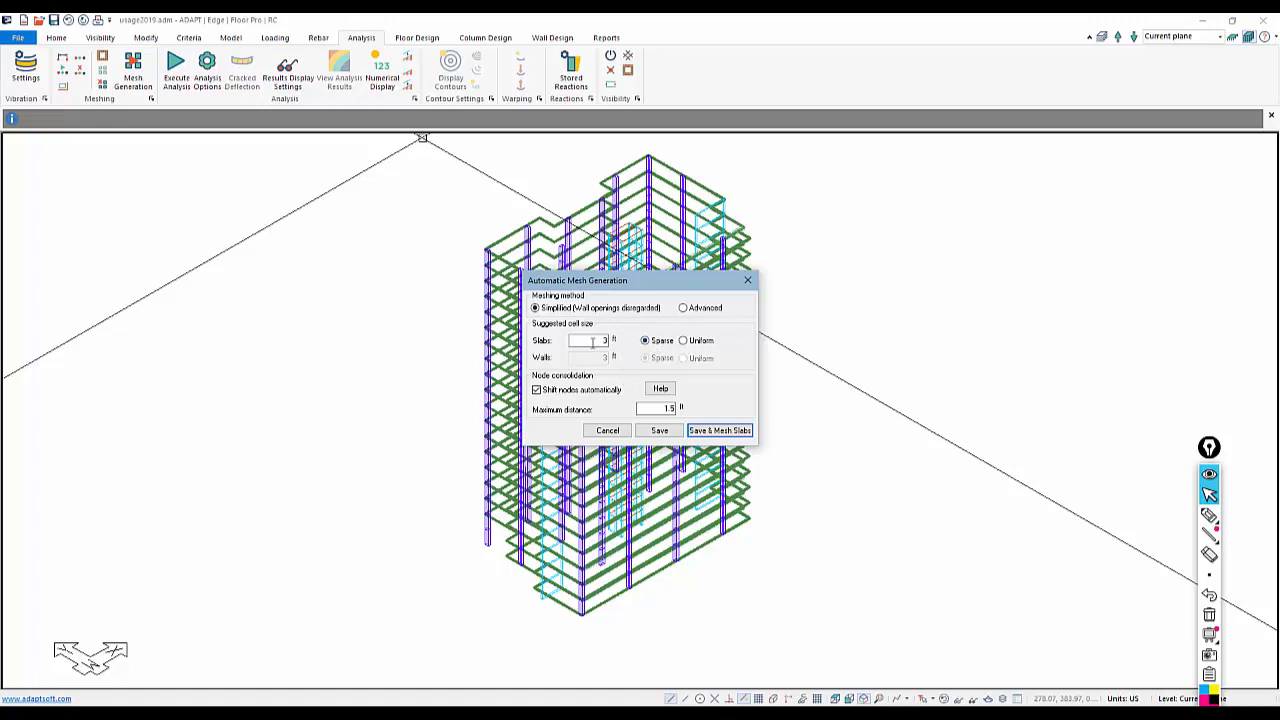
{"action": "double_click", "coordinate": [592, 341]}
{"action": "type", "text": "5"}
{"action": "left_click", "coordinate": [718, 431]}
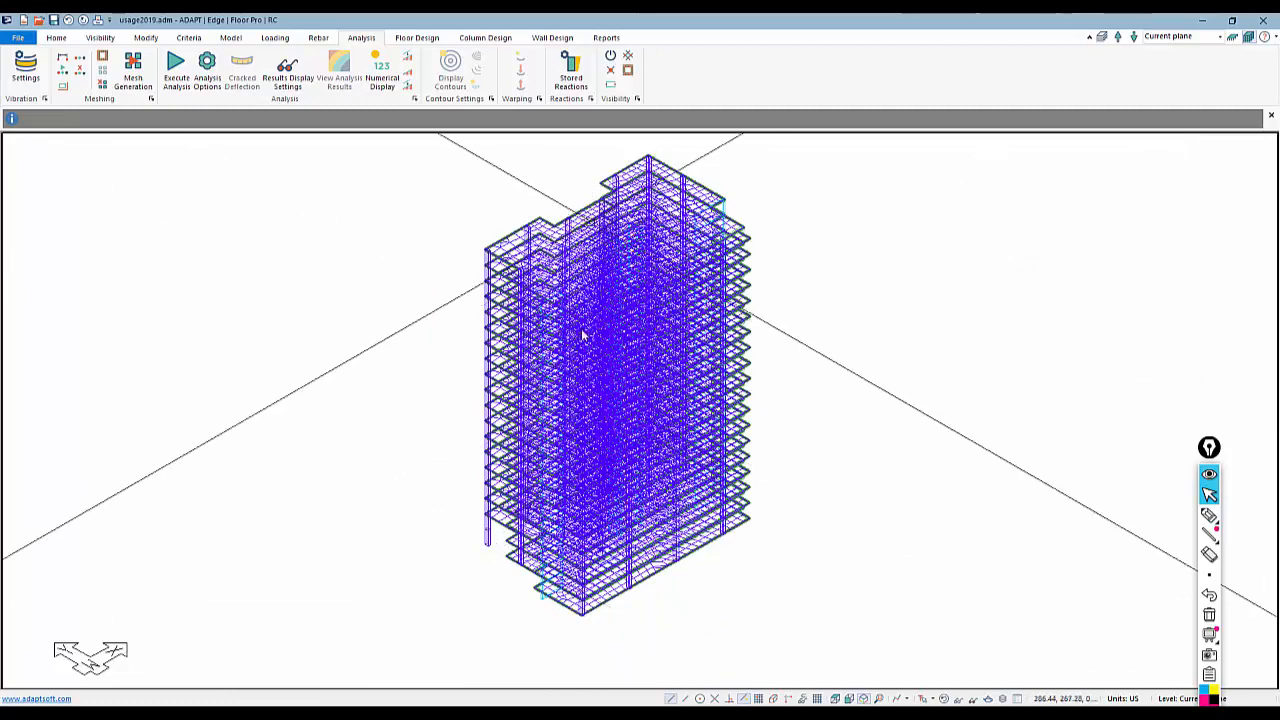
{"action": "left_click", "coordinate": [943, 699]}
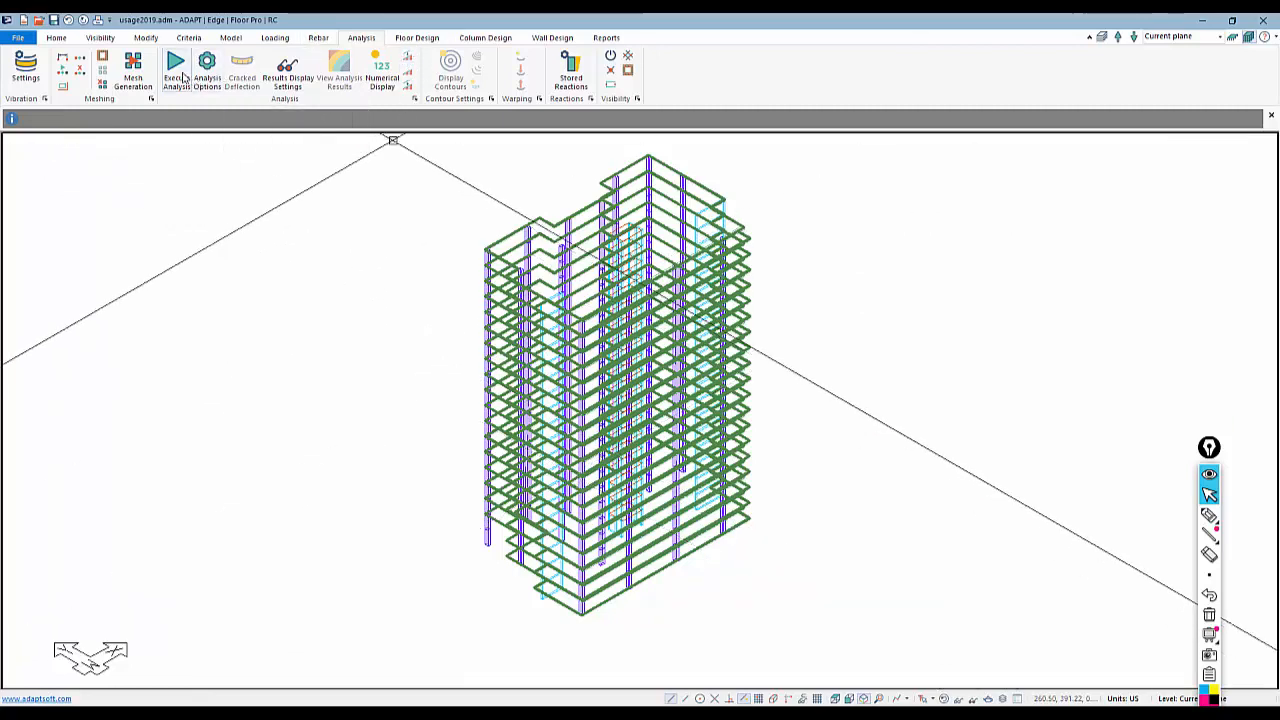
Analyze only the SeismicX combination with the Cracked70 stiffness modifiers and save the solution
{"action": "left_click", "coordinate": [207, 70]}
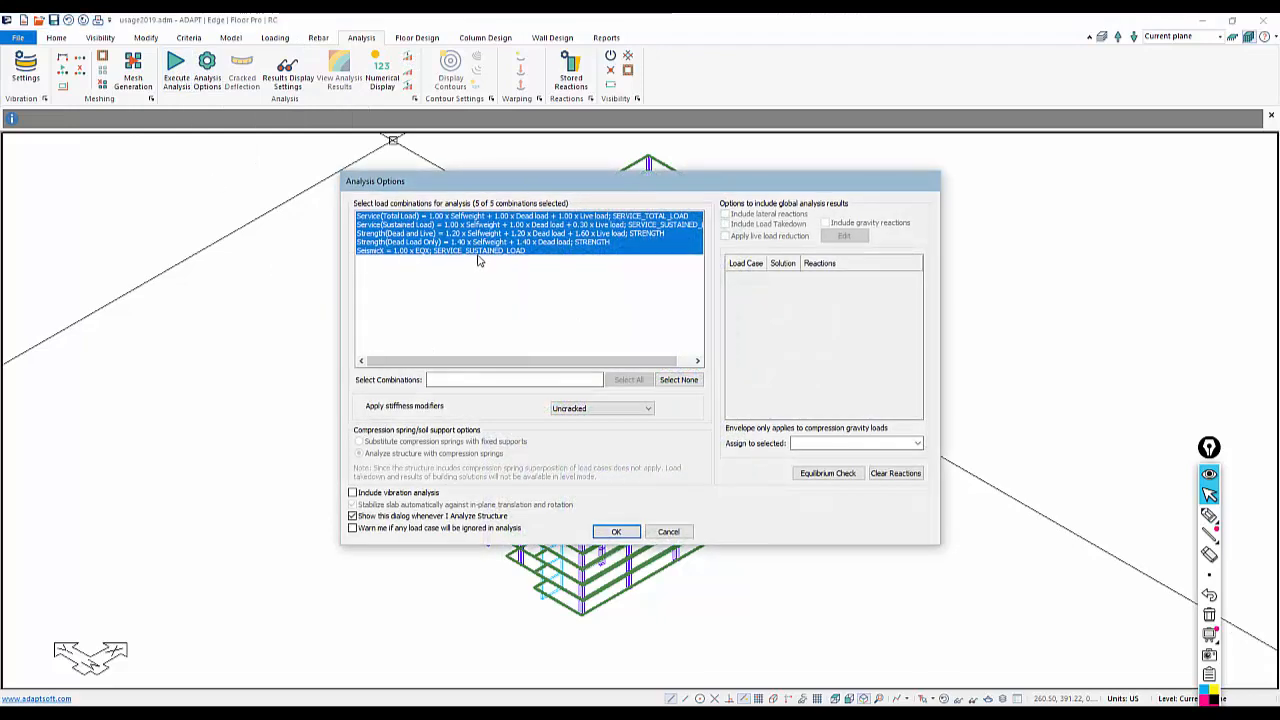
{"action": "left_click", "coordinate": [478, 251]}
{"action": "left_click", "coordinate": [625, 408]}
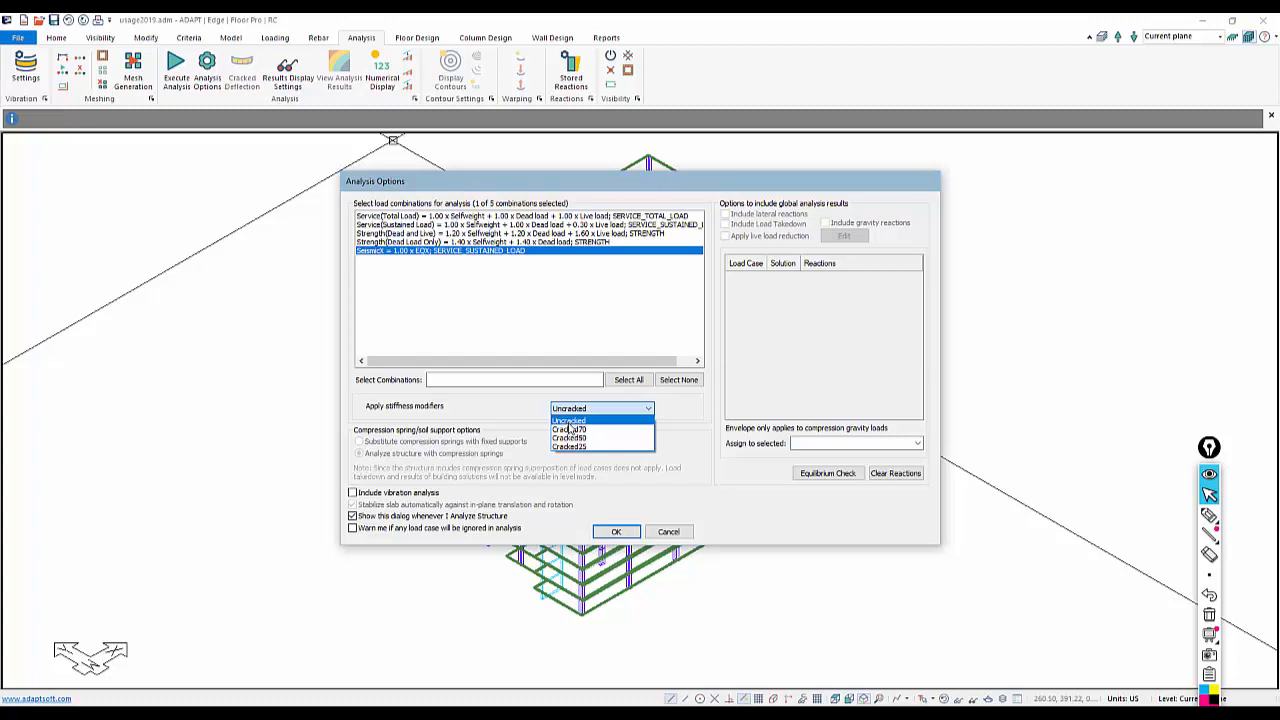
{"action": "left_click", "coordinate": [571, 430]}
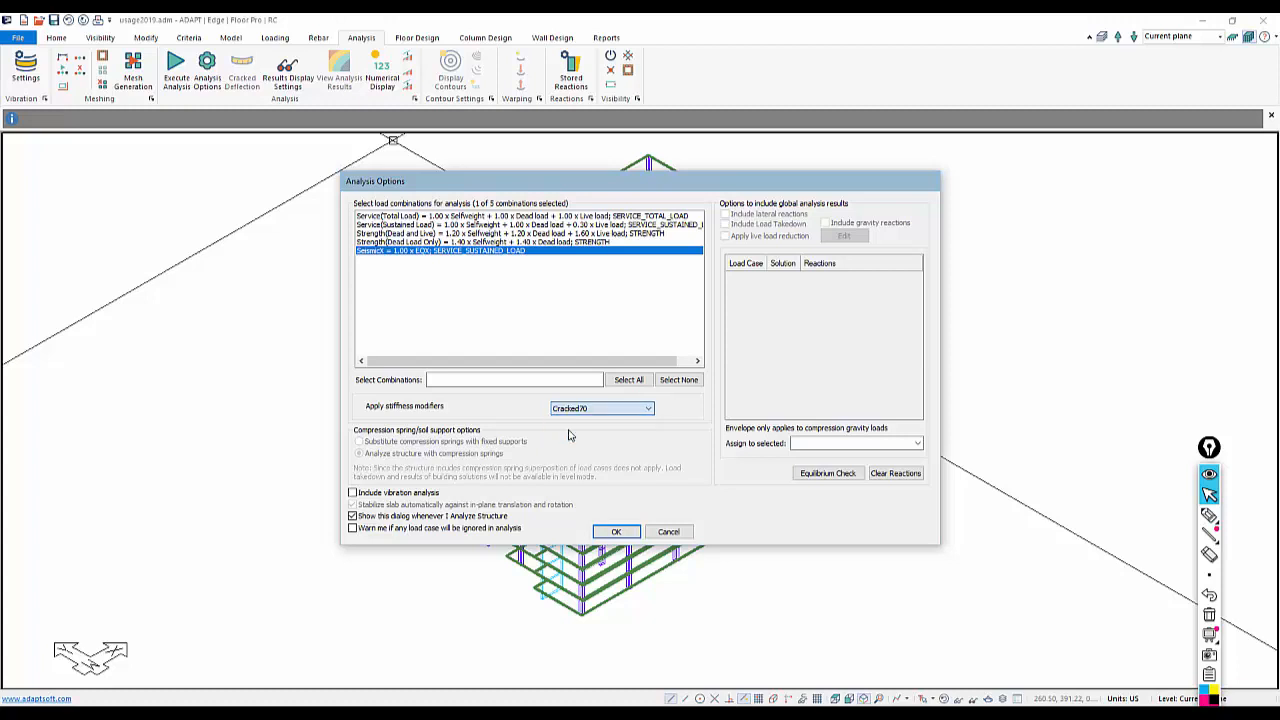
{"action": "left_click", "coordinate": [616, 532]}
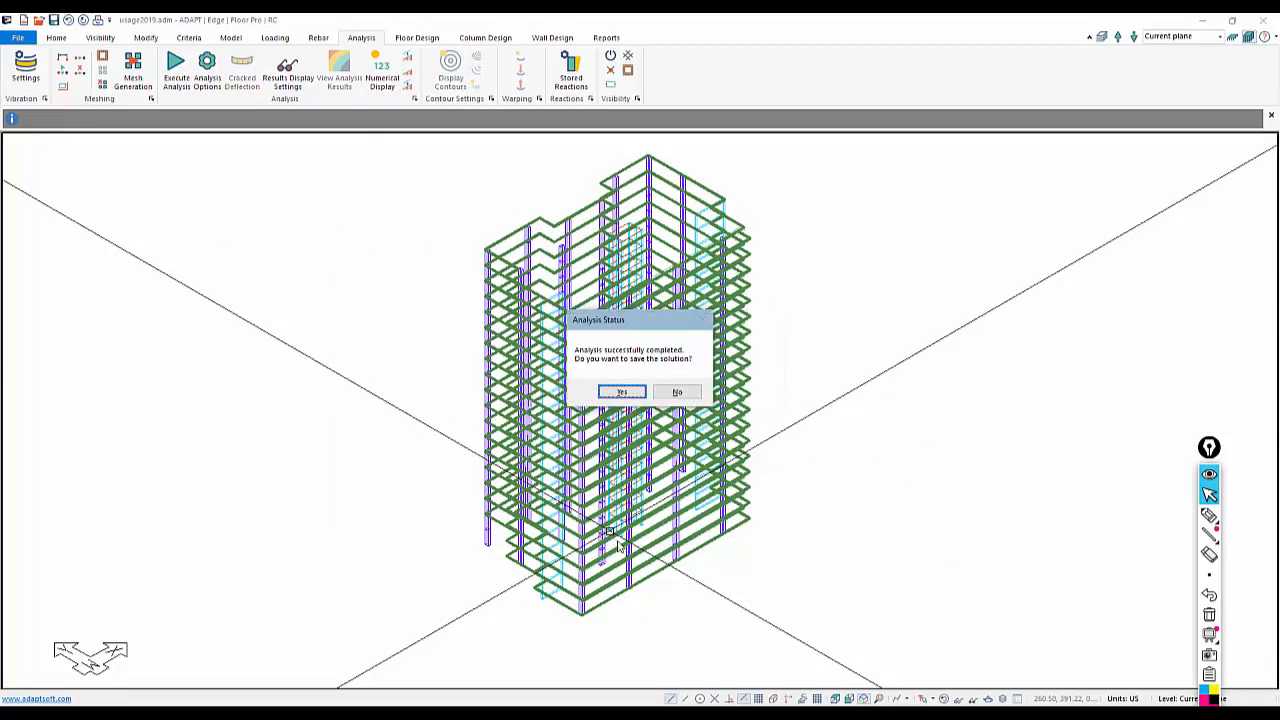
{"action": "left_click", "coordinate": [634, 389]}
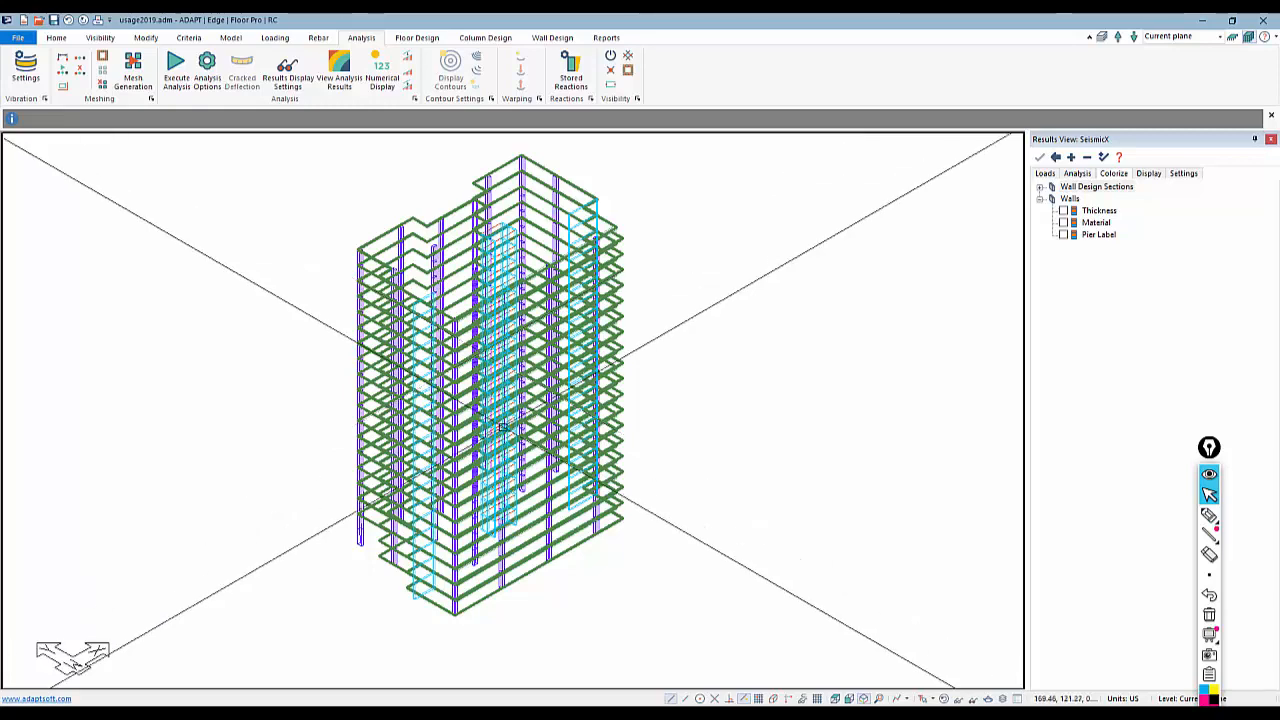
Review the solved load combinations and cases in the results view, expanding Cracked70 Cases and marking both stiffness groups
{"action": "middle_click_drag", "start_coordinate": [709, 435], "coordinate": [731, 462]}
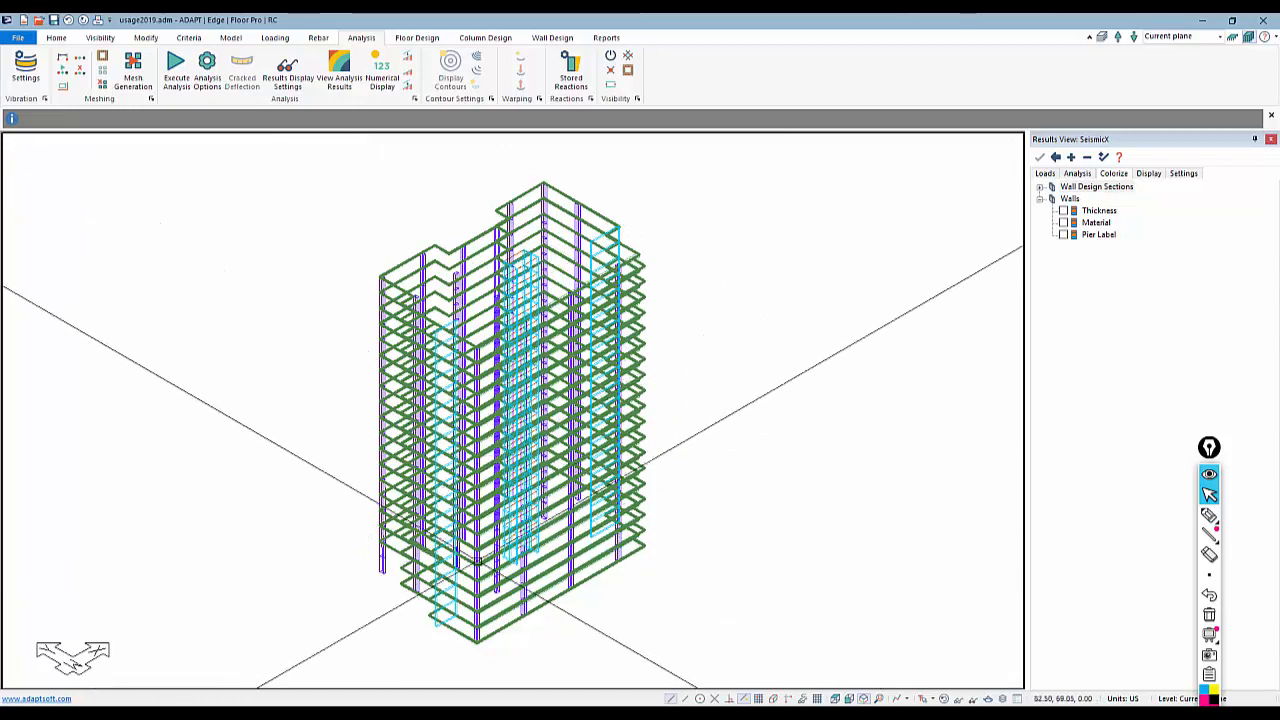
{"action": "left_click", "coordinate": [1075, 174]}
{"action": "left_click", "coordinate": [1046, 175]}
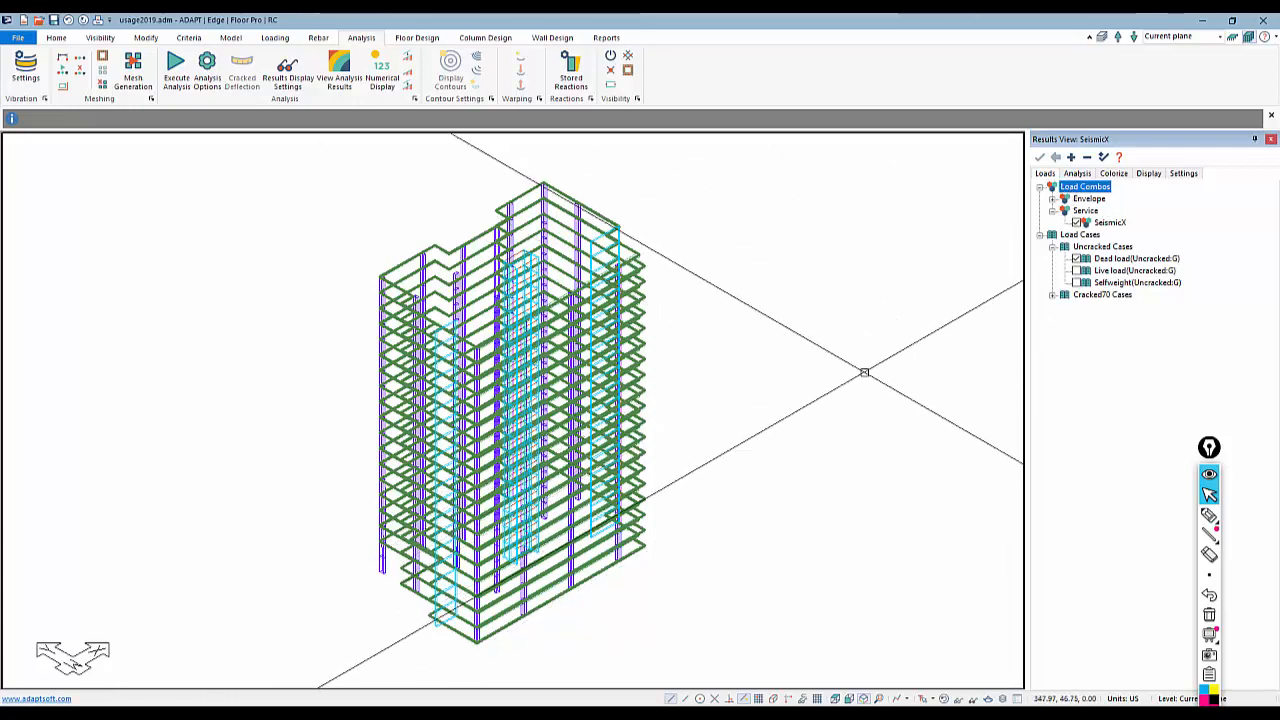
{"action": "left_click", "coordinate": [1209, 514]}
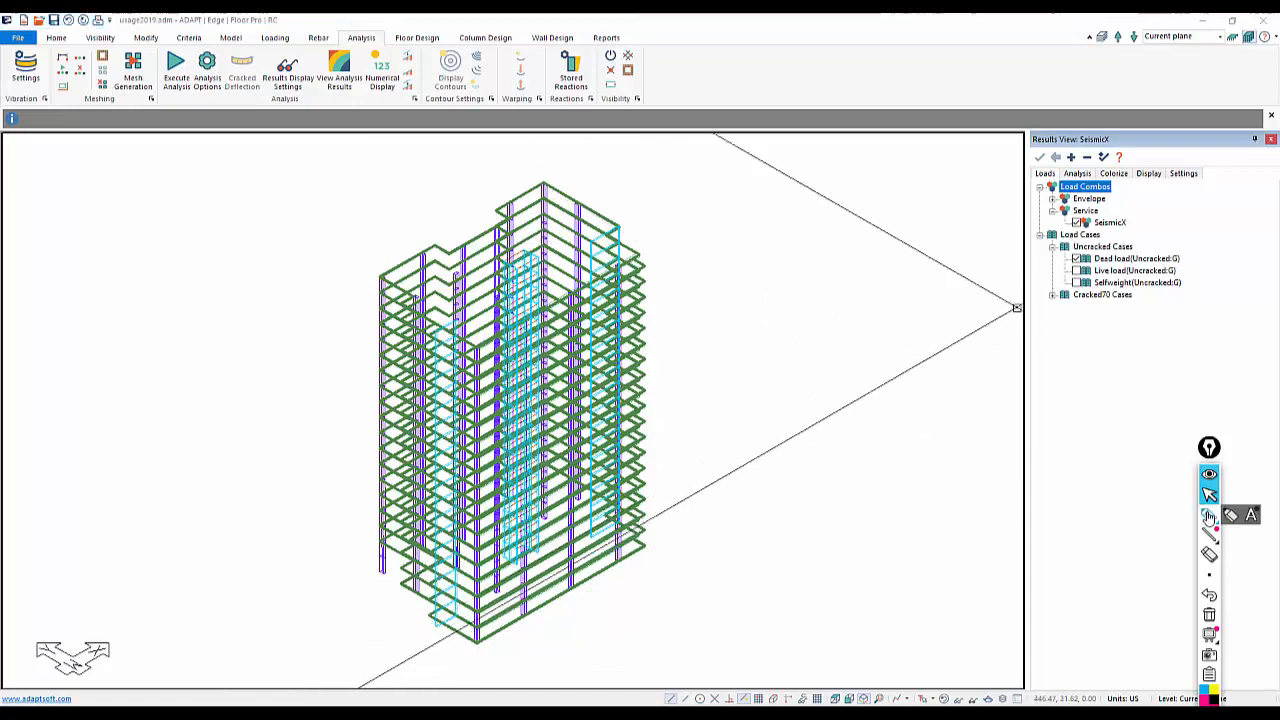
{"action": "left_click_drag", "start_coordinate": [1113, 230], "coordinate": [1100, 240]}
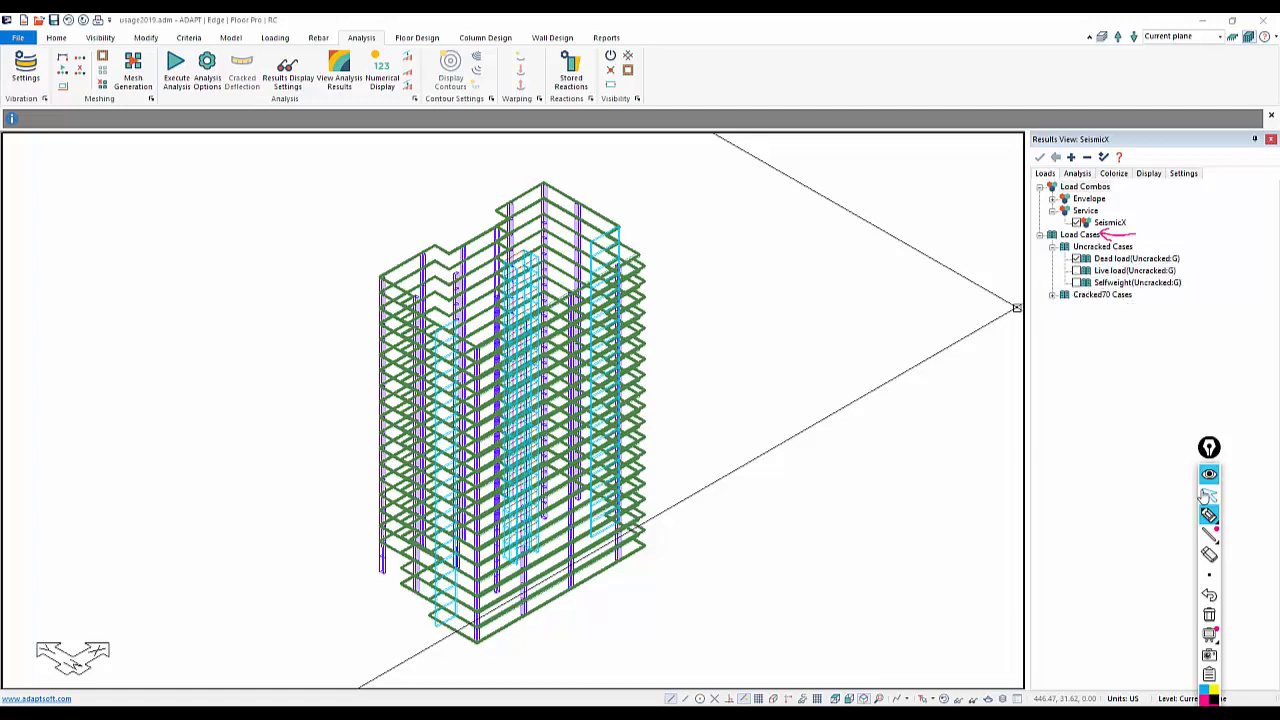
{"action": "left_click", "coordinate": [1208, 495]}
{"action": "left_click", "coordinate": [1052, 296]}
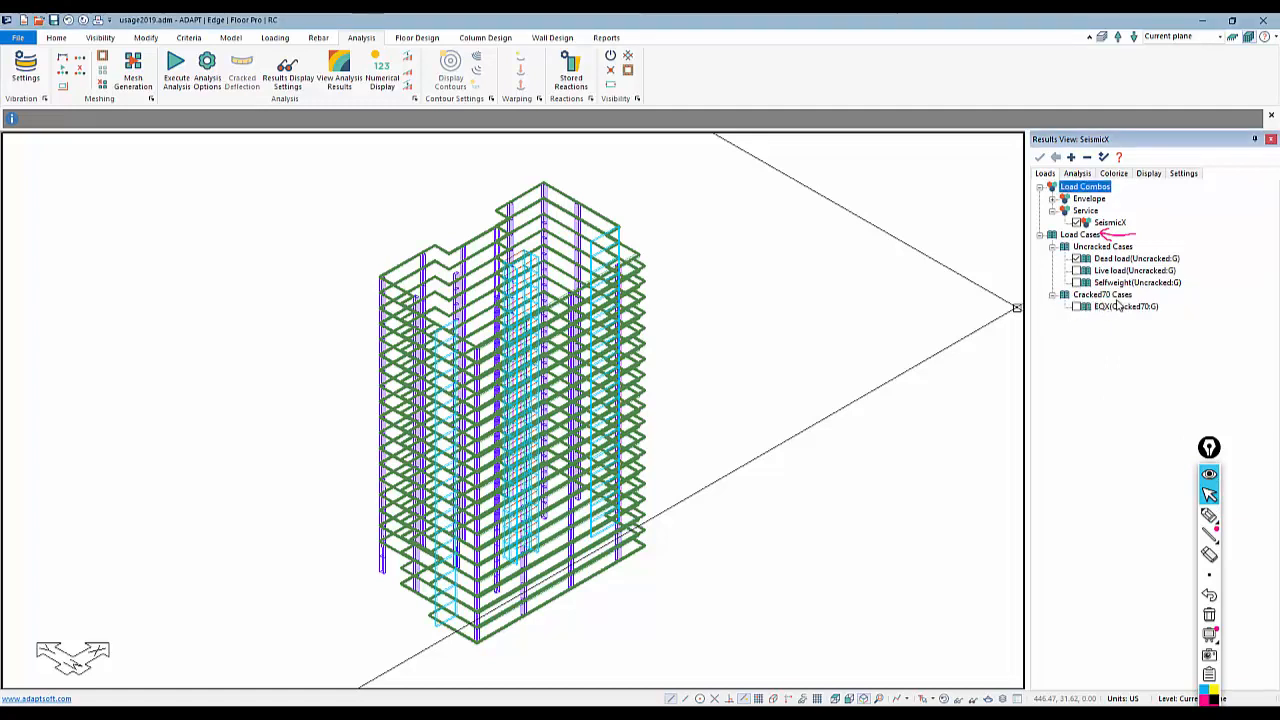
{"action": "left_click", "coordinate": [1209, 515]}
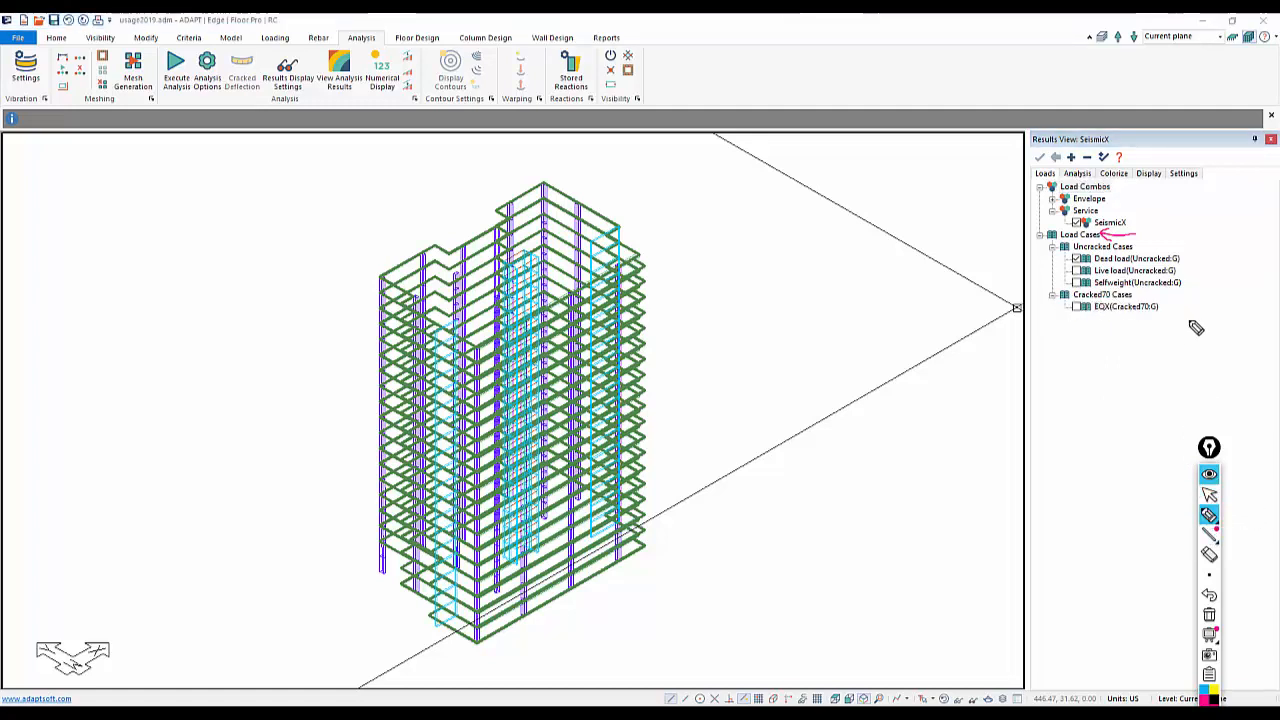
{"action": "left_click_drag", "start_coordinate": [1207, 300], "coordinate": [1139, 297]}
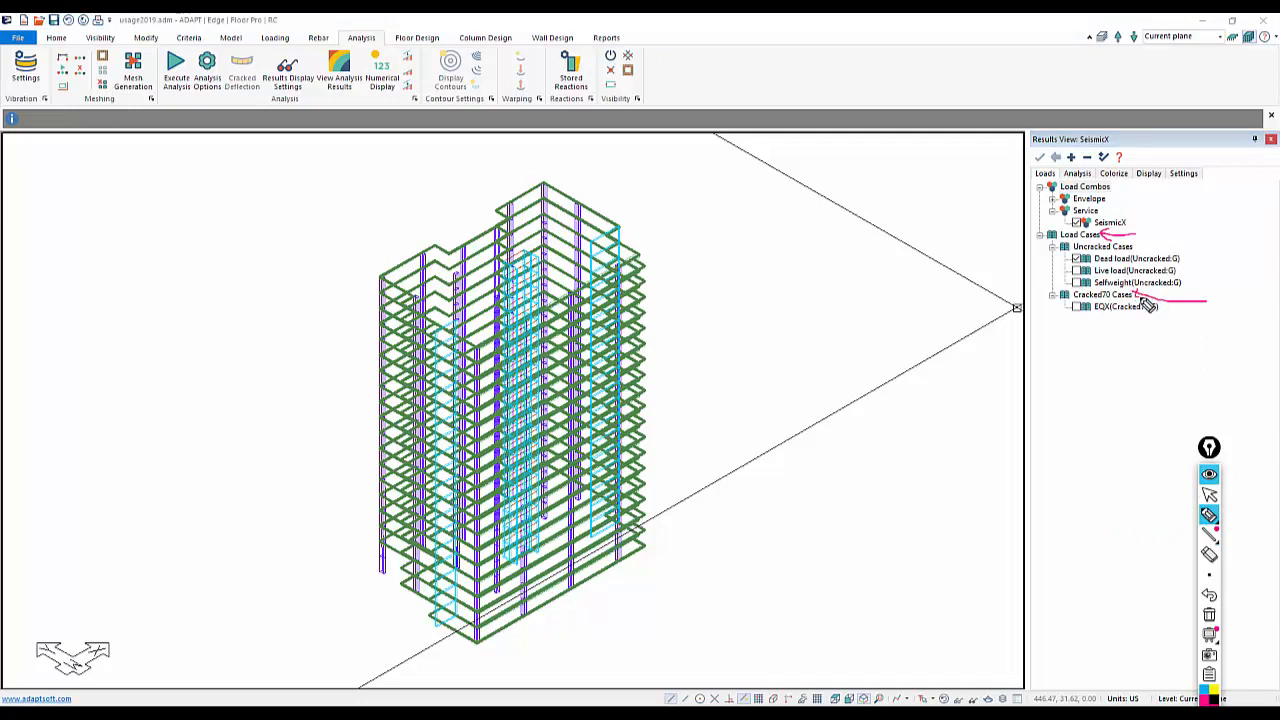
{"action": "mouse_move", "coordinate": [1141, 248]}
{"action": "left_mouse_down"}
{"action": "mouse_move", "coordinate": [1203, 250]}
{"action": "mouse_move", "coordinate": [1188, 297]}
{"action": "left_mouse_up"}
{"action": "left_click", "coordinate": [1209, 494]}
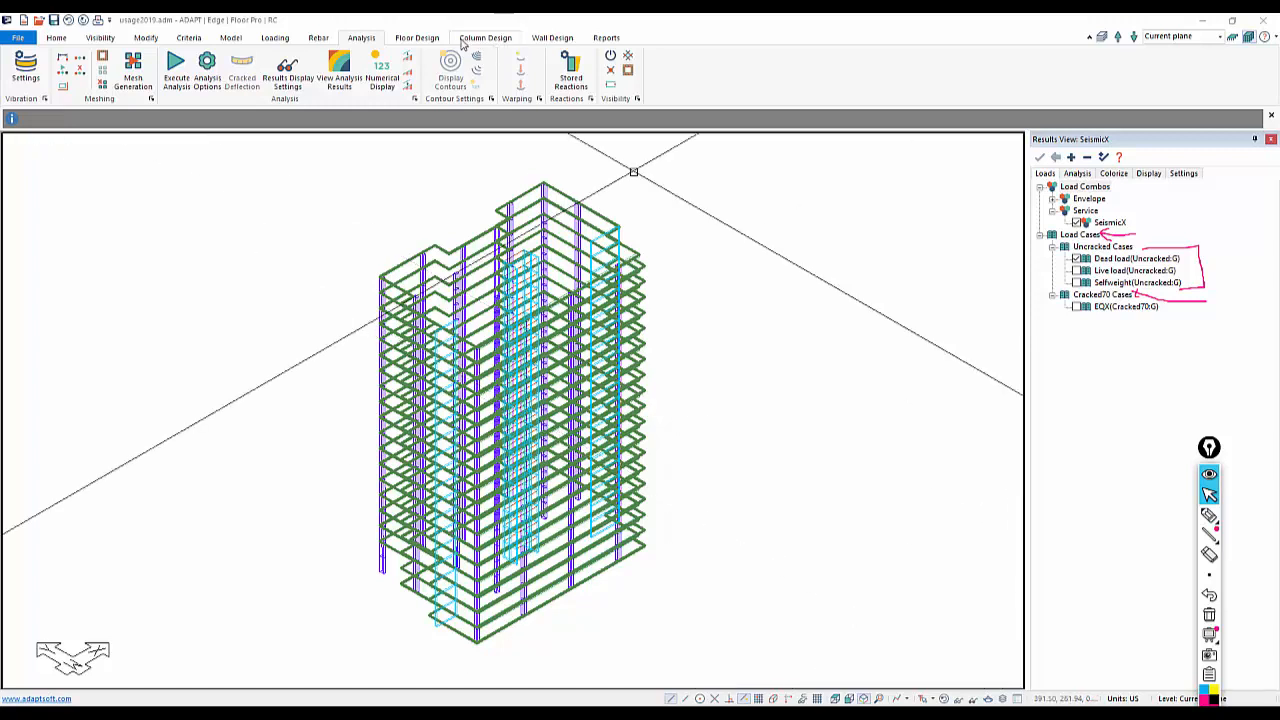
Isolate the columns and display their axial force for the uncracked Dead load case, clearing the existing pen marks
{"action": "left_click", "coordinate": [485, 38]}
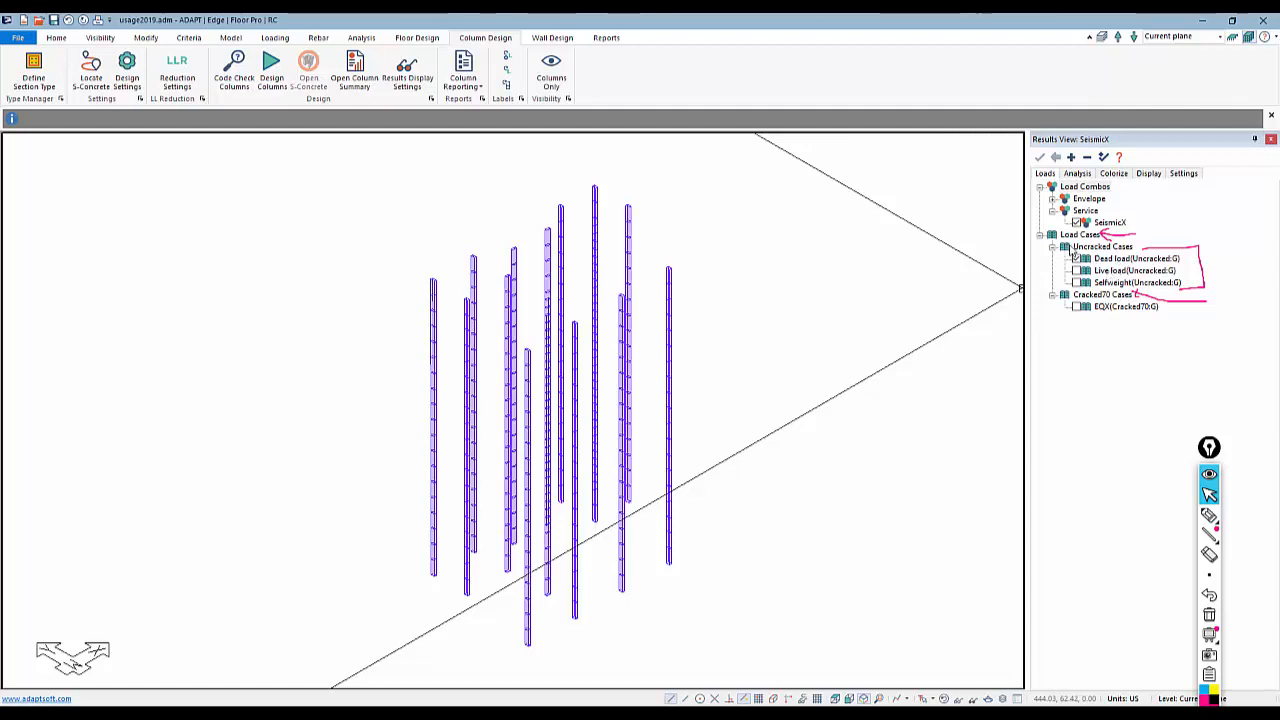
{"action": "left_click", "coordinate": [1079, 175]}
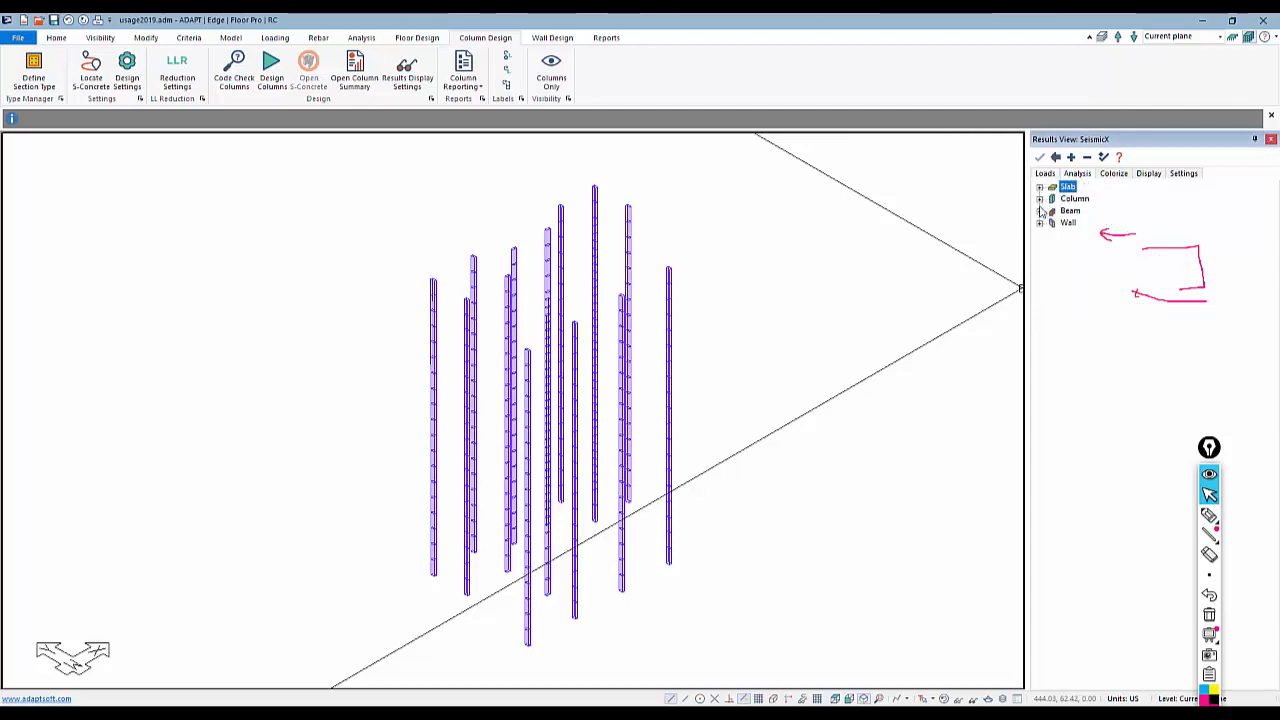
{"action": "left_click", "coordinate": [1040, 199]}
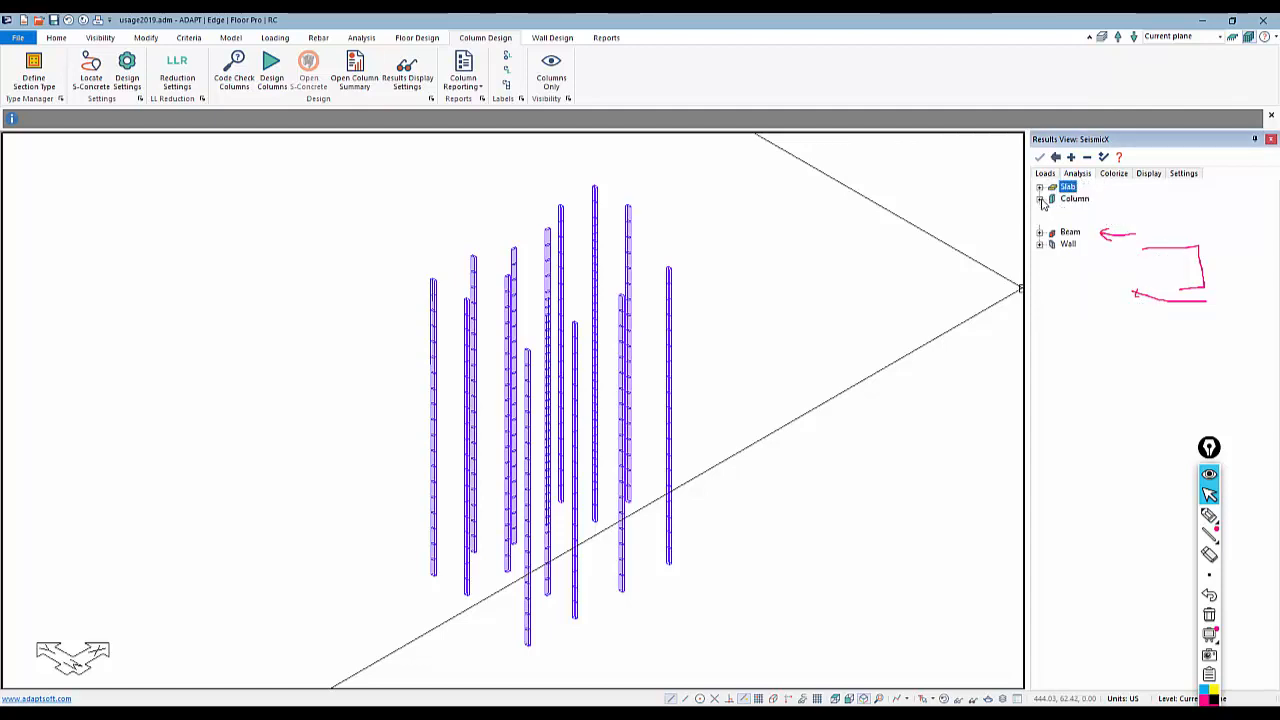
{"action": "left_click", "coordinate": [1209, 614]}
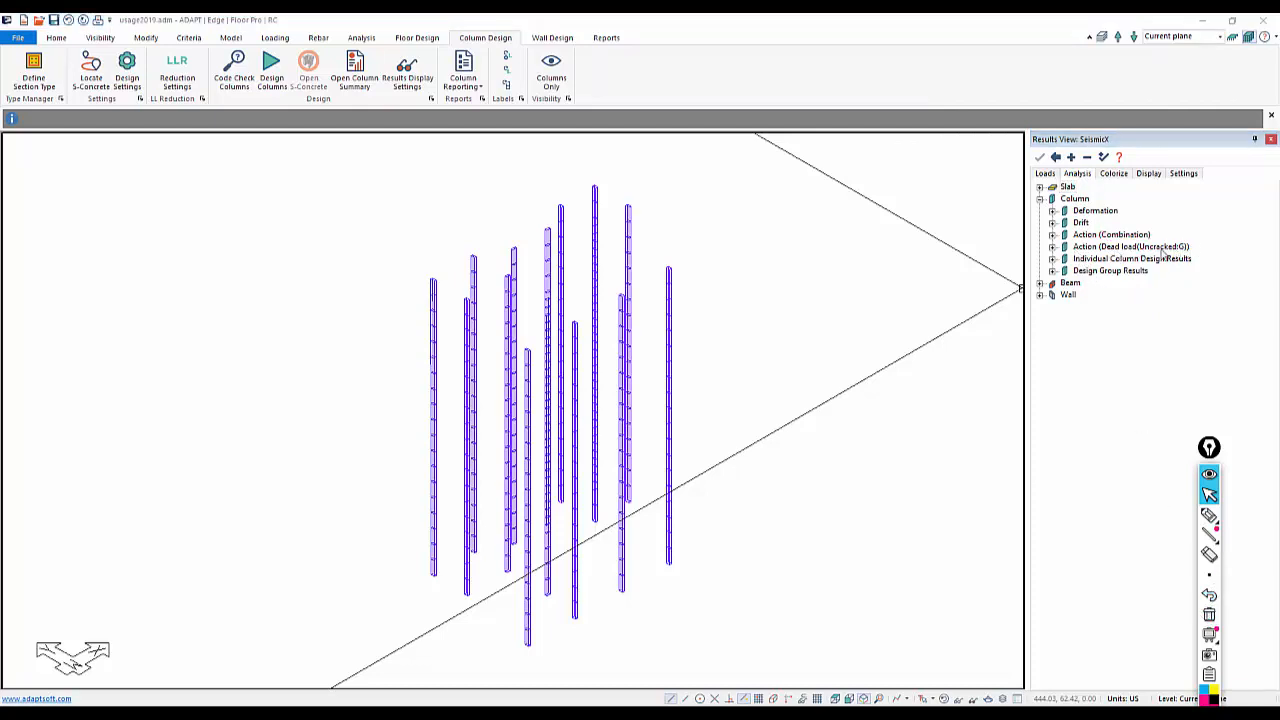
{"action": "left_click", "coordinate": [1052, 247]}
{"action": "left_click", "coordinate": [1077, 259]}
{"action": "middle_click_drag", "start_coordinate": [788, 454], "coordinate": [823, 445]}
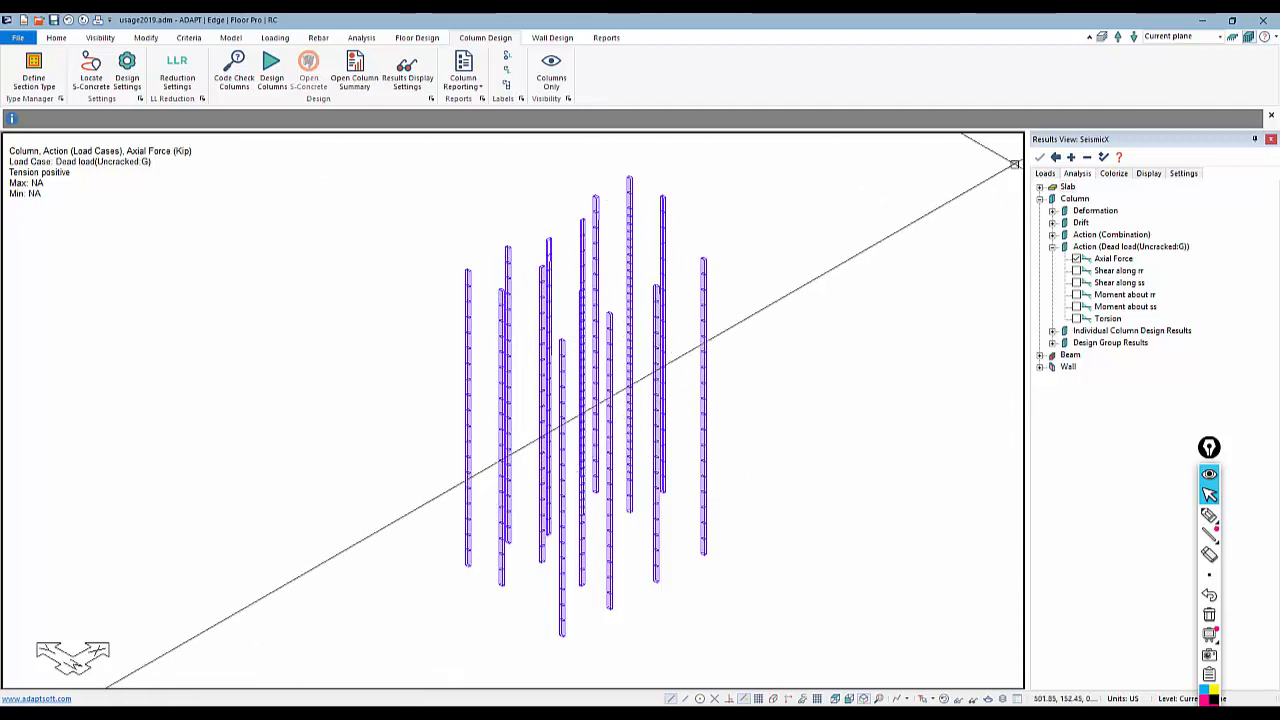
Set EQX(Cracked70:G) as the load case whose results are displayed
{"action": "left_click", "coordinate": [1045, 173]}
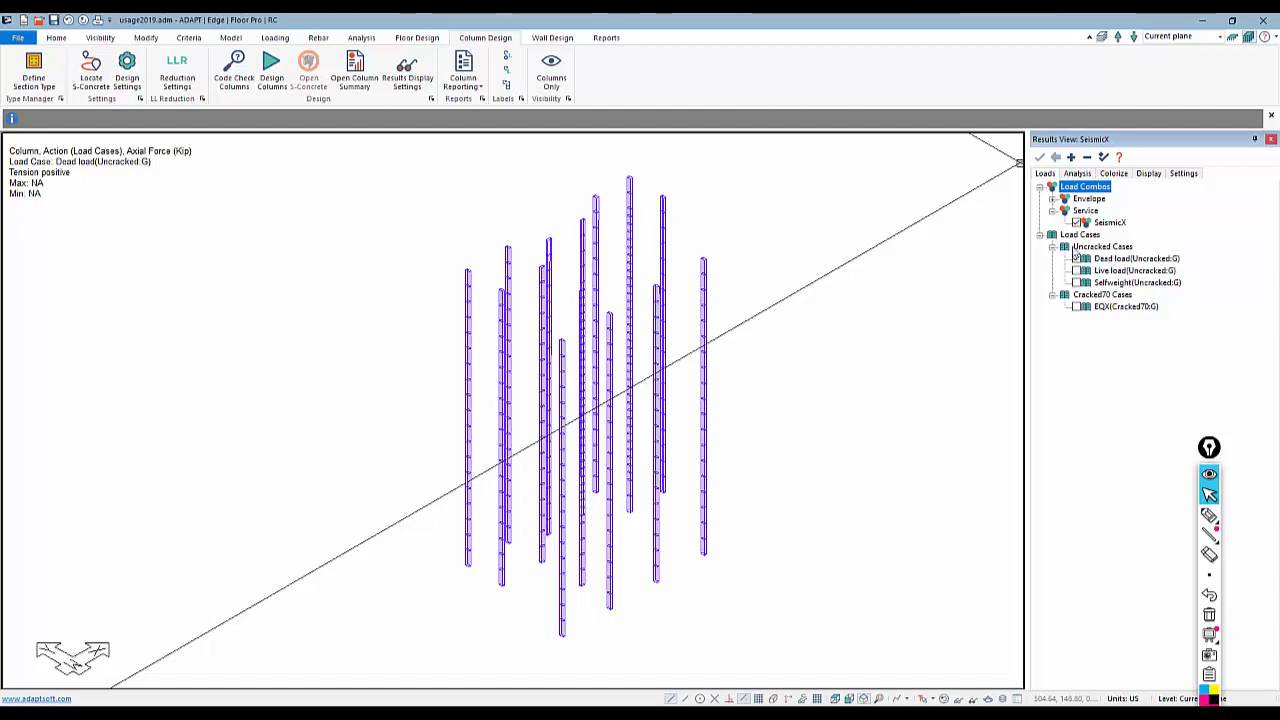
{"action": "left_click", "coordinate": [1076, 307]}
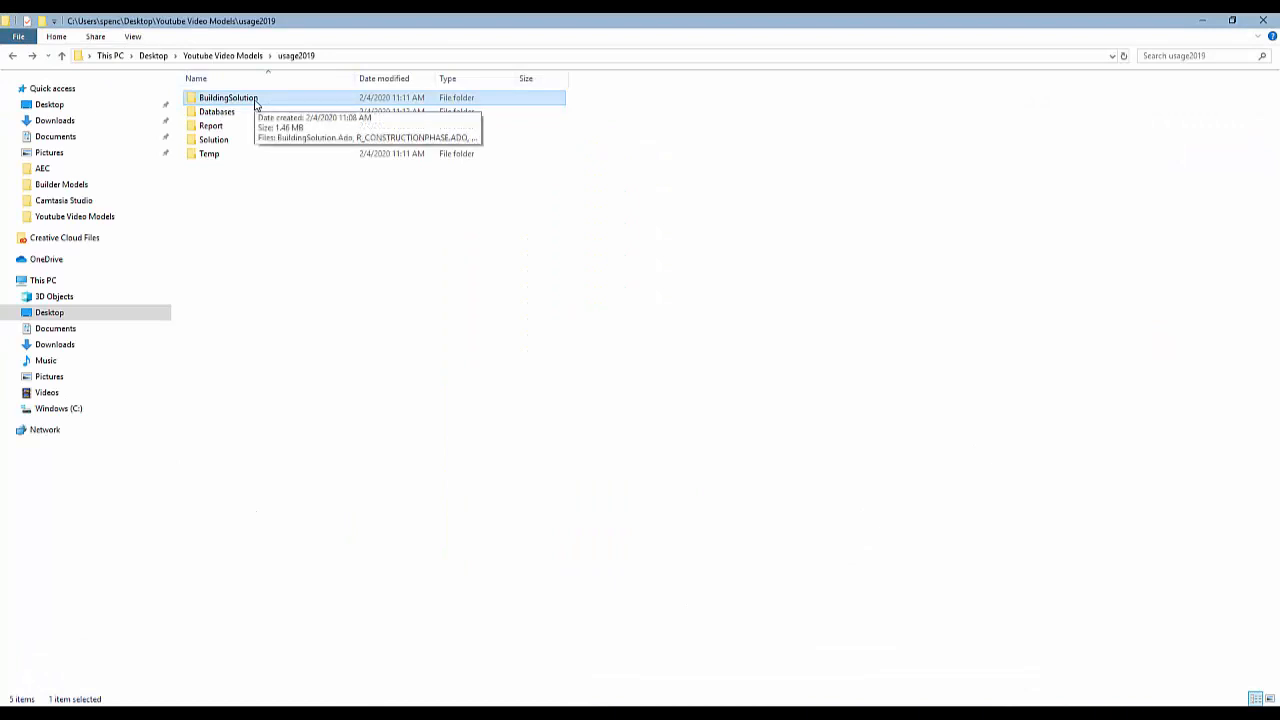
In File Explorer, examine the saved solution files in the BuildingSolution folder of usage2019, then return to the model
{"action": "double_click", "coordinate": [255, 100]}
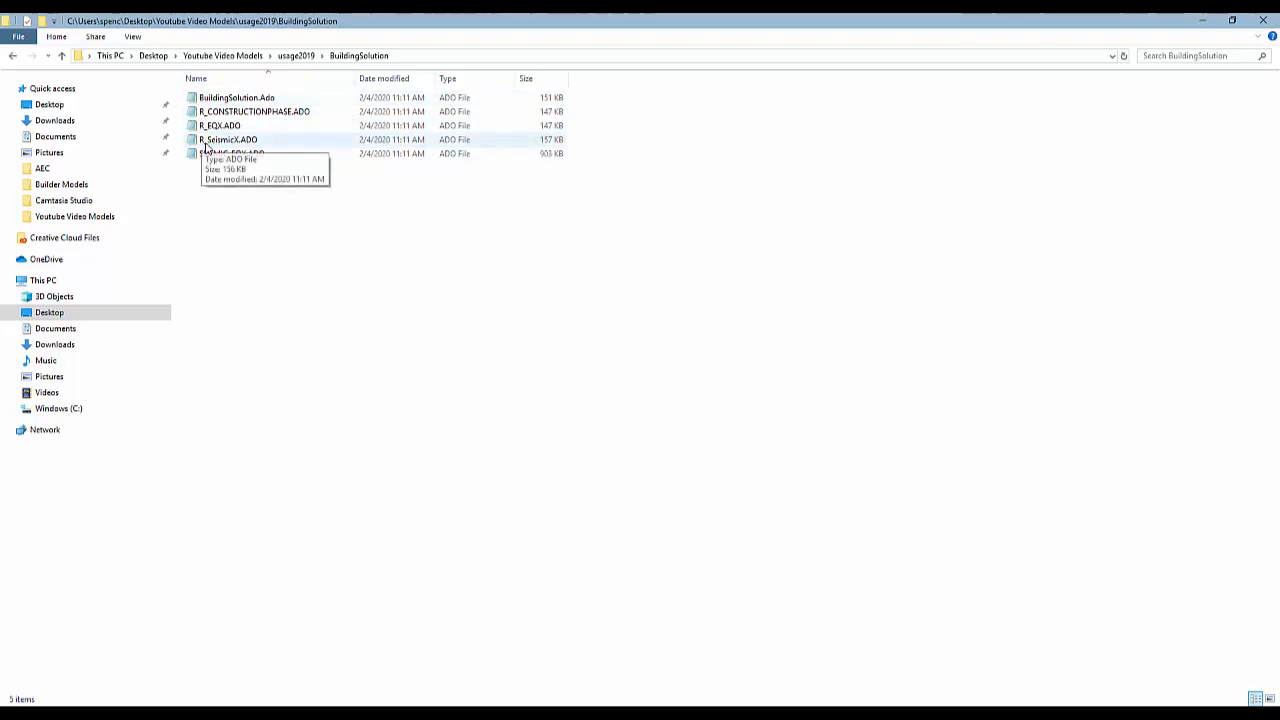
{"action": "left_click", "coordinate": [1201, 20]}
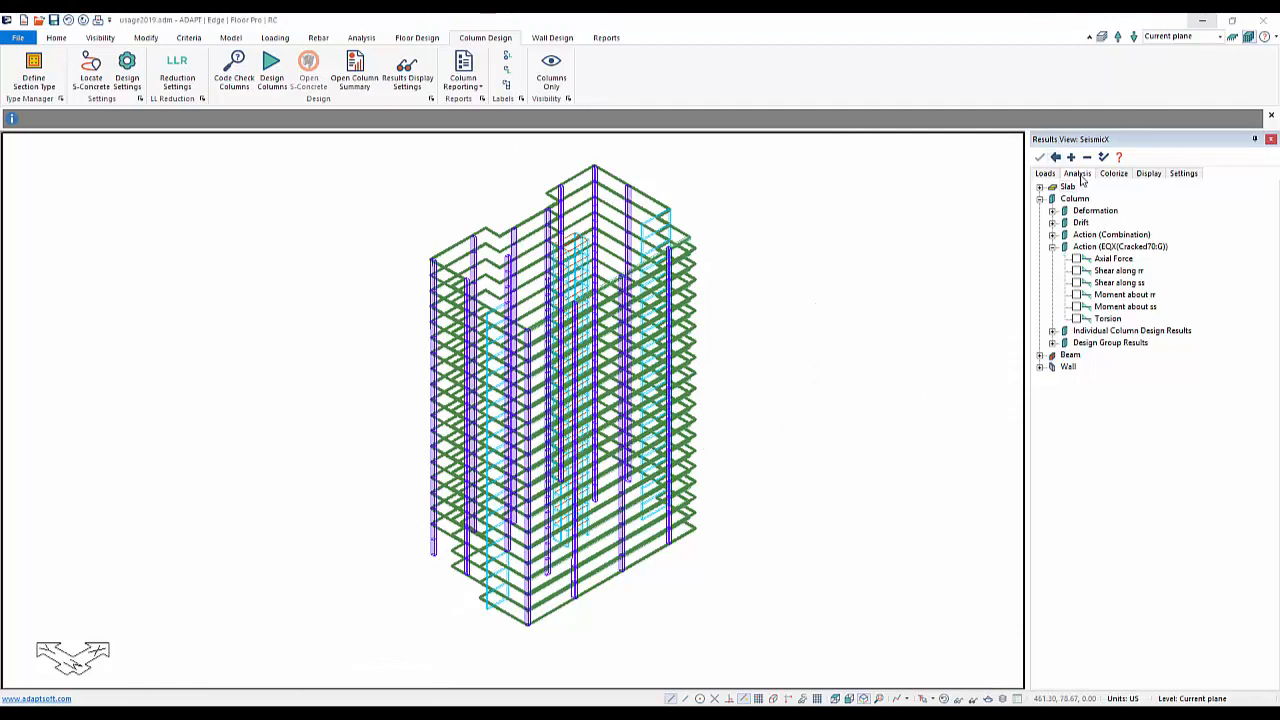
Review the loads available in the results view, marking the Load Combos group and the Load Cases heading with the annotation pen
{"action": "left_click", "coordinate": [1046, 174]}
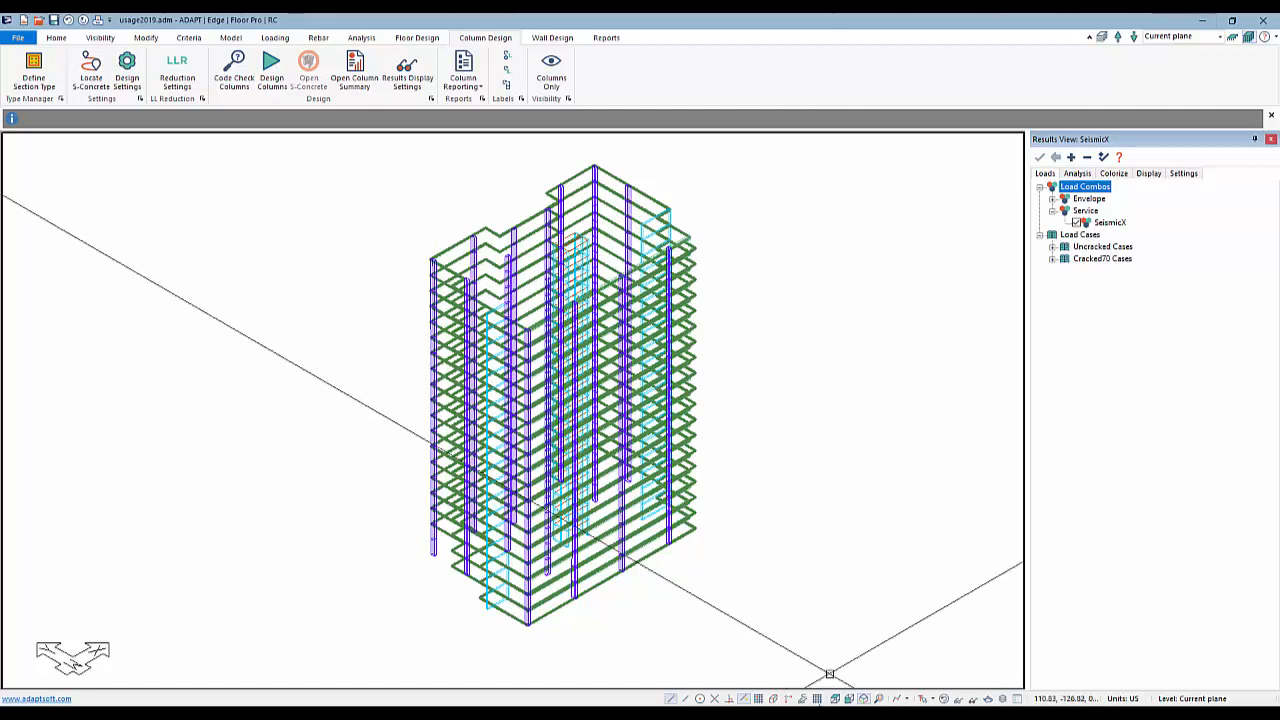
{"action": "left_click", "coordinate": [842, 714]}
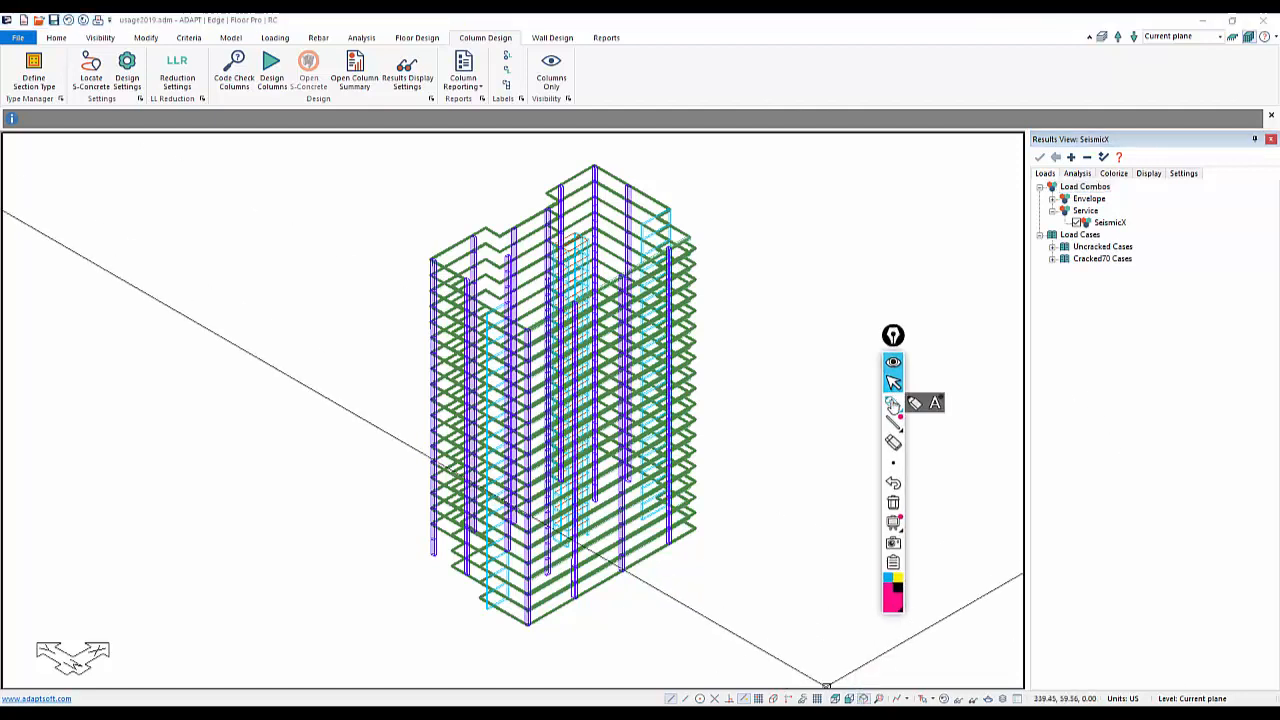
{"action": "left_click", "coordinate": [893, 403]}
{"action": "mouse_move", "coordinate": [1124, 182]}
{"action": "left_mouse_down"}
{"action": "mouse_move", "coordinate": [1158, 190]}
{"action": "mouse_move", "coordinate": [1159, 206]}
{"action": "mouse_move", "coordinate": [1120, 212]}
{"action": "left_mouse_up"}
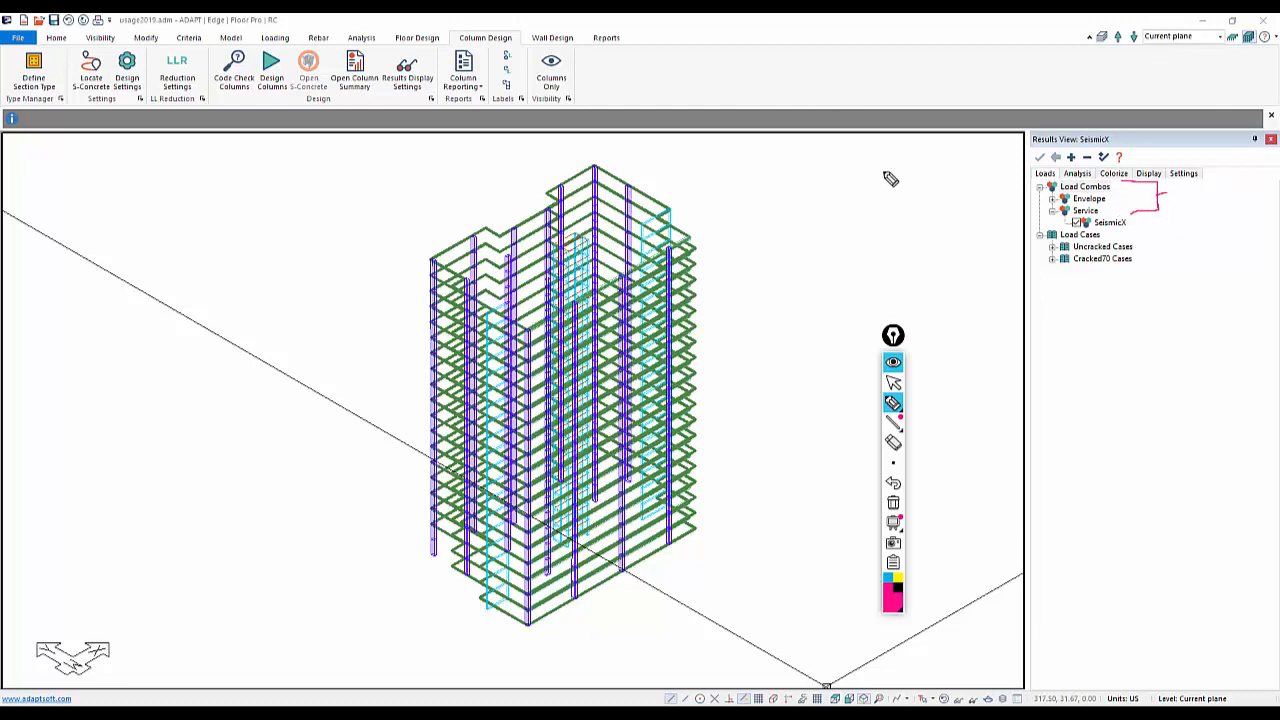
{"action": "left_click", "coordinate": [893, 382]}
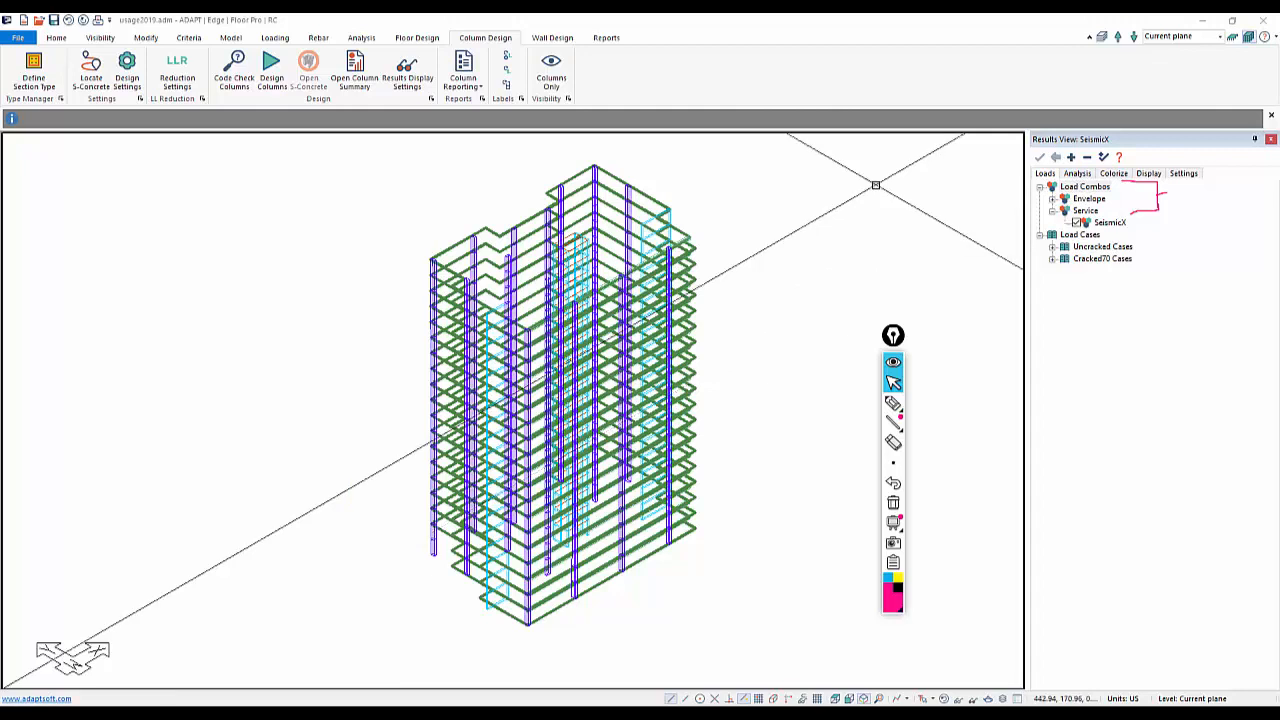
{"action": "left_click", "coordinate": [894, 403]}
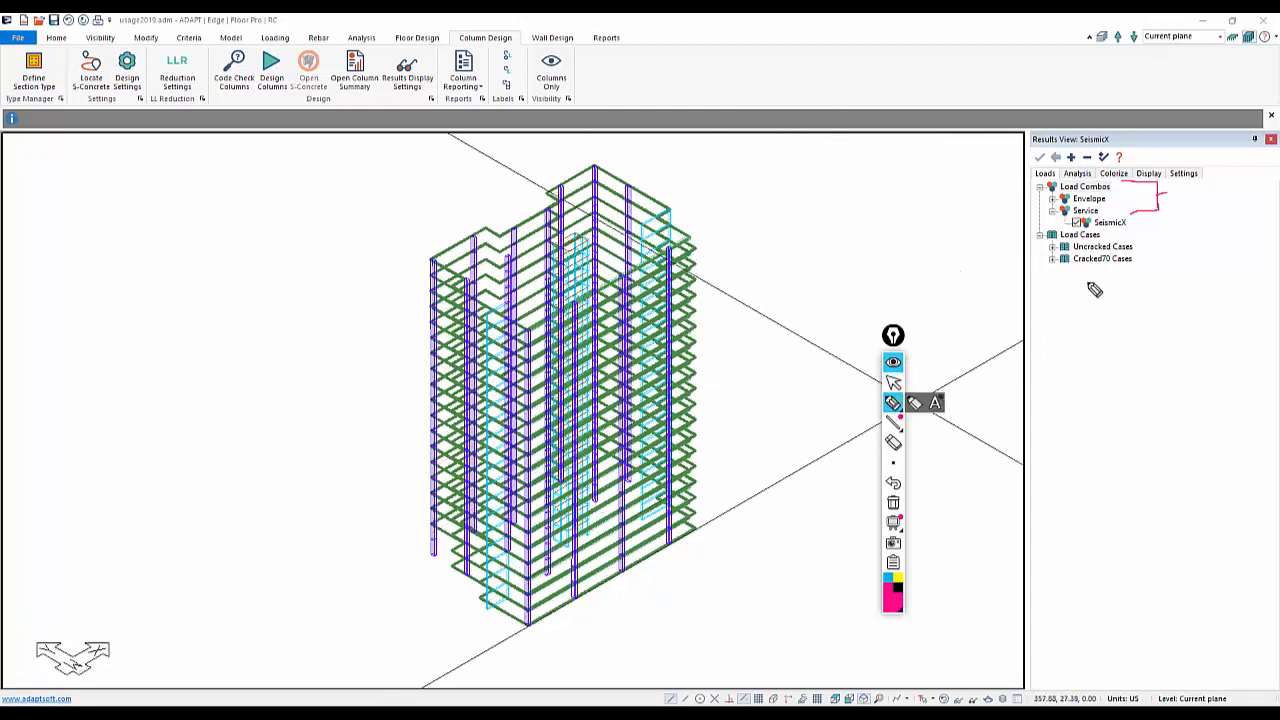
{"action": "left_click_drag", "start_coordinate": [1158, 241], "coordinate": [1109, 236]}
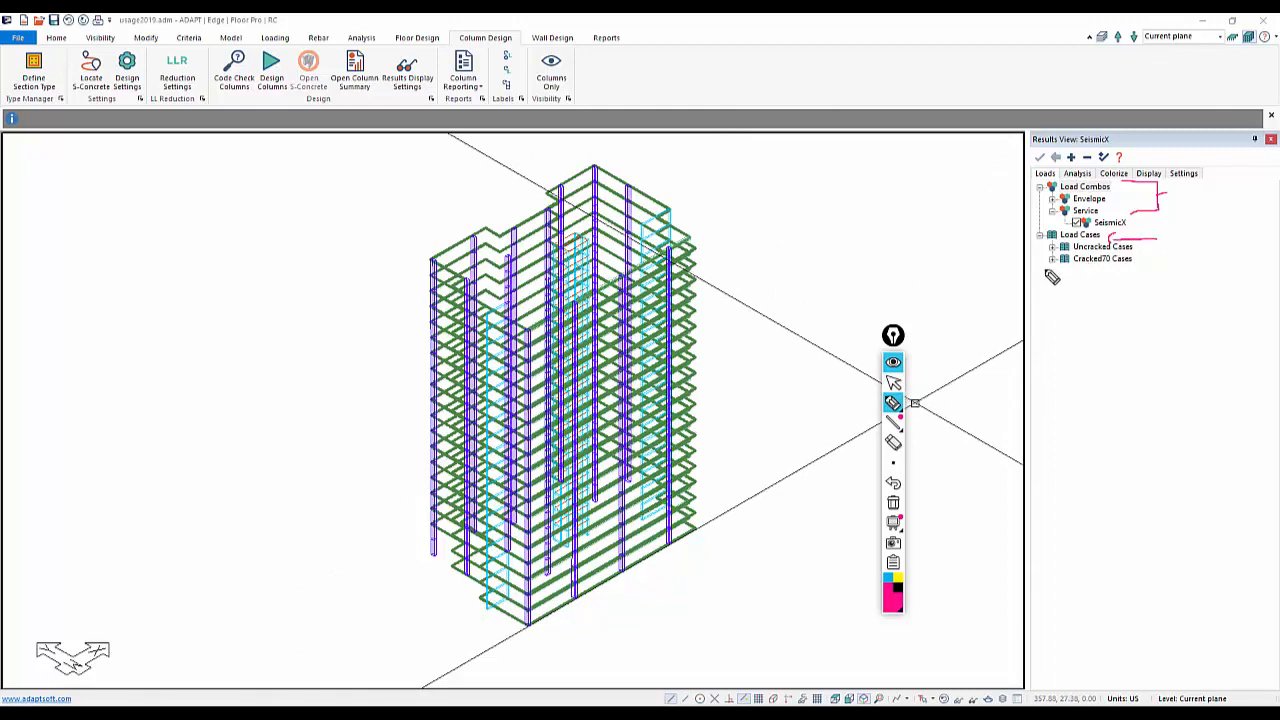
{"action": "left_click", "coordinate": [893, 383]}
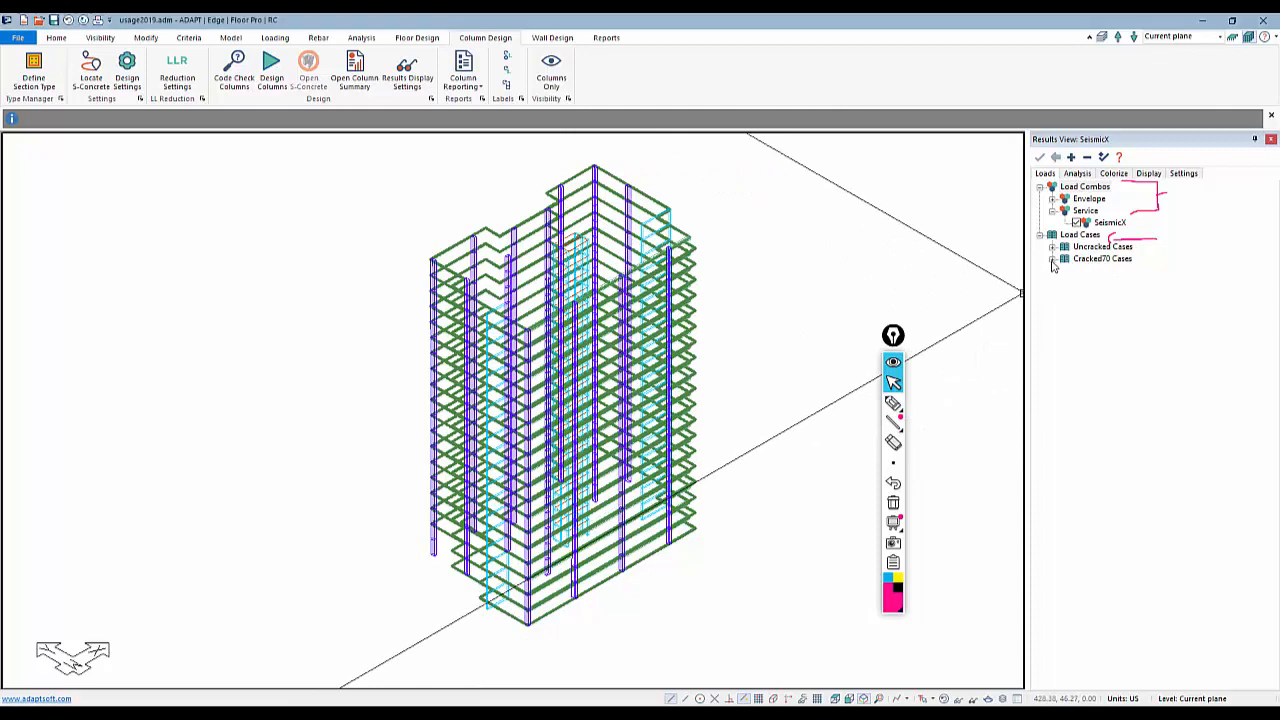
Expand Cracked70 Cases and annotate the EQX(Cracked70:G) case, clearing all pen marks when done
{"action": "left_click", "coordinate": [1052, 259]}
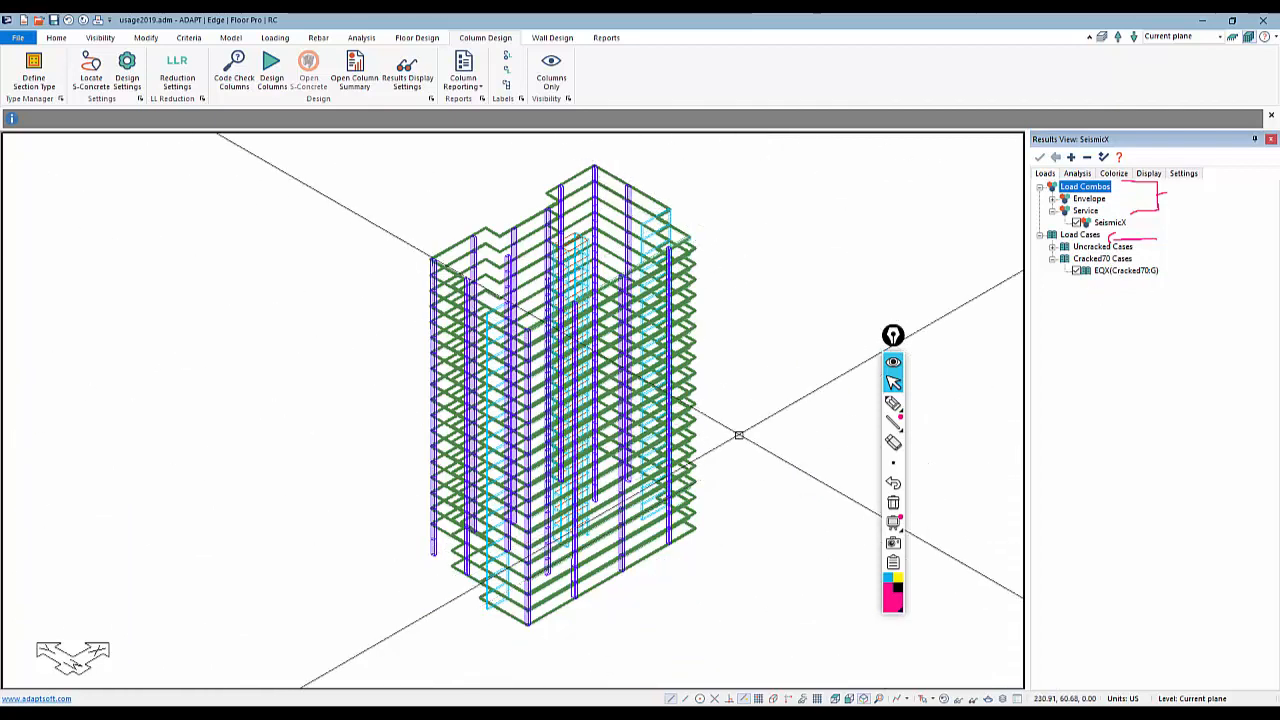
{"action": "left_click", "coordinate": [893, 403]}
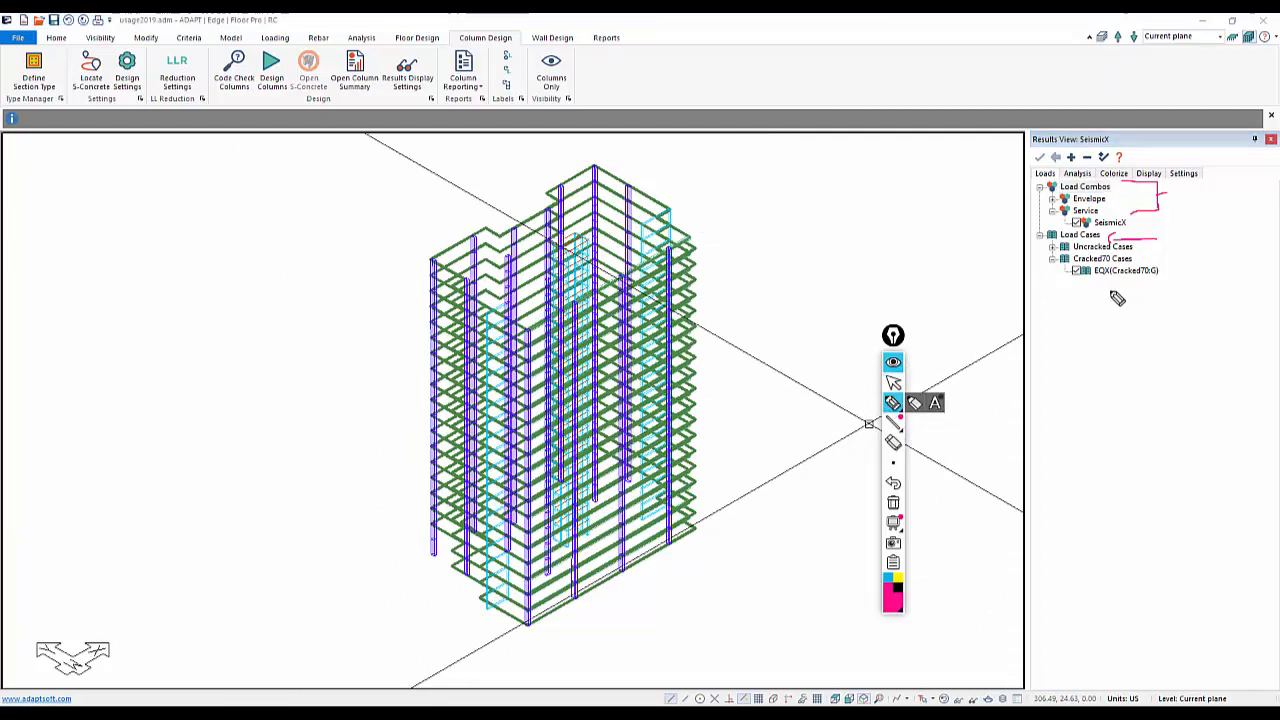
{"action": "mouse_move", "coordinate": [1076, 283]}
{"action": "left_mouse_down"}
{"action": "mouse_move", "coordinate": [1160, 294]}
{"action": "mouse_move", "coordinate": [1097, 354]}
{"action": "mouse_move", "coordinate": [1108, 360]}
{"action": "left_mouse_up"}
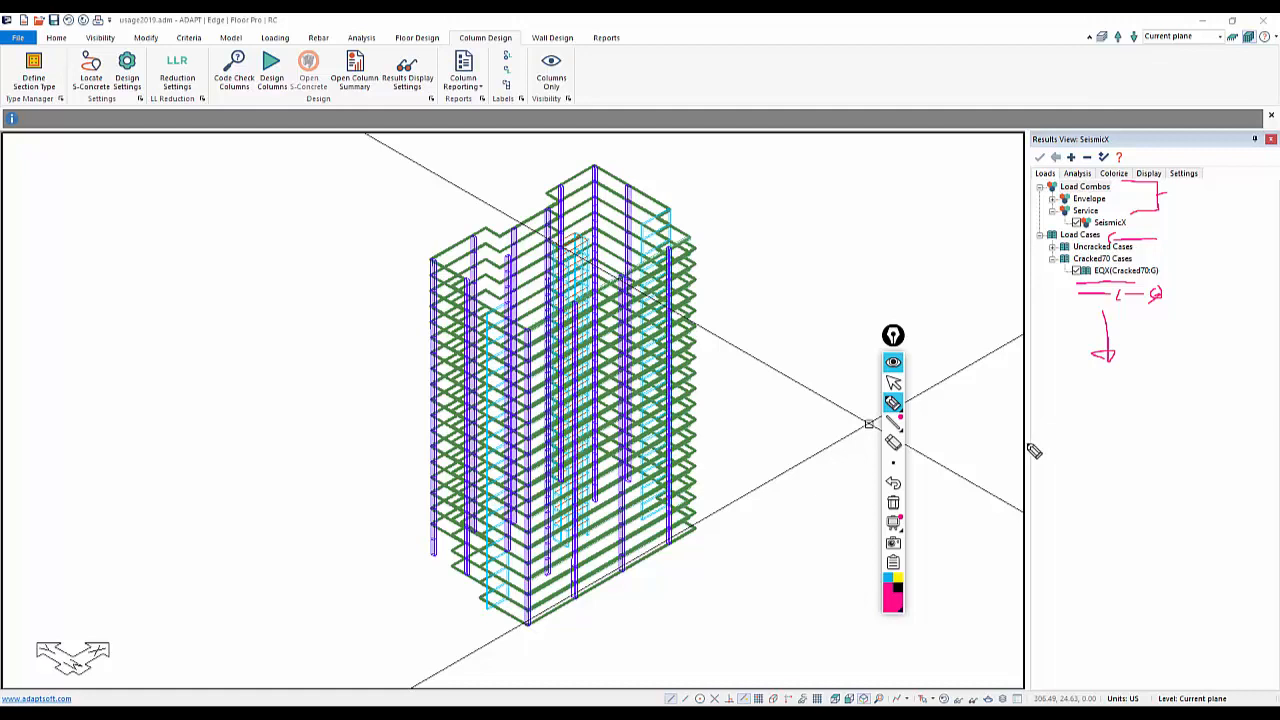
{"action": "left_click", "coordinate": [893, 502]}
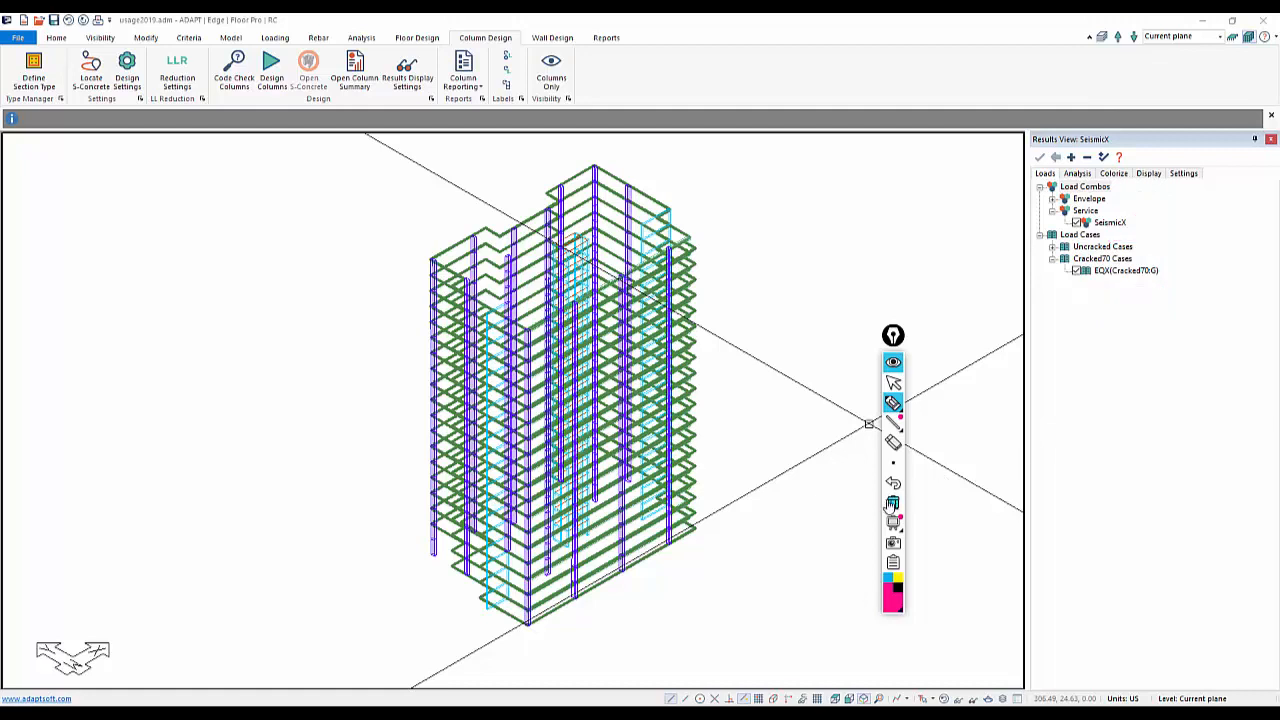
{"action": "left_click", "coordinate": [893, 382]}
{"action": "left_click_drag", "start_coordinate": [886, 337], "coordinate": [897, 419]}
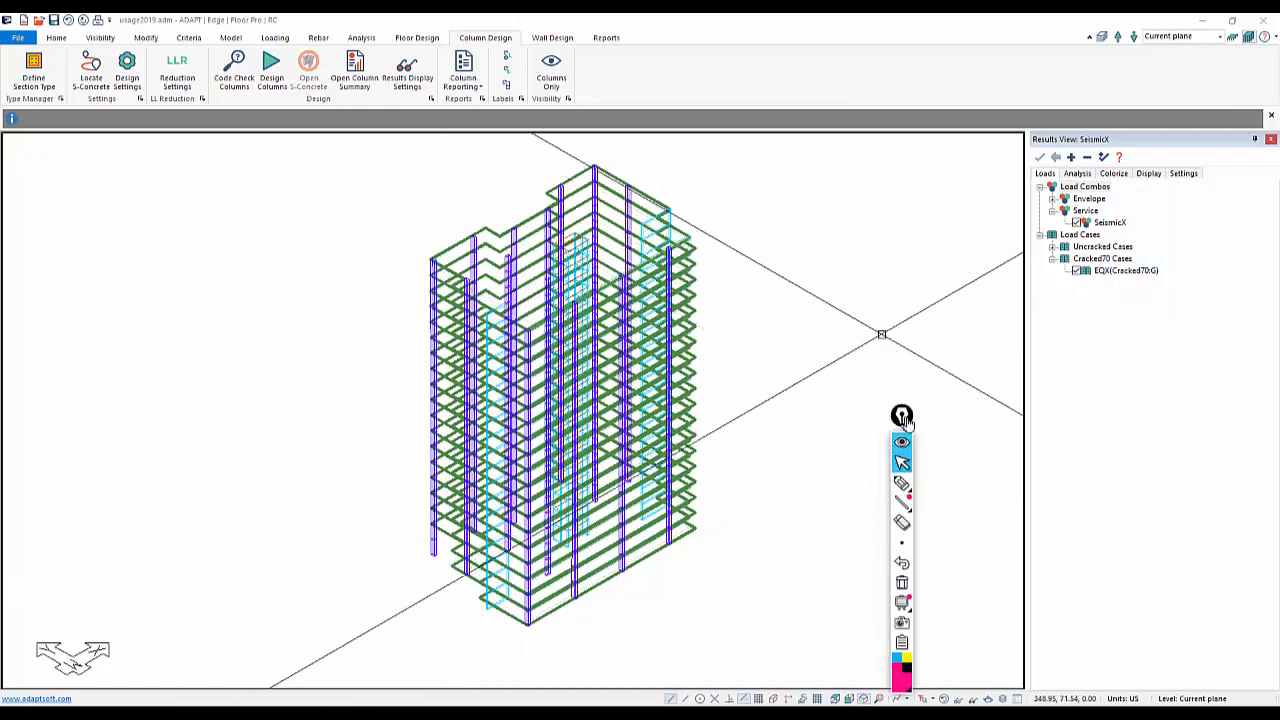
Show only the columns and compare the column actions listed for the combination with those for EQX(Cracked70:G)
{"action": "middle_click_drag", "start_coordinate": [771, 426], "coordinate": [778, 423]}
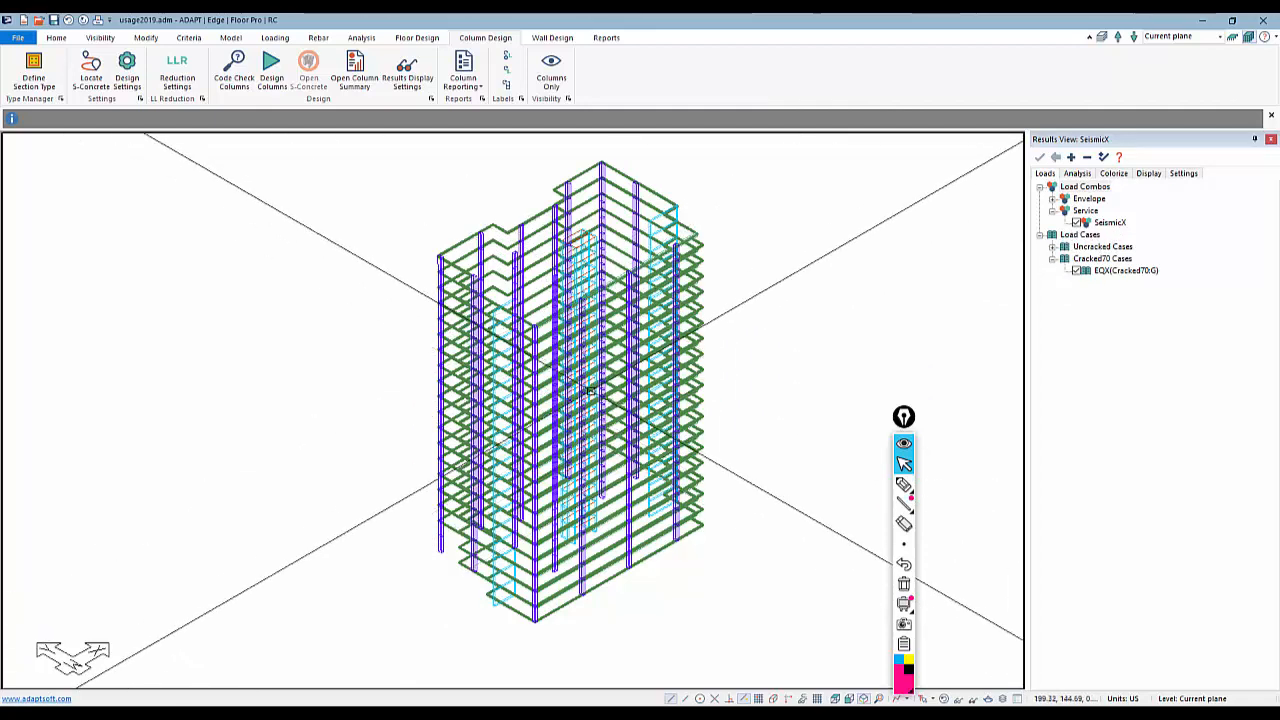
{"action": "left_click", "coordinate": [549, 70]}
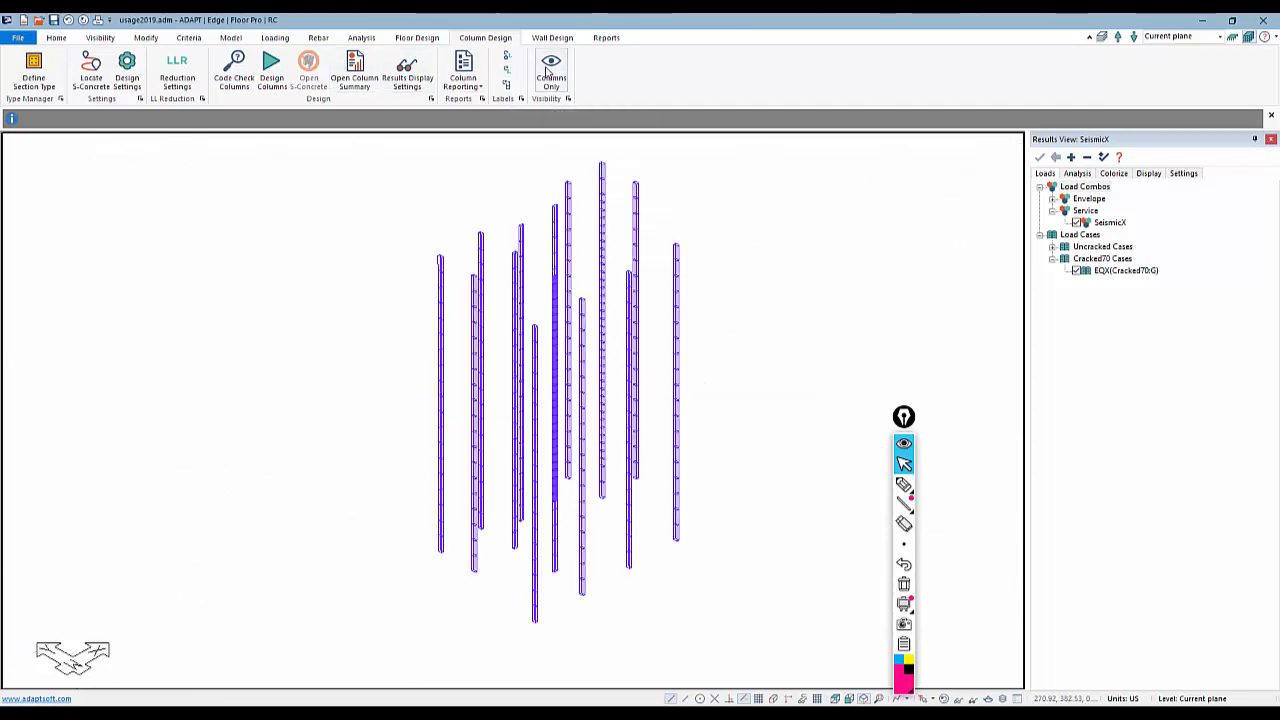
{"action": "left_click", "coordinate": [1077, 173]}
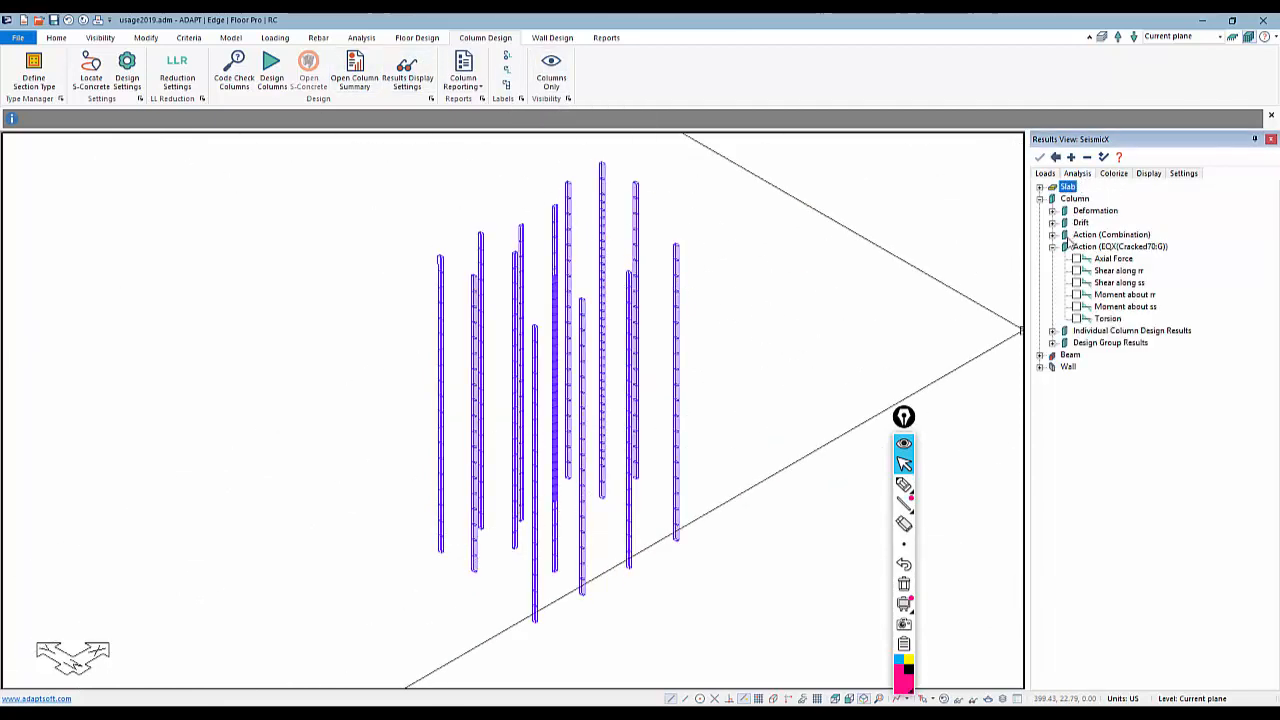
{"action": "left_click", "coordinate": [1061, 239]}
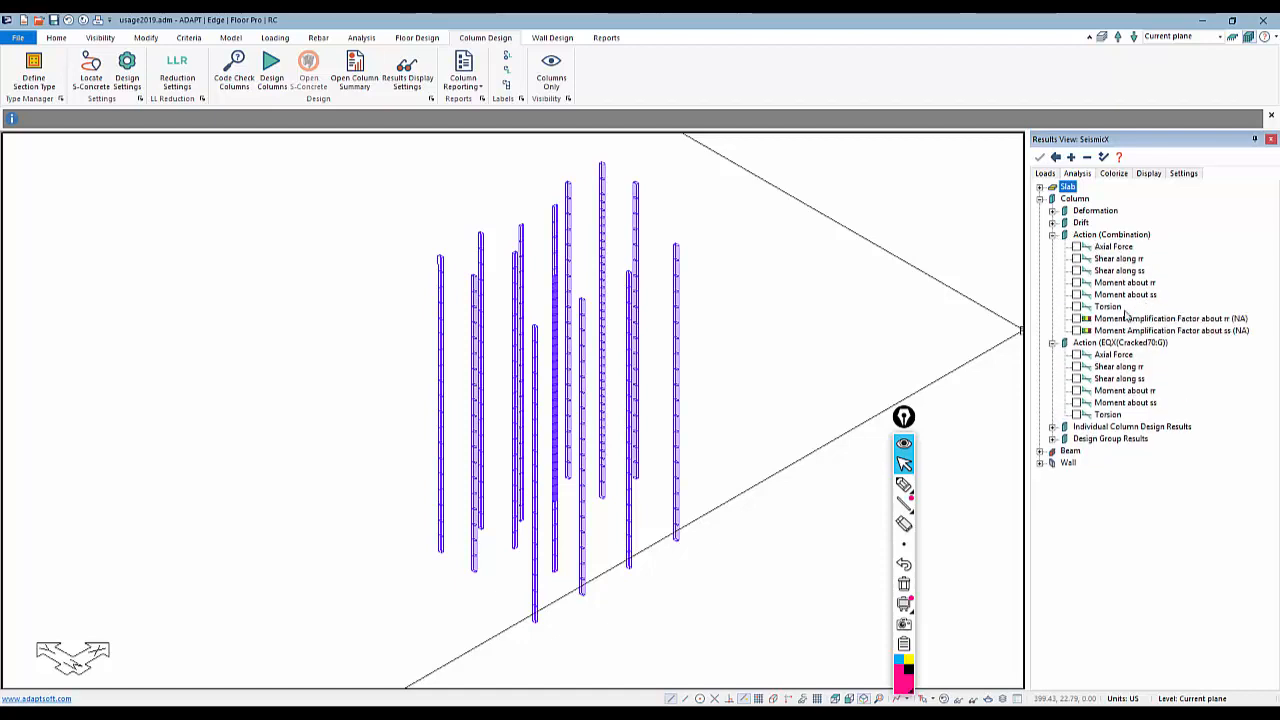
{"action": "left_click", "coordinate": [1041, 173]}
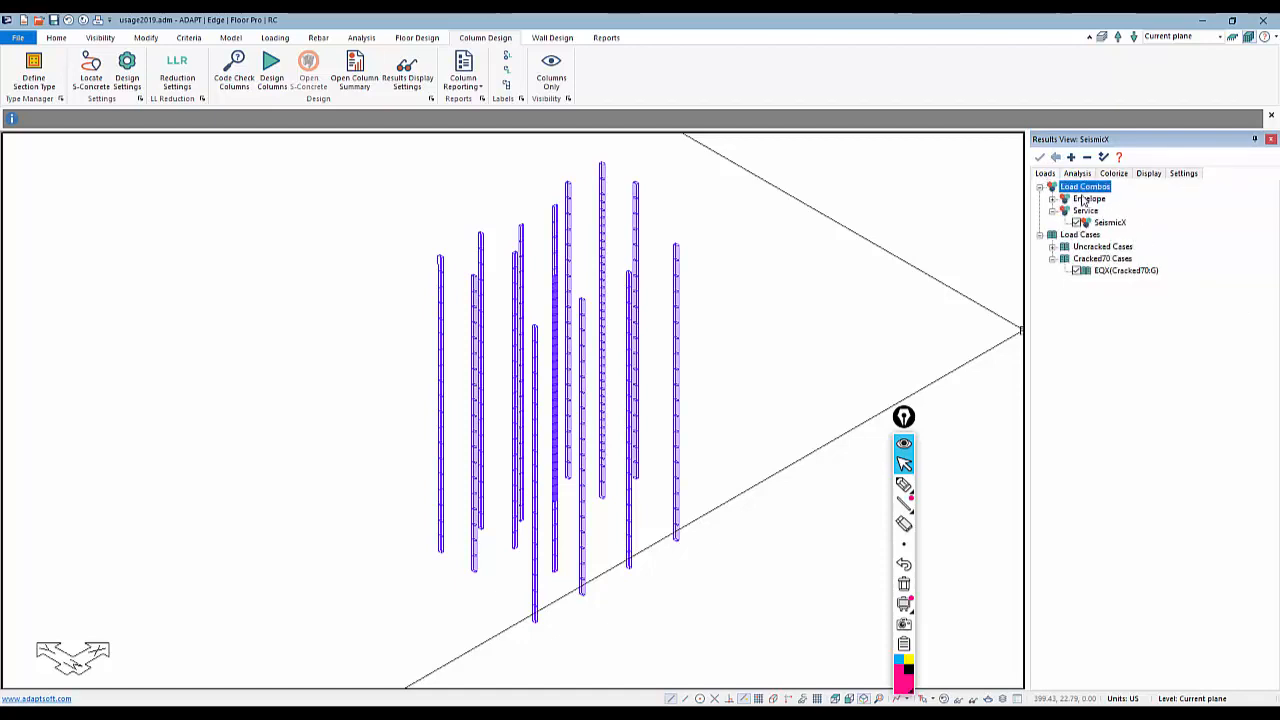
{"action": "left_click", "coordinate": [1079, 175]}
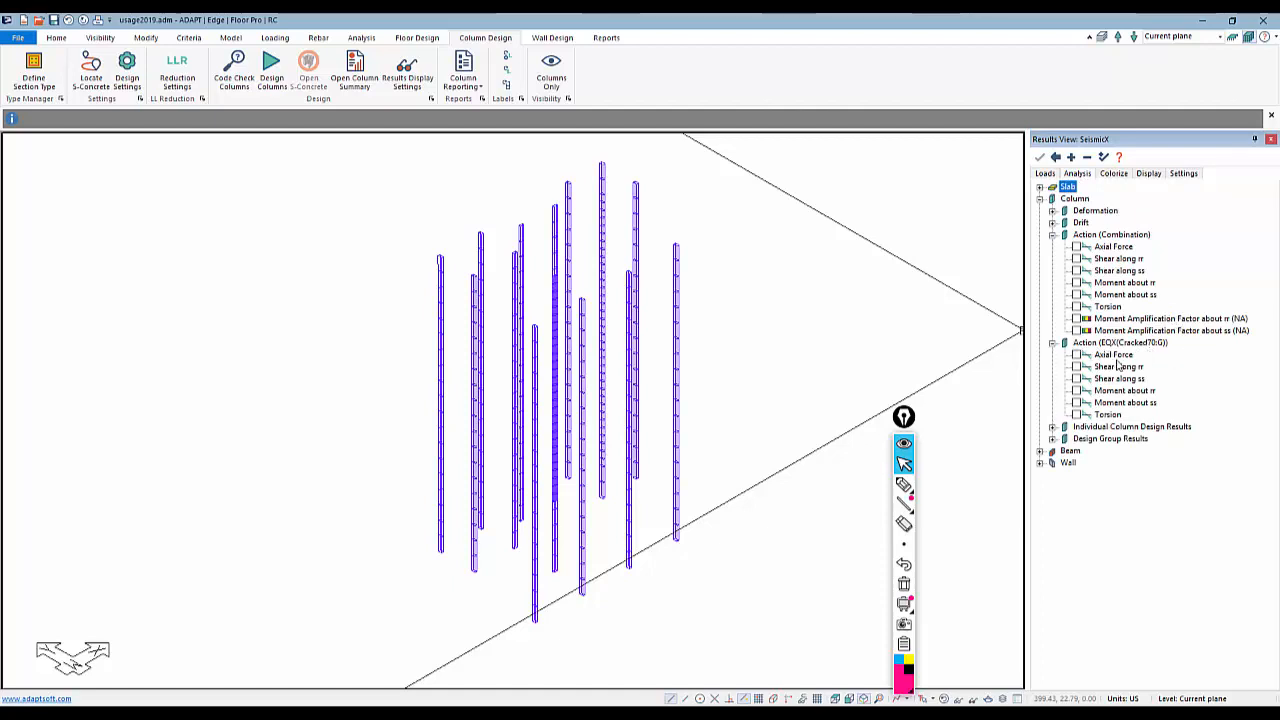
Display the columns' axial force for EQX(Cracked70:G), inspect the values up close and turn the display off
{"action": "left_click", "coordinate": [1115, 355]}
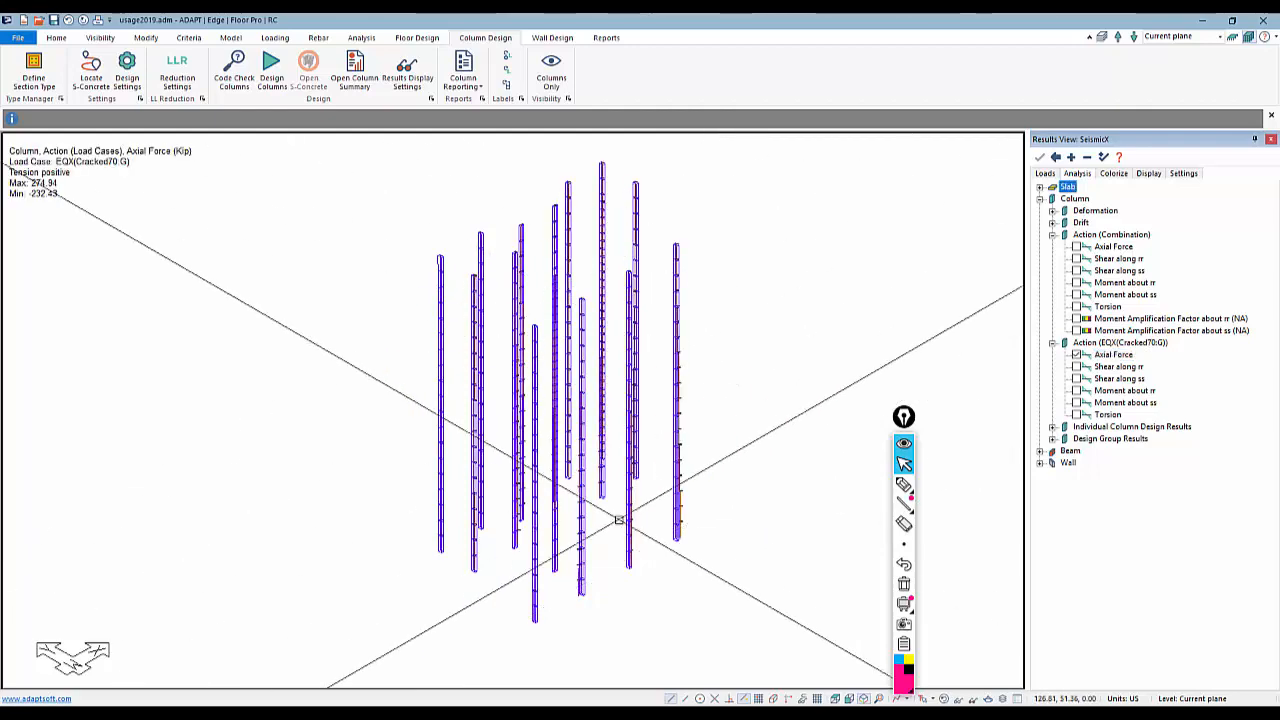
{"action": "middle_click_drag", "start_coordinate": [657, 527], "coordinate": [714, 471]}
{"action": "scroll", "coordinate": [733, 473], "scroll_direction": "up", "scroll_amount": 5}
{"action": "scroll", "coordinate": [733, 462], "scroll_direction": "up", "scroll_amount": 6}
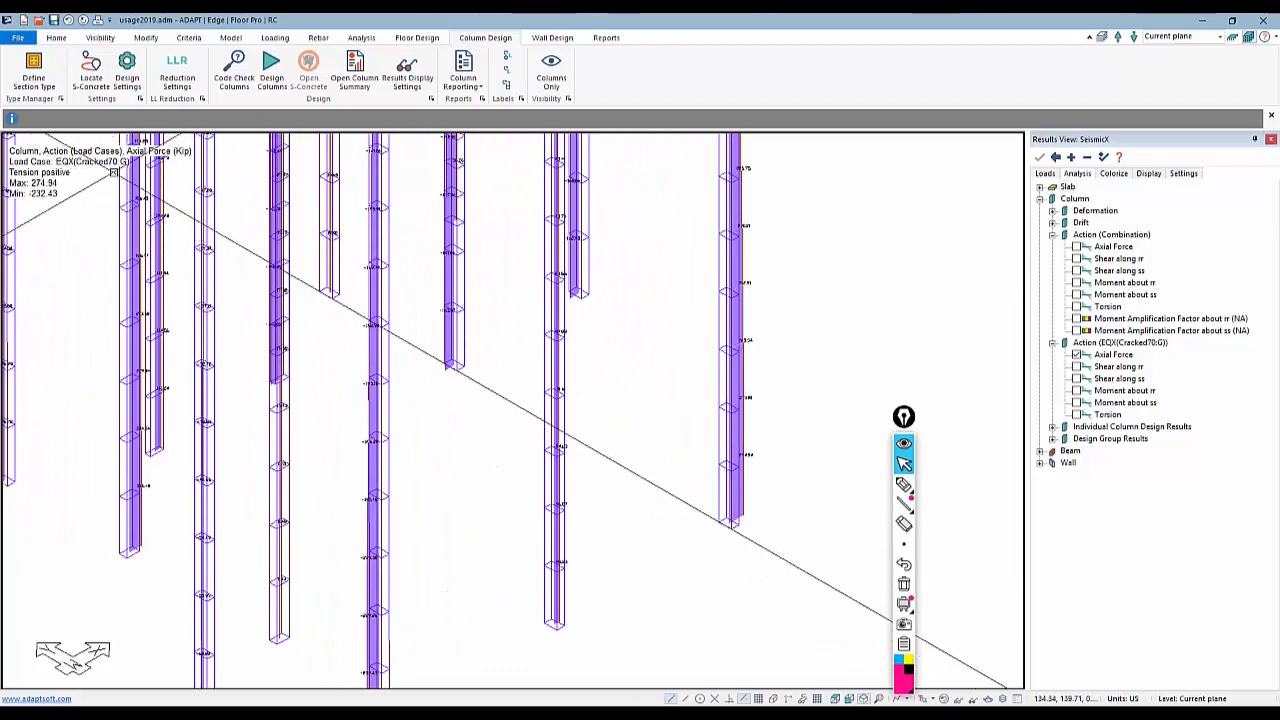
{"action": "scroll", "coordinate": [740, 506], "scroll_direction": "down", "scroll_amount": 5}
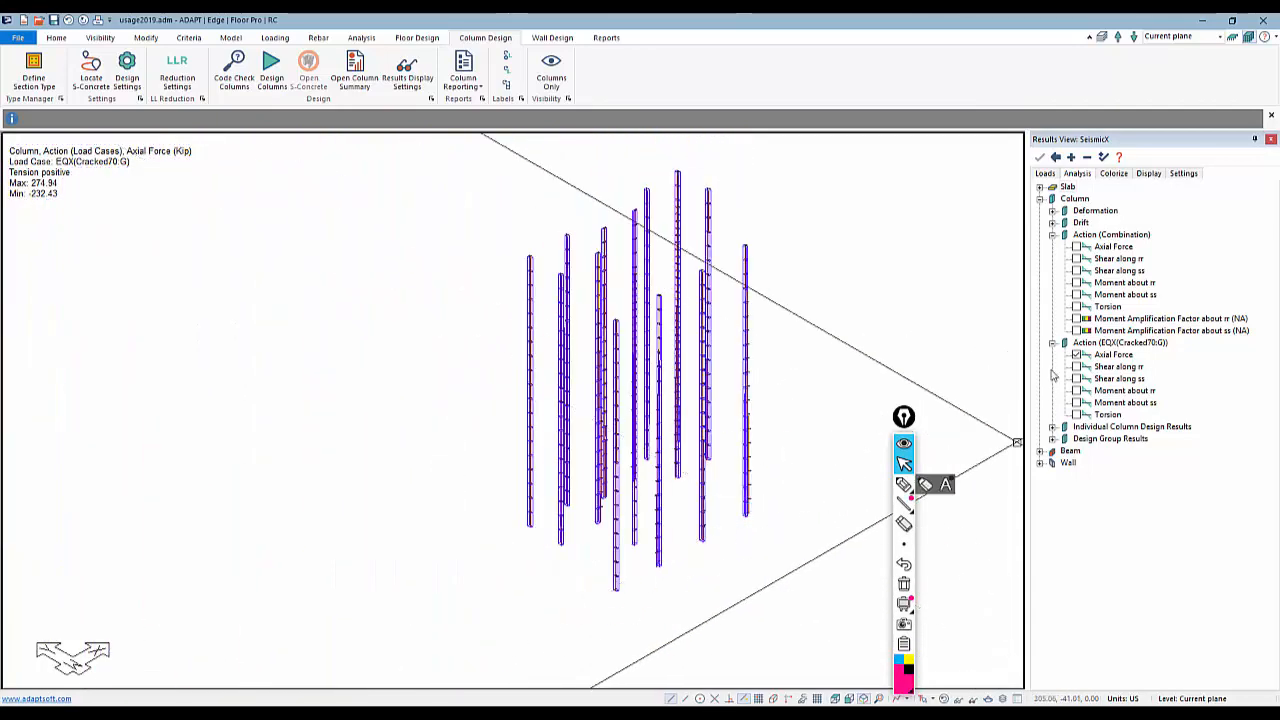
{"action": "left_click", "coordinate": [1077, 355]}
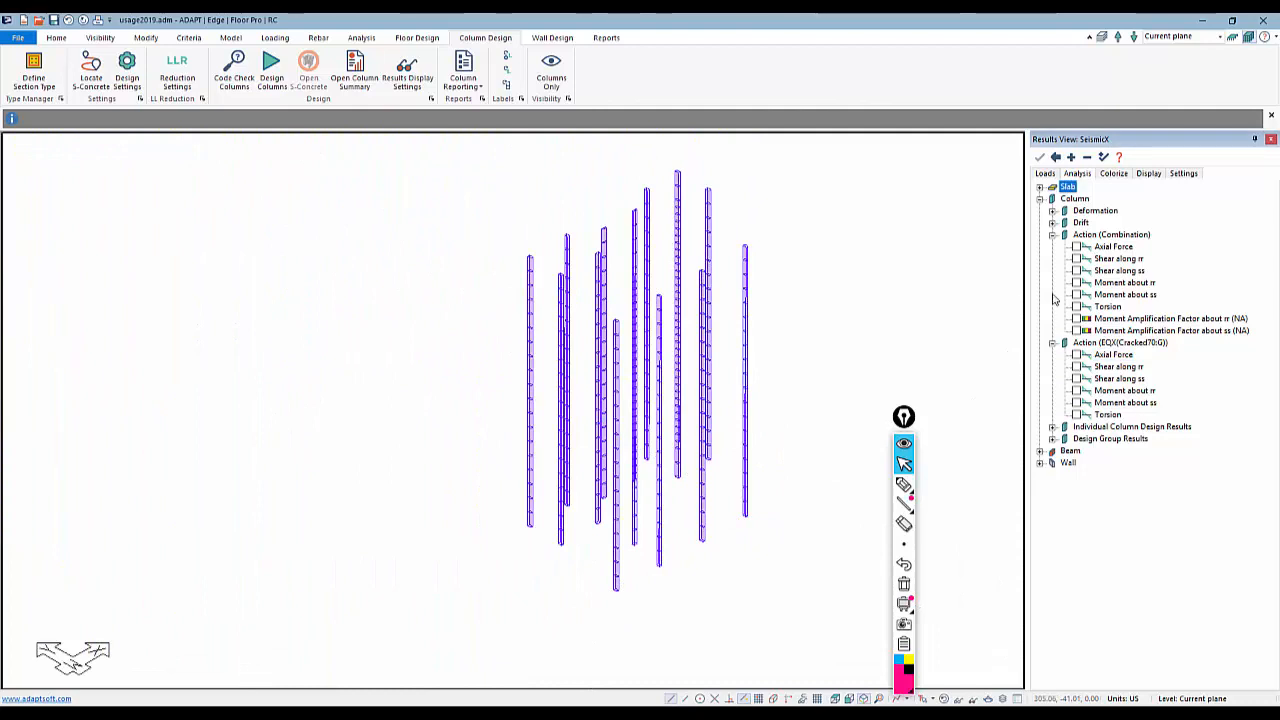
Collapse the analysis results tree, examine the column Drift results and expand the Wall result categories
{"action": "left_click", "coordinate": [1088, 158]}
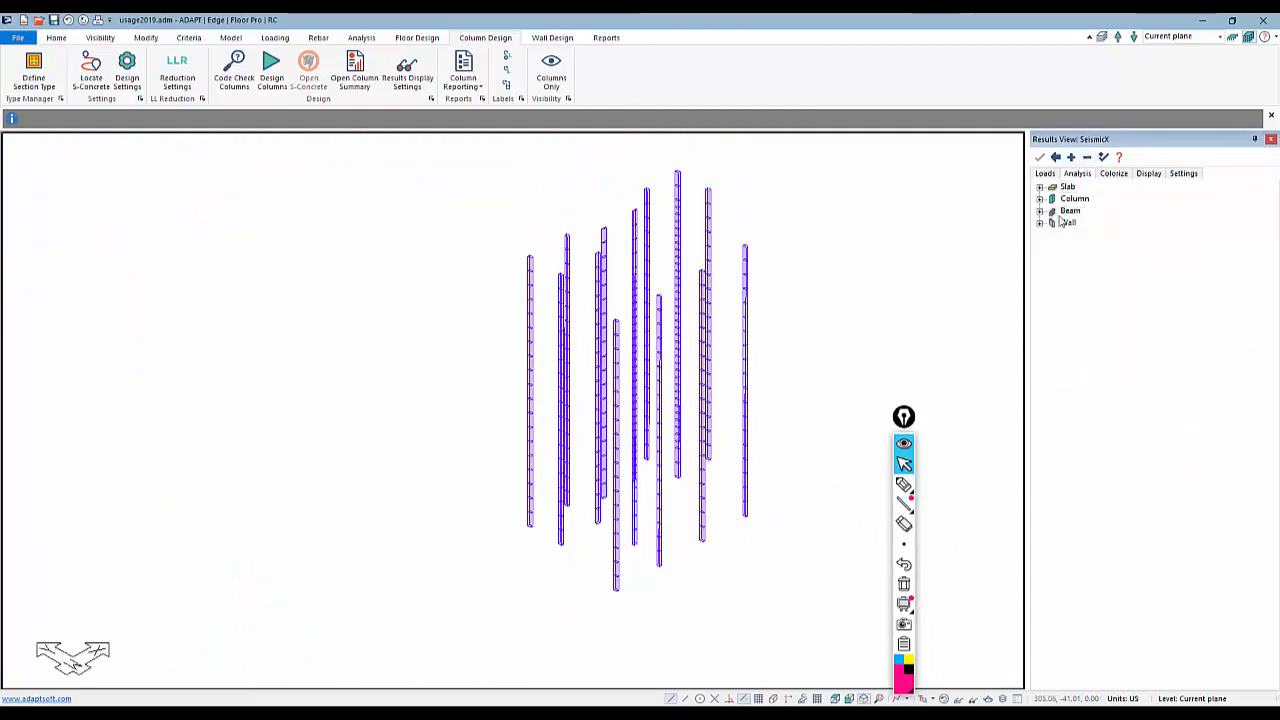
{"action": "left_click", "coordinate": [1040, 199]}
{"action": "left_click", "coordinate": [1052, 222]}
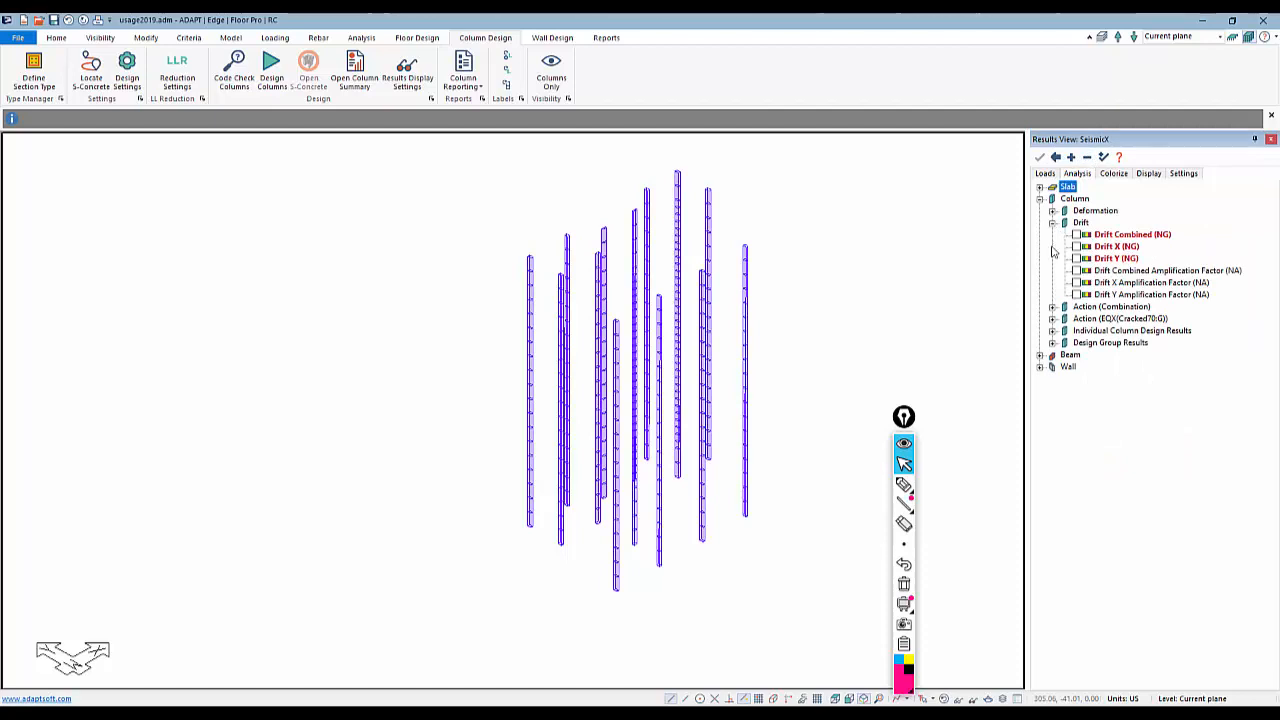
{"action": "middle_click_drag", "start_coordinate": [796, 376], "coordinate": [680, 392]}
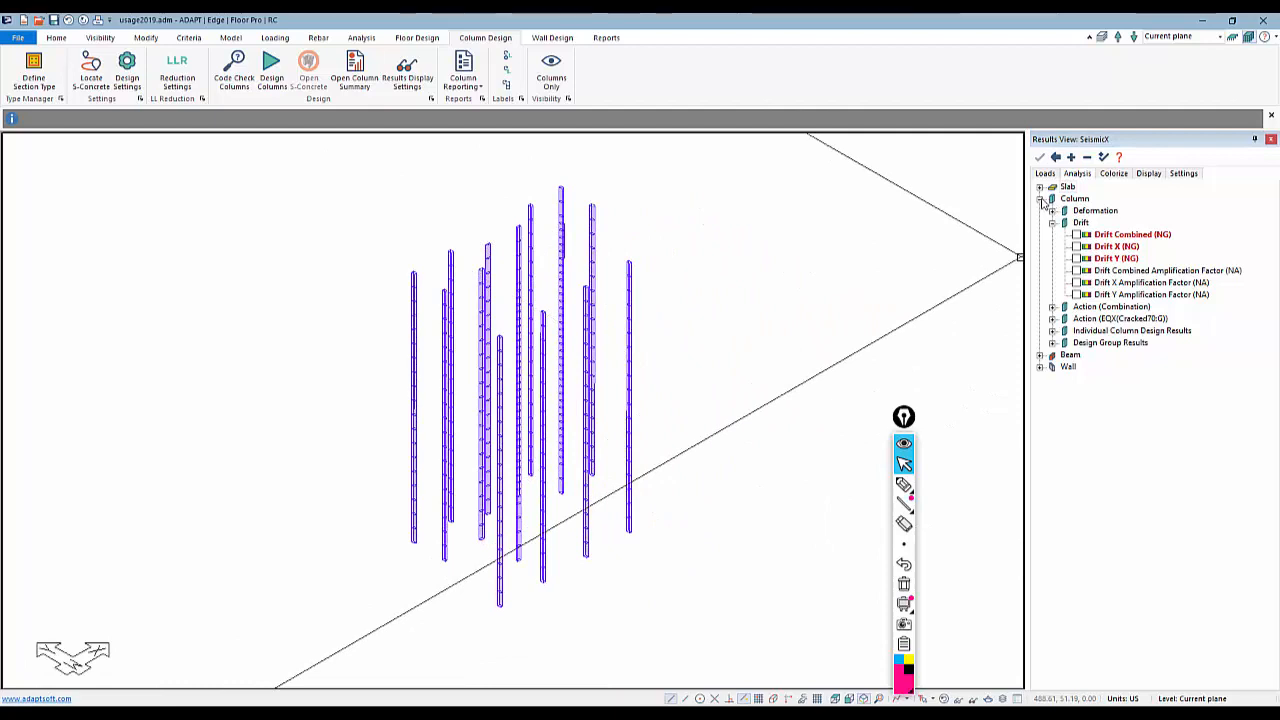
{"action": "left_click", "coordinate": [1040, 199]}
{"action": "left_click", "coordinate": [1040, 223]}
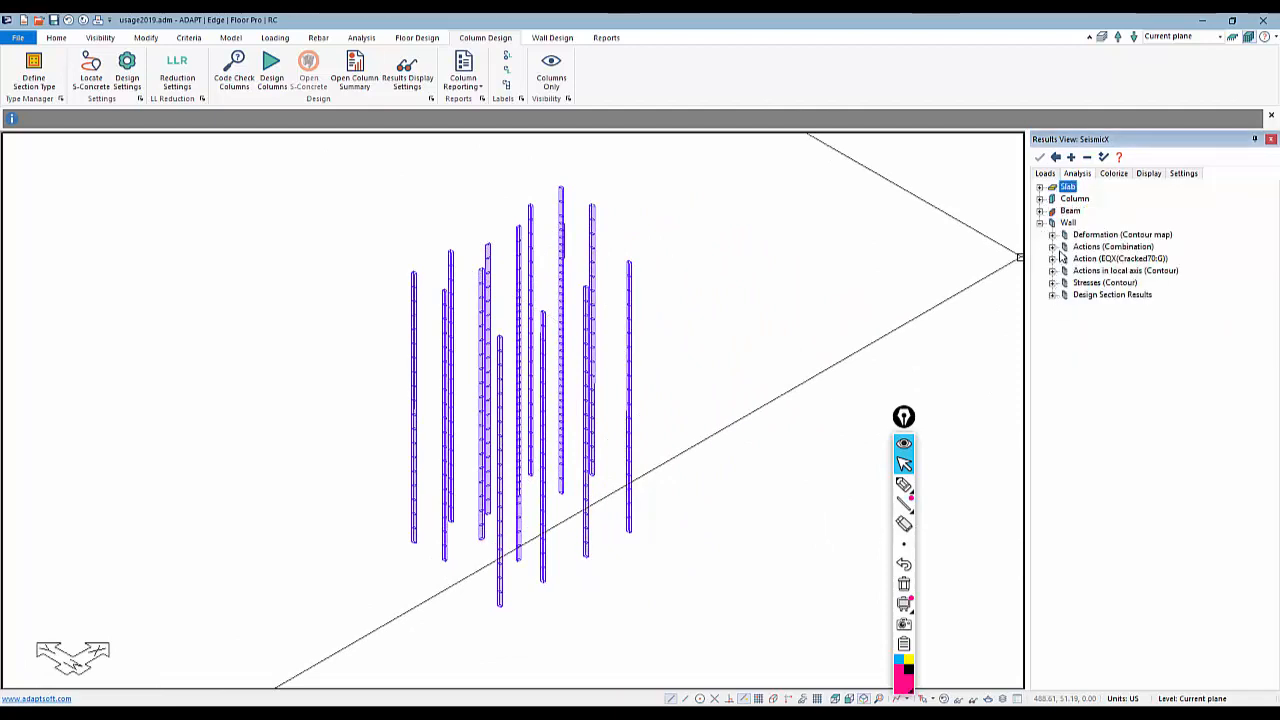
Expand the wall deformation and combination action results, turn on the wall Drift contour and show only the walls
{"action": "left_click", "coordinate": [1052, 247]}
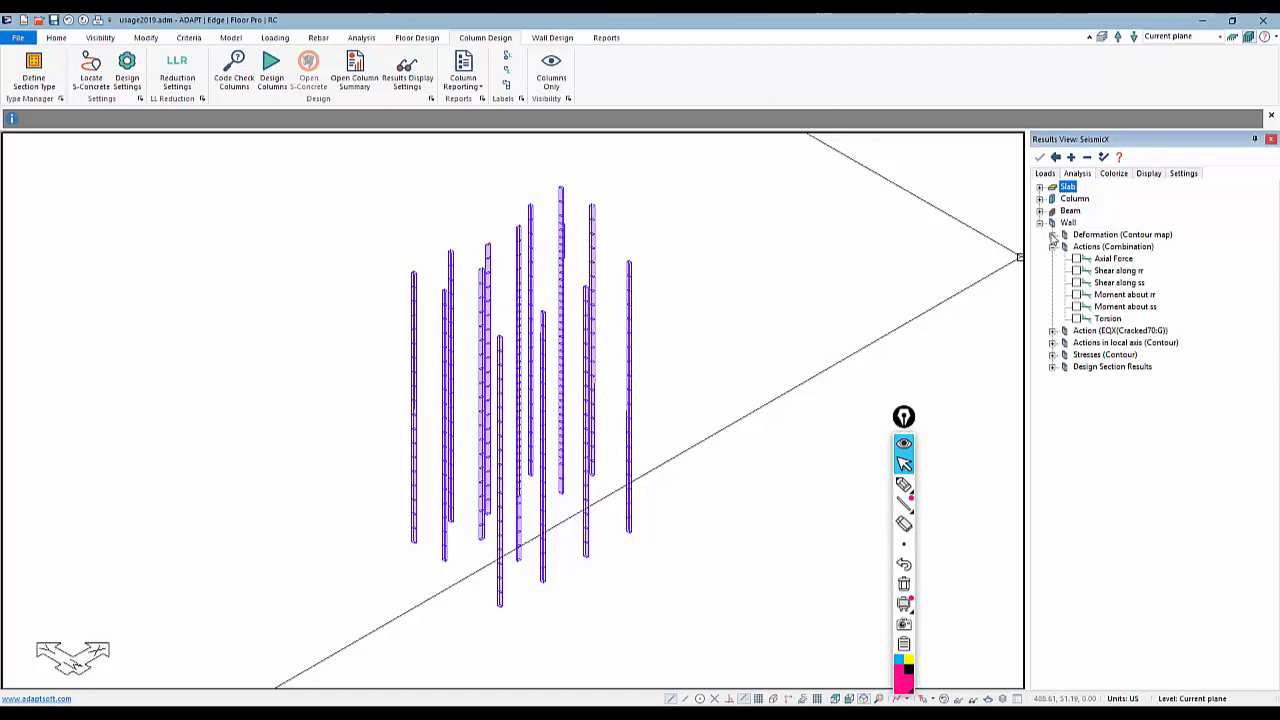
{"action": "left_click", "coordinate": [1052, 235]}
{"action": "left_click", "coordinate": [1076, 295]}
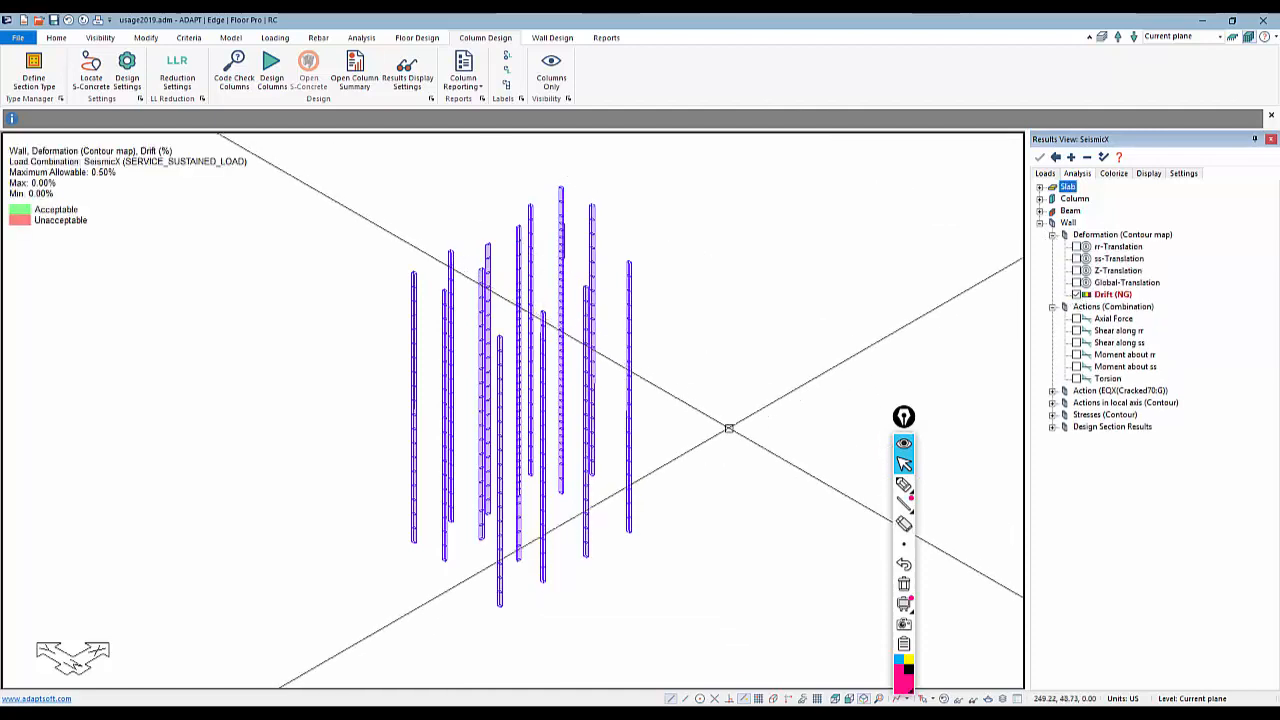
{"action": "left_click", "coordinate": [551, 38]}
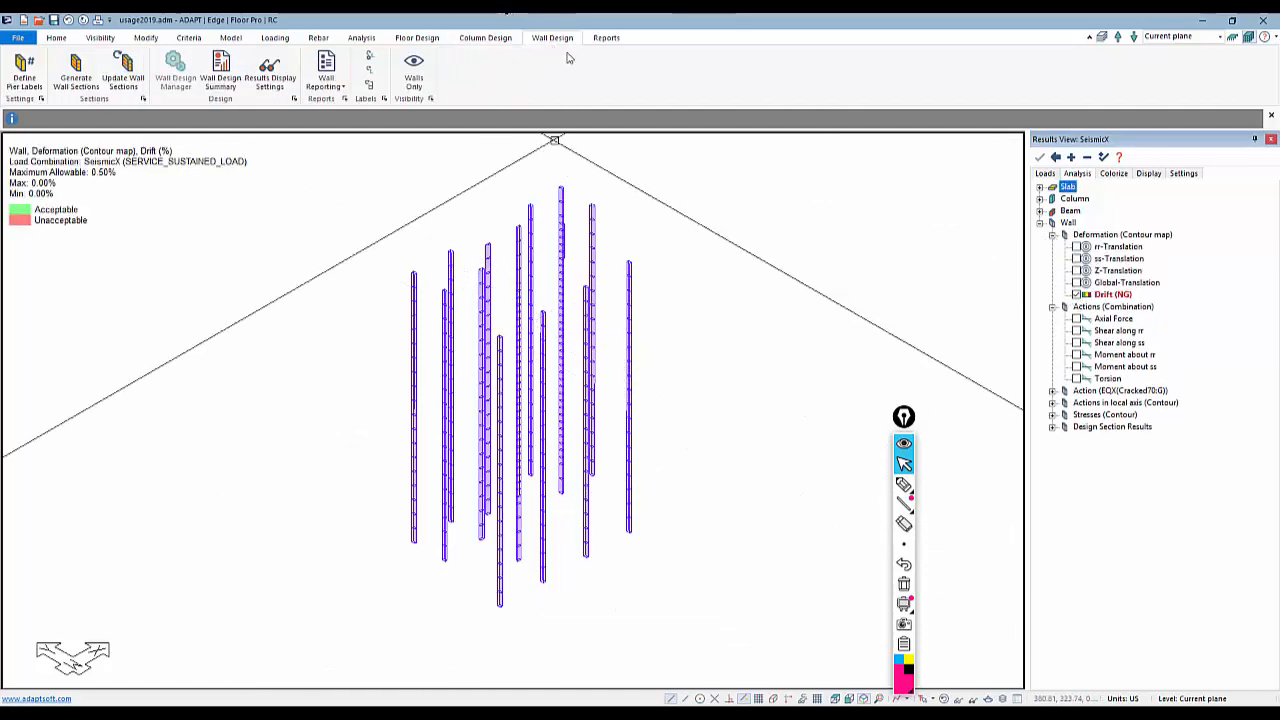
{"action": "left_click", "coordinate": [415, 66]}
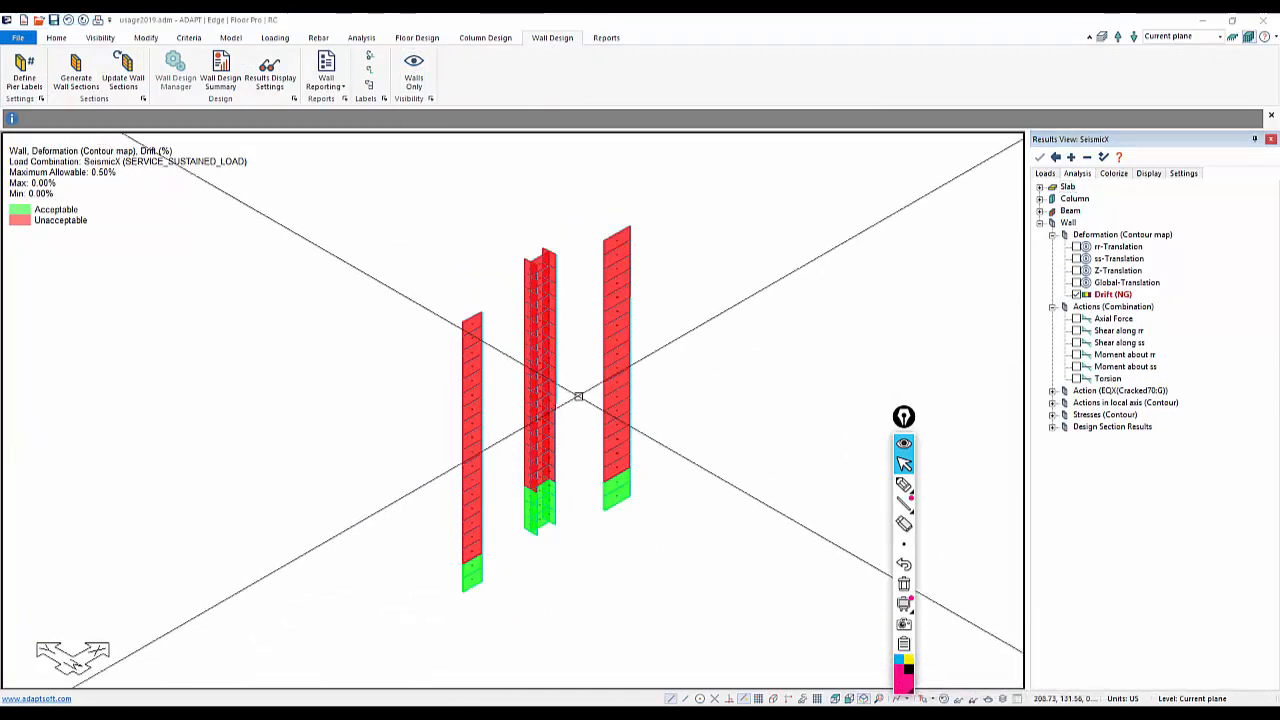
Examine the drift values on the upper stories of the largest standalone wall for SeismicX
{"action": "middle_click_drag", "start_coordinate": [683, 399], "coordinate": [719, 431]}
{"action": "scroll", "coordinate": [555, 323], "scroll_direction": "up", "scroll_amount": 1}
{"action": "scroll", "coordinate": [714, 250], "scroll_direction": "up", "scroll_amount": 10}
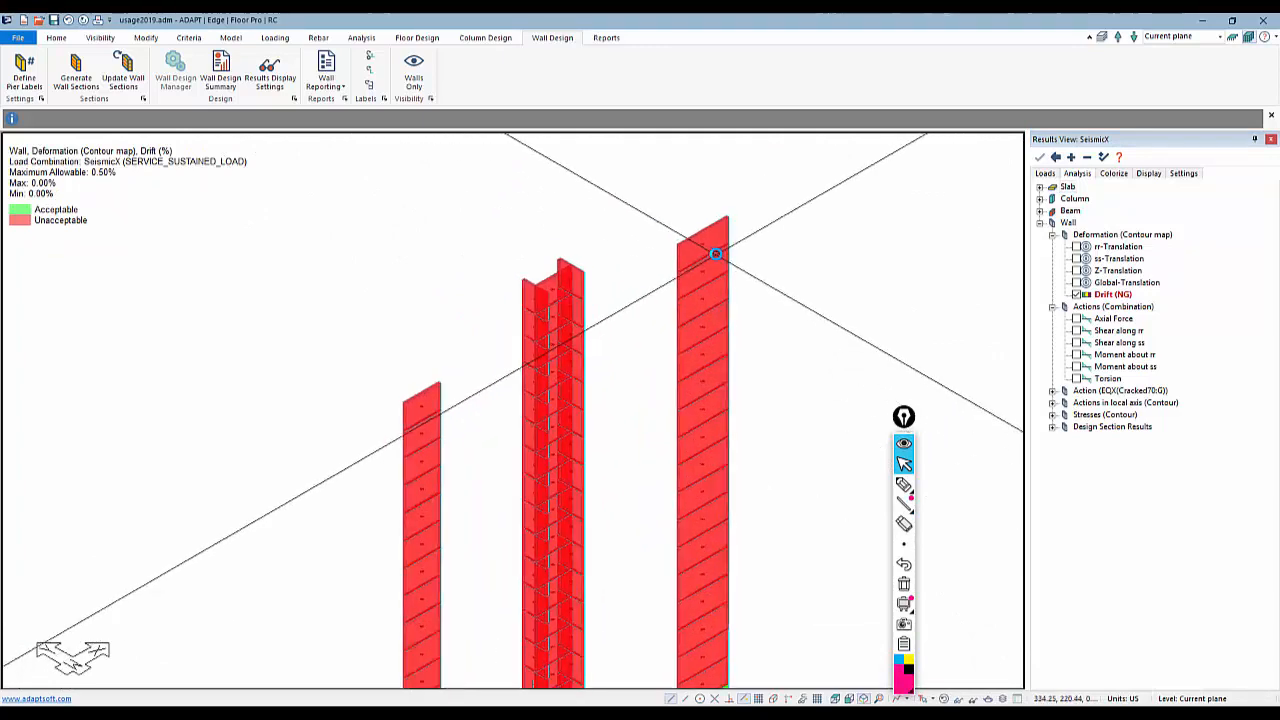
{"action": "scroll", "coordinate": [725, 214], "scroll_direction": "up", "scroll_amount": 1}
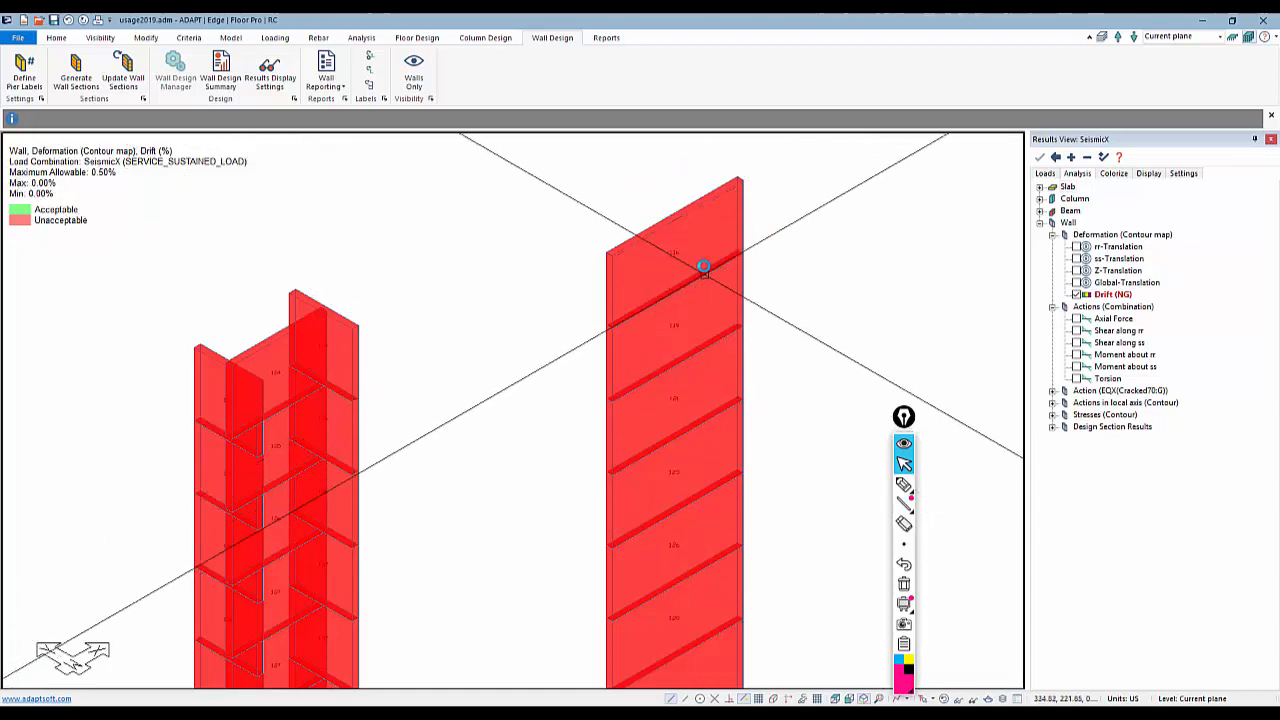
{"action": "scroll", "coordinate": [704, 267], "scroll_direction": "up", "scroll_amount": 5}
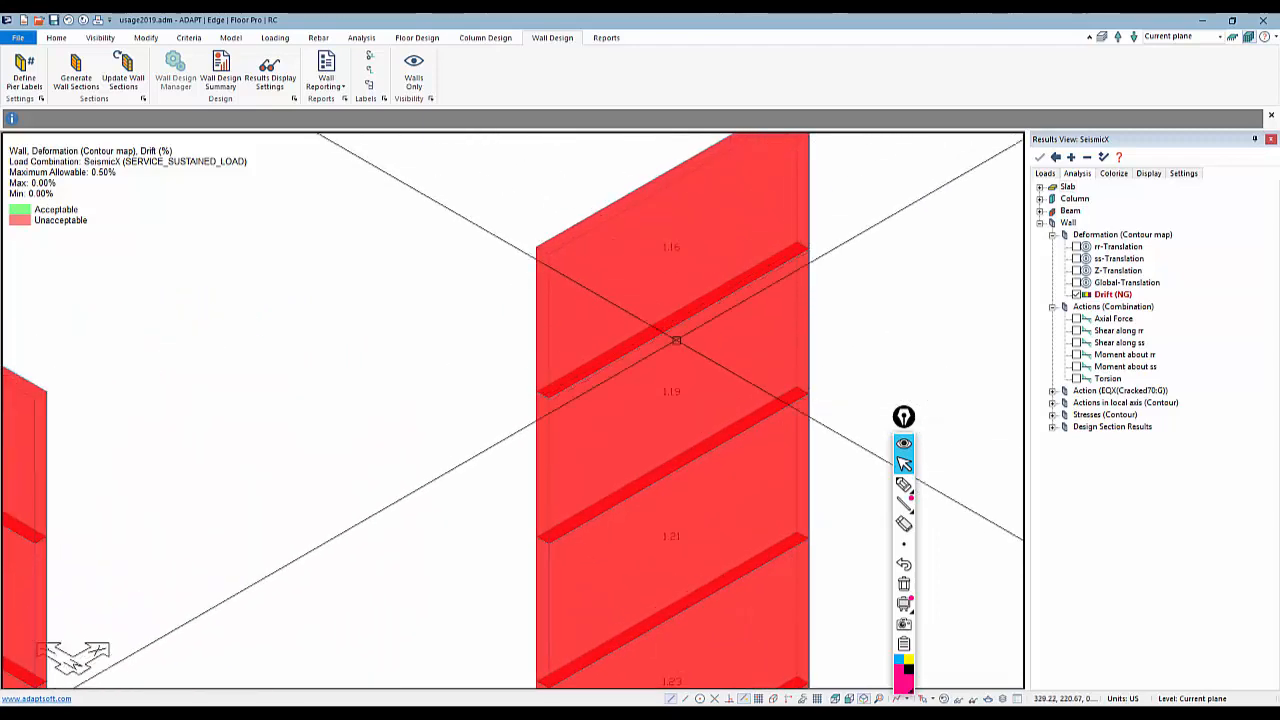
{"action": "middle_click_drag", "start_coordinate": [670, 594], "coordinate": [634, 363]}
{"action": "scroll", "coordinate": [643, 341], "scroll_direction": "down", "scroll_amount": 3}
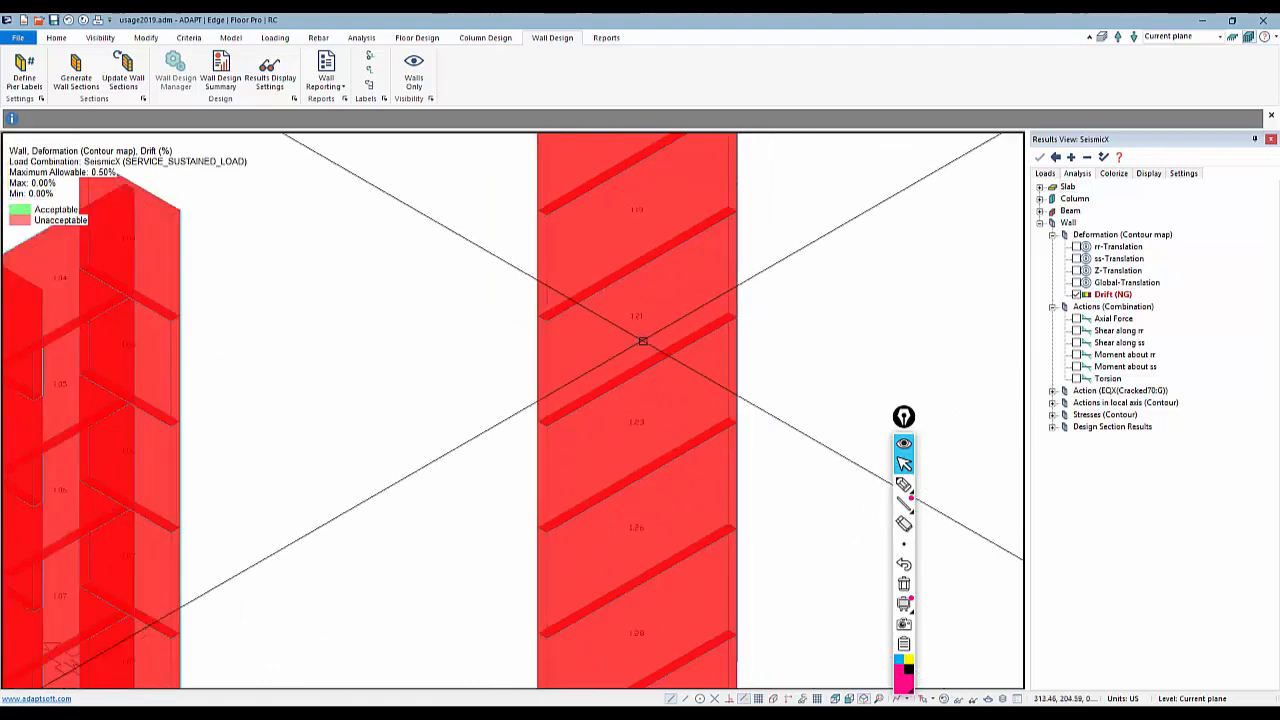
{"action": "scroll", "coordinate": [643, 341], "scroll_direction": "down", "scroll_amount": 2}
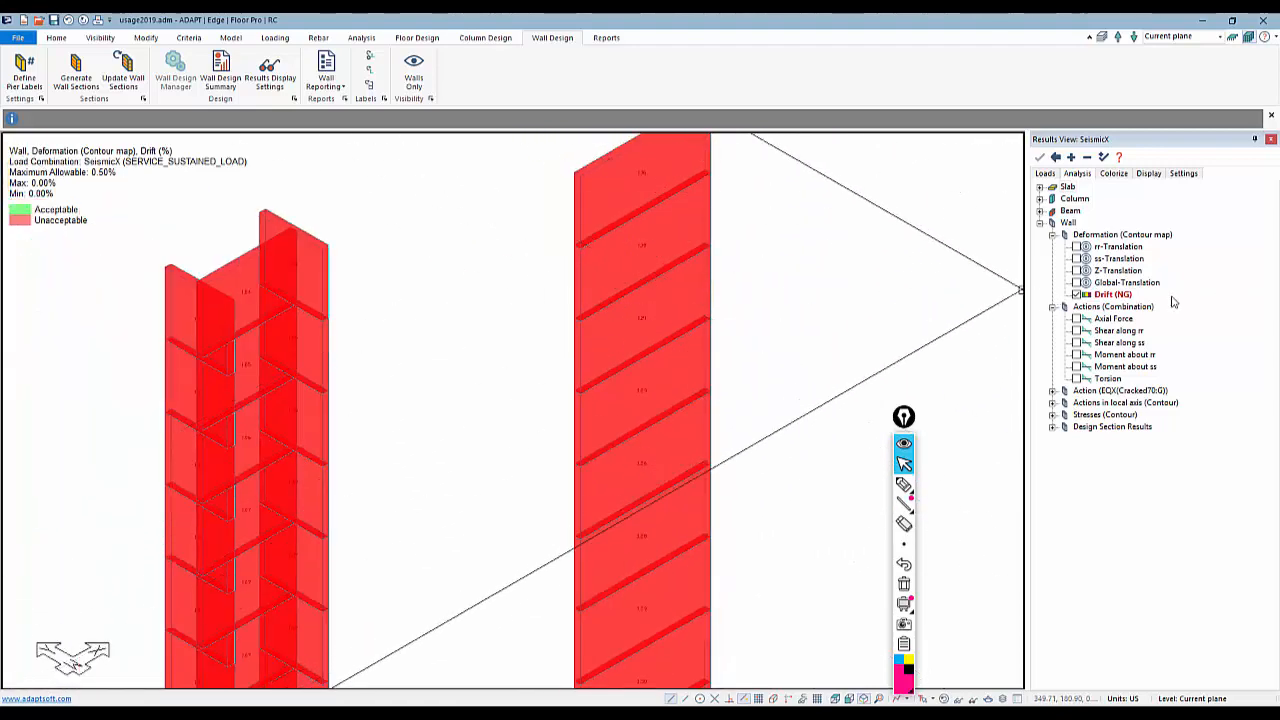
Compare the drift values of the core walls with those of the two standalone walls near their tops
{"action": "scroll", "coordinate": [606, 380], "scroll_direction": "up", "scroll_amount": 2}
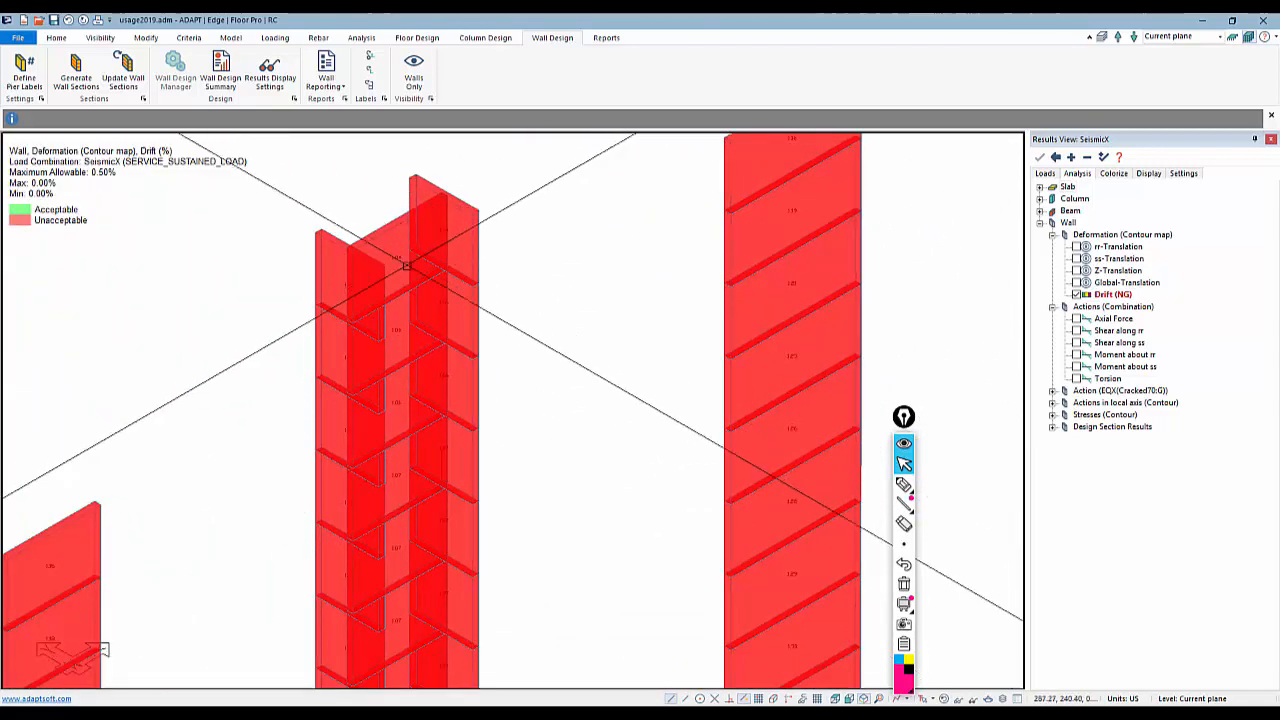
{"action": "middle_click_drag", "start_coordinate": [455, 400], "coordinate": [551, 353]}
{"action": "scroll", "coordinate": [545, 350], "scroll_direction": "down", "scroll_amount": 1}
{"action": "scroll", "coordinate": [504, 331], "scroll_direction": "down", "scroll_amount": 1}
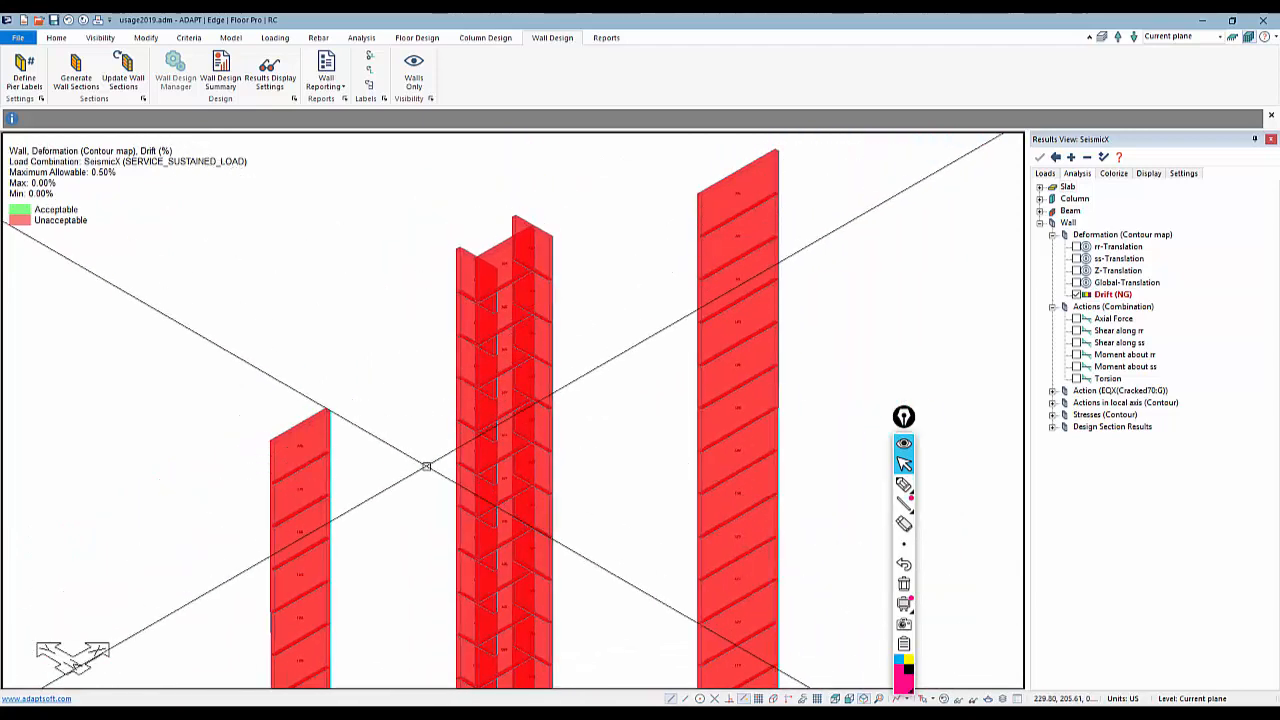
{"action": "middle_click_drag", "start_coordinate": [427, 433], "coordinate": [429, 383]}
{"action": "middle_click_drag", "start_coordinate": [570, 330], "coordinate": [497, 434]}
{"action": "scroll", "coordinate": [628, 260], "scroll_direction": "up", "scroll_amount": 1}
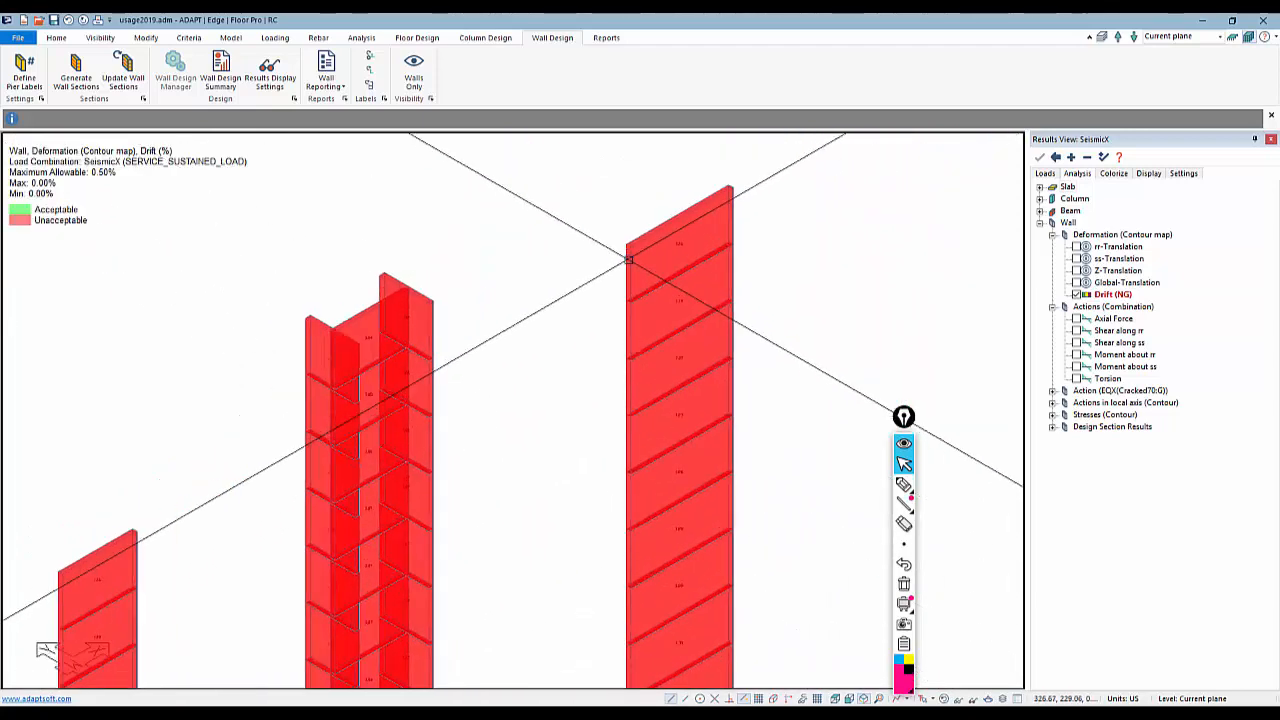
{"action": "scroll", "coordinate": [650, 257], "scroll_direction": "up", "scroll_amount": 2}
{"action": "scroll", "coordinate": [243, 375], "scroll_direction": "up", "scroll_amount": 1}
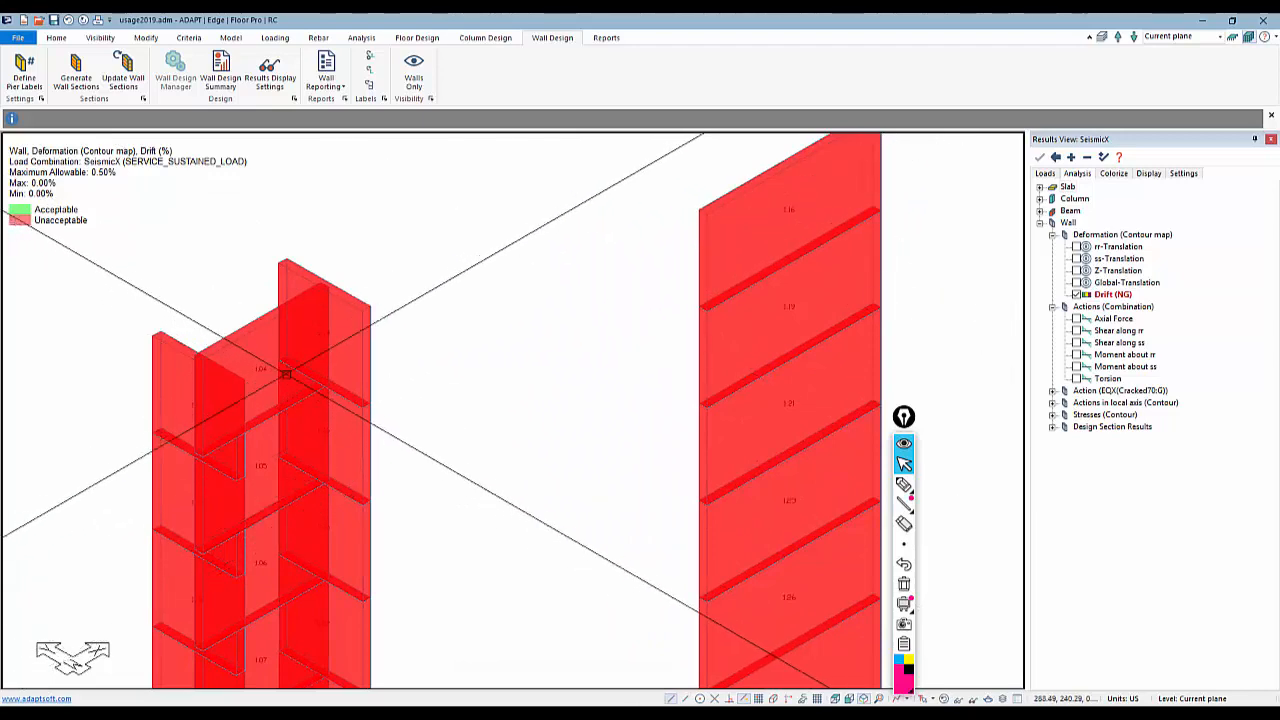
{"action": "scroll", "coordinate": [506, 480], "scroll_direction": "down", "scroll_amount": 1}
Run the analysis for the SeismicX combination with the Cracked25 stiffness modifiers and save the solution
{"action": "left_click", "coordinate": [362, 38]}
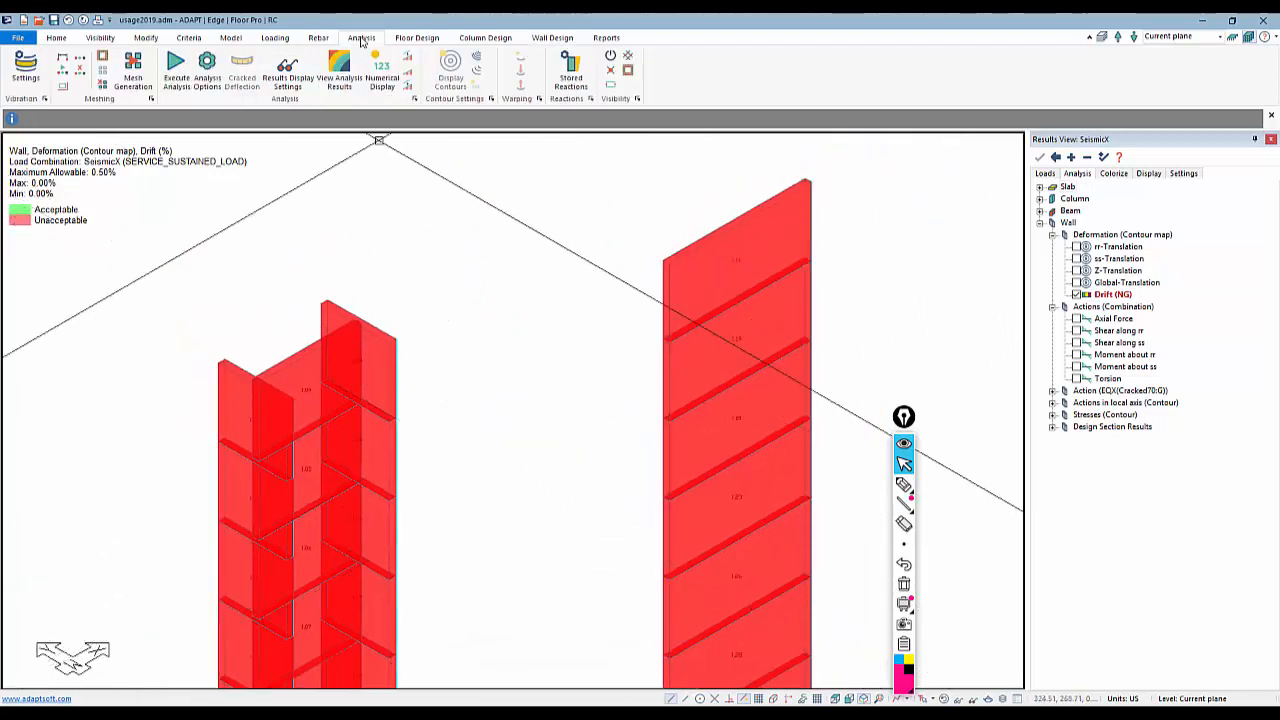
{"action": "left_click", "coordinate": [205, 68]}
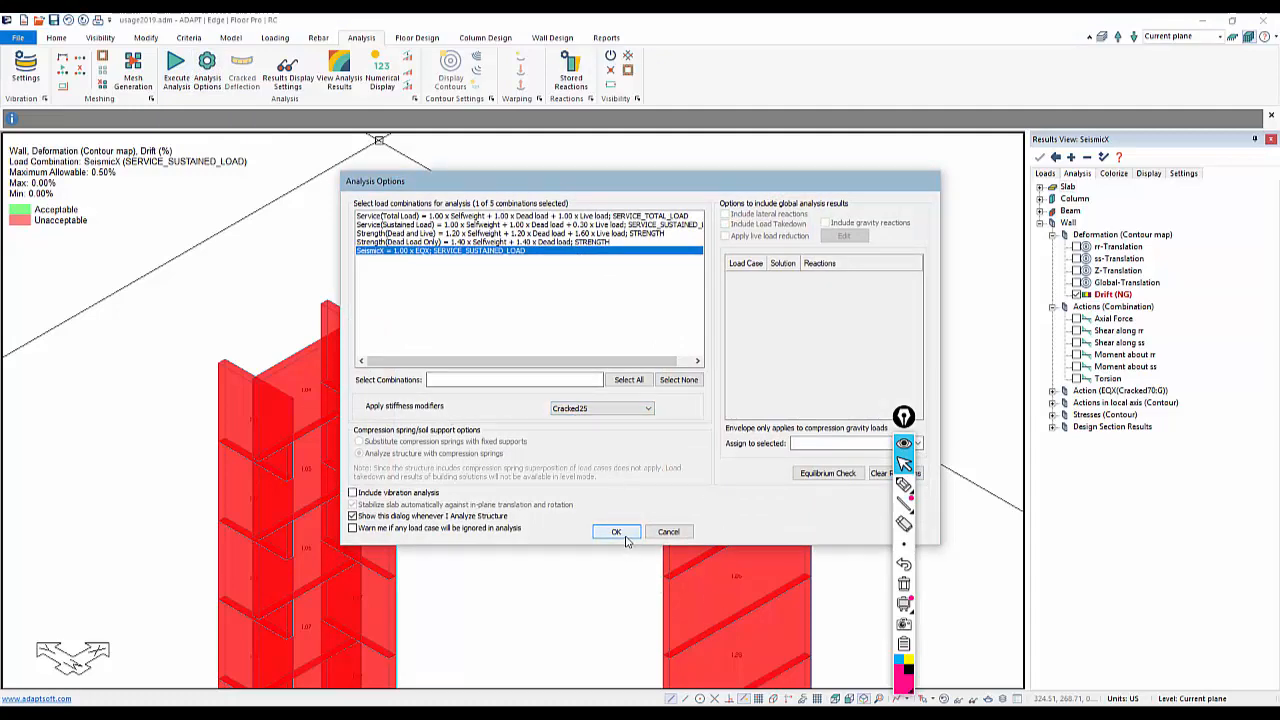
{"action": "left_click", "coordinate": [625, 536]}
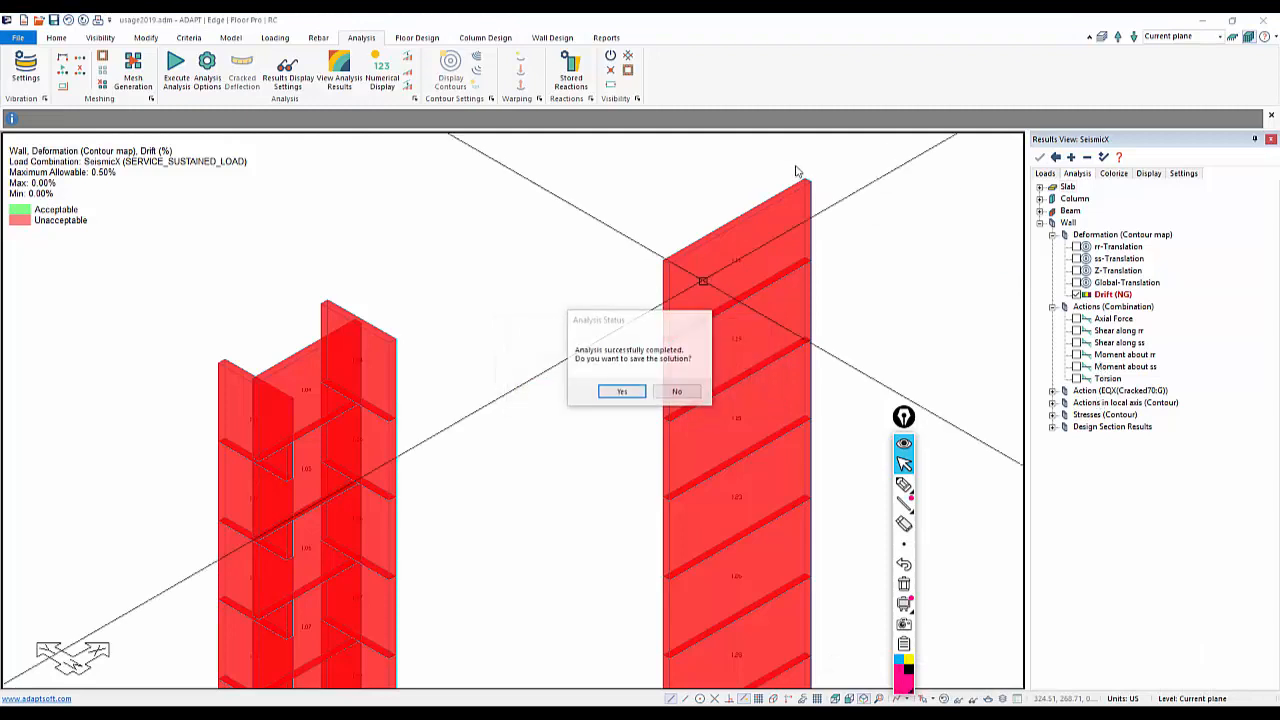
{"action": "left_click", "coordinate": [628, 394]}
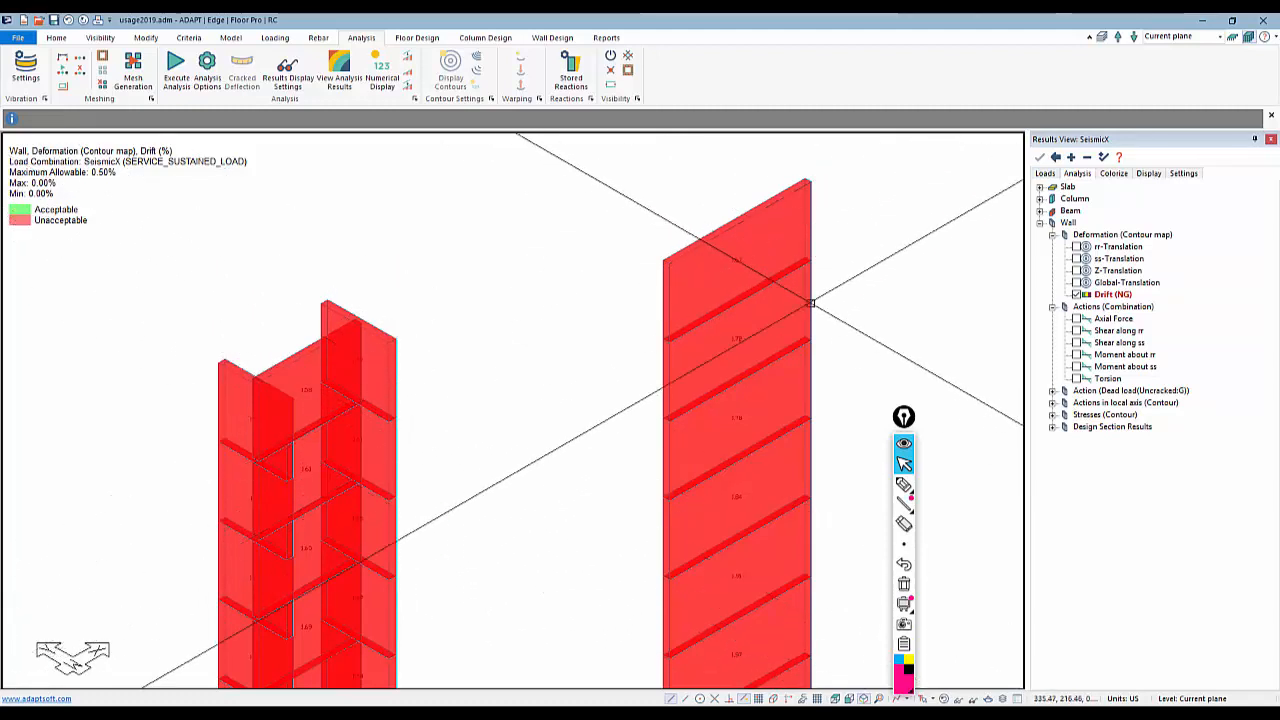
Review the walls' rr-Translation contour, return to the Drift contour and check the load cases listed for Cracked25 and Cracked70
{"action": "left_click", "coordinate": [1076, 246]}
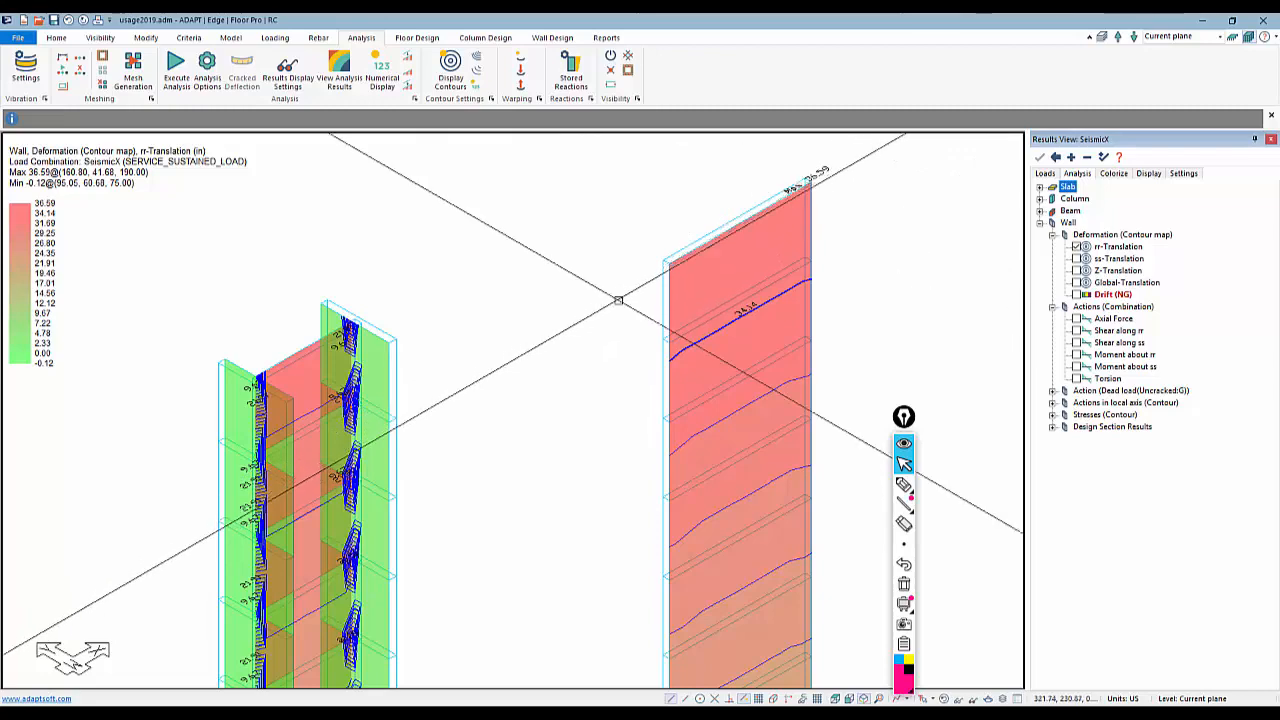
{"action": "middle_click_drag", "start_coordinate": [406, 429], "coordinate": [414, 407]}
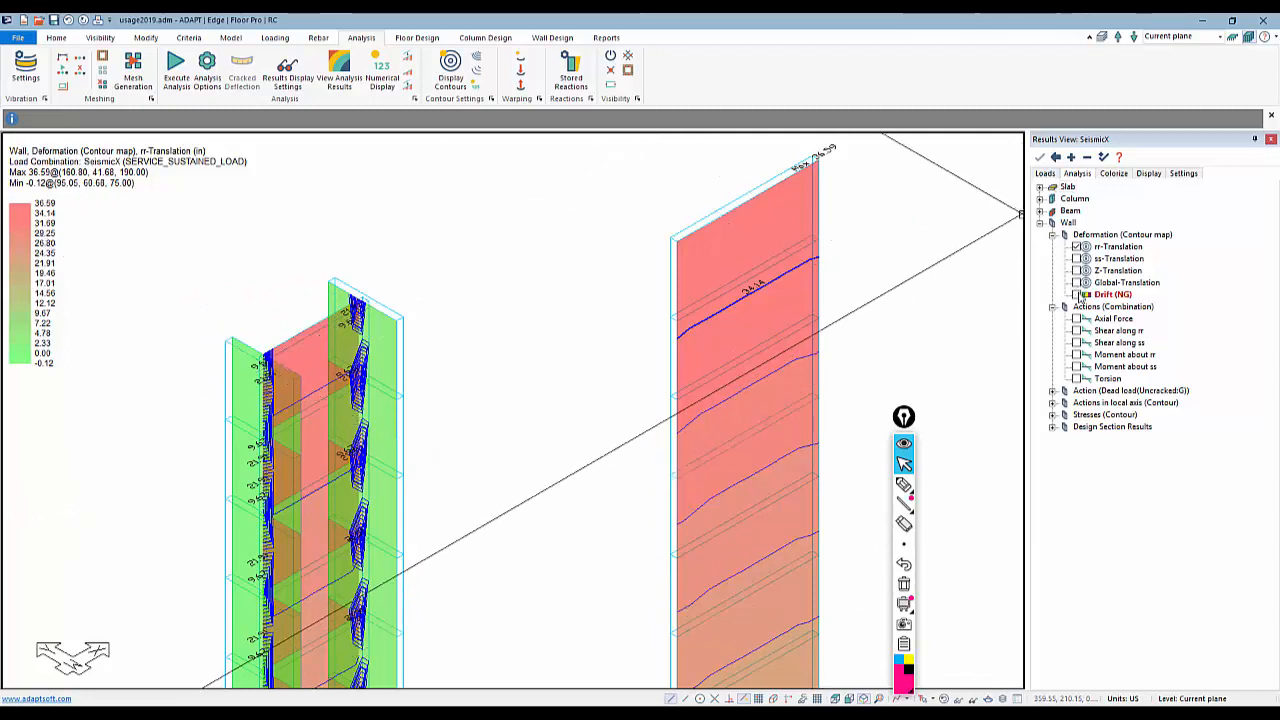
{"action": "left_click", "coordinate": [1045, 173]}
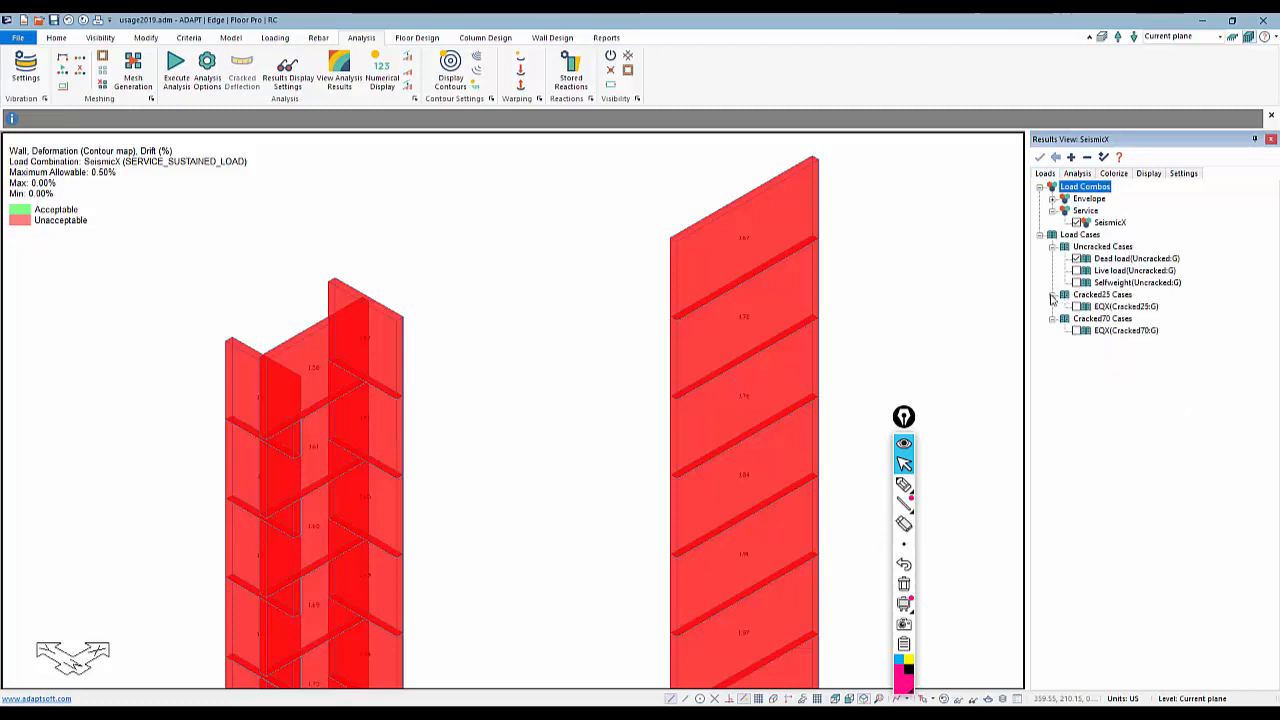
{"action": "middle_click_drag", "start_coordinate": [931, 372], "coordinate": [849, 312]}
{"action": "scroll", "coordinate": [766, 320], "scroll_direction": "down", "scroll_amount": 2}
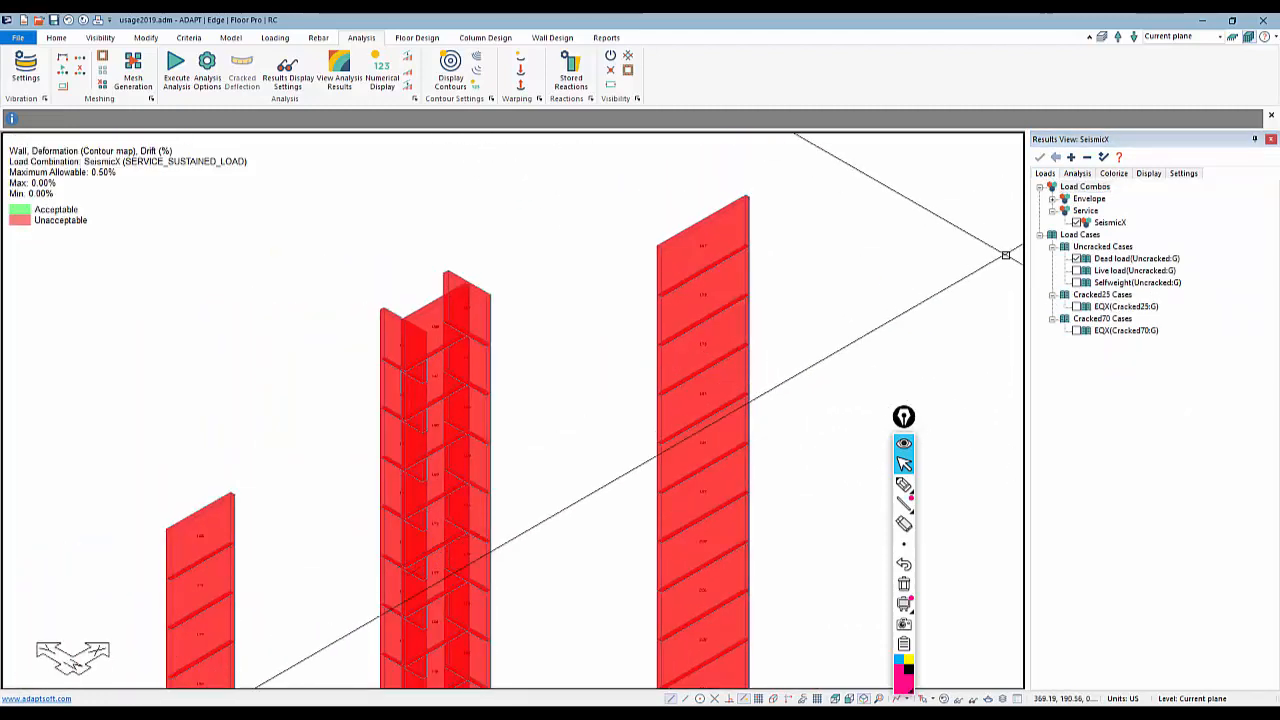
Display the walls' Shear along rr for the SeismicX combination and inspect the values up close
{"action": "left_click", "coordinate": [1077, 173]}
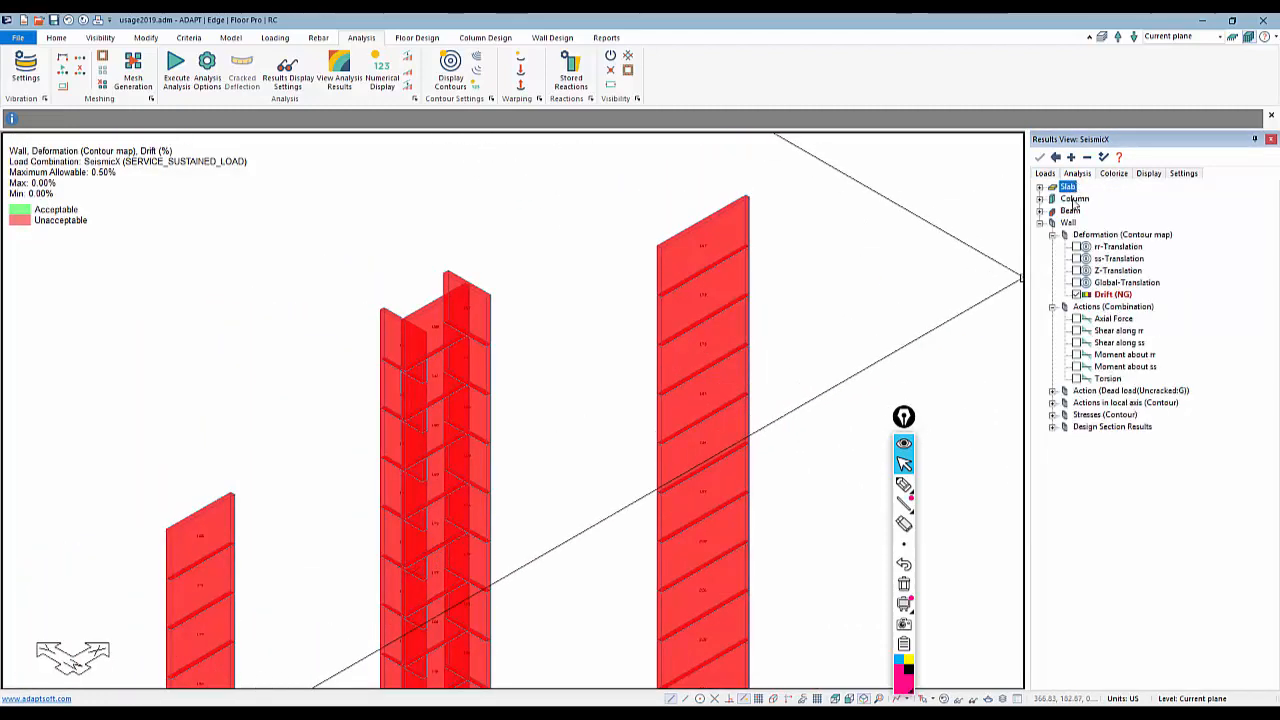
{"action": "left_click", "coordinate": [1076, 331]}
{"action": "scroll", "coordinate": [701, 420], "scroll_direction": "up", "scroll_amount": 3}
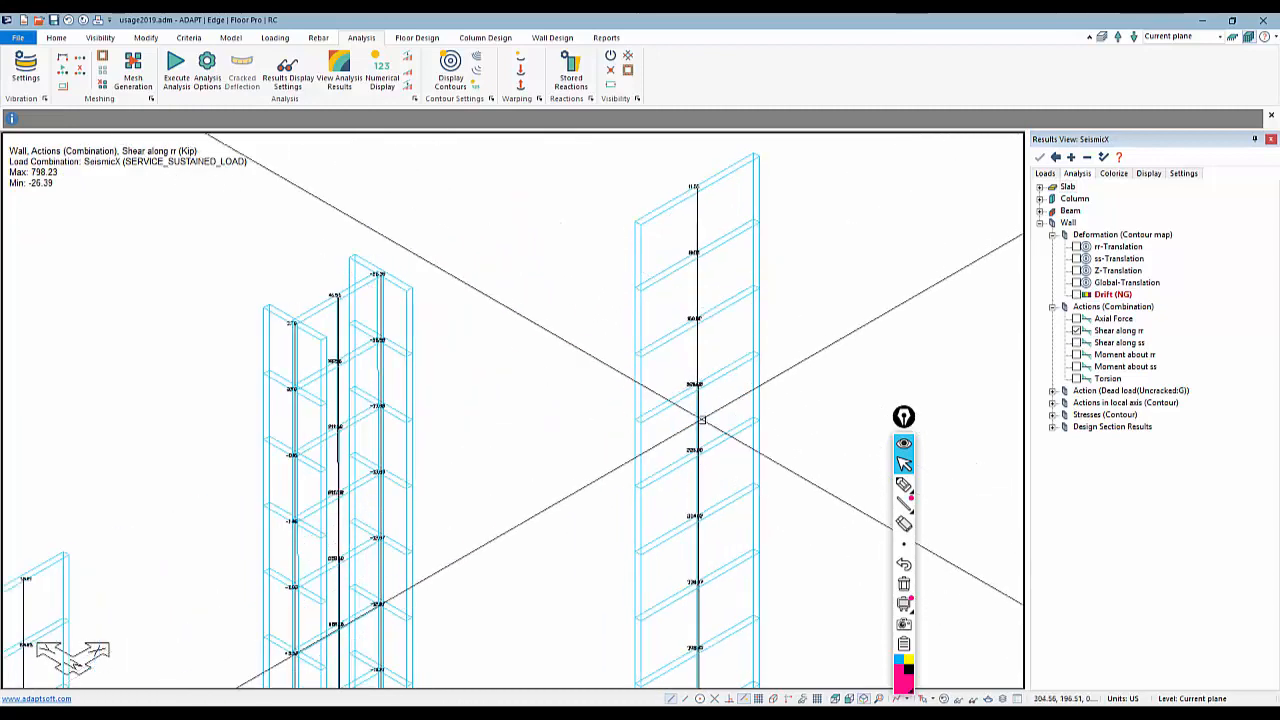
Select the EQX(Cracked25:G) load case and display the walls' Shear along rr for it
{"action": "left_click", "coordinate": [1047, 174]}
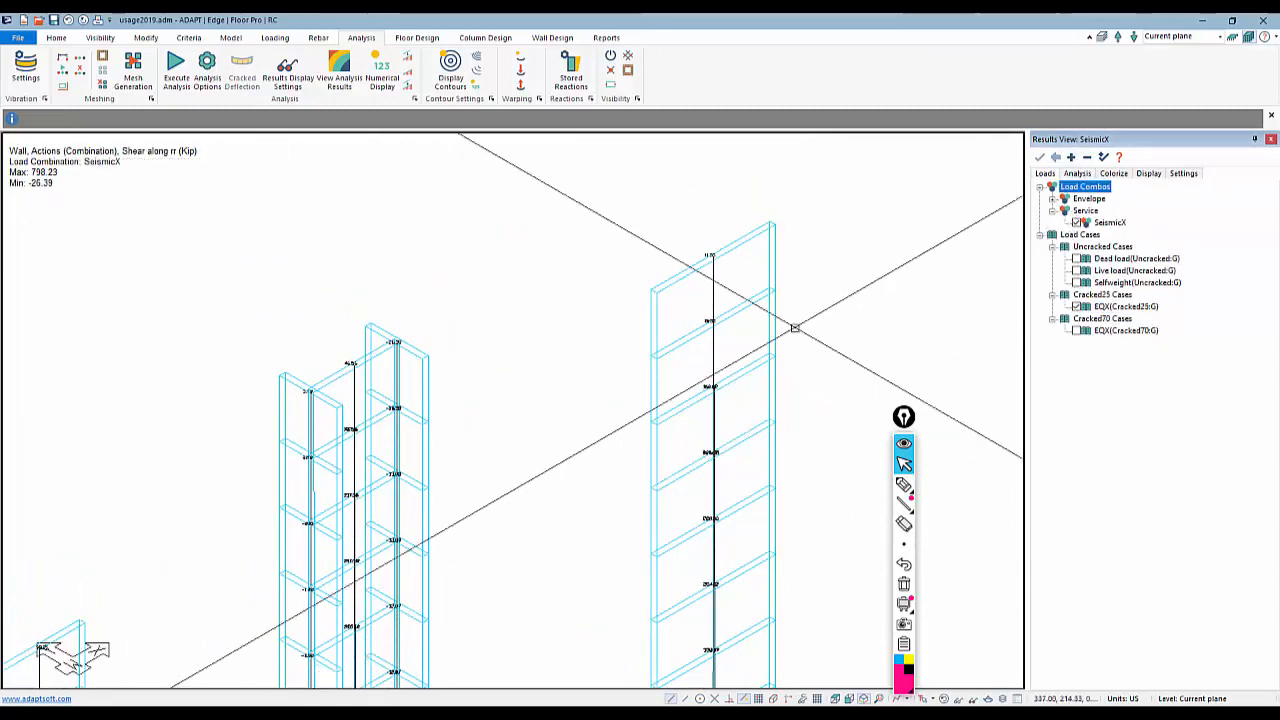
{"action": "scroll", "coordinate": [748, 286], "scroll_direction": "up", "scroll_amount": 2}
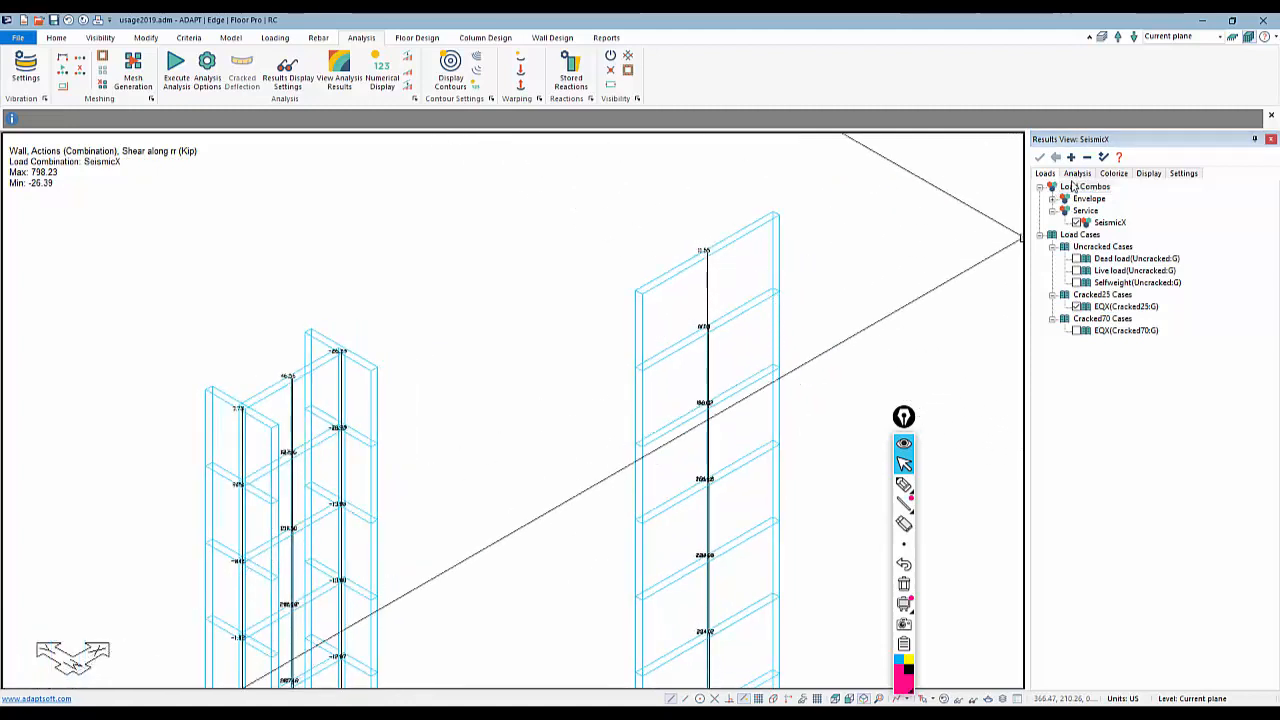
{"action": "left_click", "coordinate": [1077, 173]}
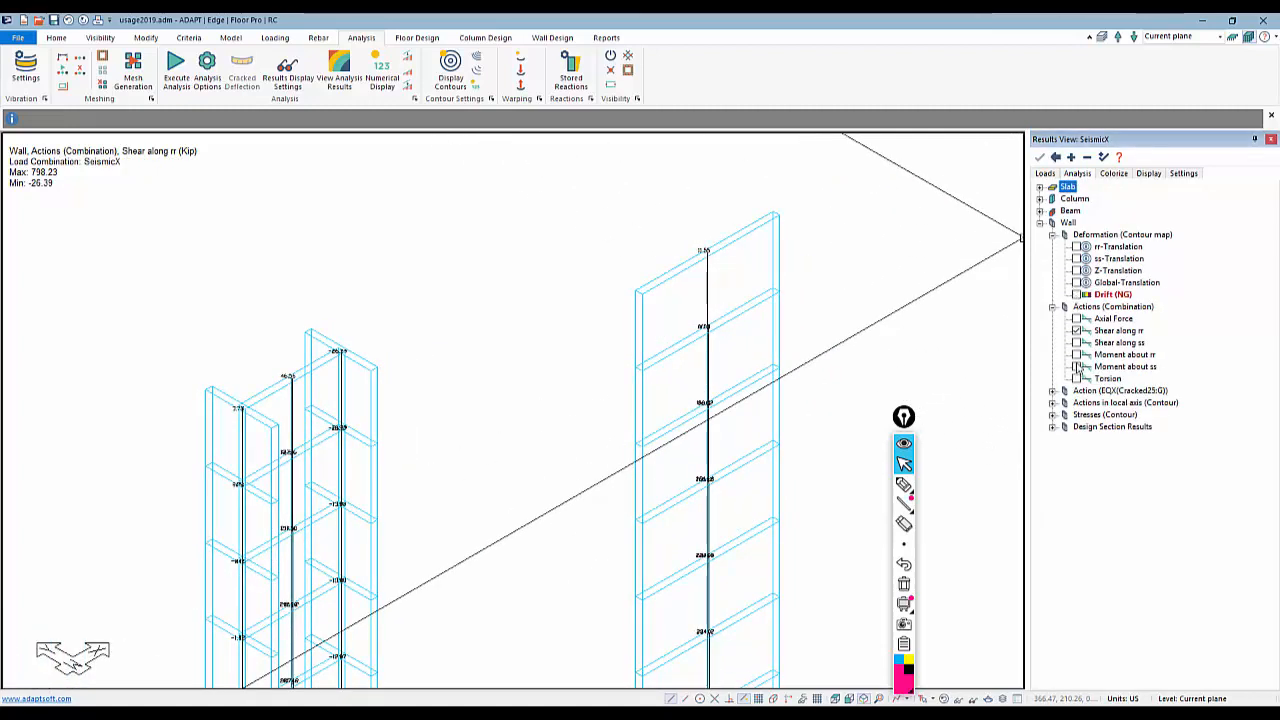
{"action": "left_click", "coordinate": [1053, 391]}
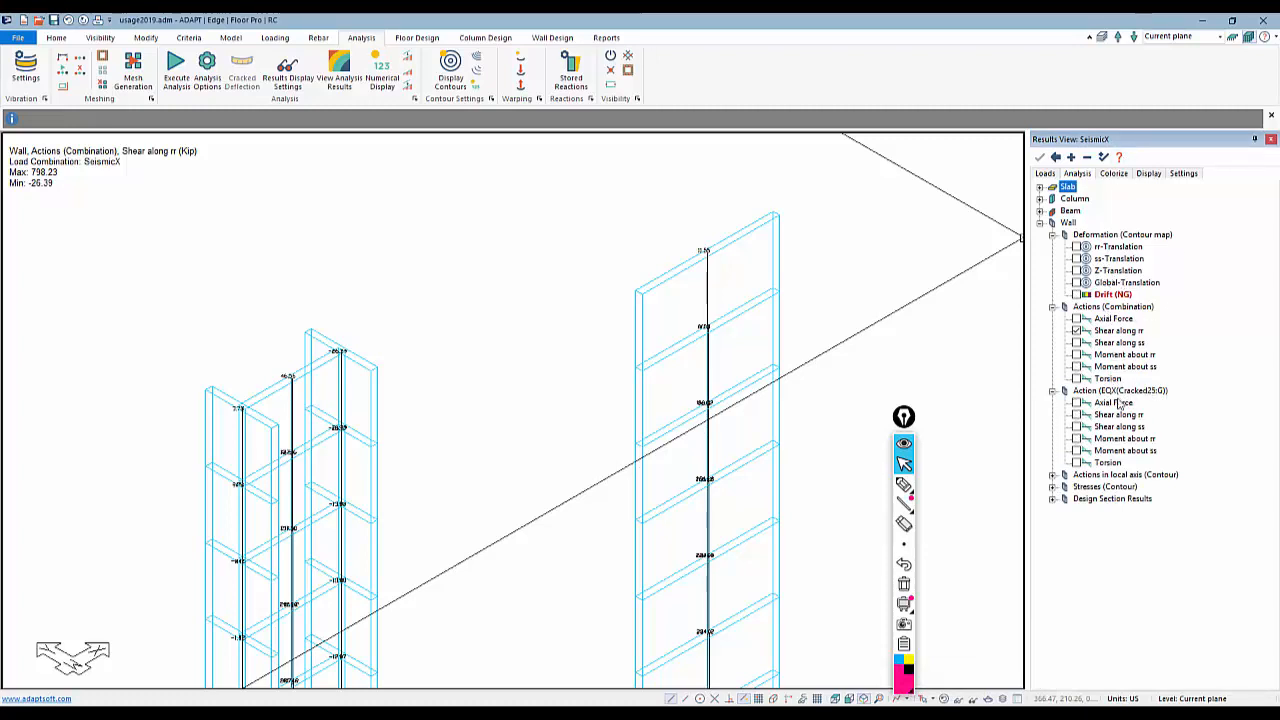
{"action": "left_click", "coordinate": [1076, 414]}
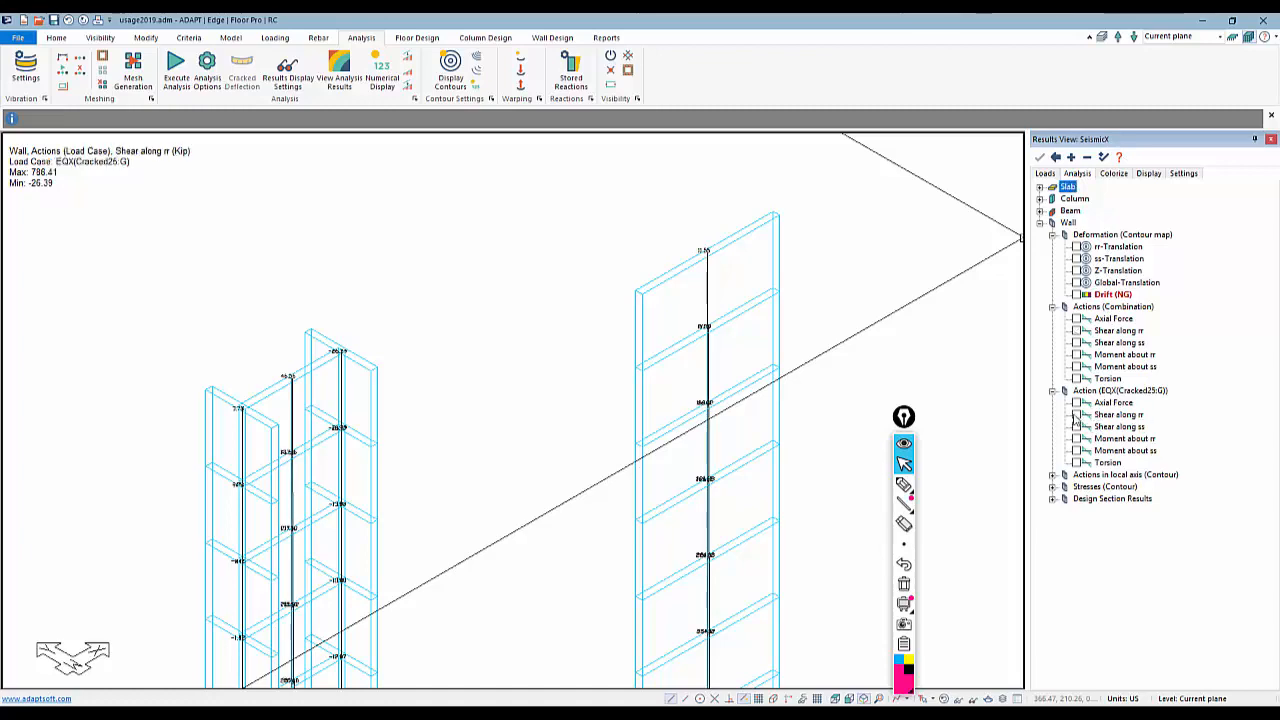
Inspect the EQX(Cracked25:G) shear values down the largest standalone wall to its base
{"action": "middle_click_drag", "start_coordinate": [693, 271], "coordinate": [677, 166]}
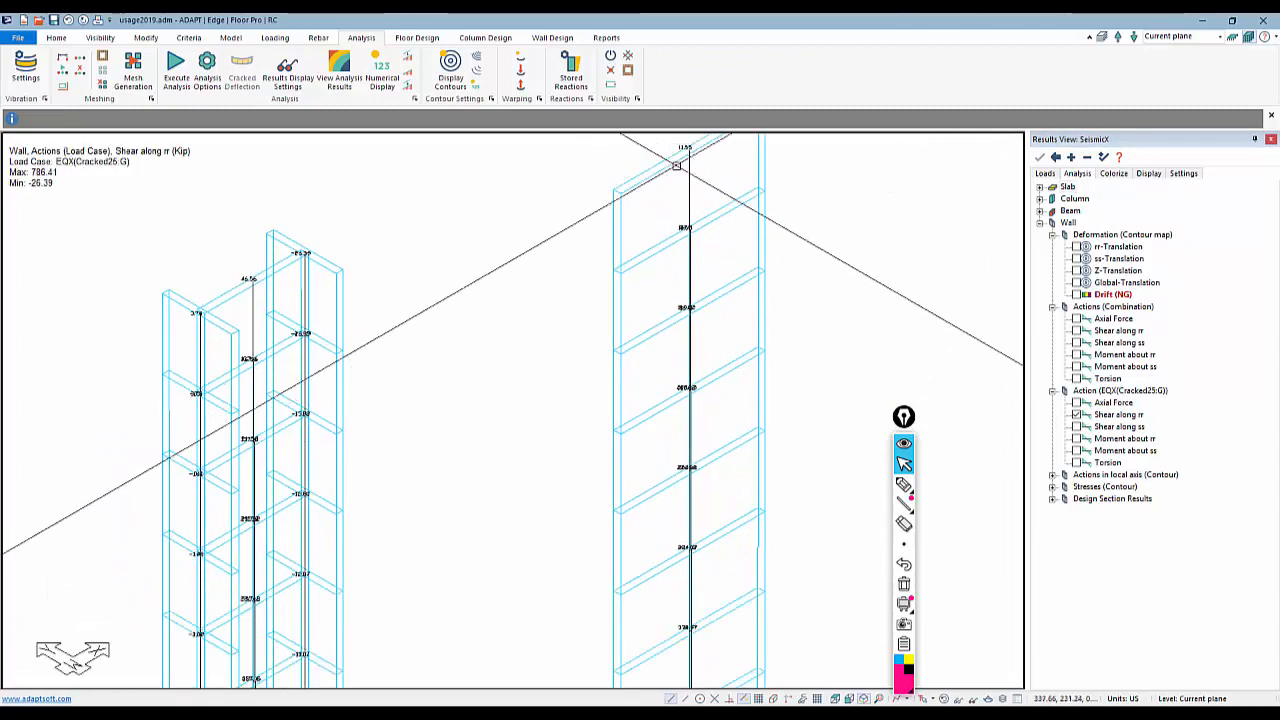
{"action": "middle_click_drag", "start_coordinate": [697, 506], "coordinate": [740, 222]}
{"action": "middle_click_drag", "start_coordinate": [729, 563], "coordinate": [687, 279]}
{"action": "mouse_move", "coordinate": [686, 491]}
{"action": "middle_mouse_down"}
{"action": "mouse_move", "coordinate": [654, 300]}
{"action": "mouse_move", "coordinate": [675, 146]}
{"action": "middle_mouse_up"}
{"action": "scroll", "coordinate": [677, 480], "scroll_direction": "up", "scroll_amount": 6}
{"action": "scroll", "coordinate": [677, 451], "scroll_direction": "up", "scroll_amount": 2}
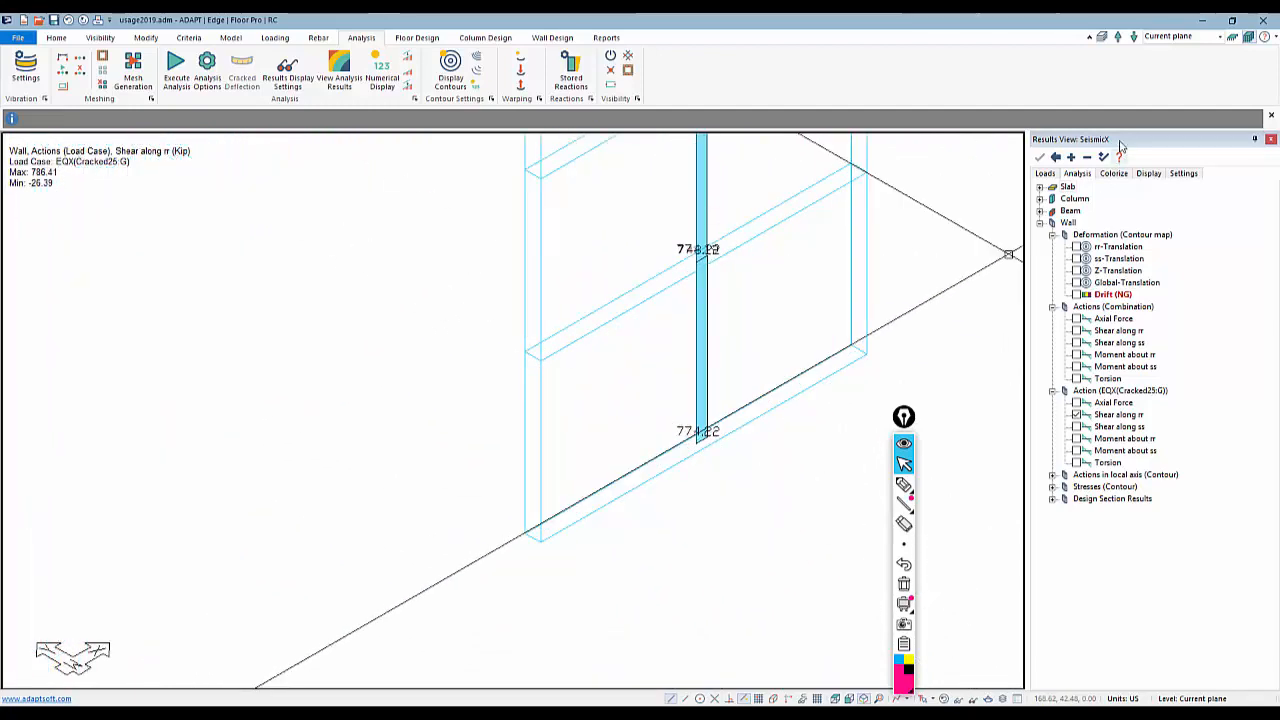
Switch the shear display to the EQX(Cracked70:G) load case and inspect the values from the wall base to full height
{"action": "left_click", "coordinate": [1045, 173]}
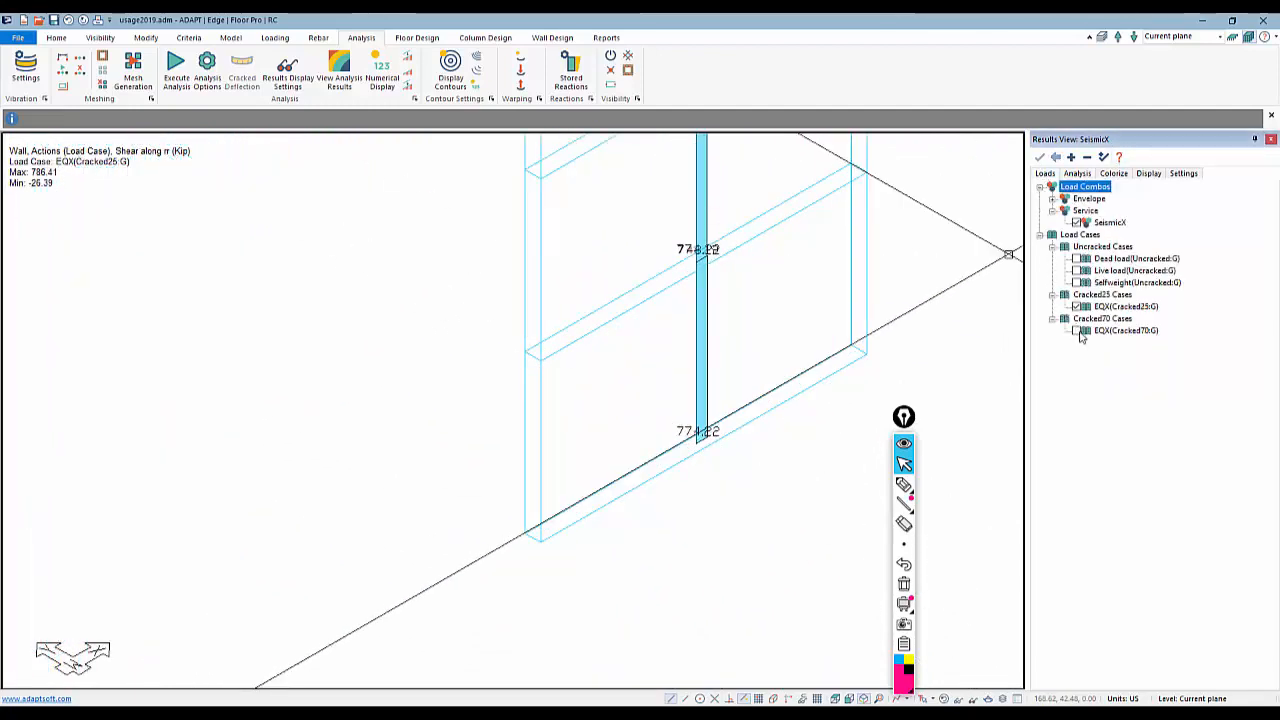
{"action": "left_click", "coordinate": [1077, 331]}
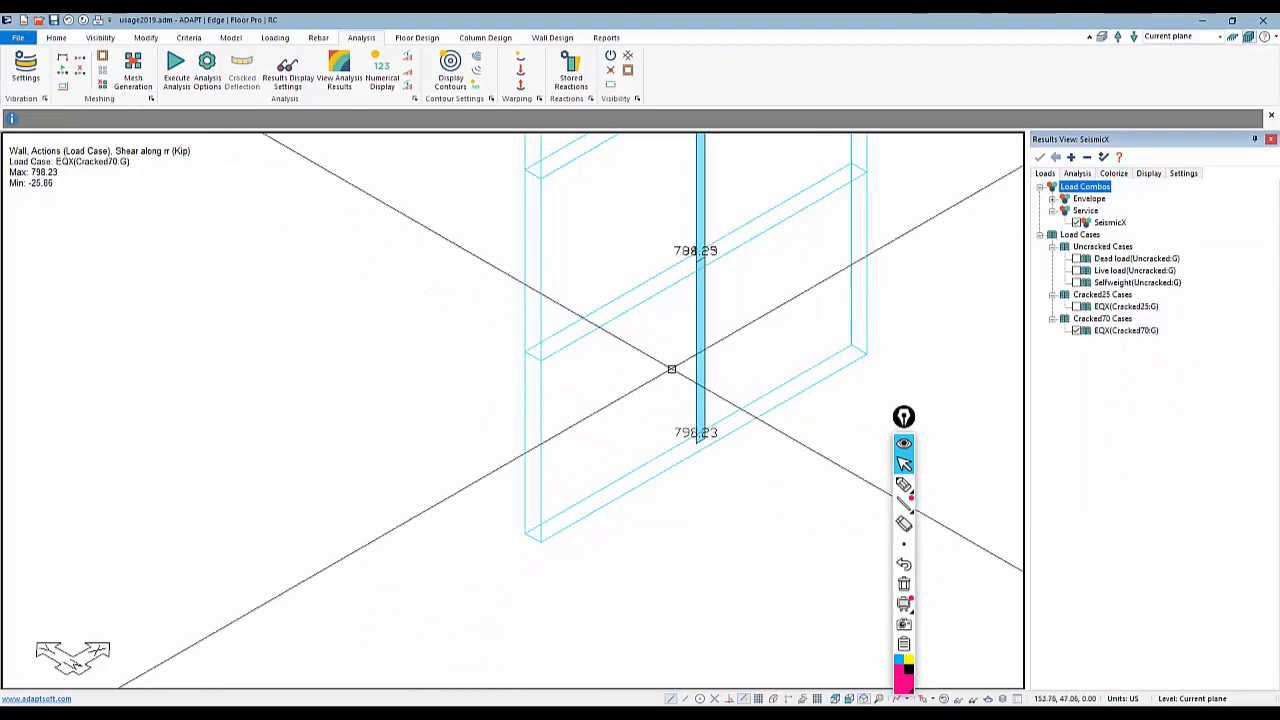
{"action": "scroll", "coordinate": [760, 430], "scroll_direction": "down", "scroll_amount": 3}
{"action": "scroll", "coordinate": [734, 460], "scroll_direction": "down", "scroll_amount": 3}
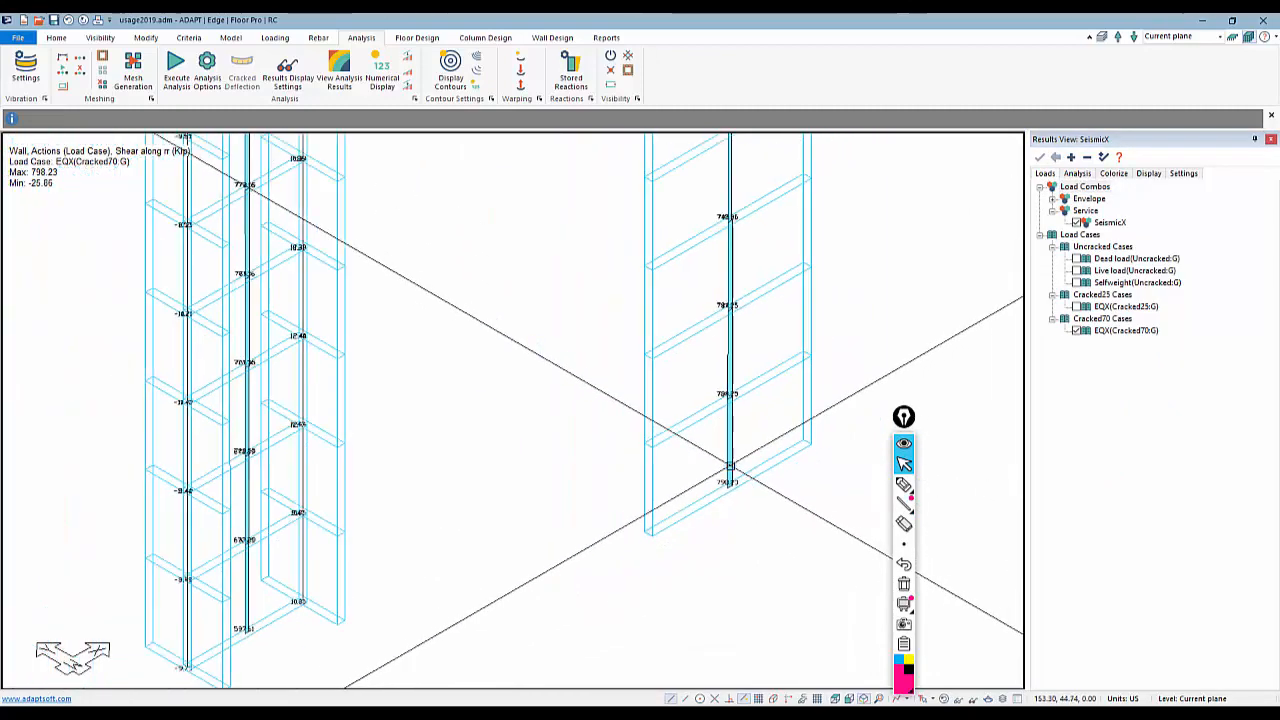
{"action": "scroll", "coordinate": [730, 467], "scroll_direction": "down", "scroll_amount": 4}
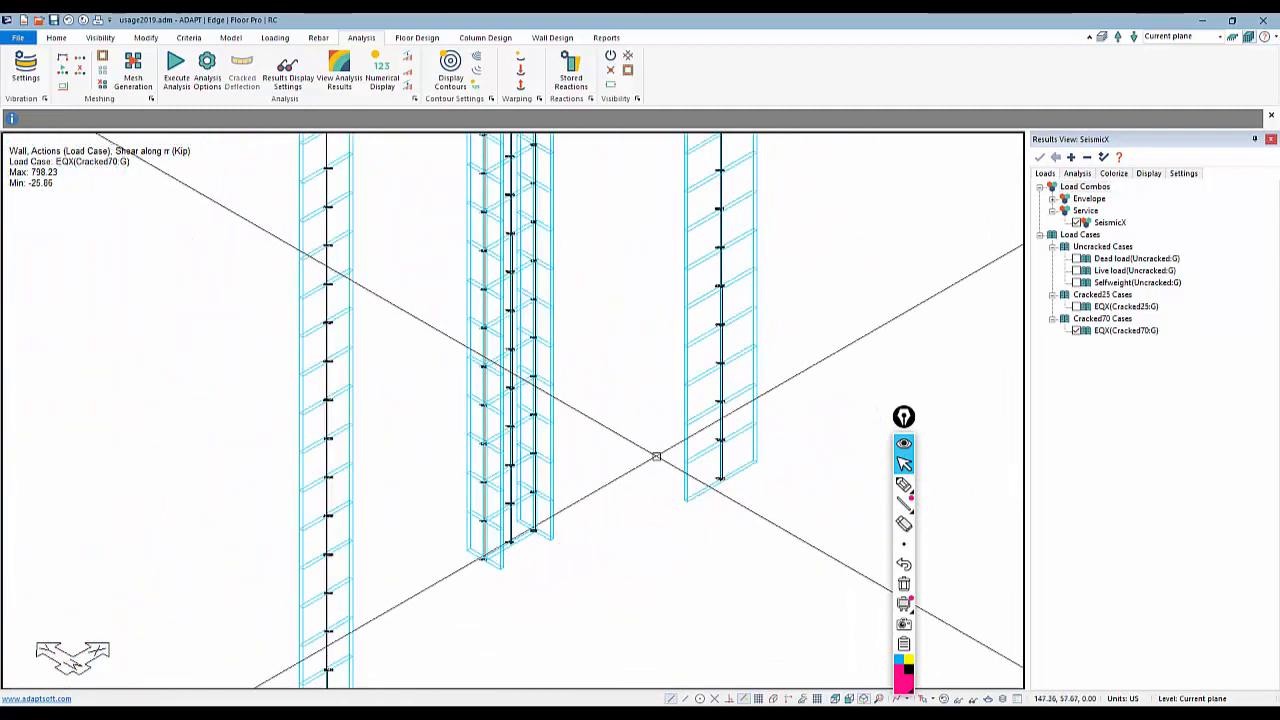
{"action": "scroll", "coordinate": [646, 425], "scroll_direction": "down", "scroll_amount": 2}
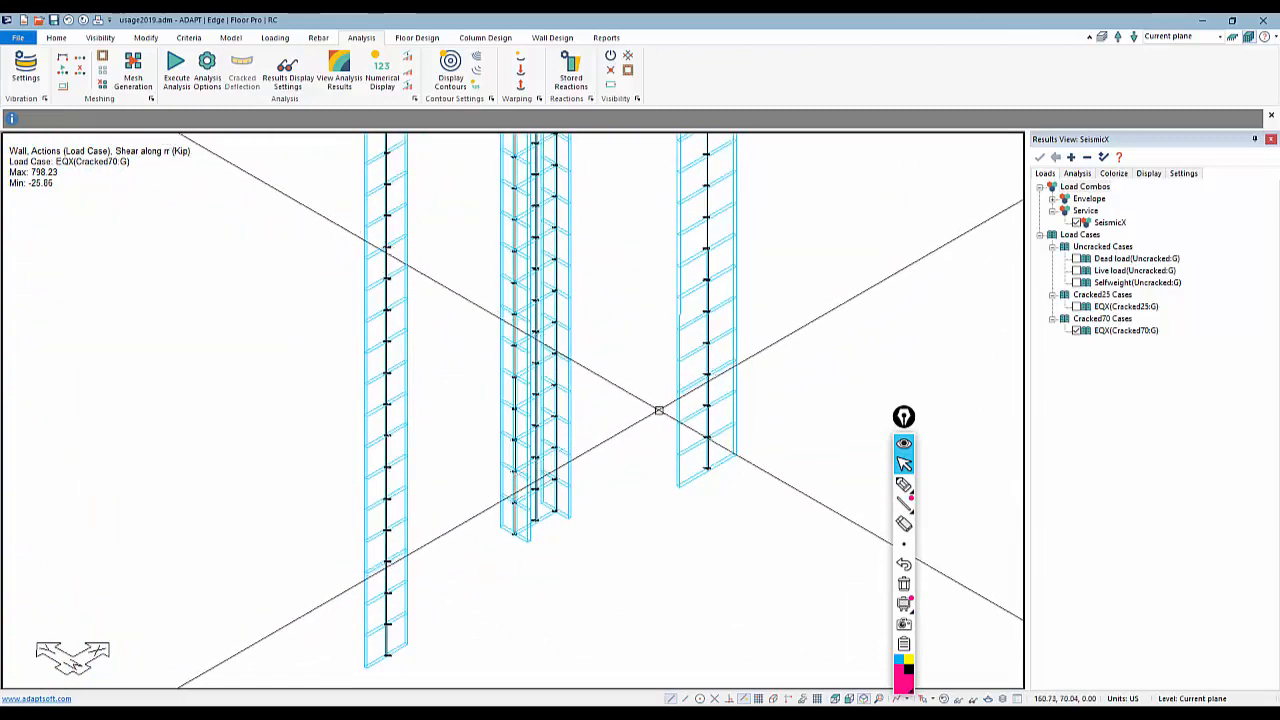
{"action": "middle_click_drag", "start_coordinate": [642, 352], "coordinate": [653, 477]}
{"action": "scroll", "coordinate": [654, 479], "scroll_direction": "down", "scroll_amount": 3}
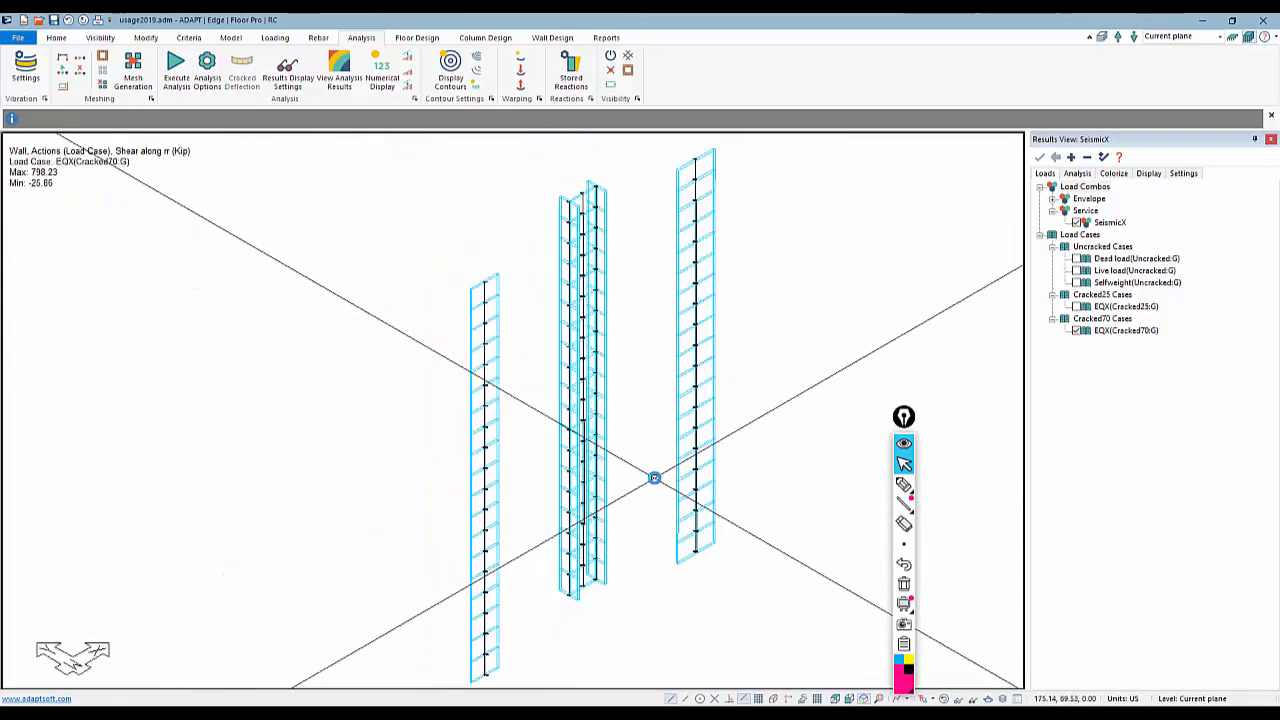